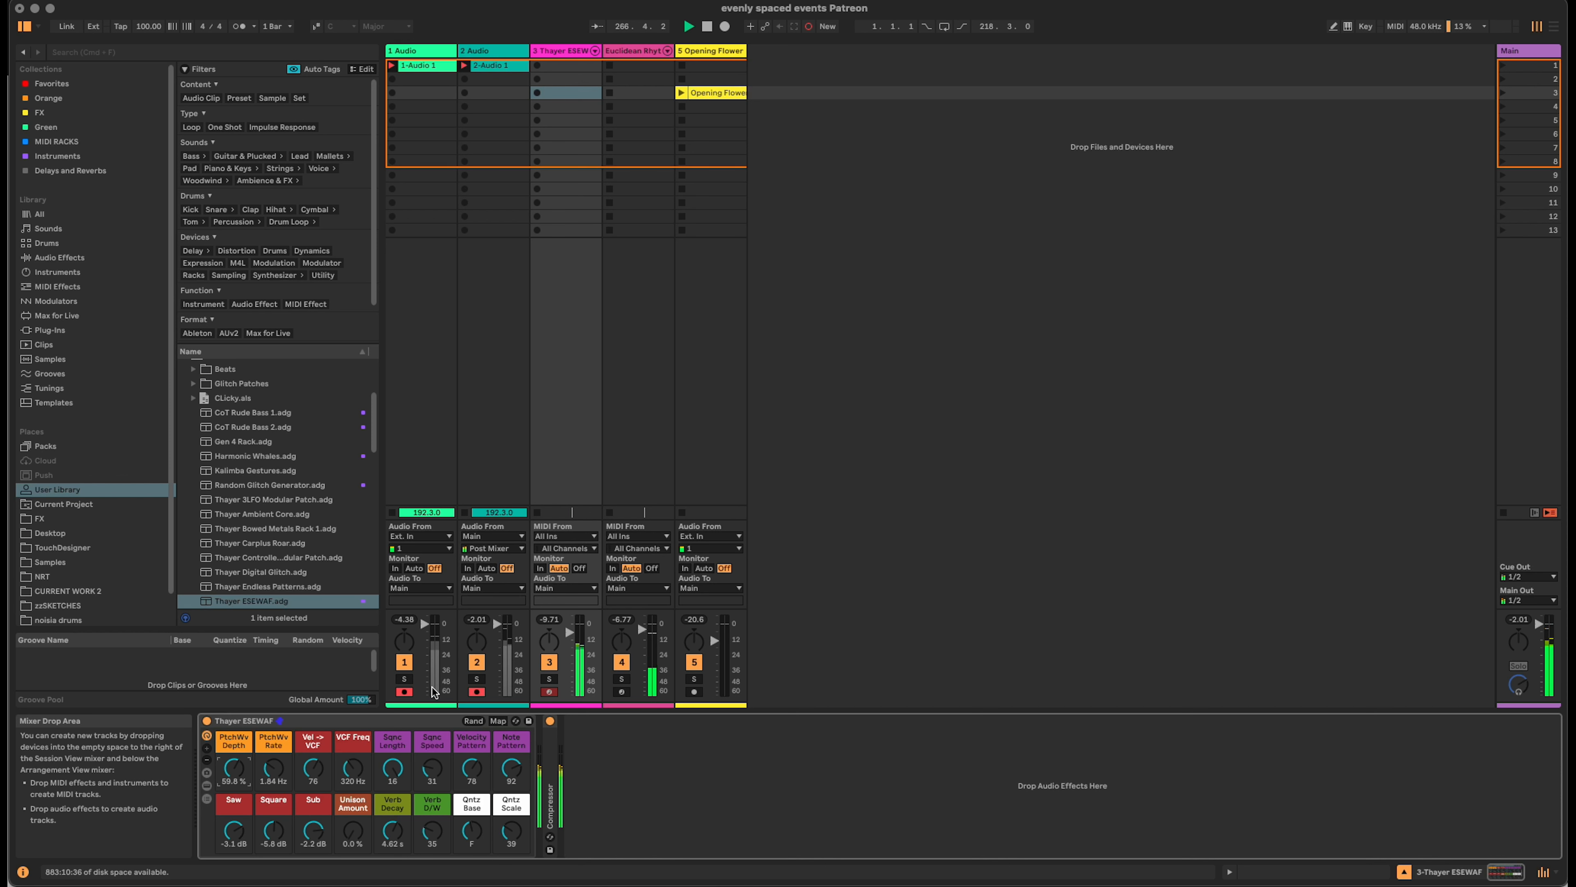
Lower the VCF Freq macro of the Thayer ESEWAF rack to 210 Hz.
mouse_move(352, 768)
left_mouse_down()
mouse_move(353, 742)
mouse_move(353, 769)
left_mouse_up()
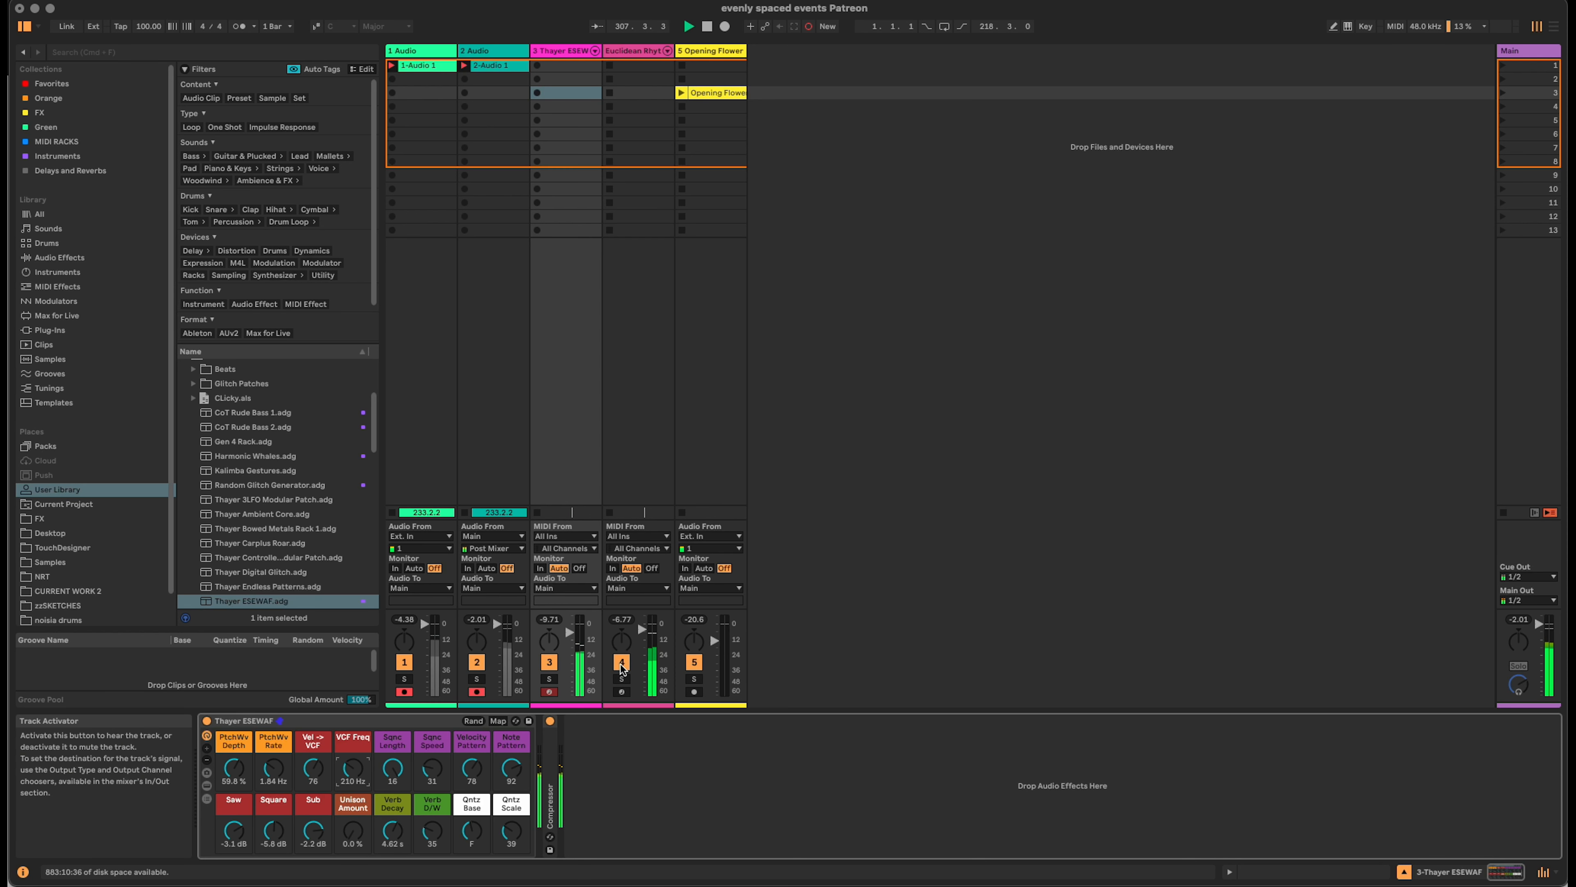
Solo the Euclidean Rhythm track and unfold its Thayer Humanizer rack.
left_click(643, 51)
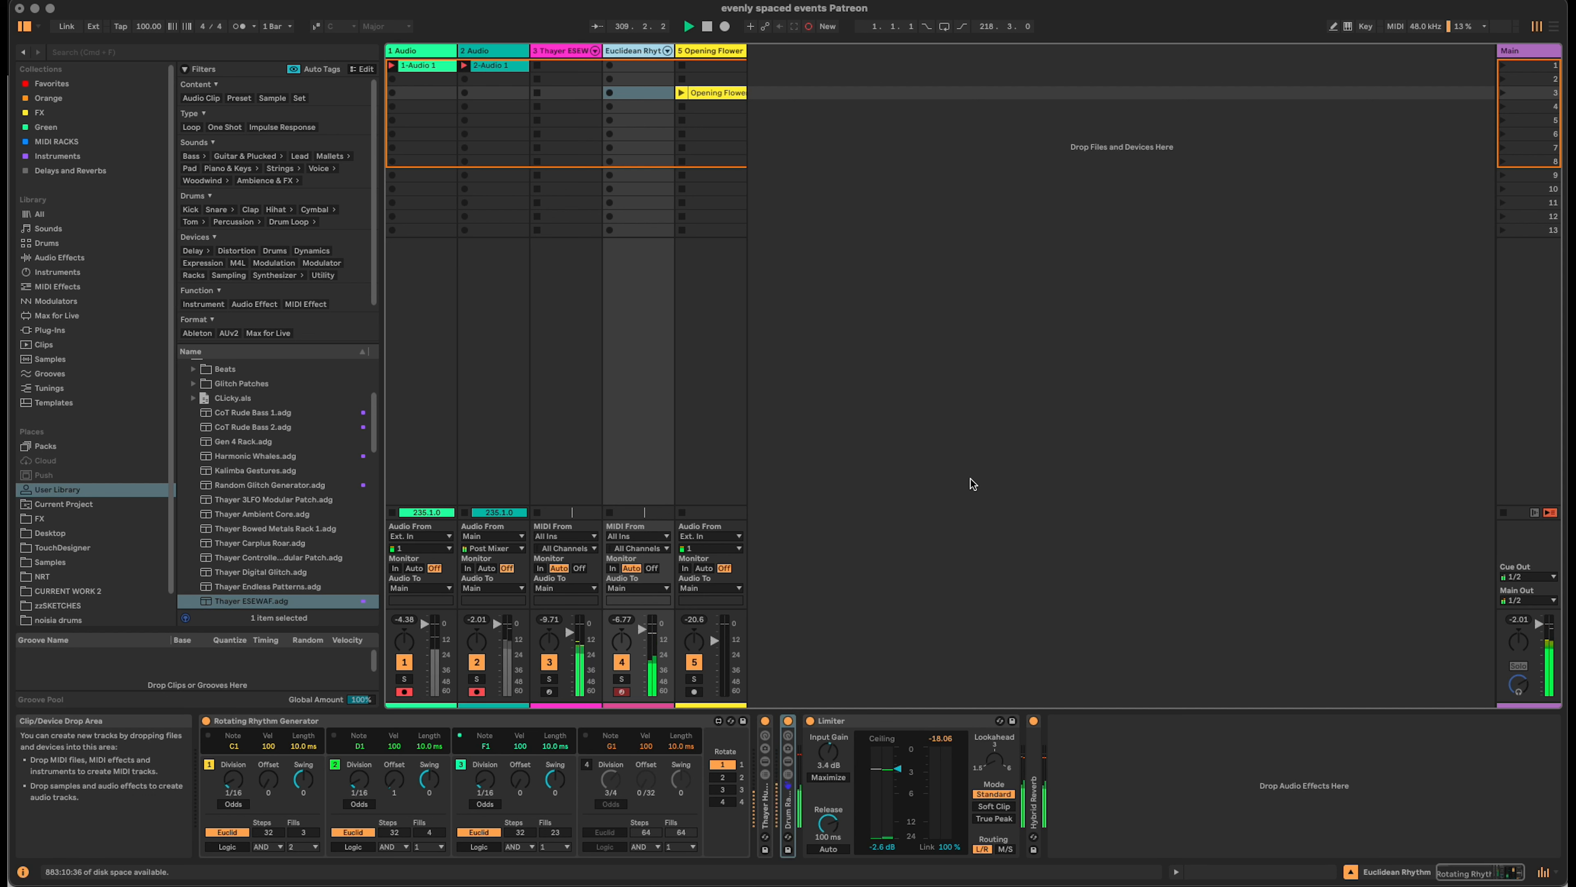
left_click(621, 679)
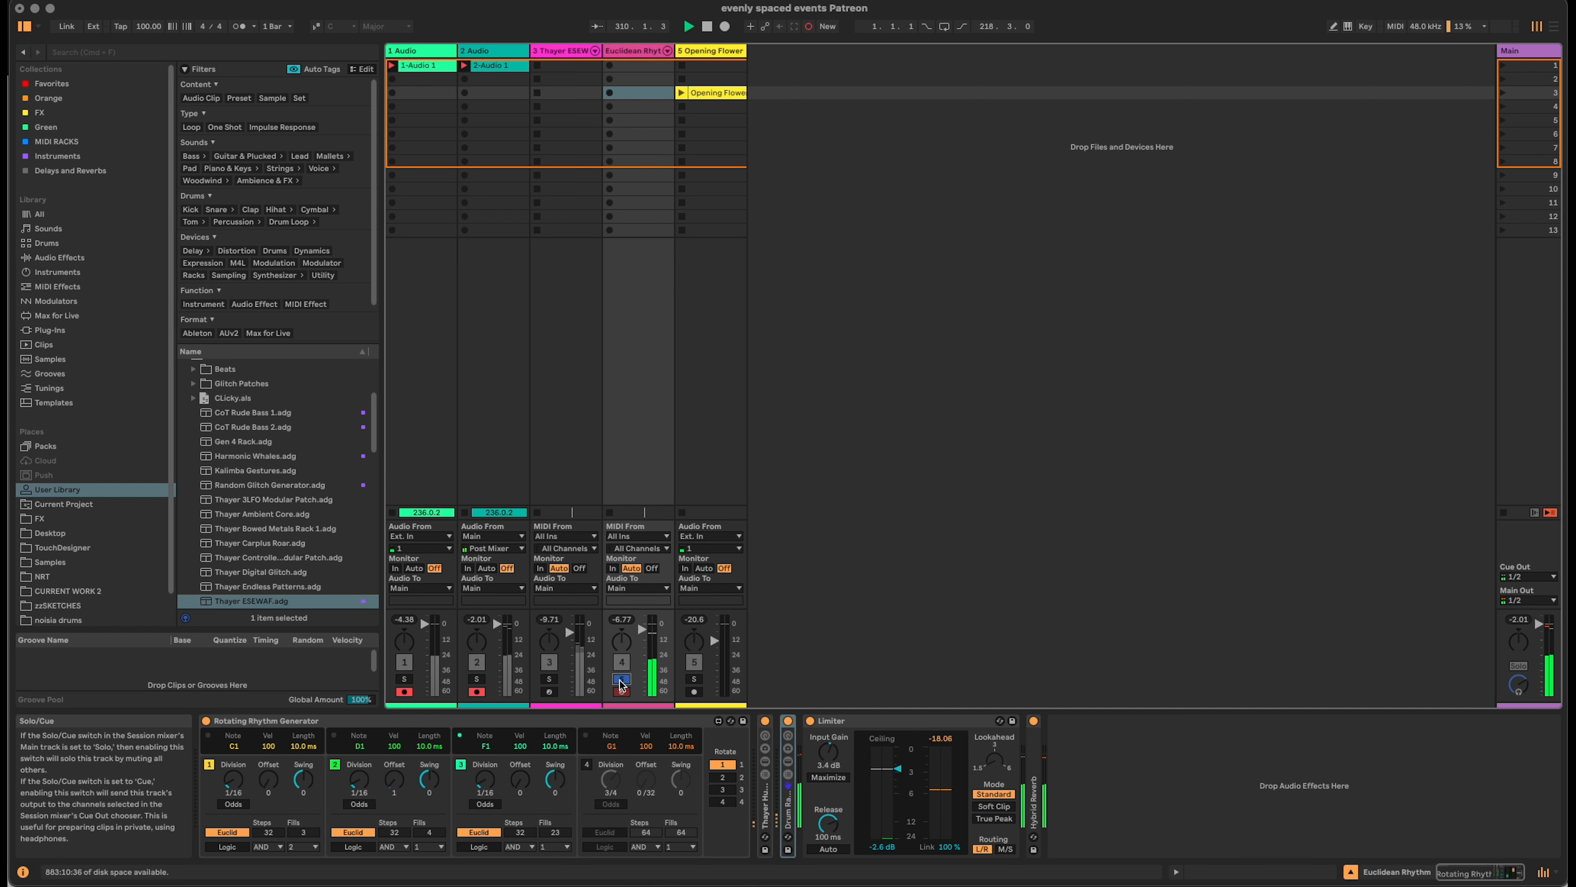
left_click(766, 774)
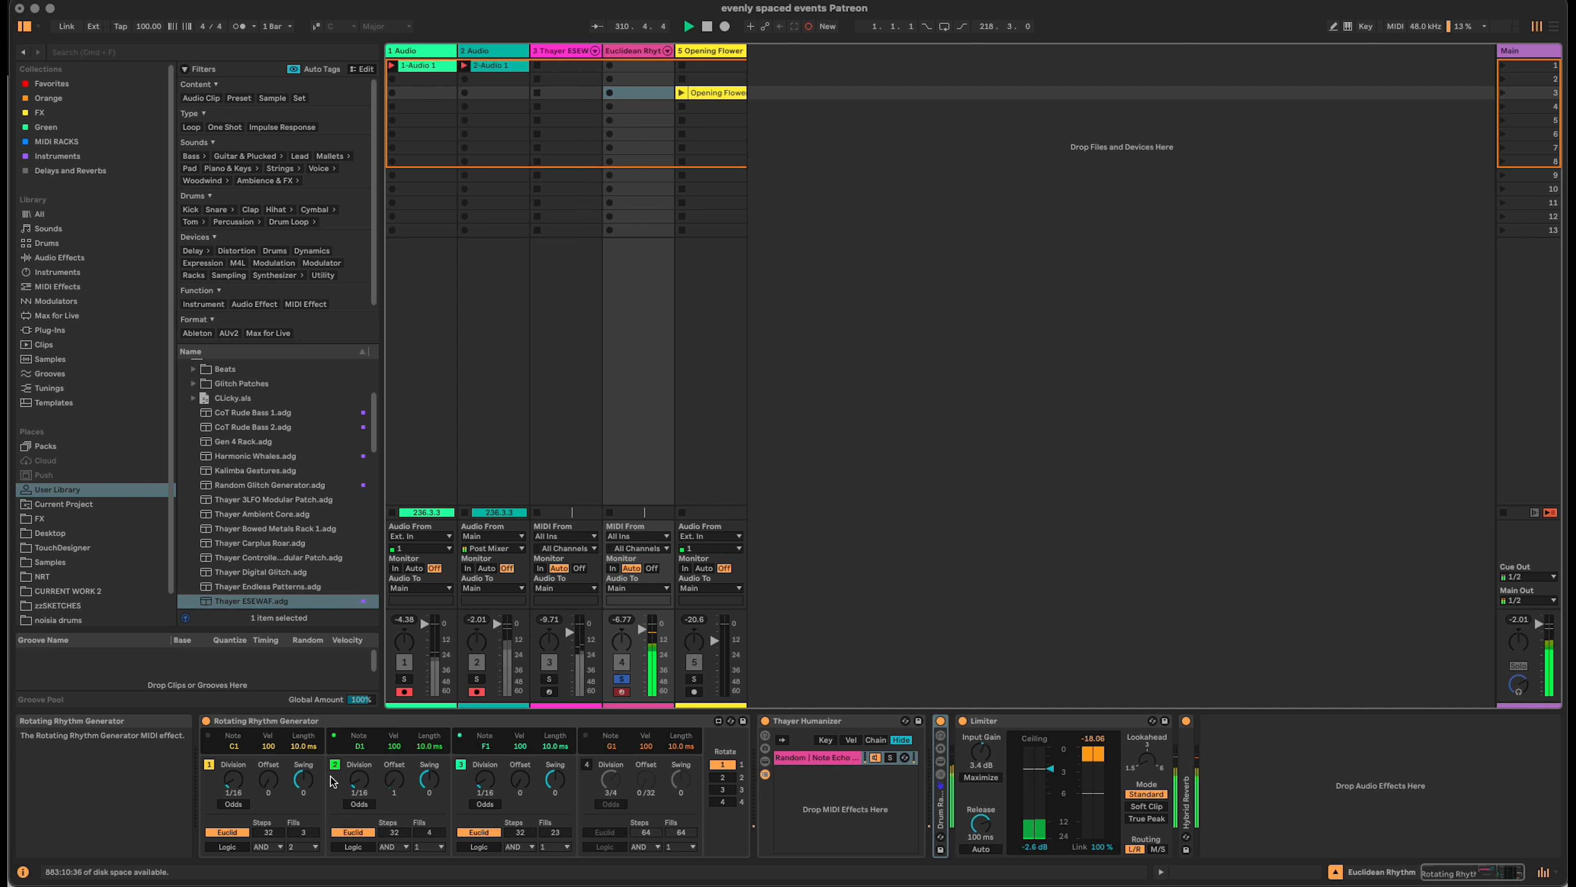
Unfold the Drum Rack and toggle the Rotating Rhythm Generator, leaving it deactivated and the Euclidean Rhythm track unsoloed.
left_click(206, 721)
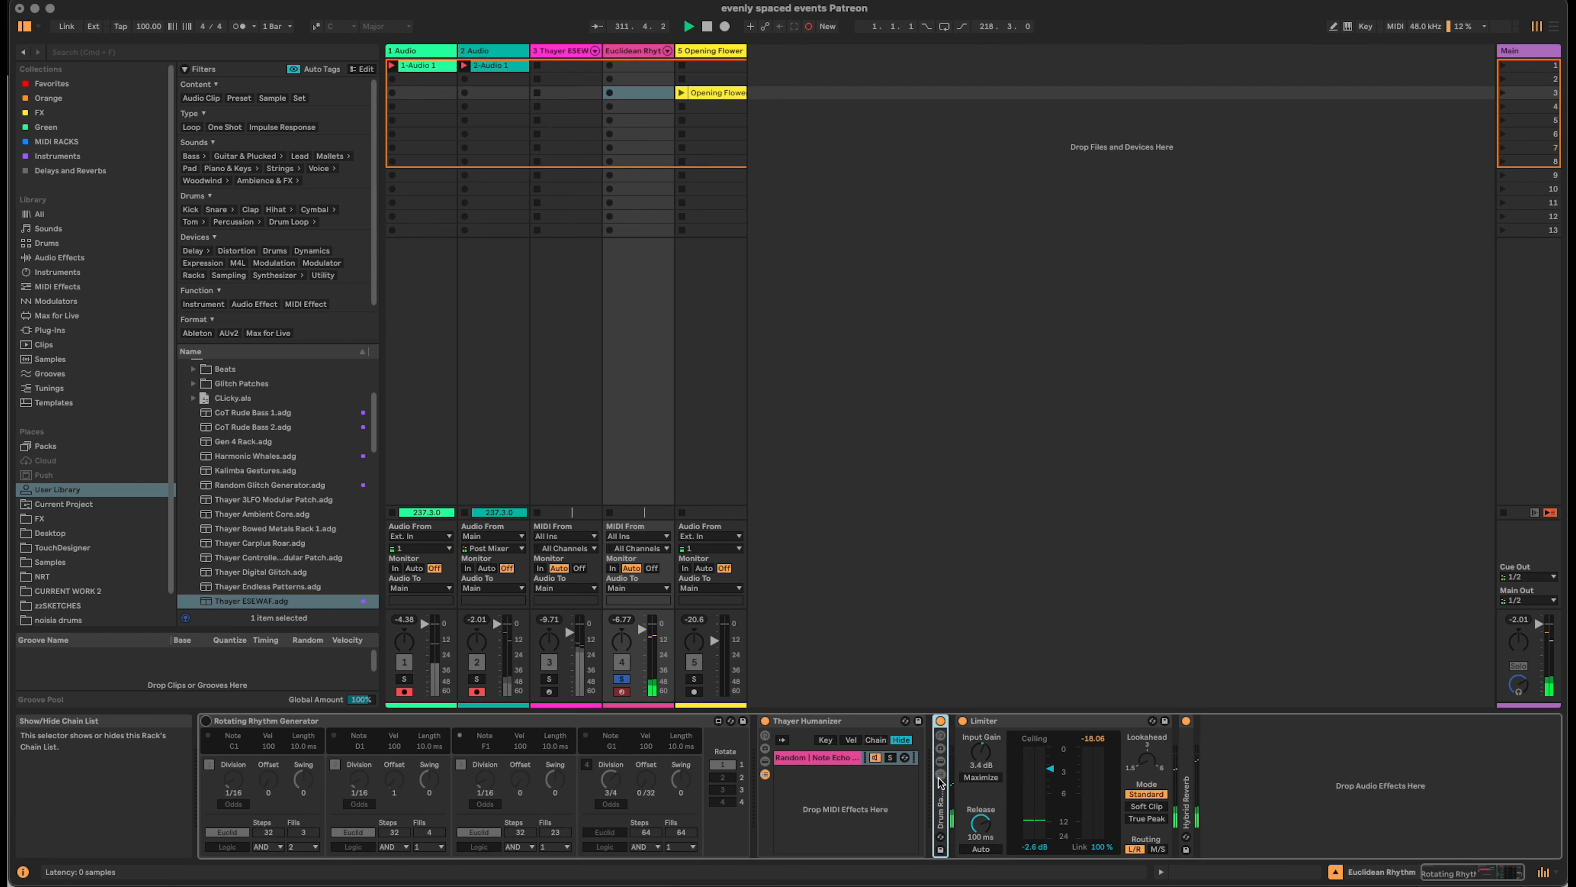
left_click(941, 782)
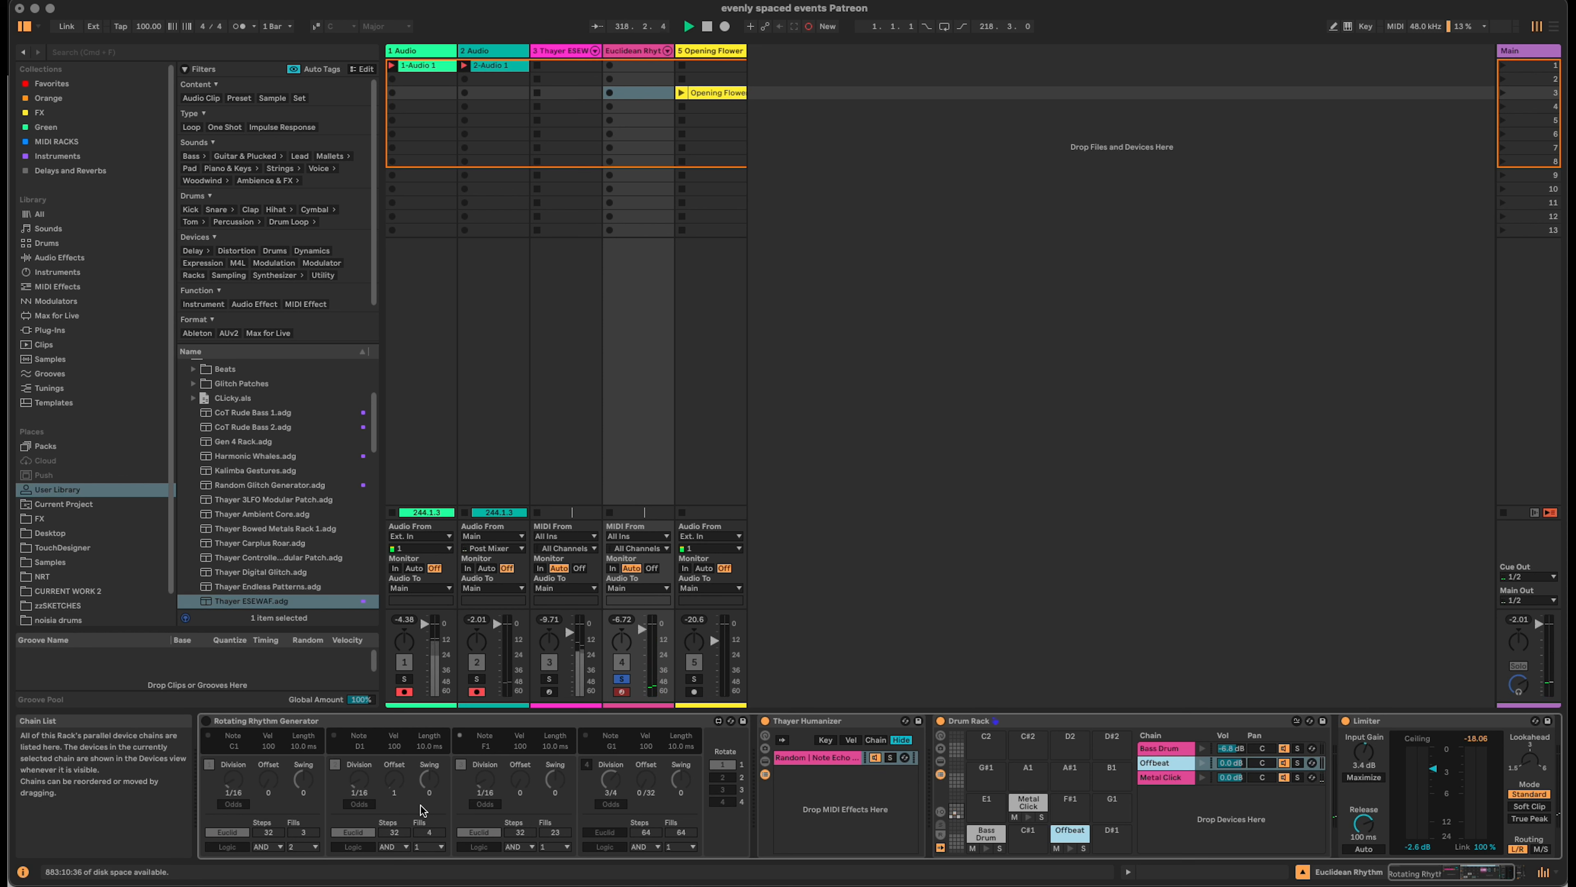
left_click(276, 724)
left_click(206, 721)
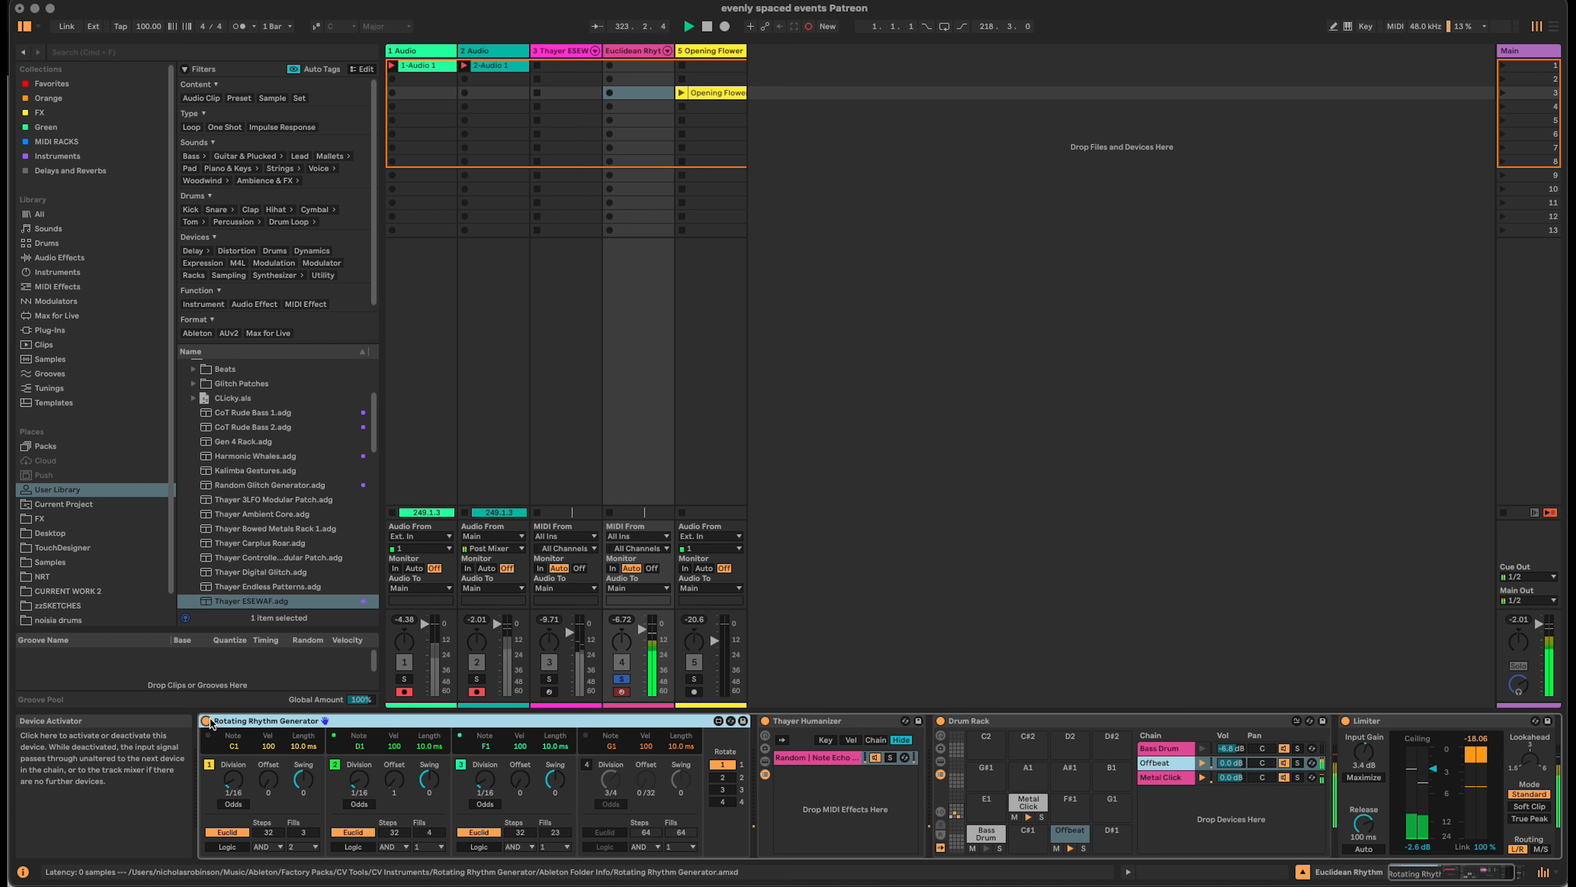
left_click(621, 678)
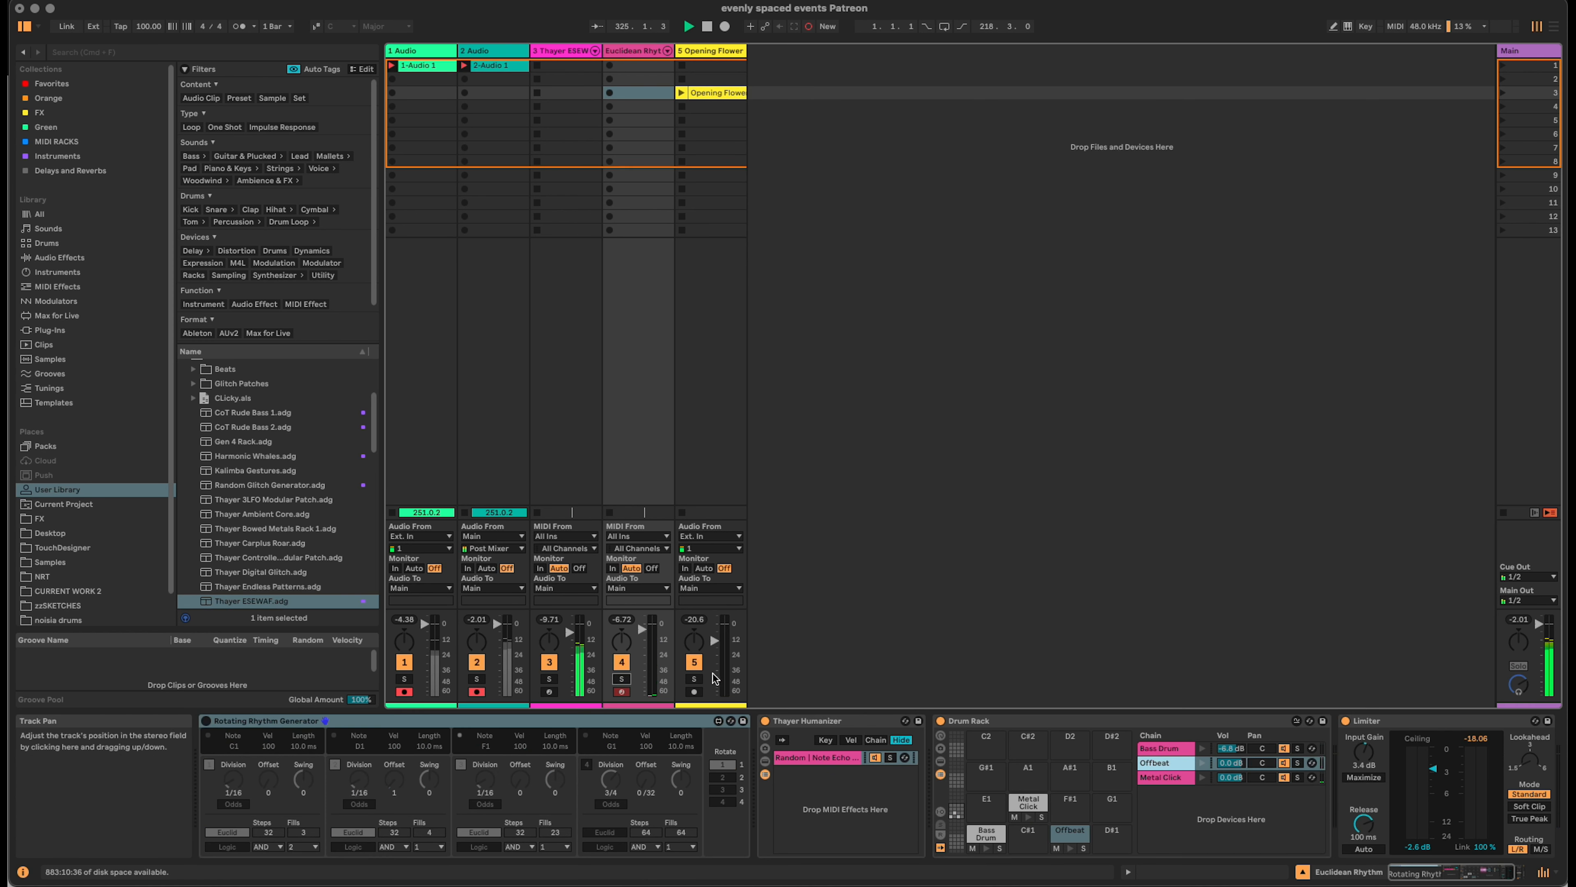
Solo the Opening Flower track and launch its clip to audition the drone.
left_click(693, 679)
left_click(682, 94)
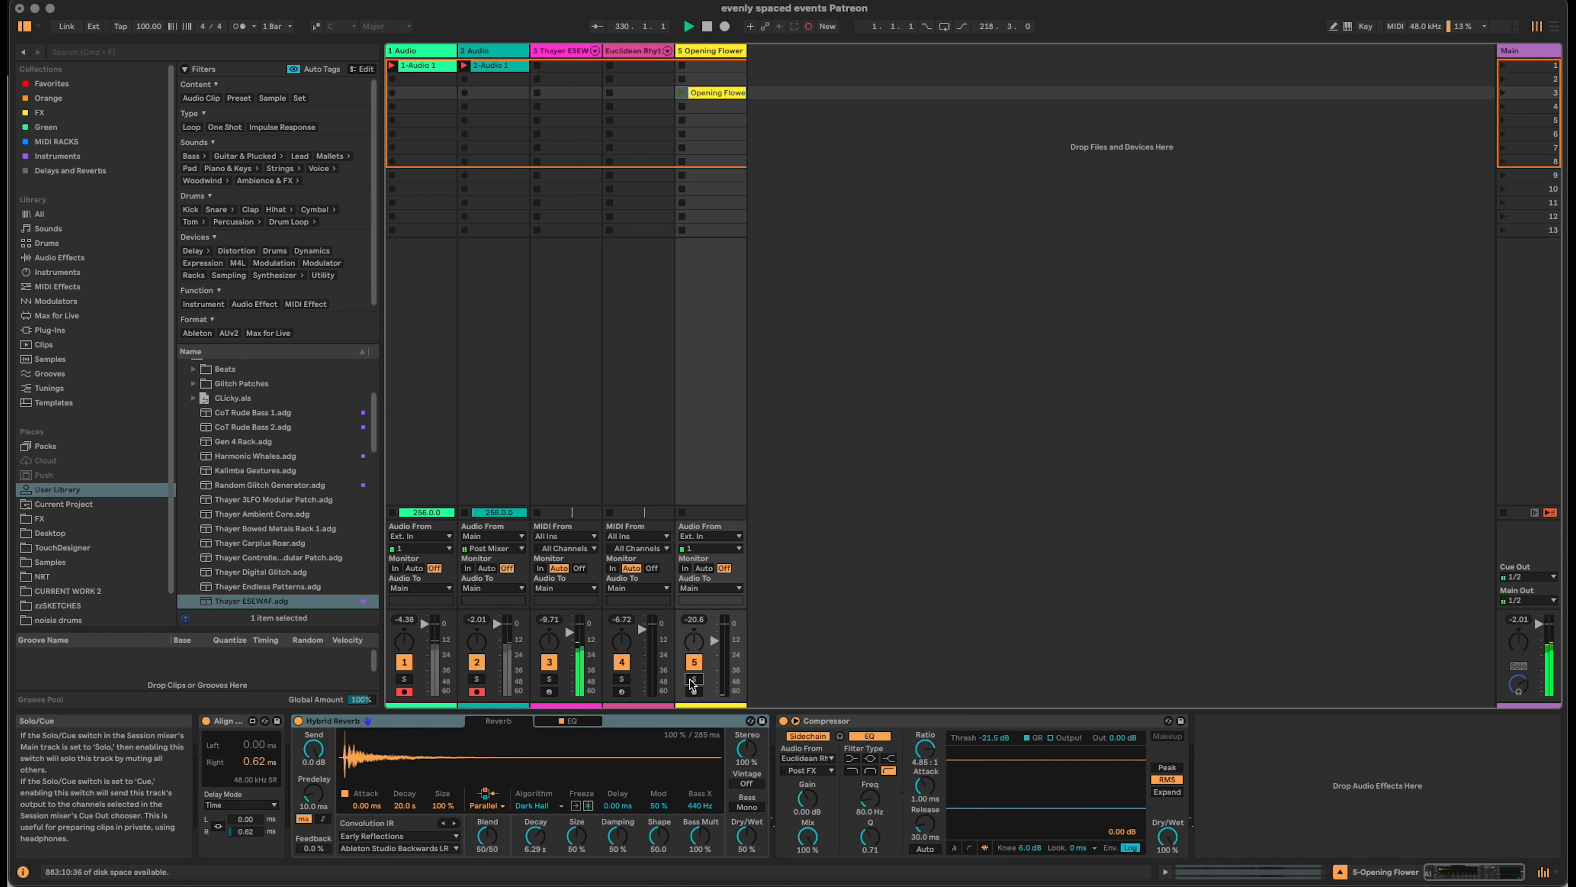
Solo the Thayer ESEWAF track and set its PitchWv Depth macro to 0% and Vel -> VCF to 127.
left_click(562, 93)
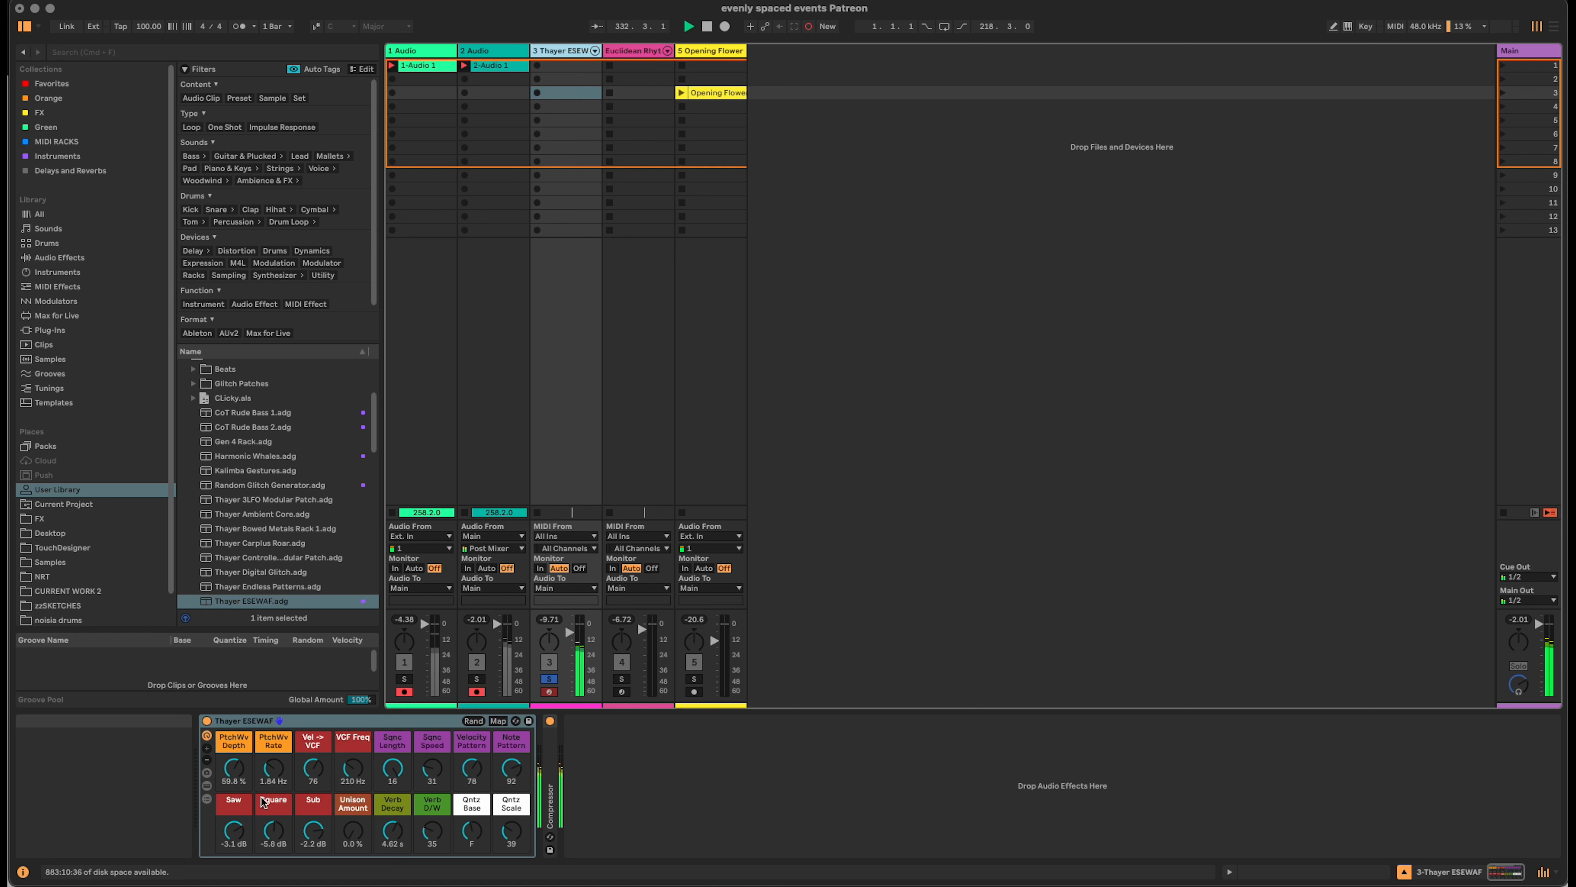
double_click(234, 769)
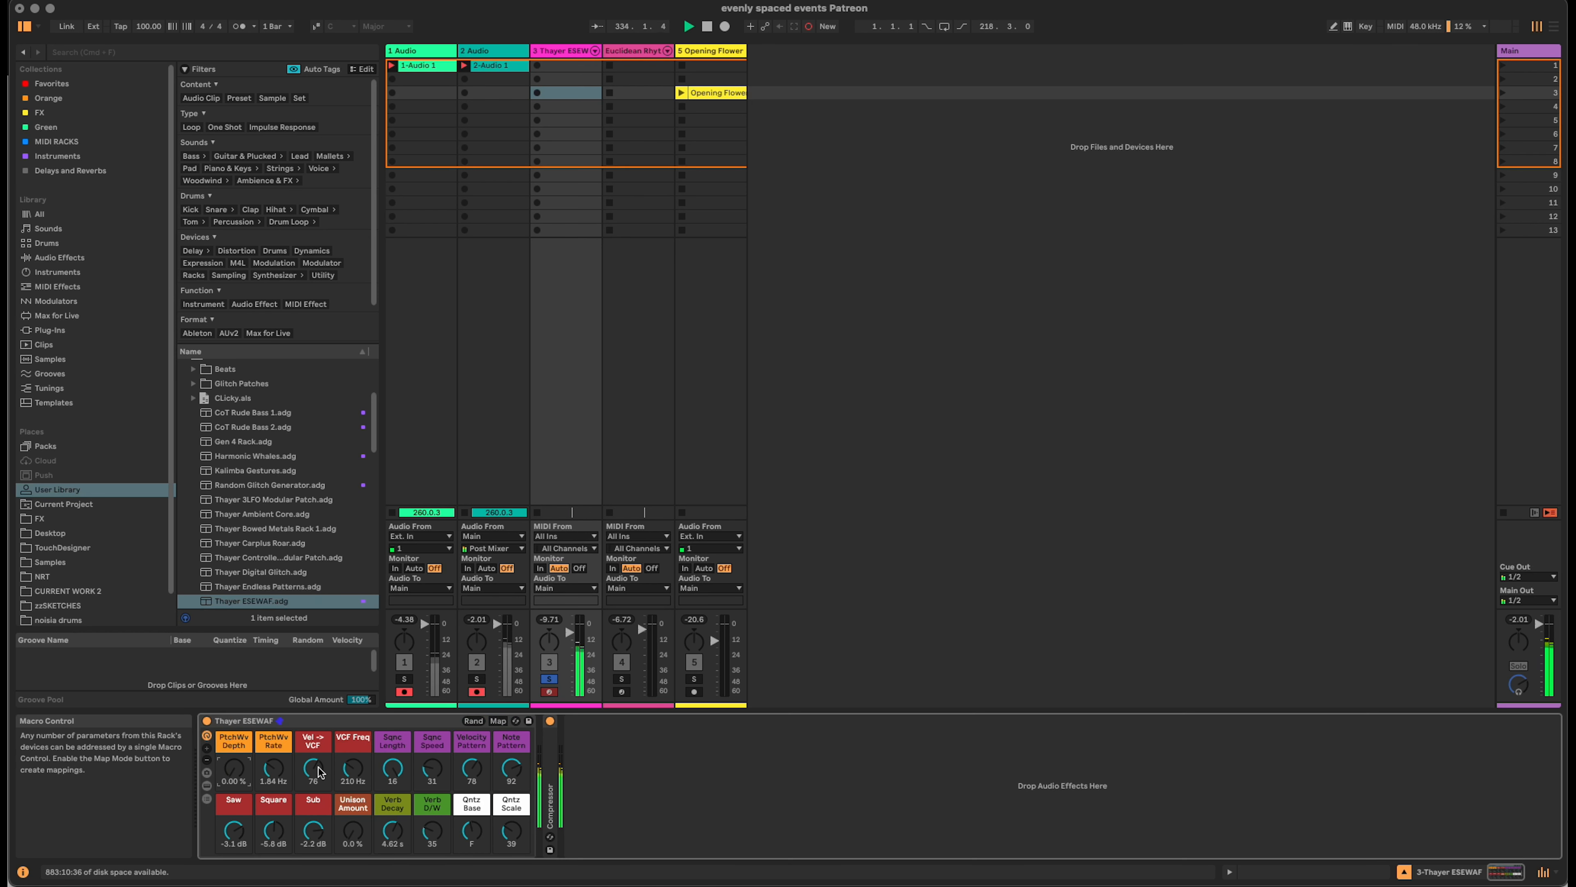
left_click_drag(313, 768, 313, 708)
Set the Sqnc Length macro to 1, VCF Freq to 171 Hz, and both Velocity Pattern and Note Pattern to 0.
left_click_drag(401, 766, 400, 801)
left_click_drag(350, 758, 392, 770)
left_click_drag(516, 768, 519, 826)
left_click(471, 768)
left_click_drag(480, 774, 481, 824)
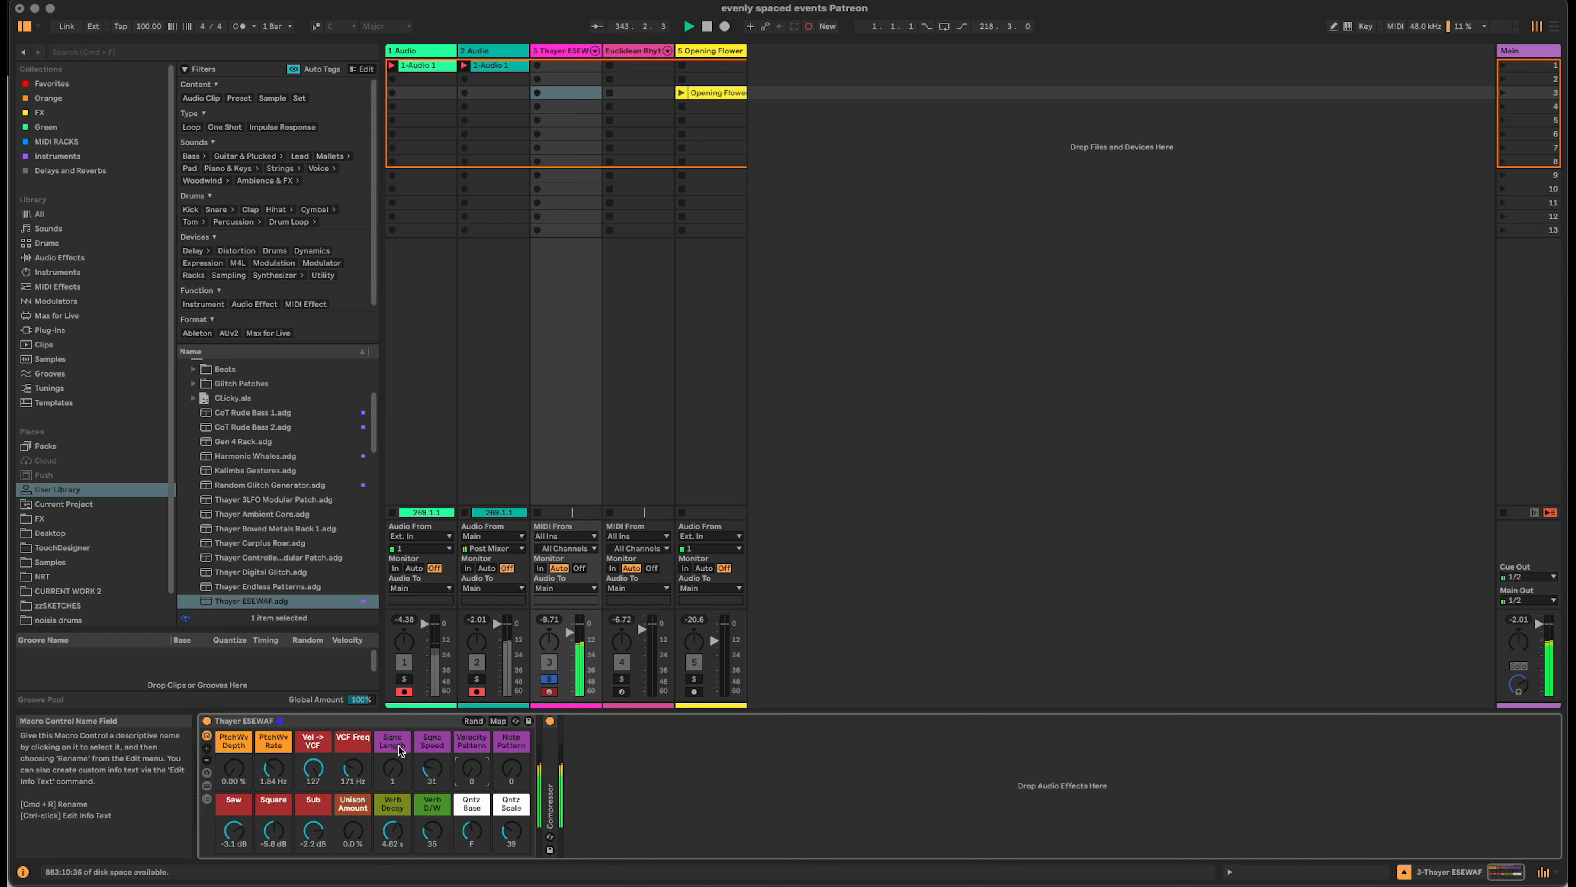
Raise the VCF Freq macro to 19.9 kHz, Sqnc Length to 16 and Sqnc Speed to 34.
left_click_drag(365, 761, 367, 743)
left_click(397, 769)
left_click_drag(398, 769, 397, 764)
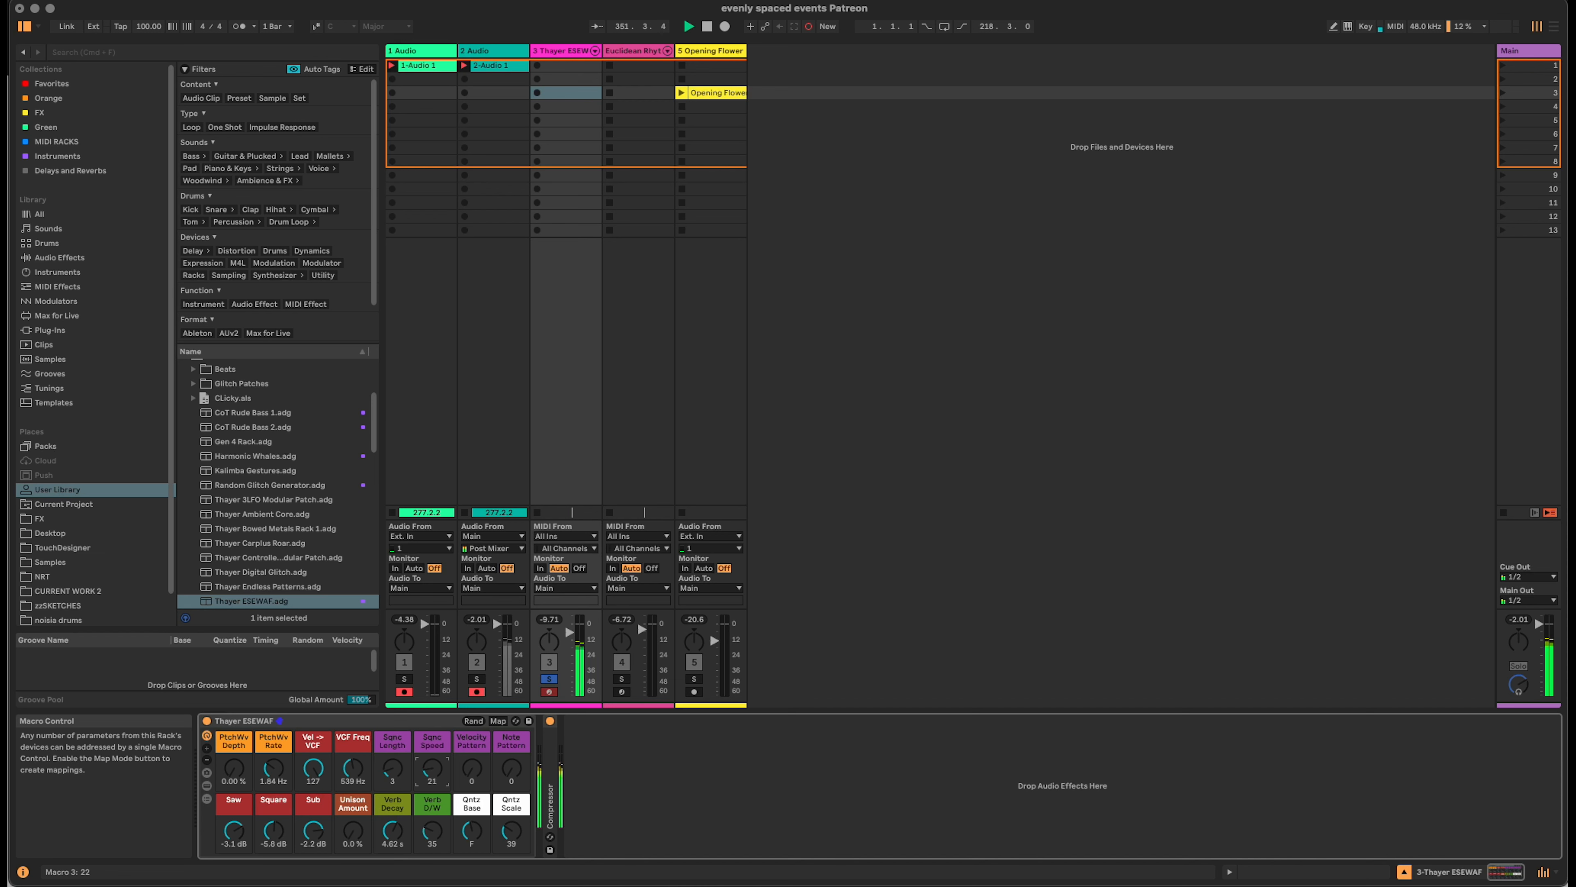
left_click_drag(432, 769, 432, 758)
left_click(398, 771)
left_click_drag(392, 772, 392, 766)
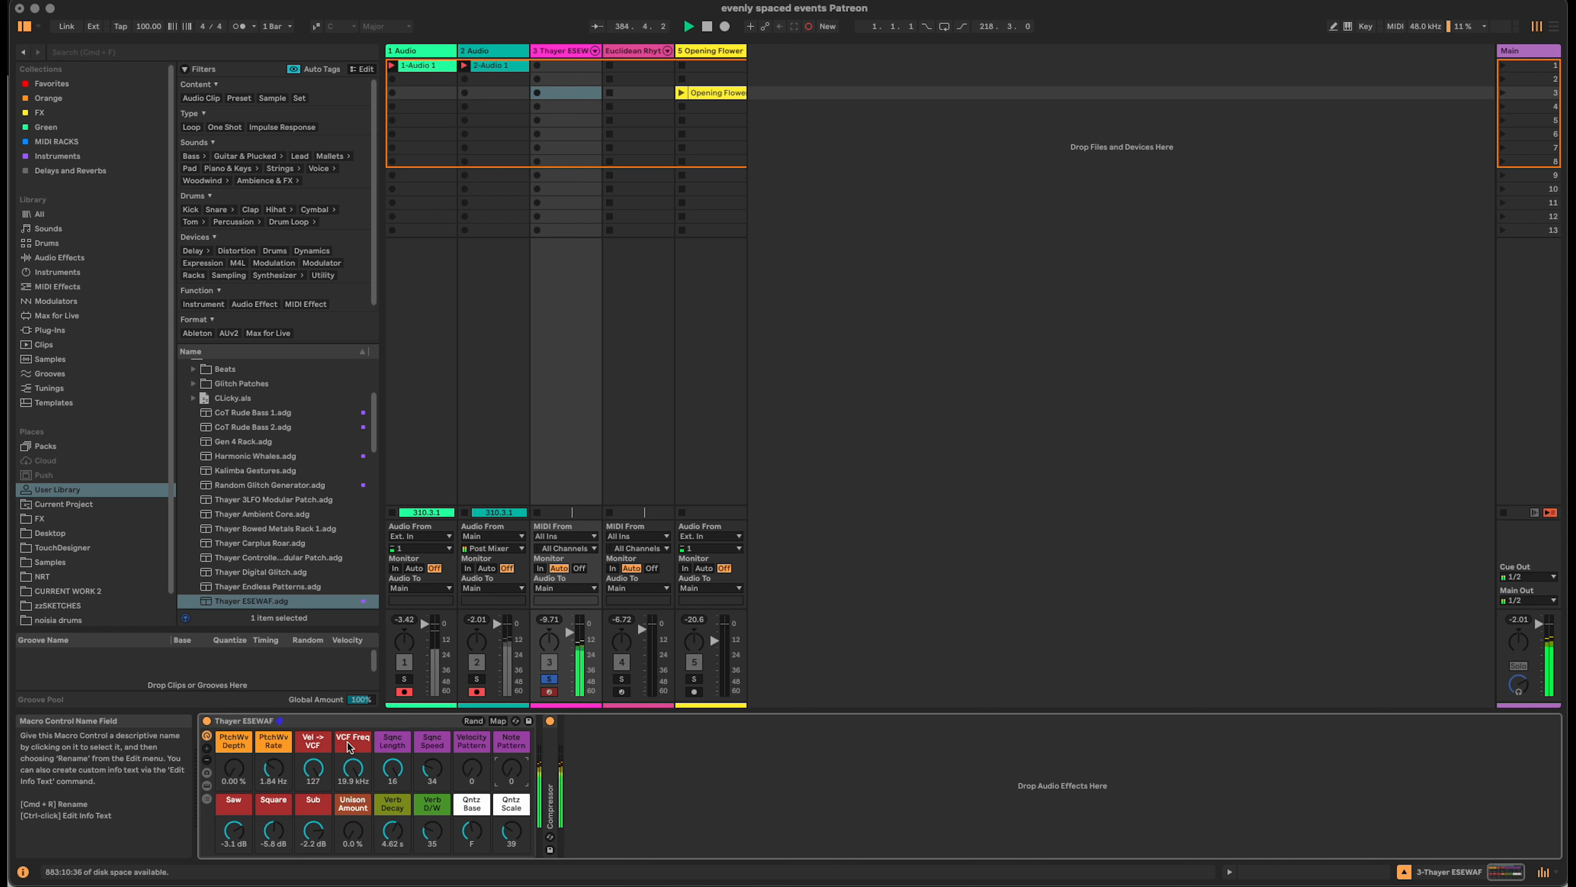
Sweep the VCF Freq macro down to 27.4 Hz and back up, leaving it at 355 Hz.
left_click_drag(352, 768, 353, 817)
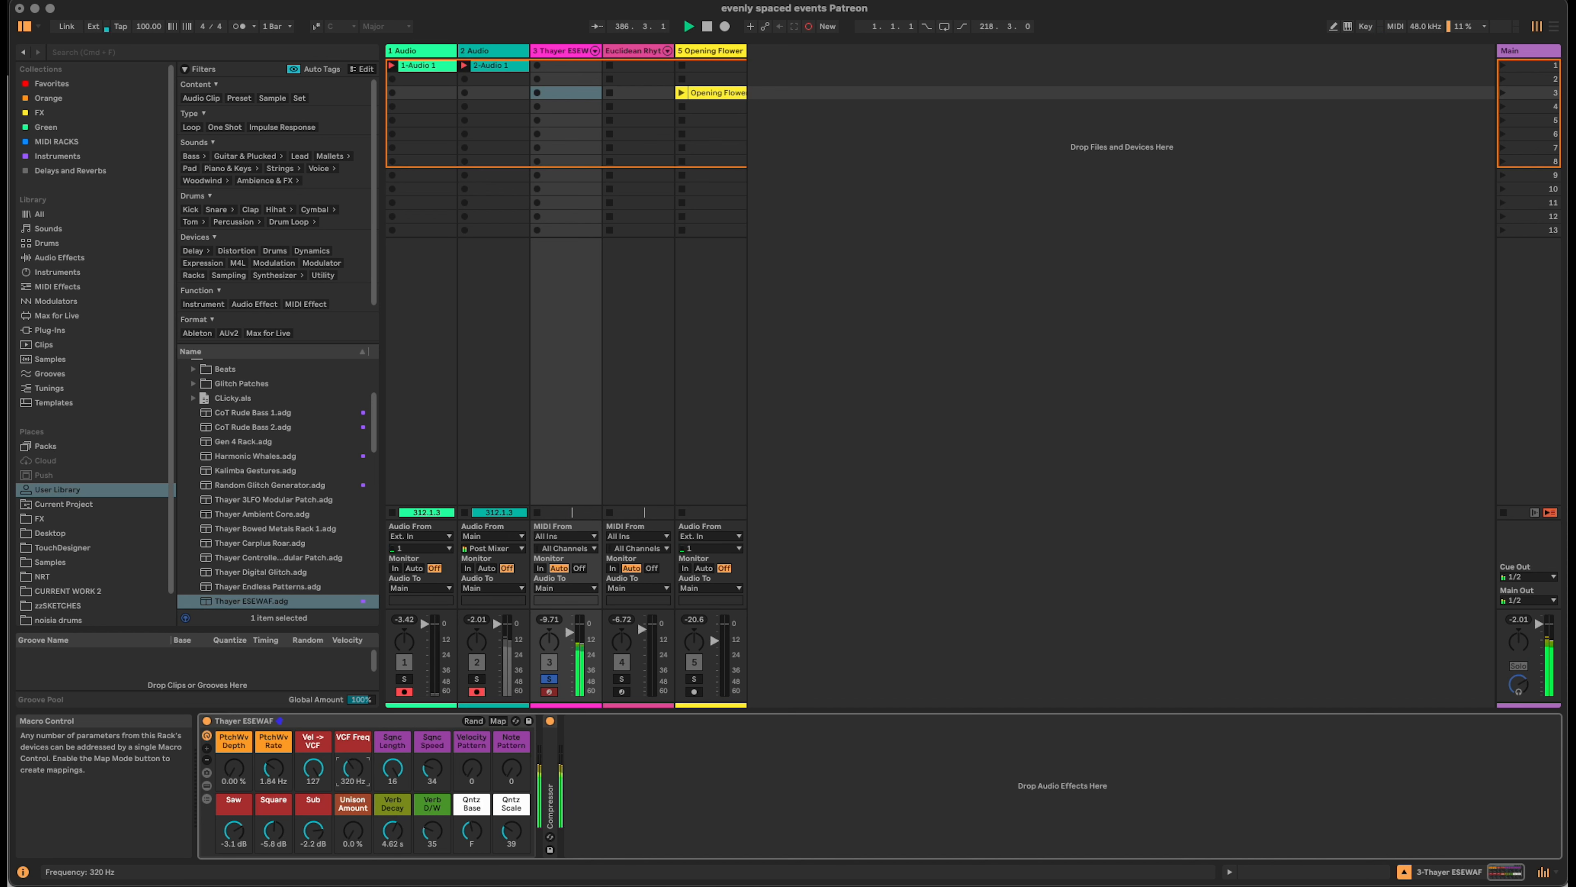
left_click_drag(353, 816, 357, 770)
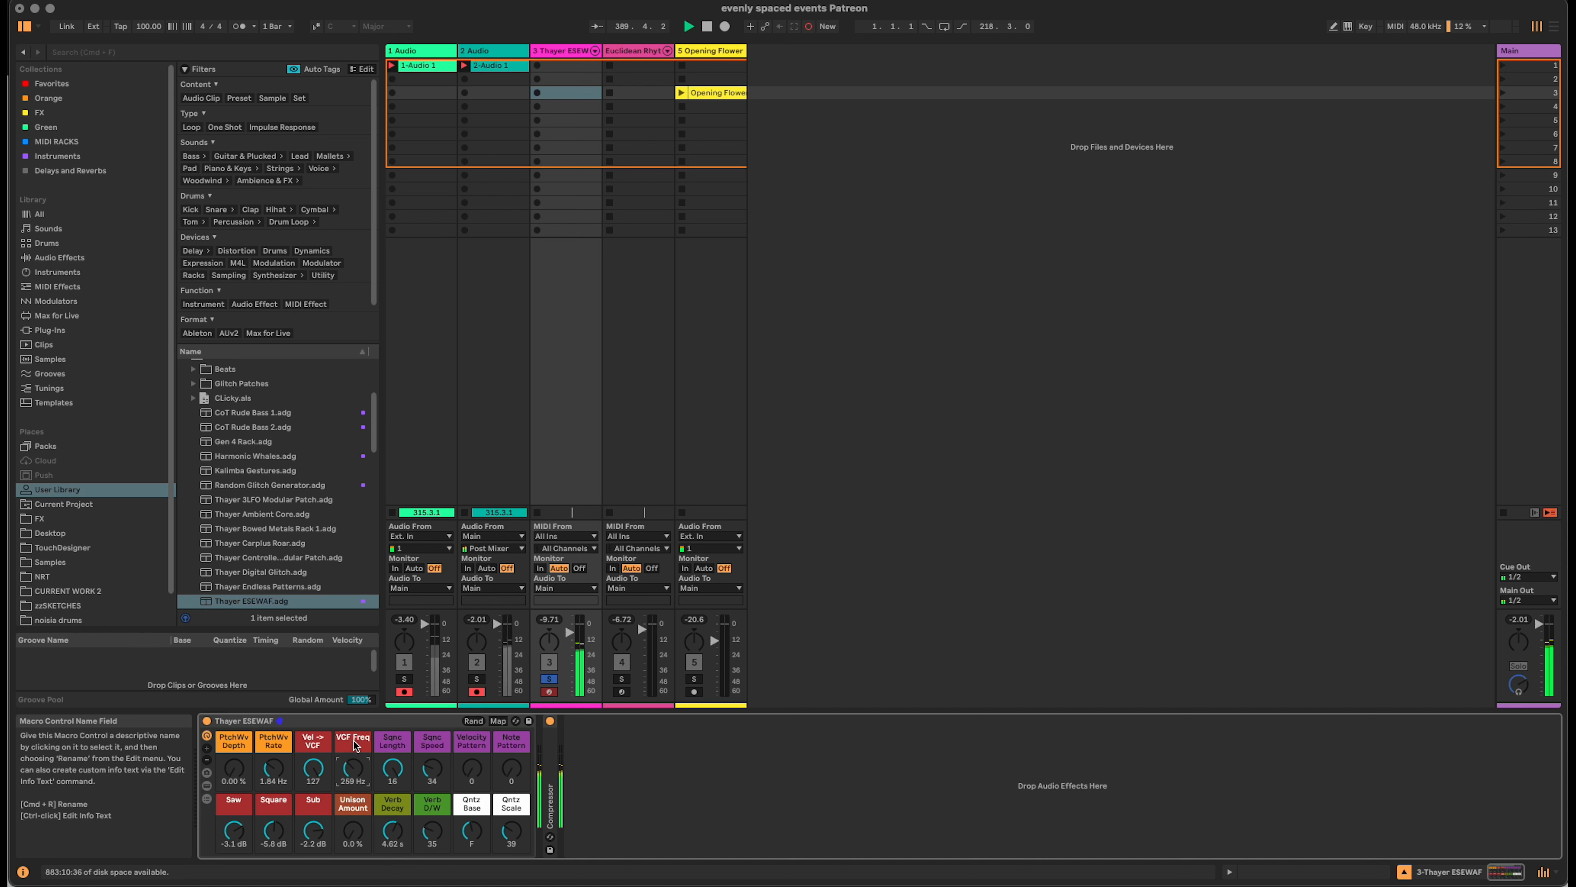
left_click_drag(358, 768, 358, 807)
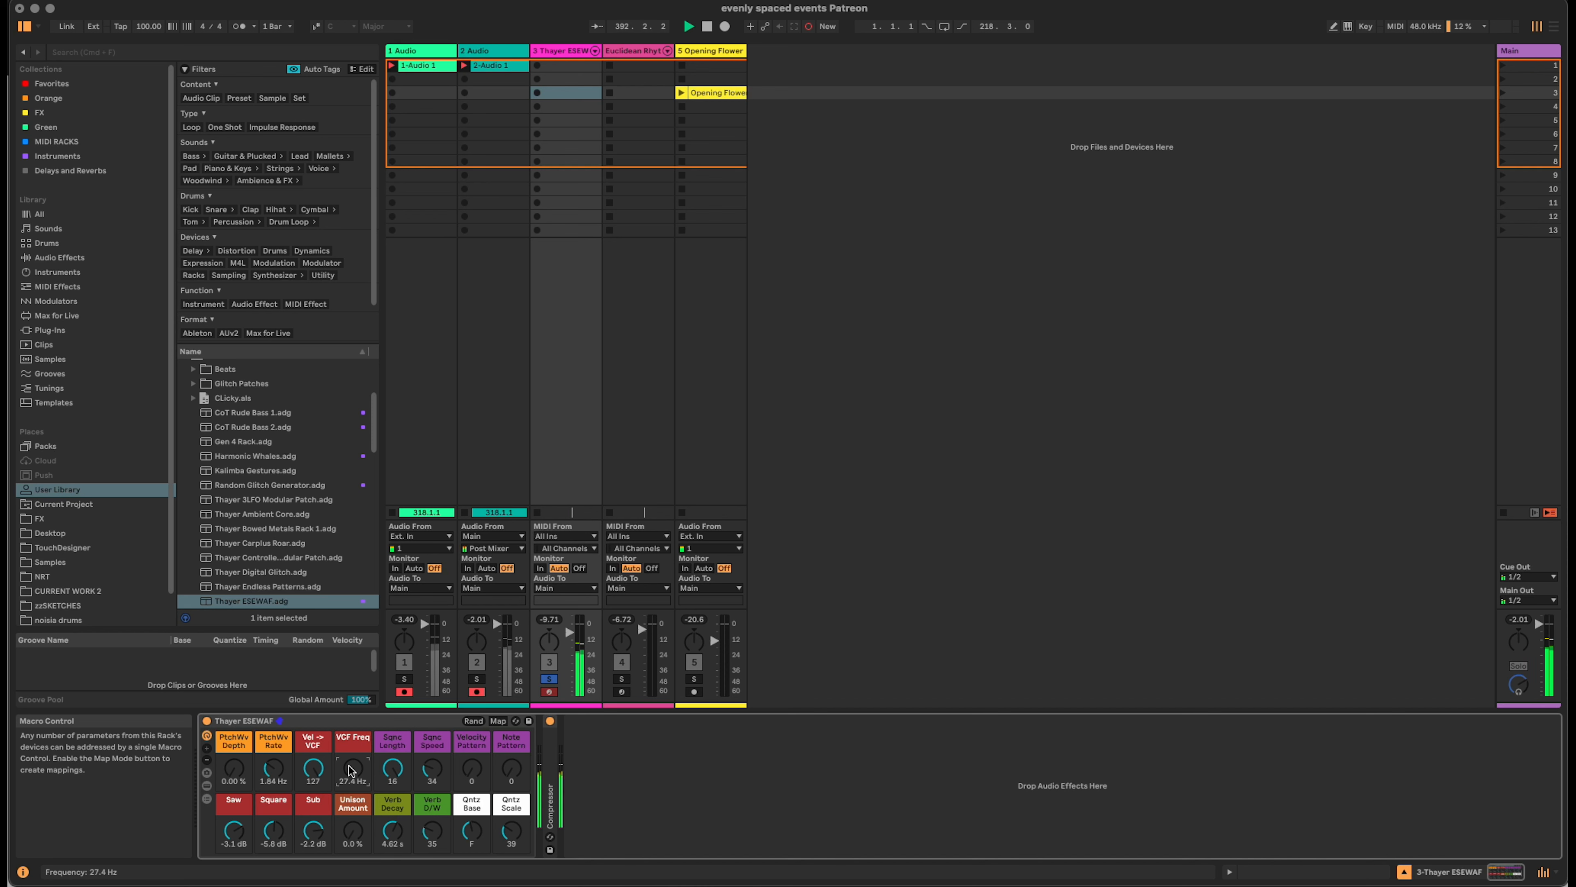
left_click_drag(349, 767, 349, 690)
left_click_drag(353, 767, 352, 807)
Try different Note Pattern and Velocity Pattern macro values, returning both to 0.
left_click_drag(512, 775, 513, 753)
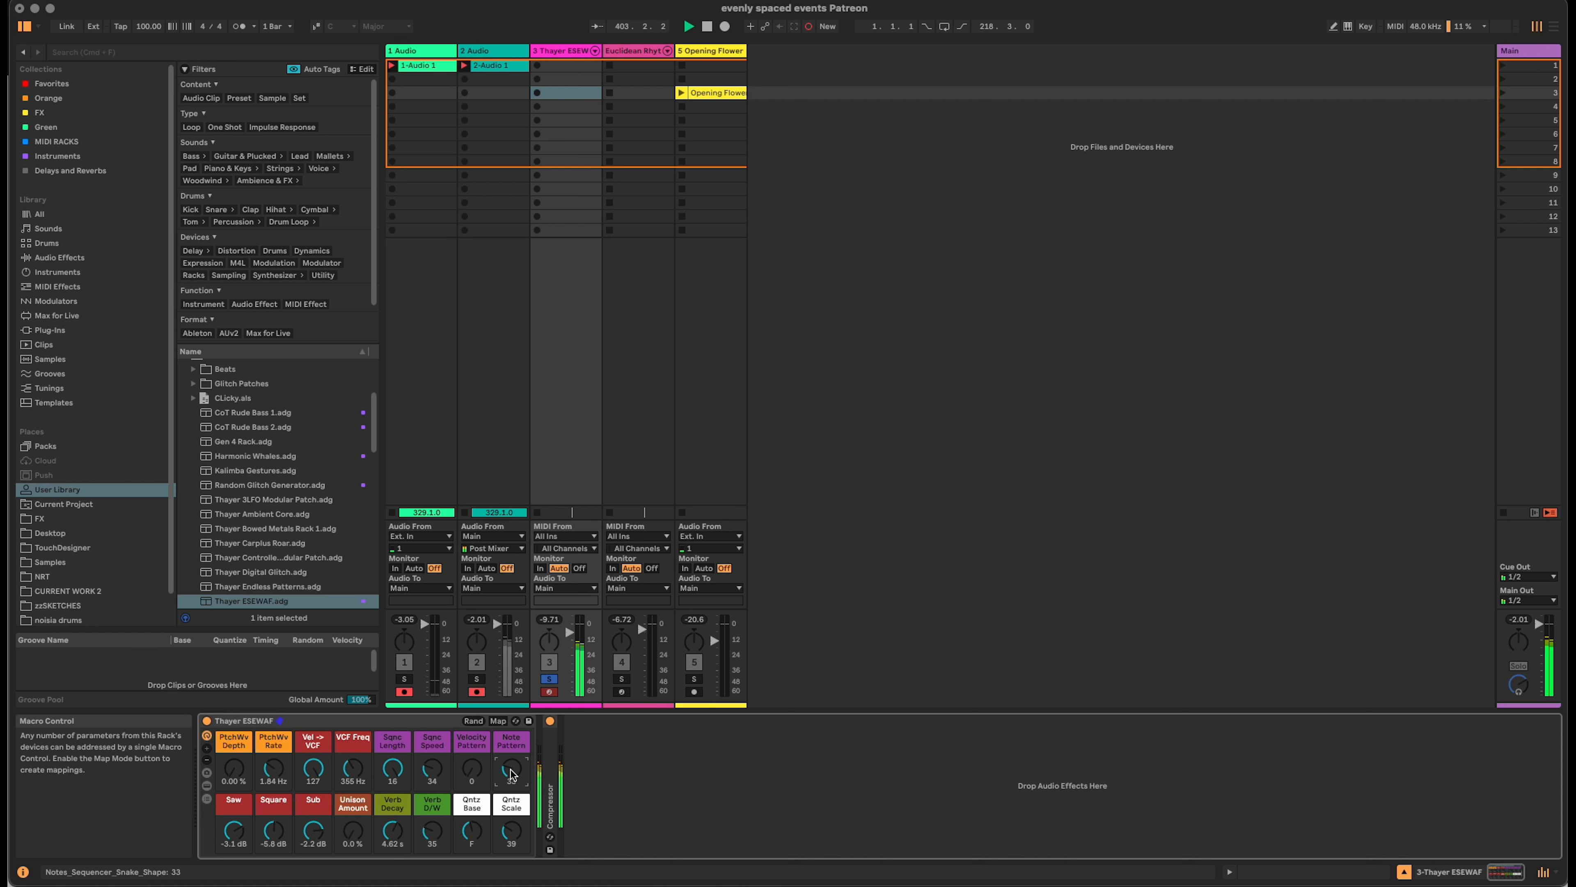
left_click_drag(510, 774, 509, 750)
left_click_drag(511, 770, 473, 720)
left_click_drag(474, 769, 474, 819)
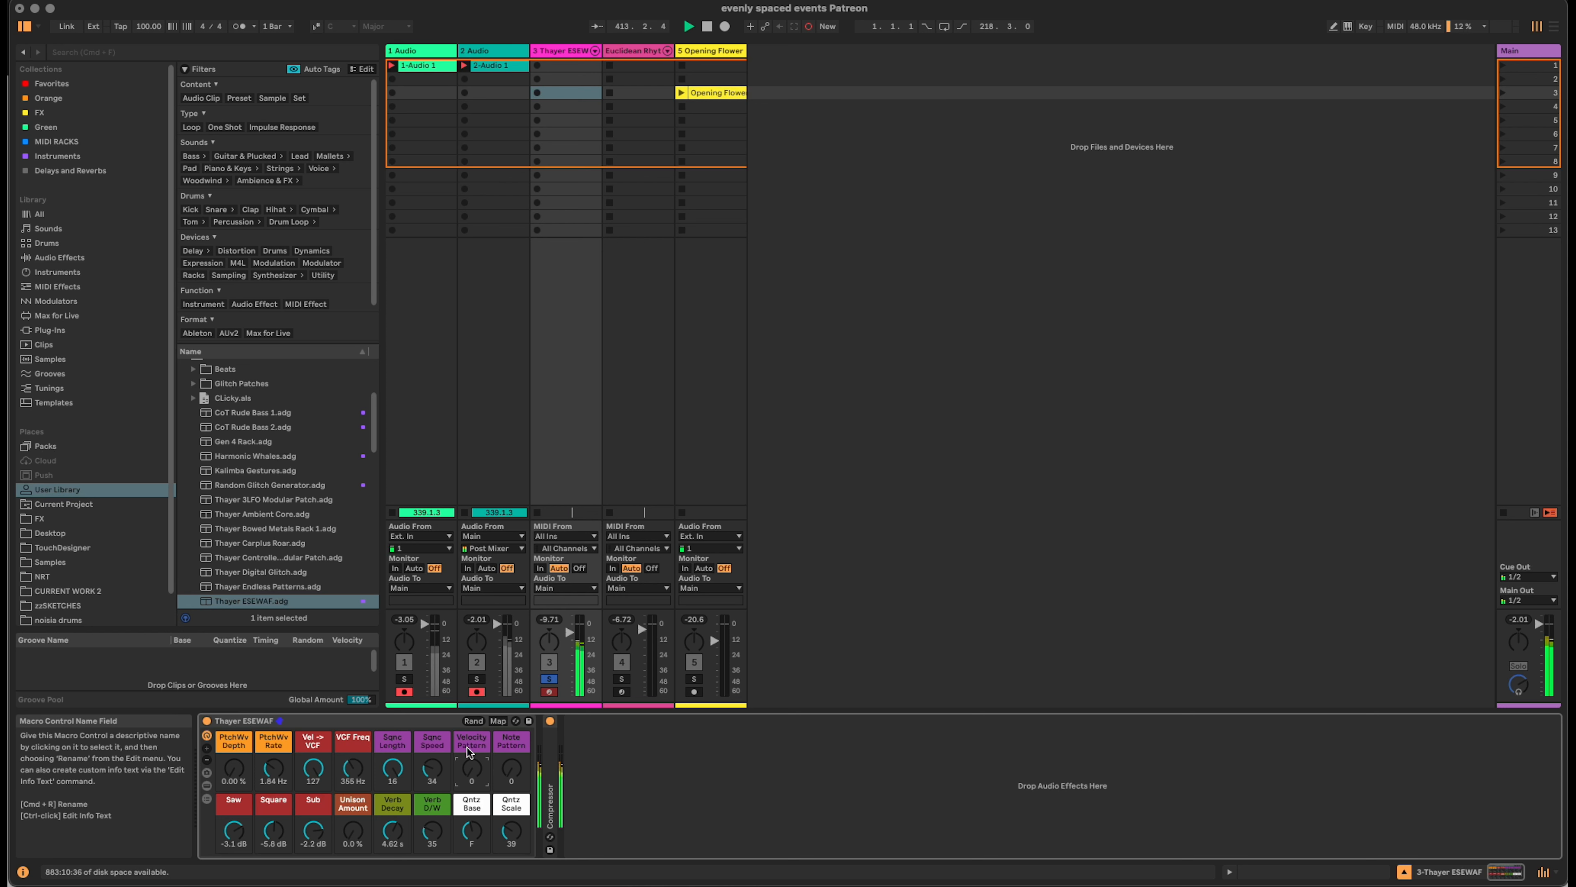
Set VCF Freq to 303 Hz, PitchWv Depth to 100%, Velocity Pattern to 31 and PitchWv Rate to about 4.95 Hz.
left_click_drag(344, 769, 345, 787)
left_click_drag(234, 768, 234, 720)
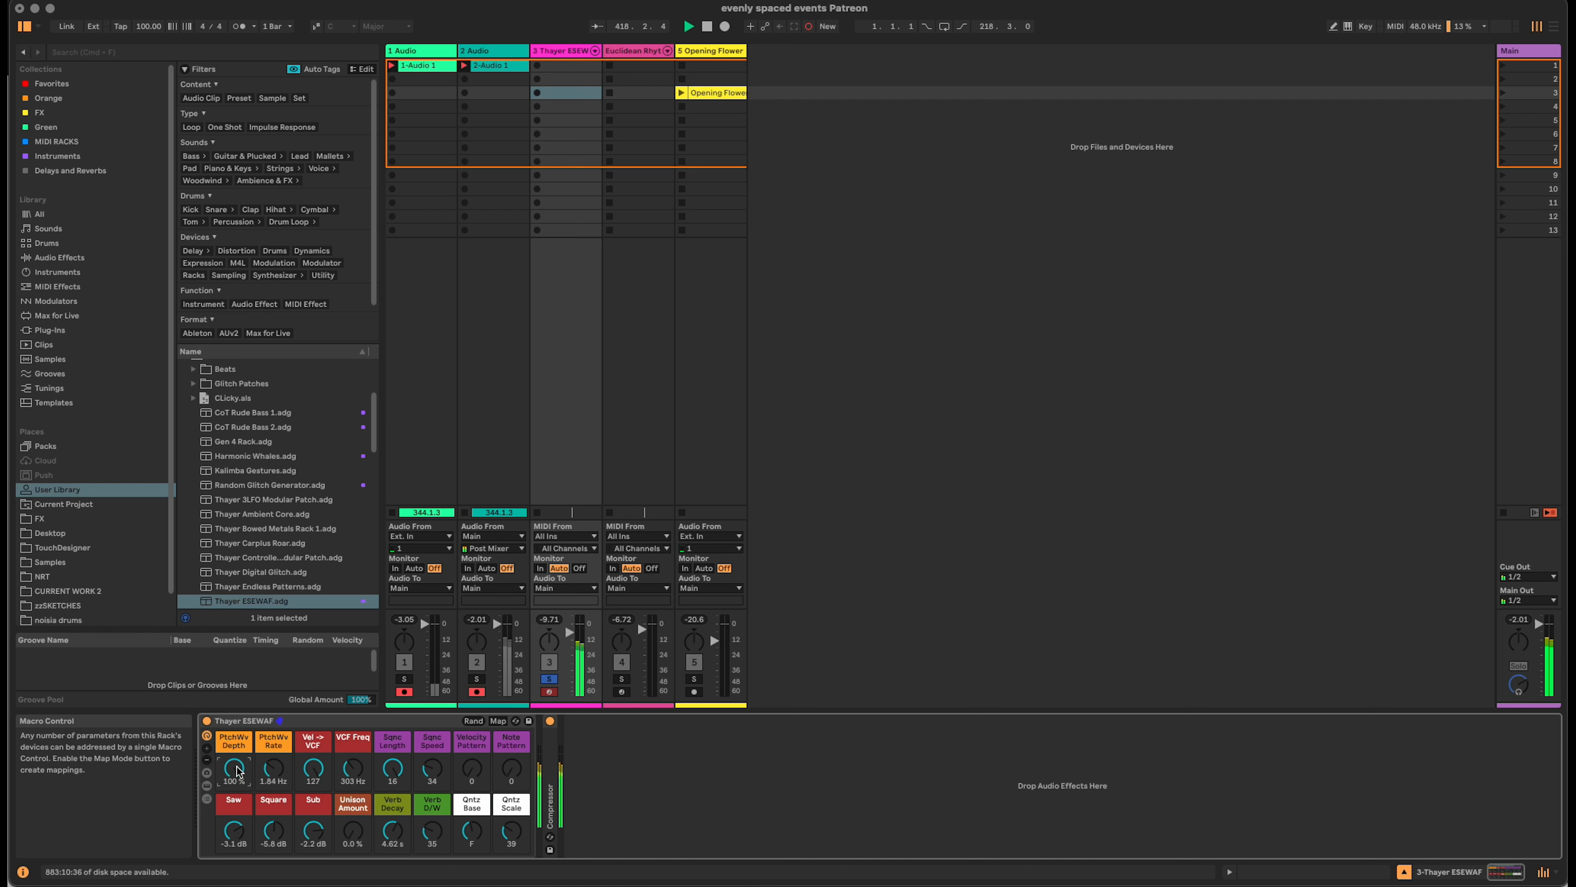
left_click_drag(471, 768, 472, 758)
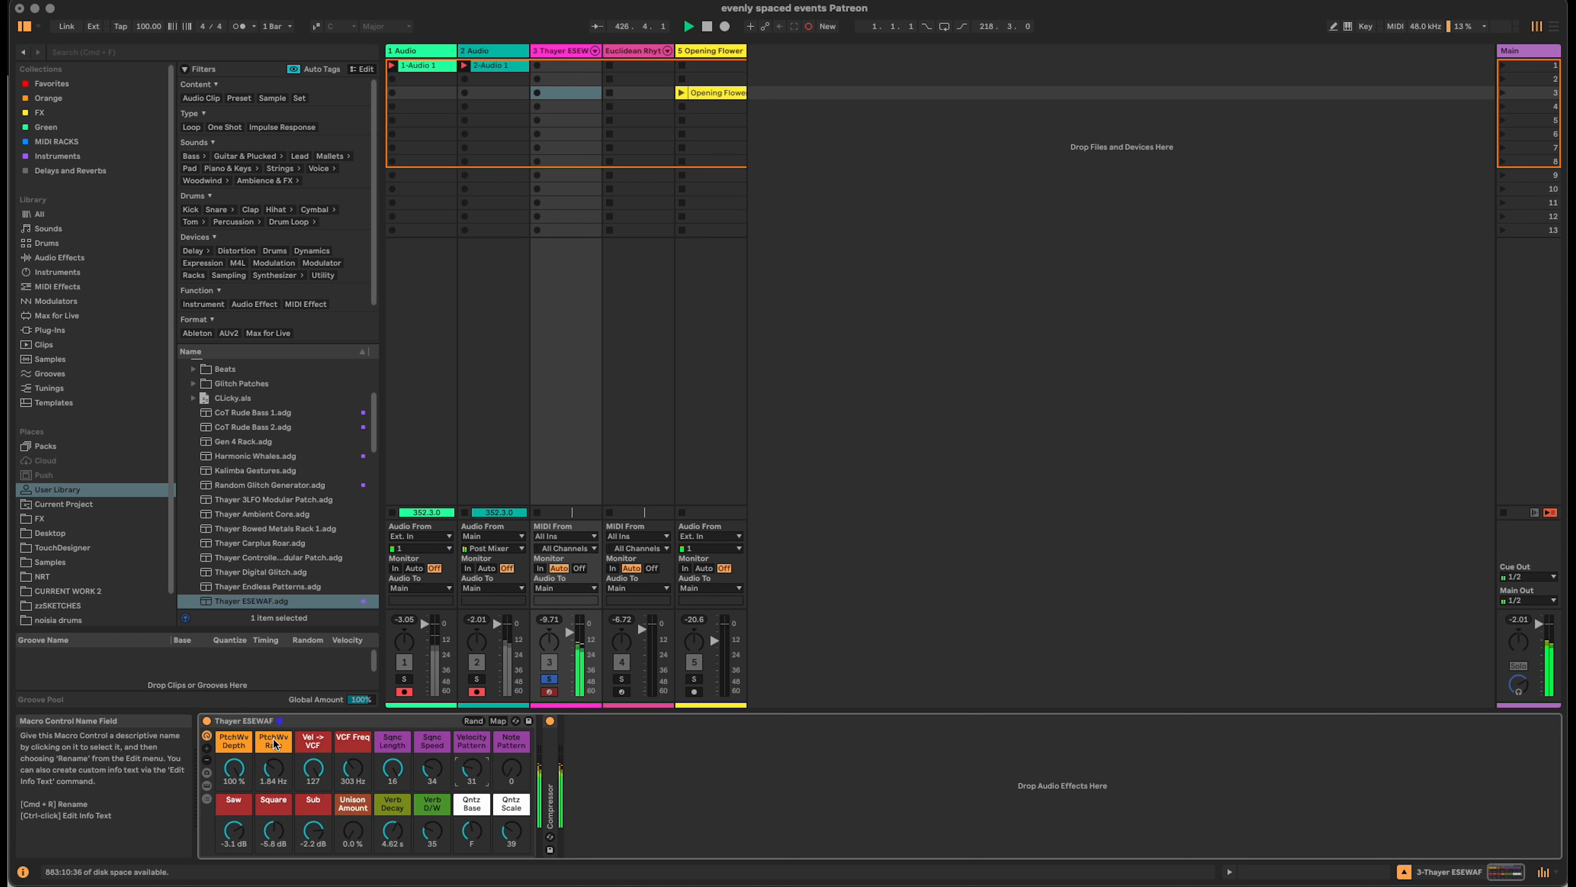
left_click(278, 772)
left_click_drag(277, 771, 276, 778)
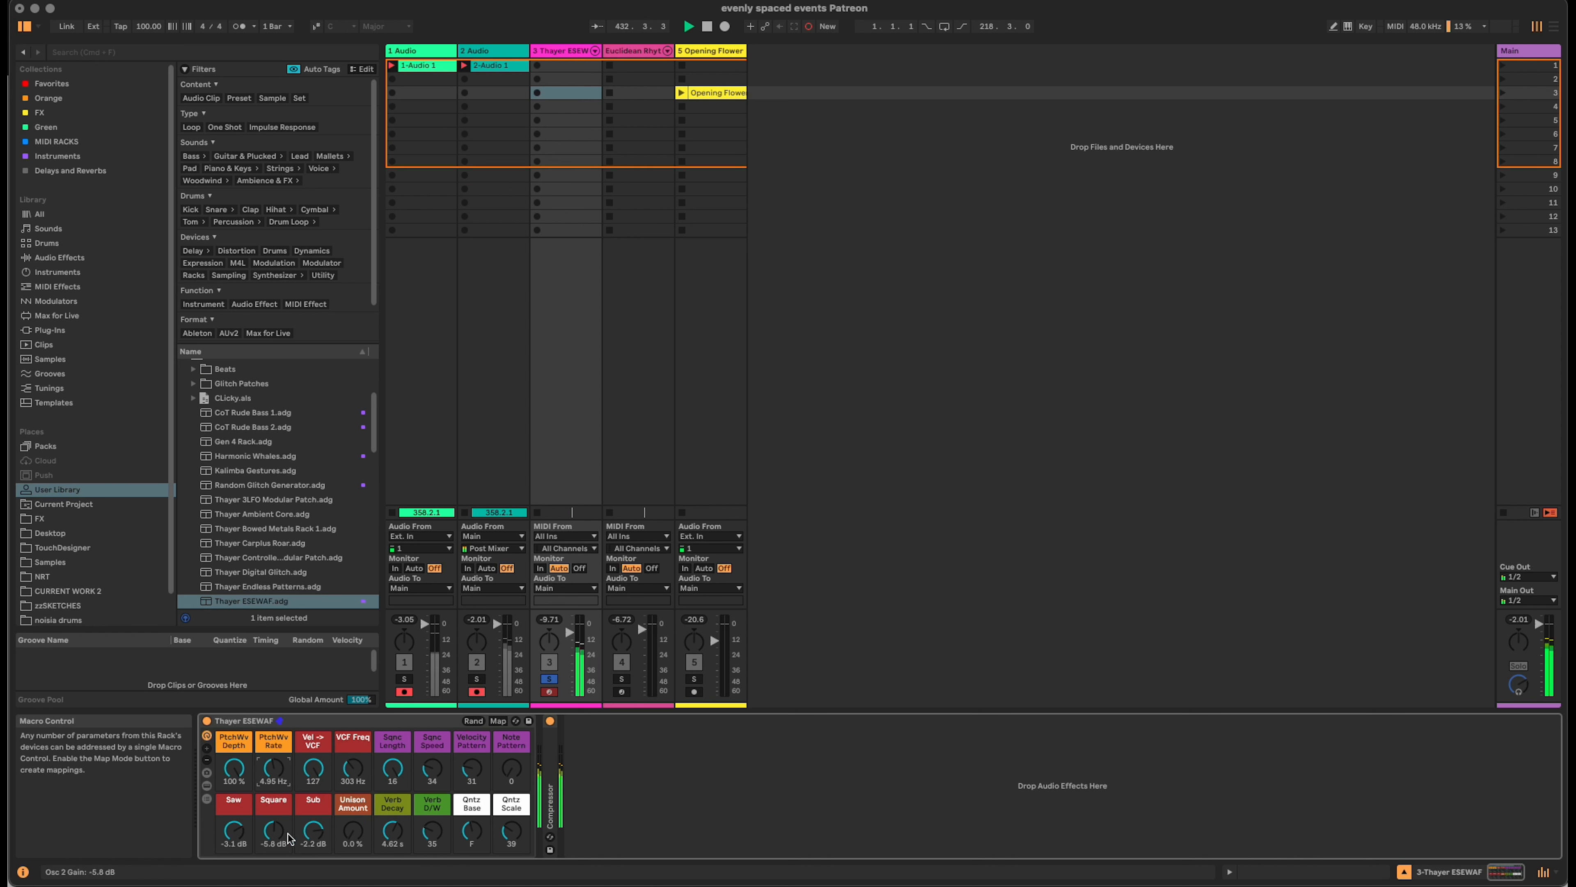
Audition the oscillators separately and rebalance them with Saw at -3.0 dB, Square at -24 dB and Sub at 0.0 dB.
left_click_drag(265, 833, 265, 882)
left_click_drag(312, 832, 313, 882)
left_click_drag(234, 832, 234, 882)
left_click_drag(273, 832, 273, 801)
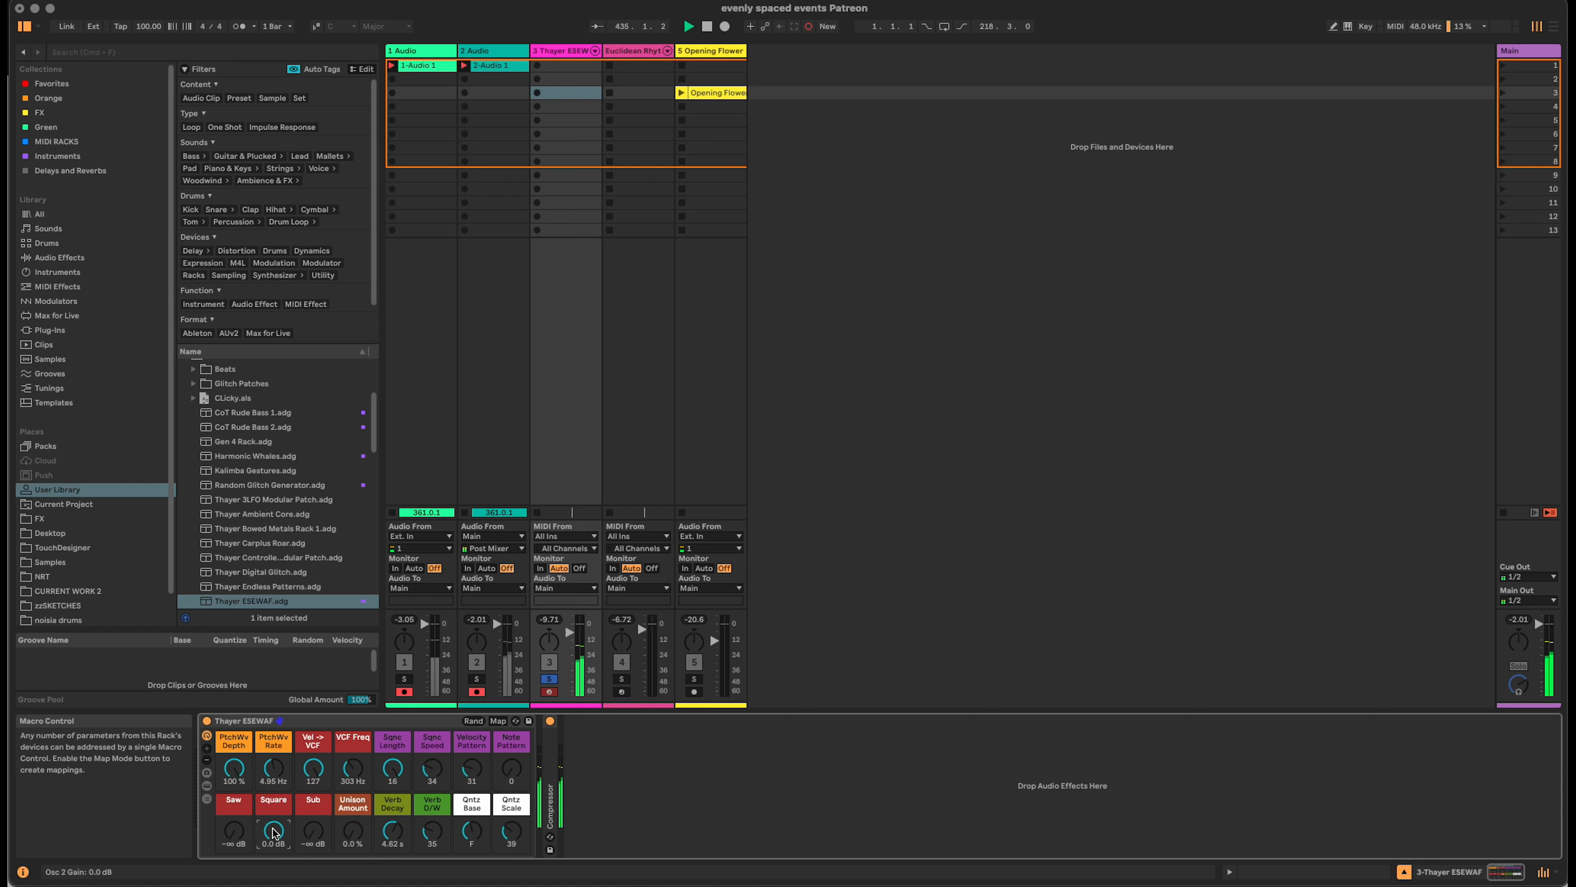
left_click_drag(275, 832, 235, 804)
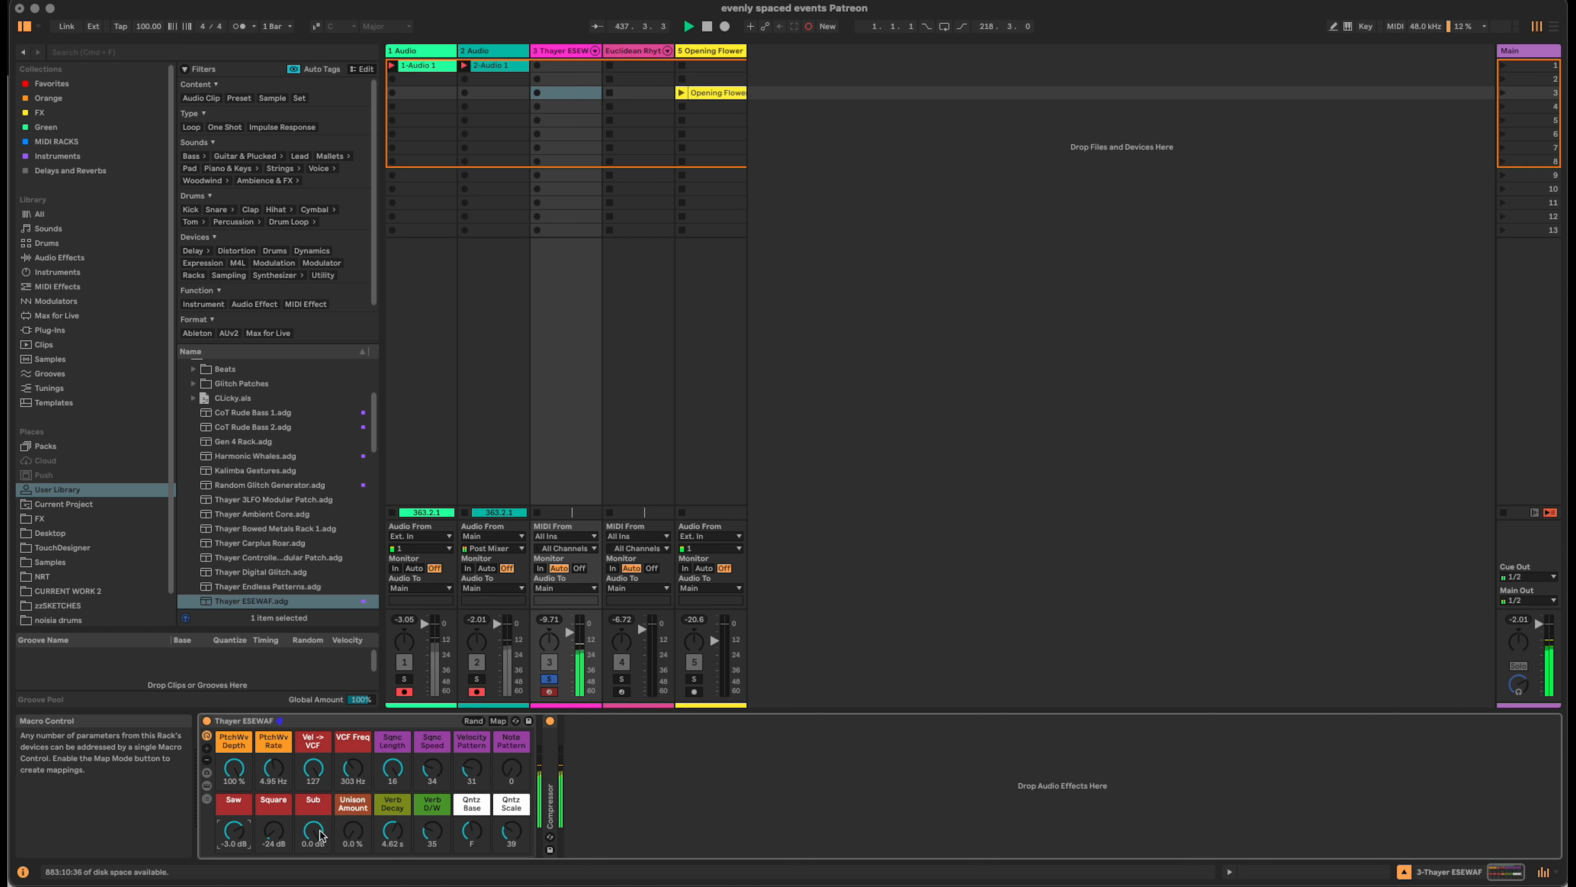
Set Verb Decay to 3.51 s and Verb D/W to 70, and try out the Unison Amount and Qntz Scale macros.
left_click_drag(352, 830, 428, 767)
left_click_drag(400, 830, 432, 833)
left_click_drag(512, 834, 512, 829)
left_click_drag(512, 831, 511, 835)
Launch the Opening Flower clip and solo its track together with the Thayer ESEWAF track.
left_click(681, 93)
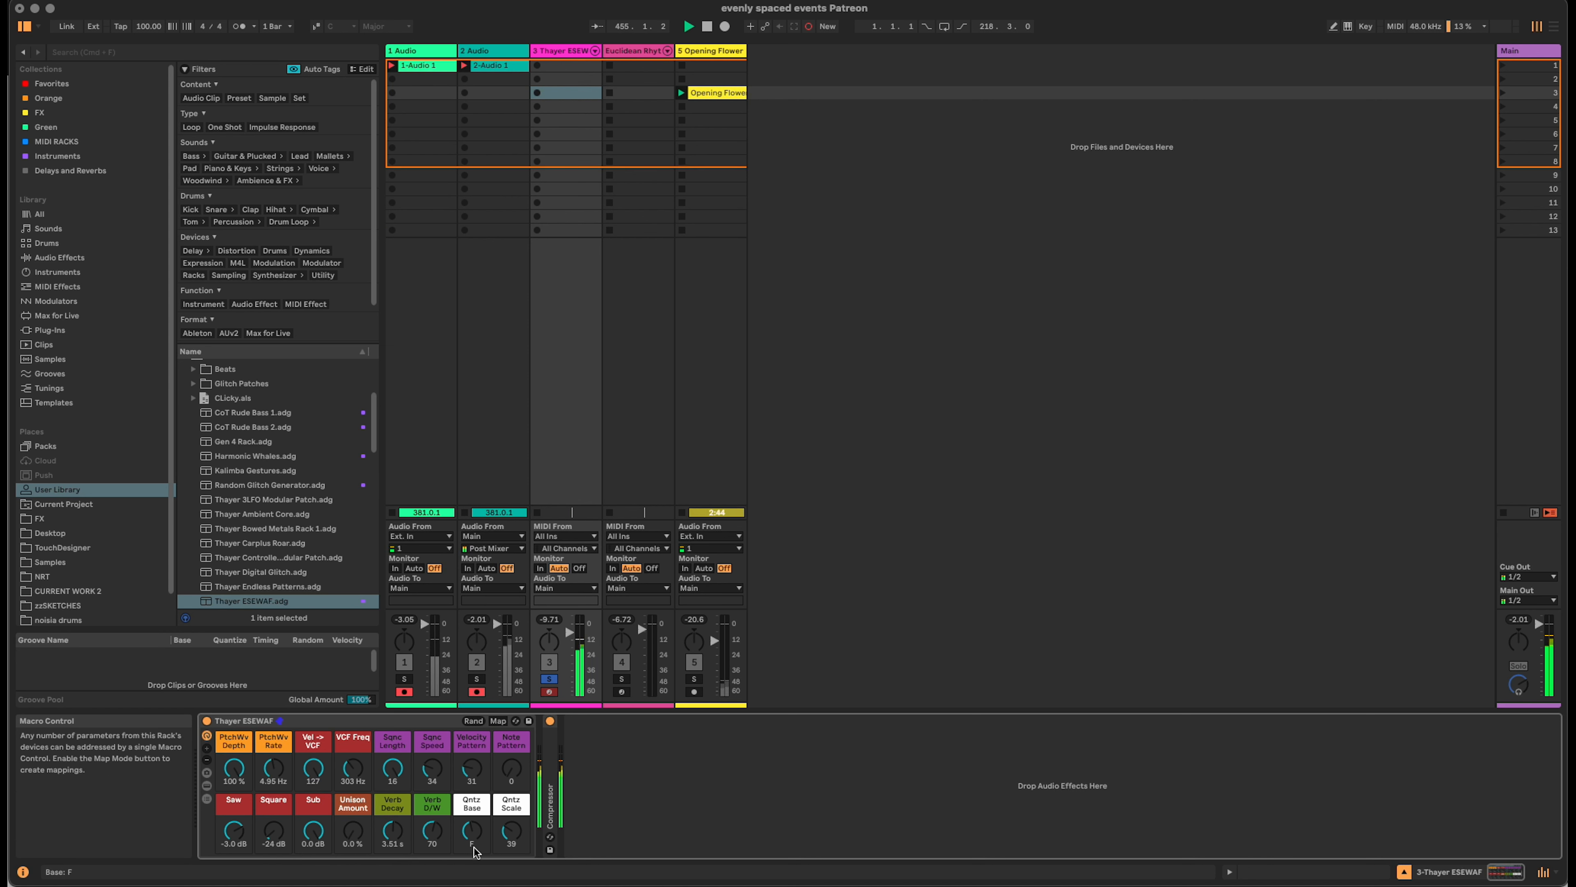
left_click(693, 678)
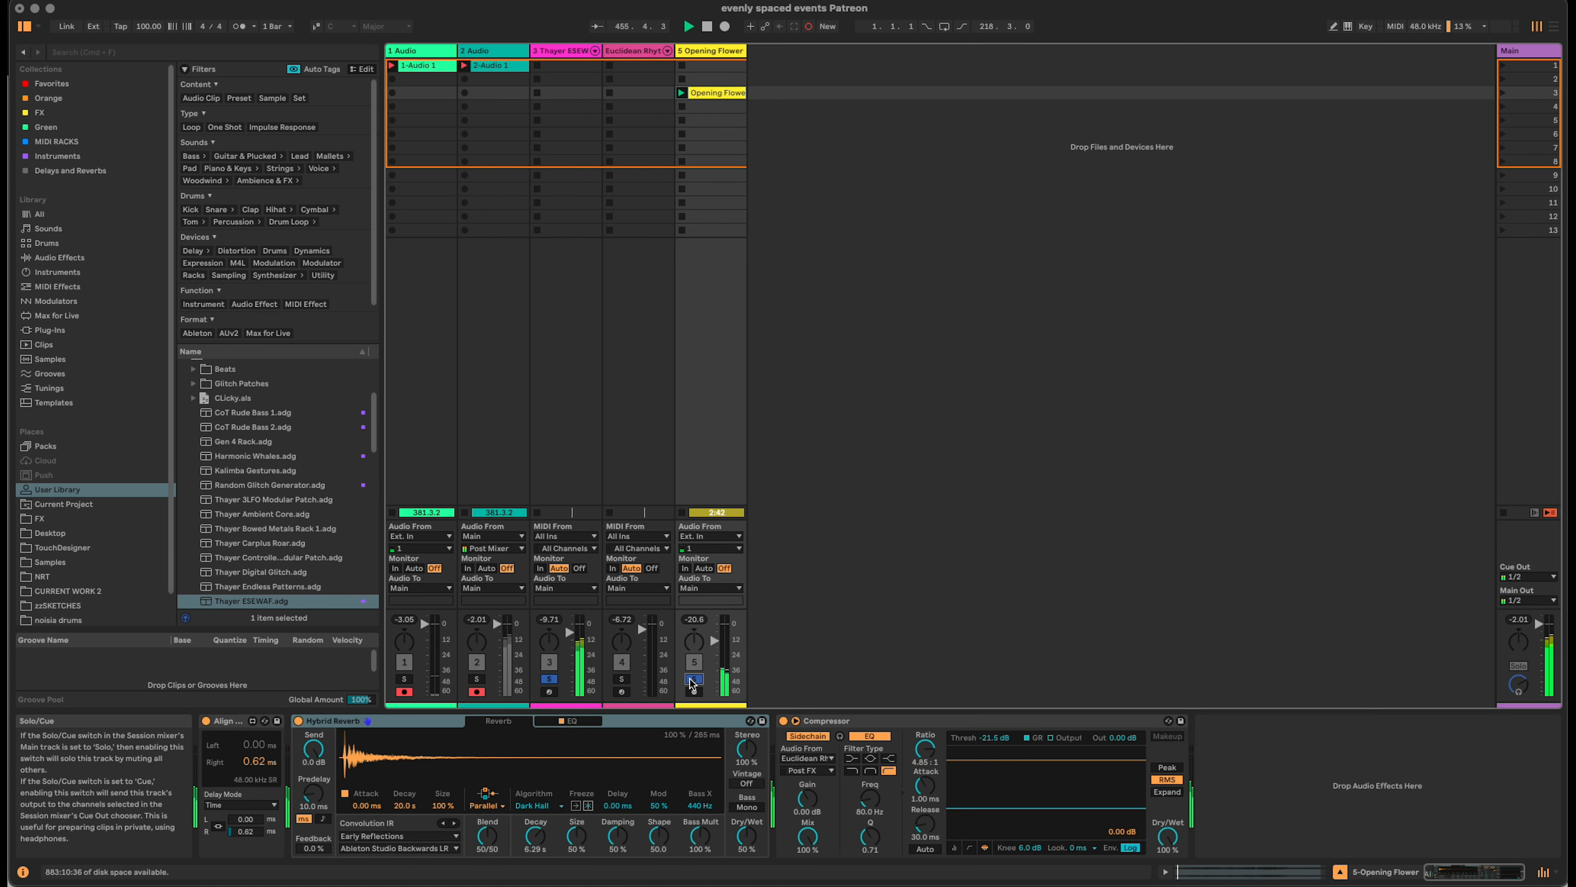
Set the Thayer ESEWAF rack's Qntz Scale macro to 43 against the drone and stop the Opening Flower clip.
left_click(569, 53)
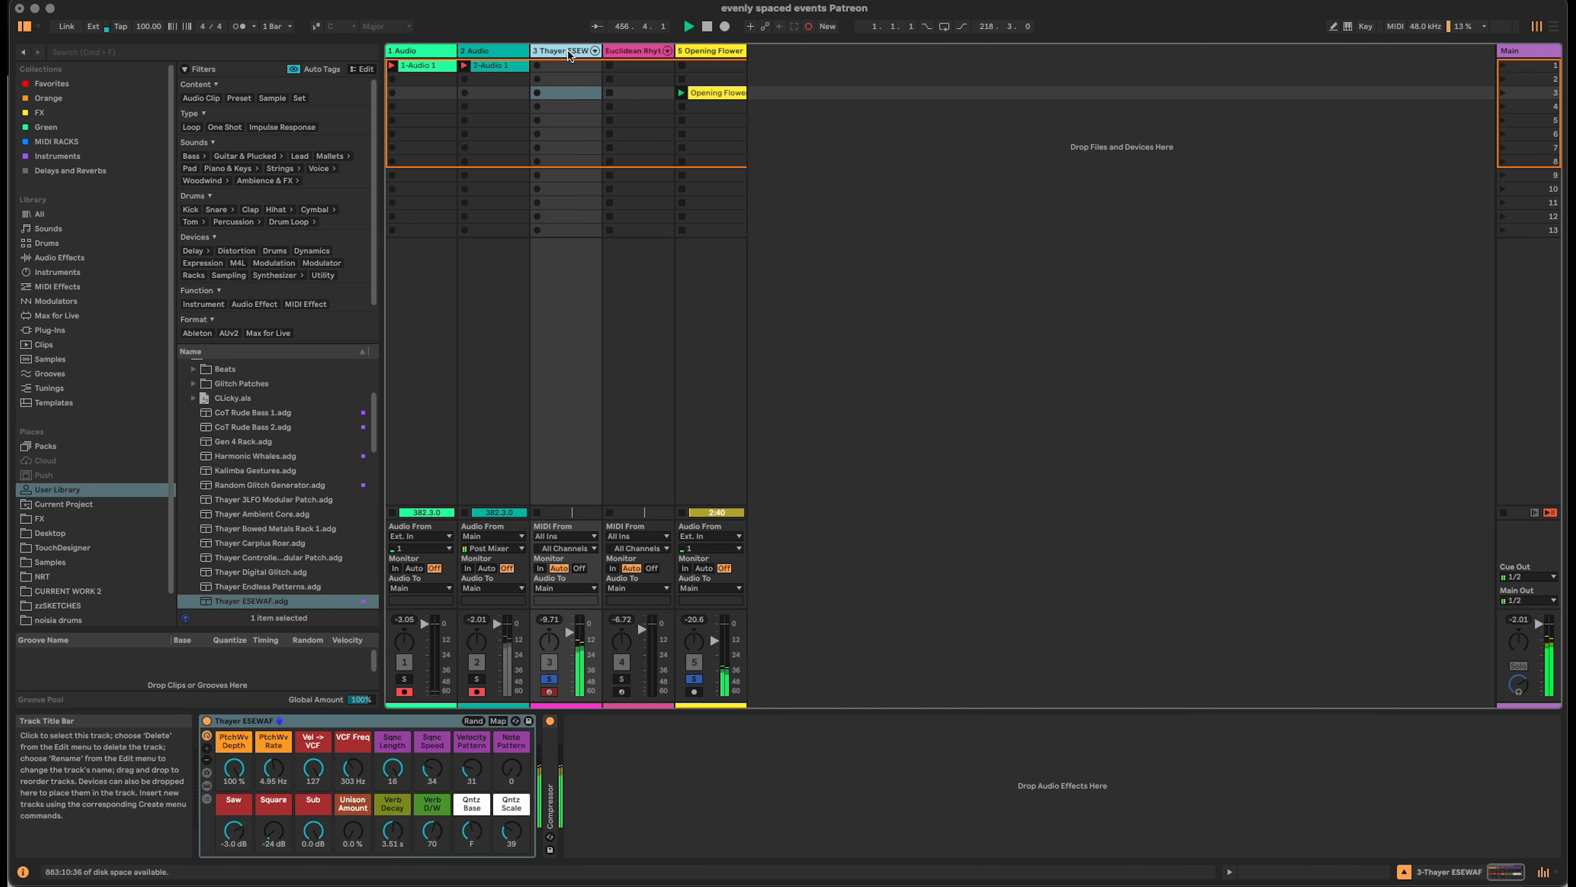
mouse_move(511, 830)
left_mouse_down()
mouse_move(512, 813)
mouse_move(514, 832)
left_mouse_up()
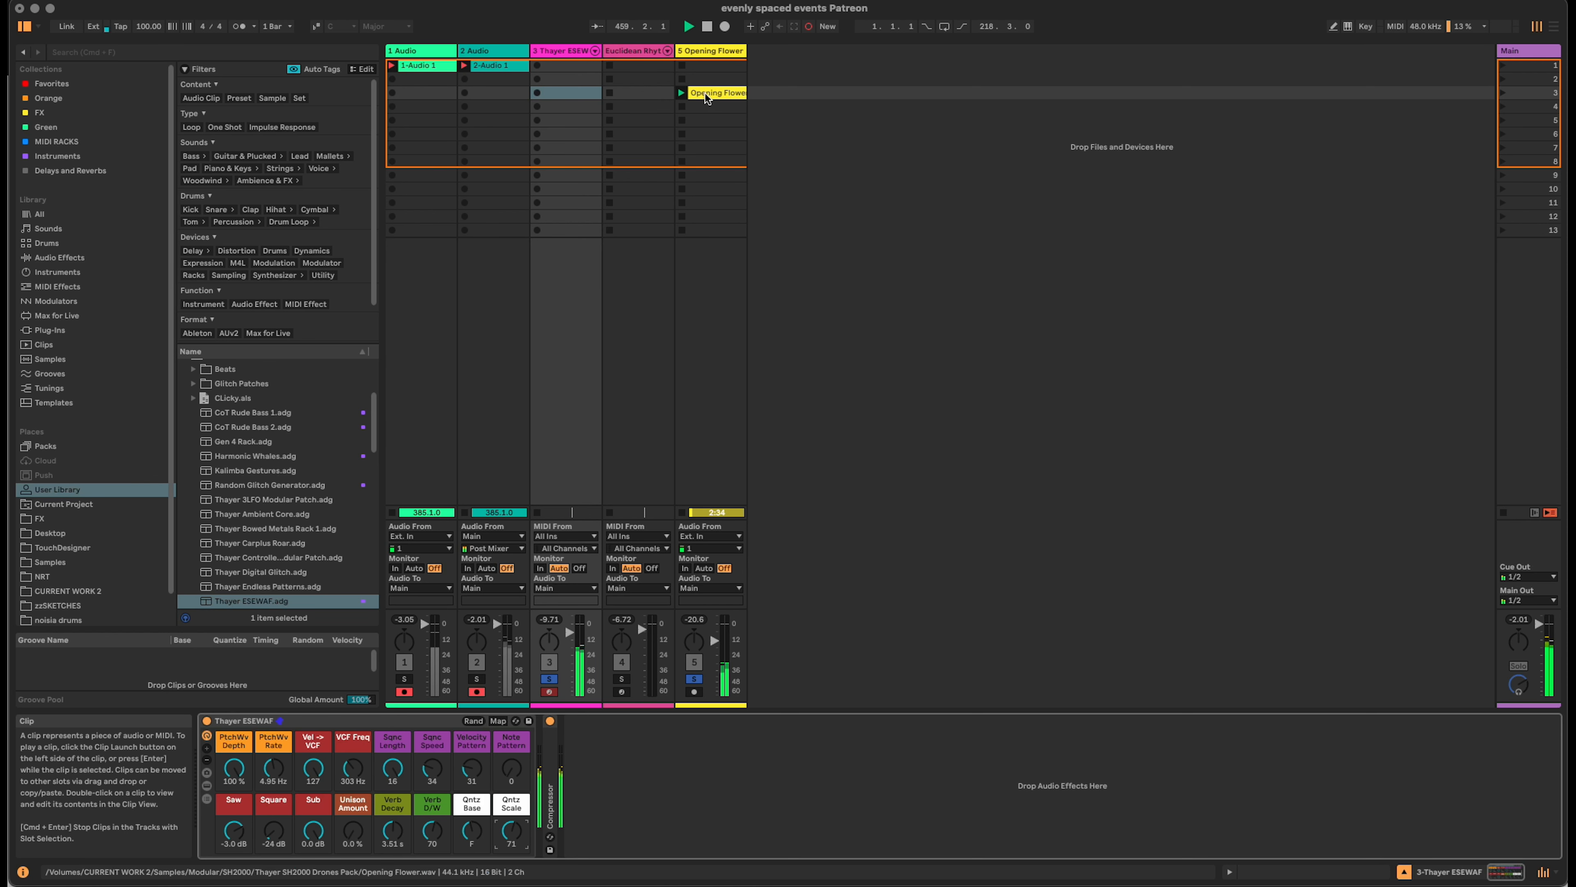
left_click_drag(520, 851, 520, 859)
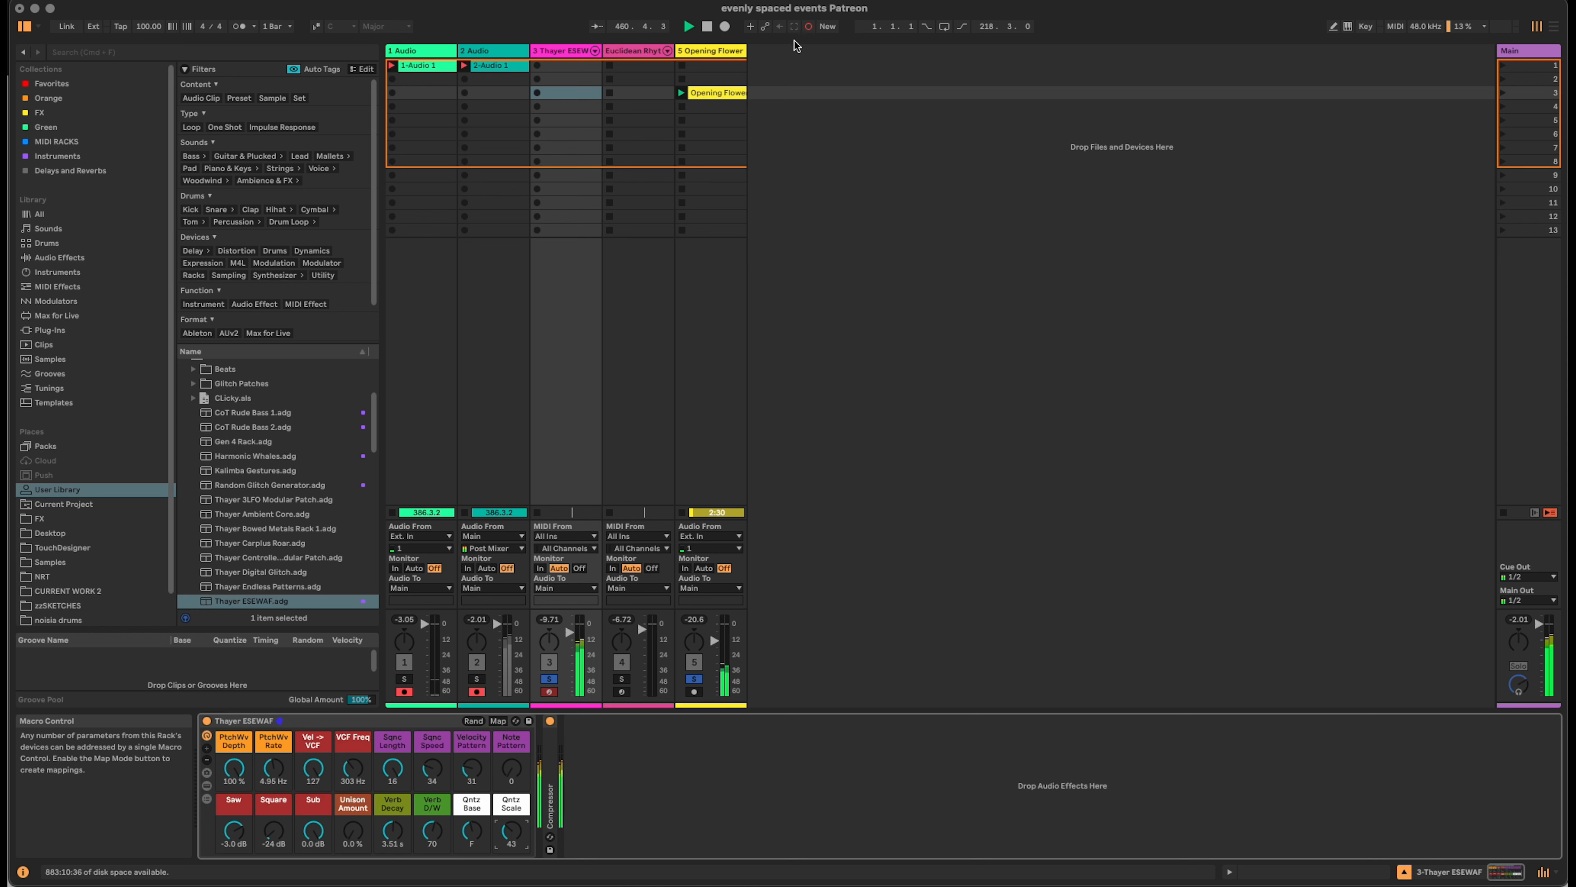
left_click(681, 106)
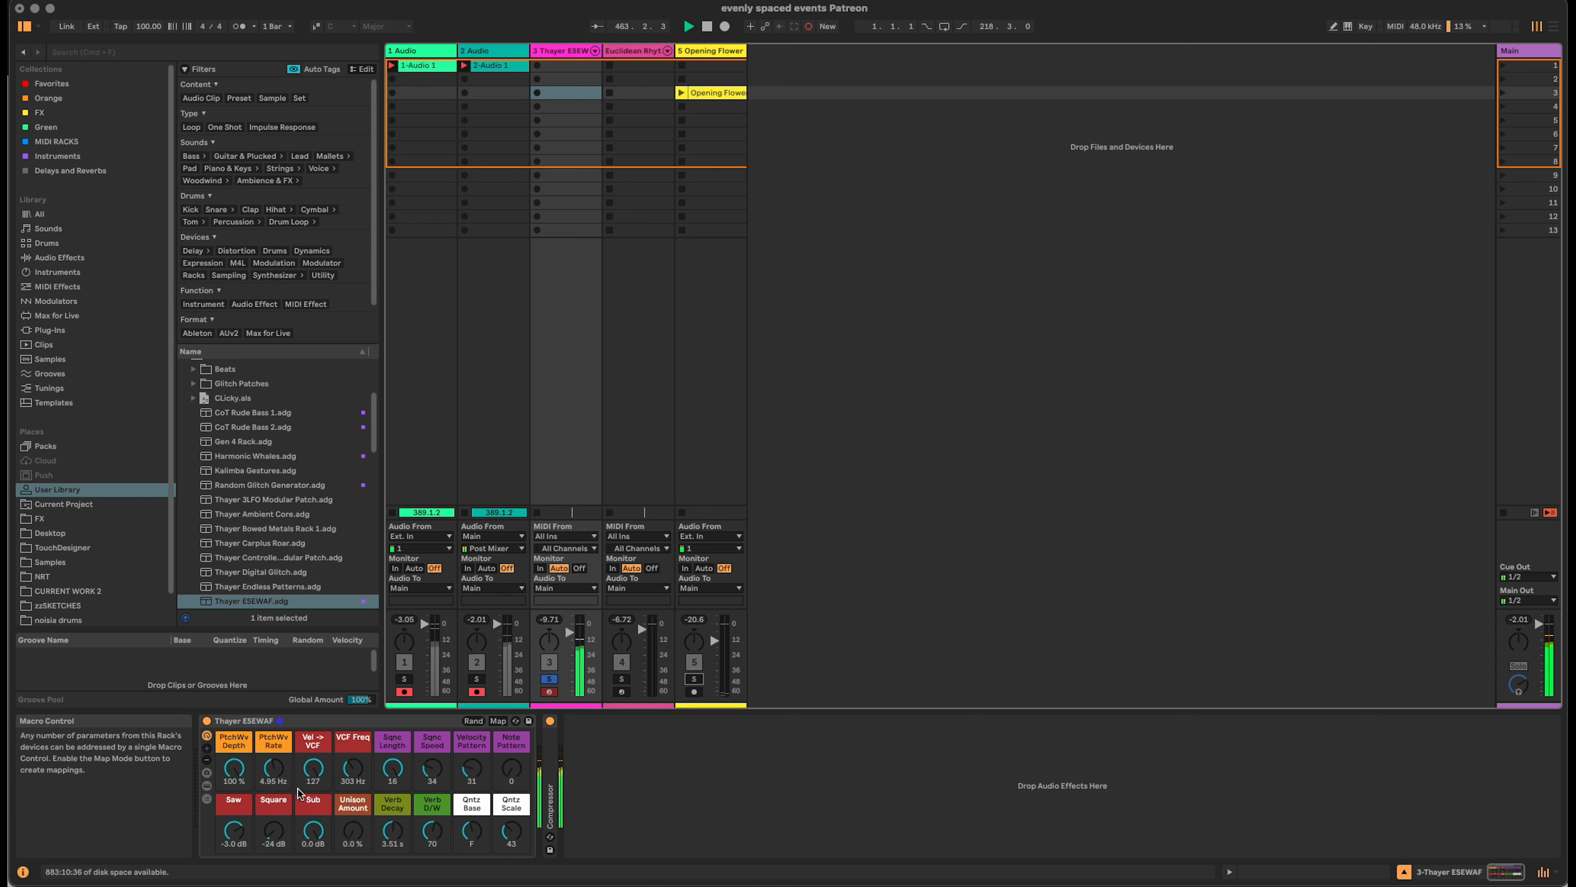
Set Sqnc Length to 11, Sqnc Speed to 90, Vel -> VCF to 87, VCF Freq to 180 Hz and Verb D/W to 92.
left_click_drag(422, 771, 400, 807)
left_click_drag(313, 770, 313, 801)
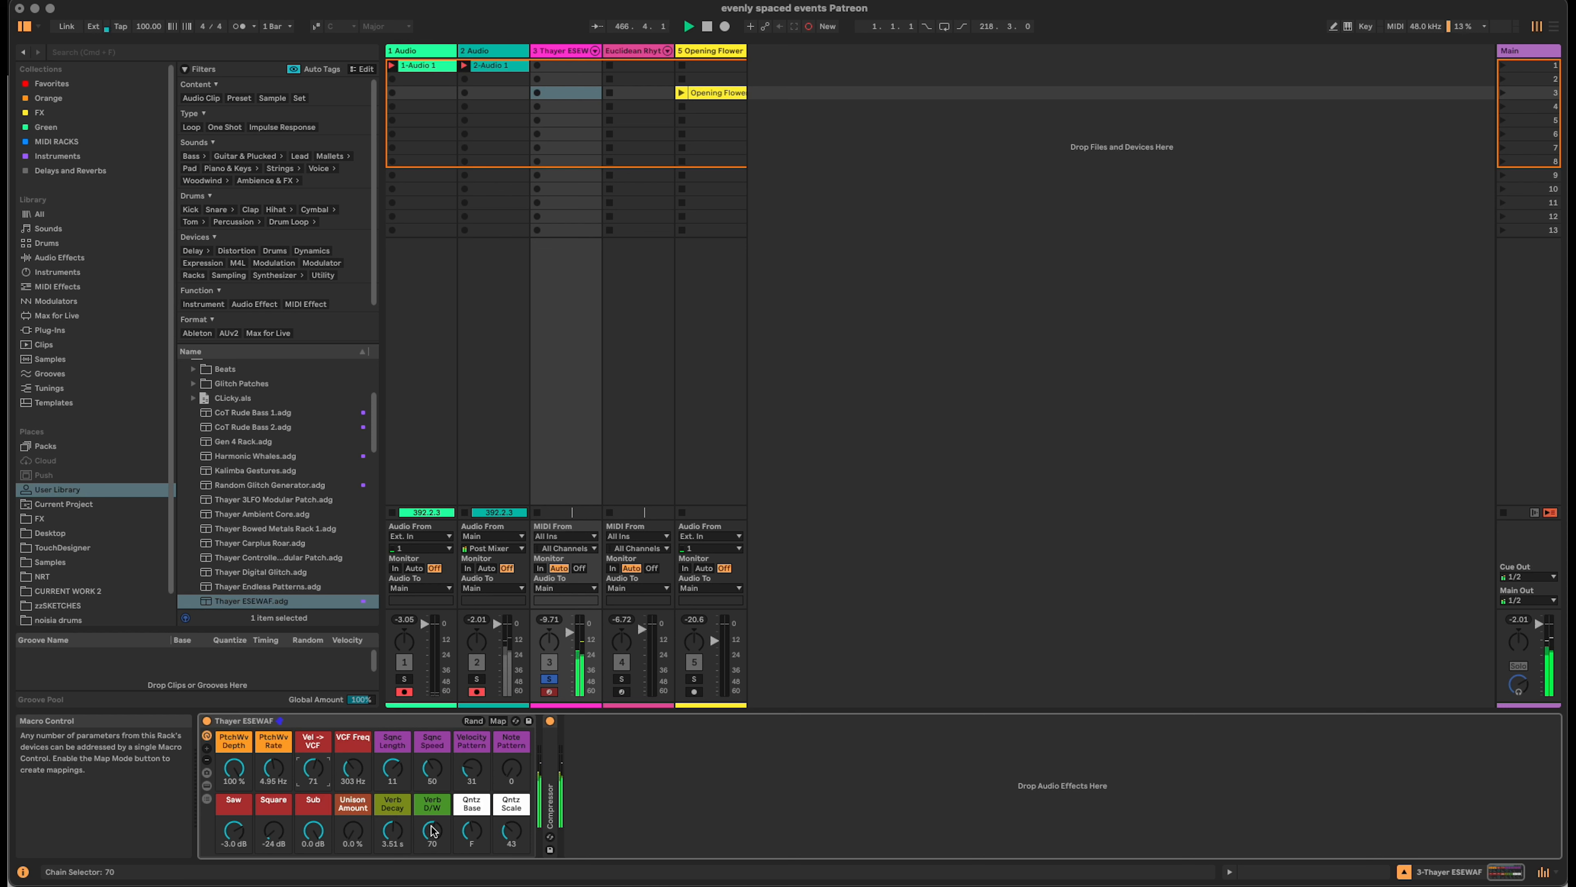
left_click_drag(433, 830, 433, 821)
left_click_drag(345, 769, 345, 784)
left_click(304, 771)
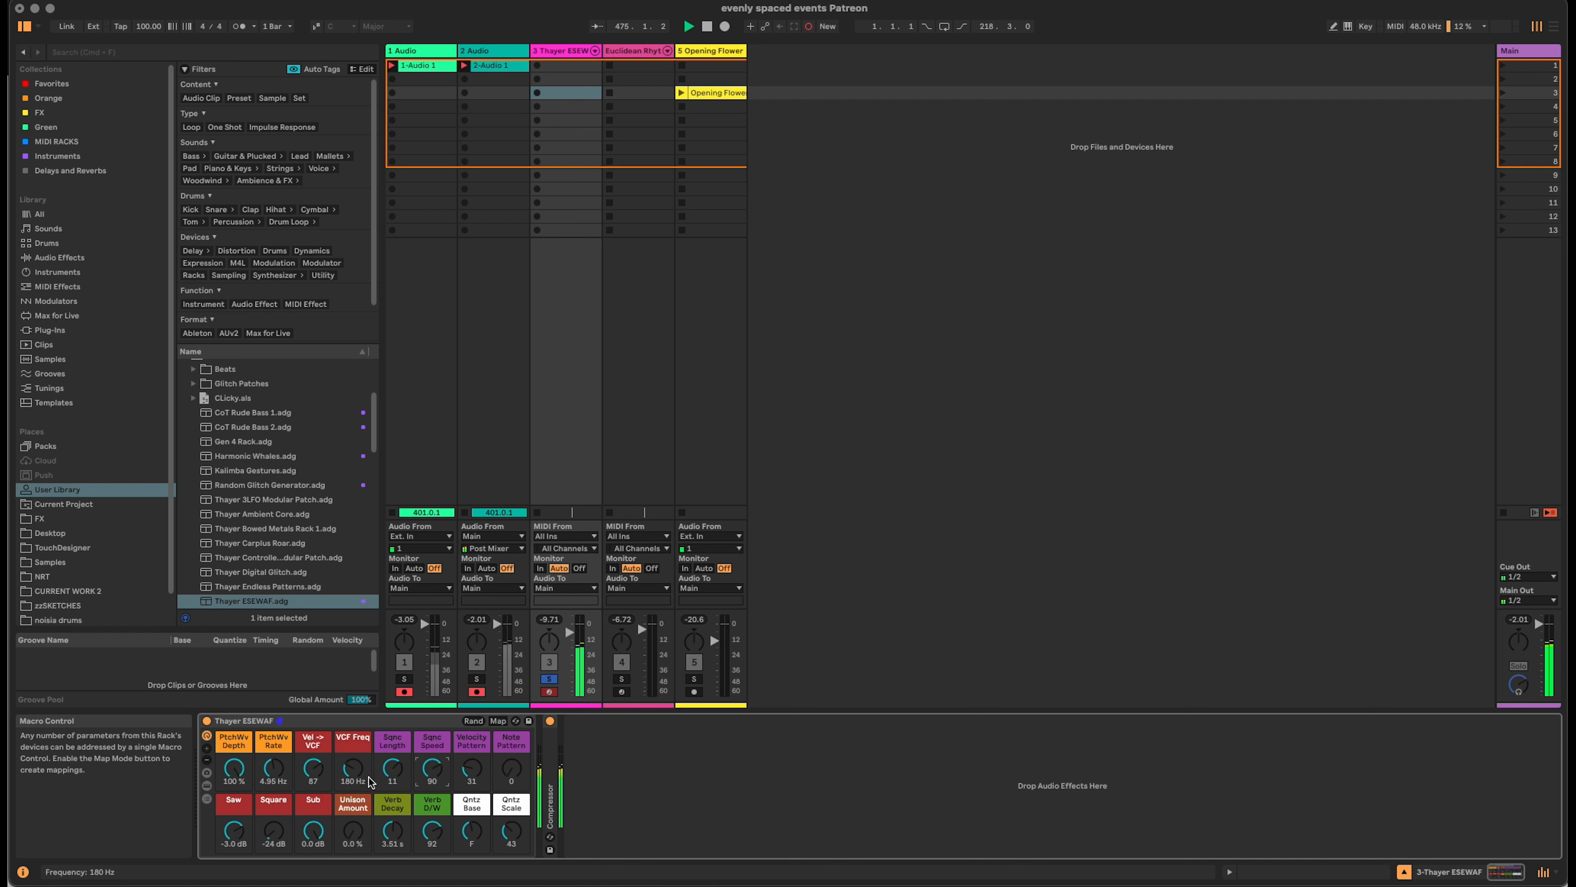
Set the Sqnc Speed macro to 47, Note Pattern to 37 and PitchWv Depth to 0%.
left_click_drag(433, 770, 511, 732)
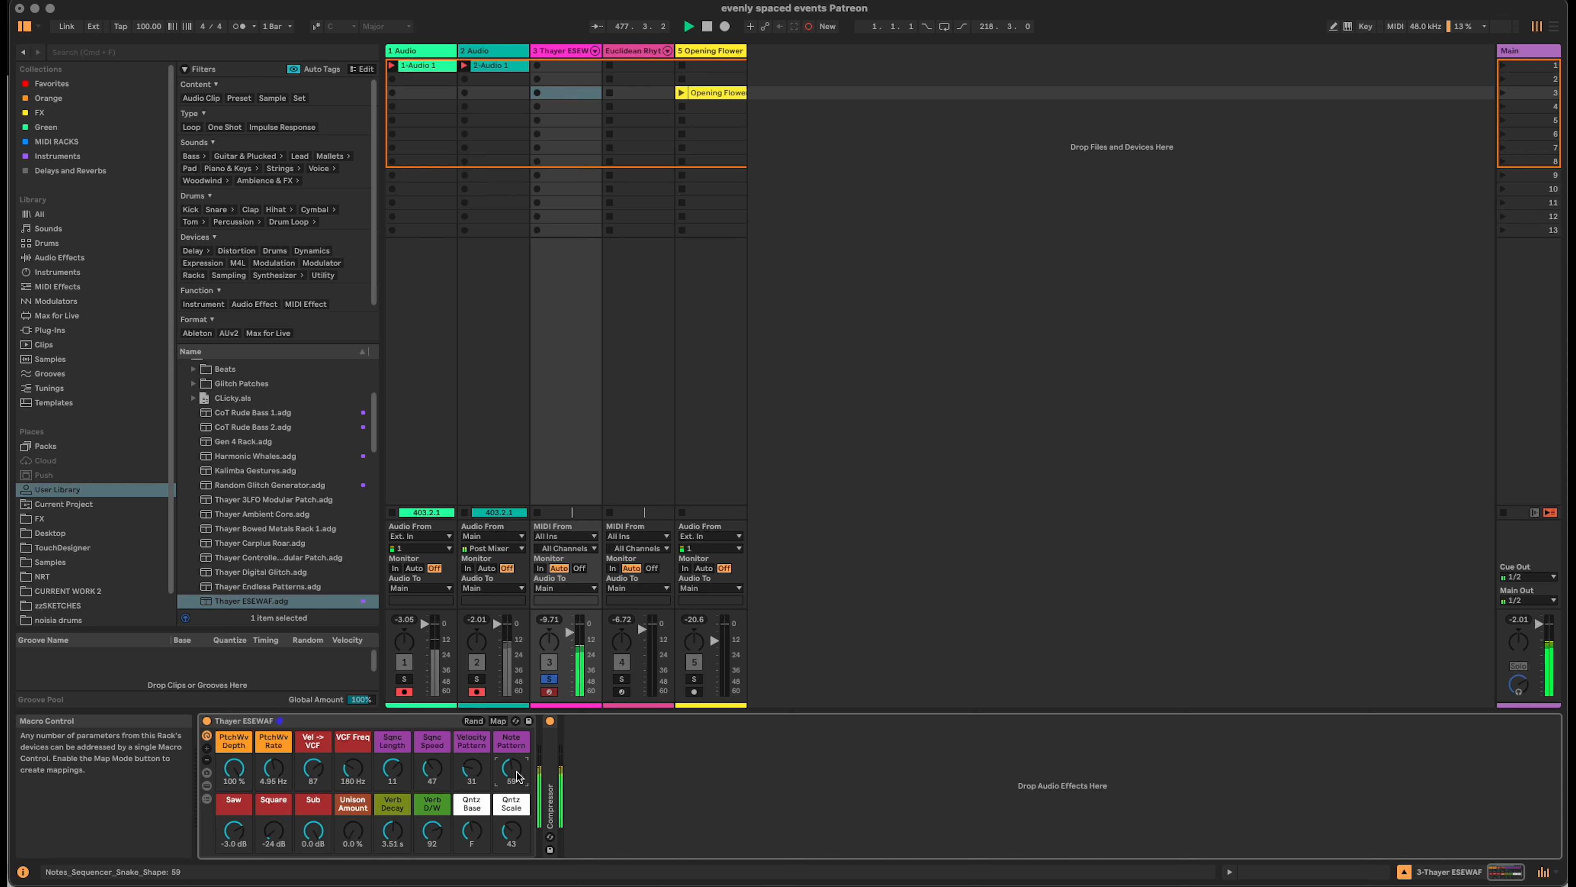
left_click_drag(509, 775, 509, 757)
left_click_drag(509, 775, 509, 801)
left_click_drag(236, 769, 236, 801)
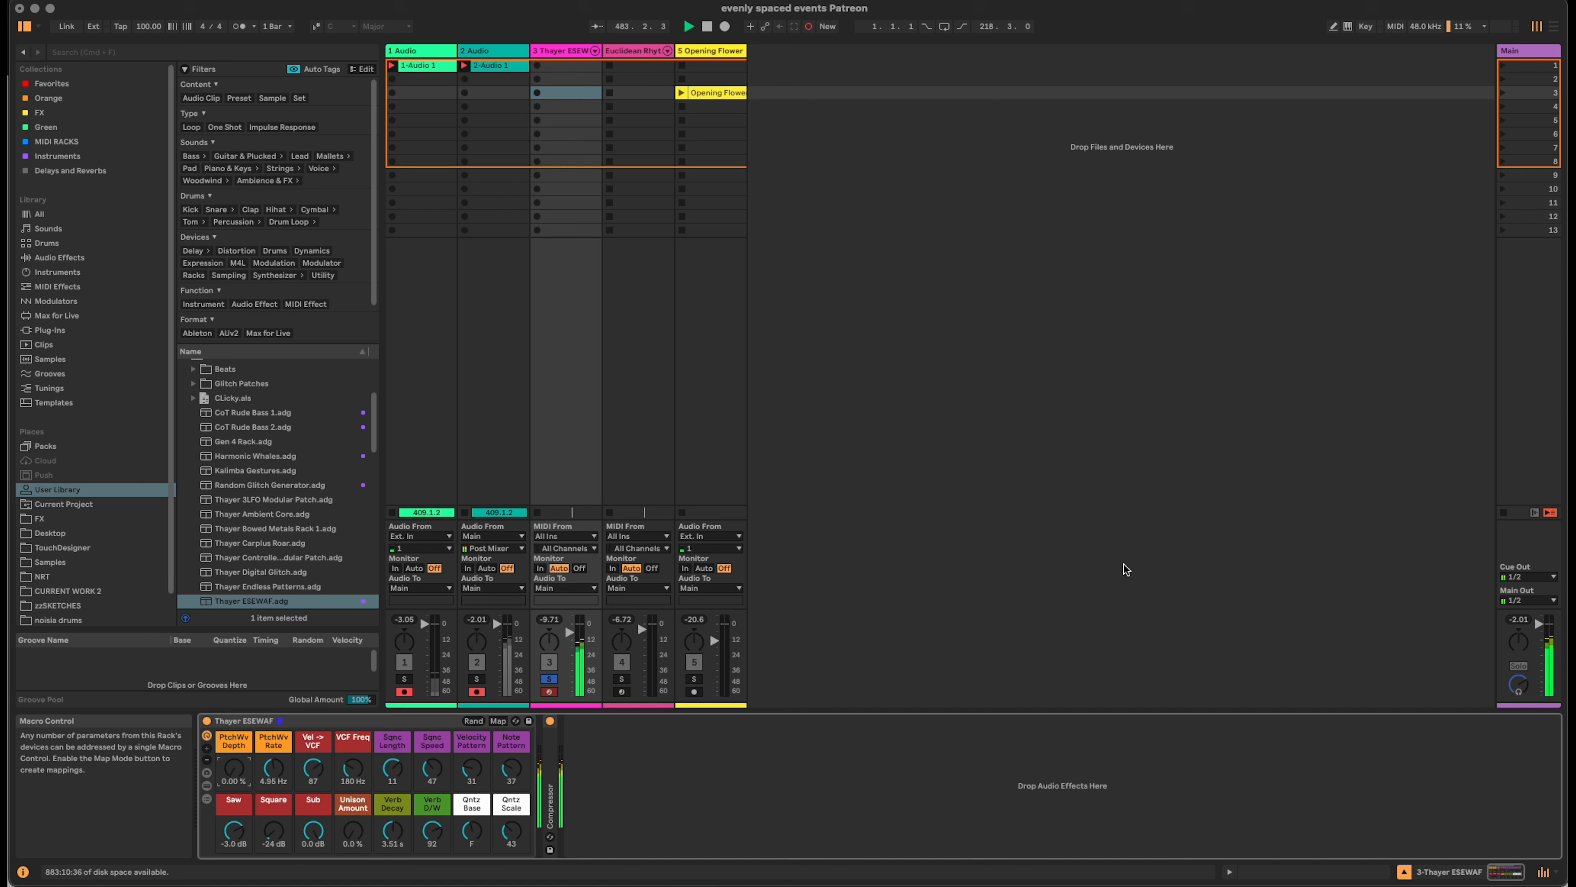
left_click(1089, 459)
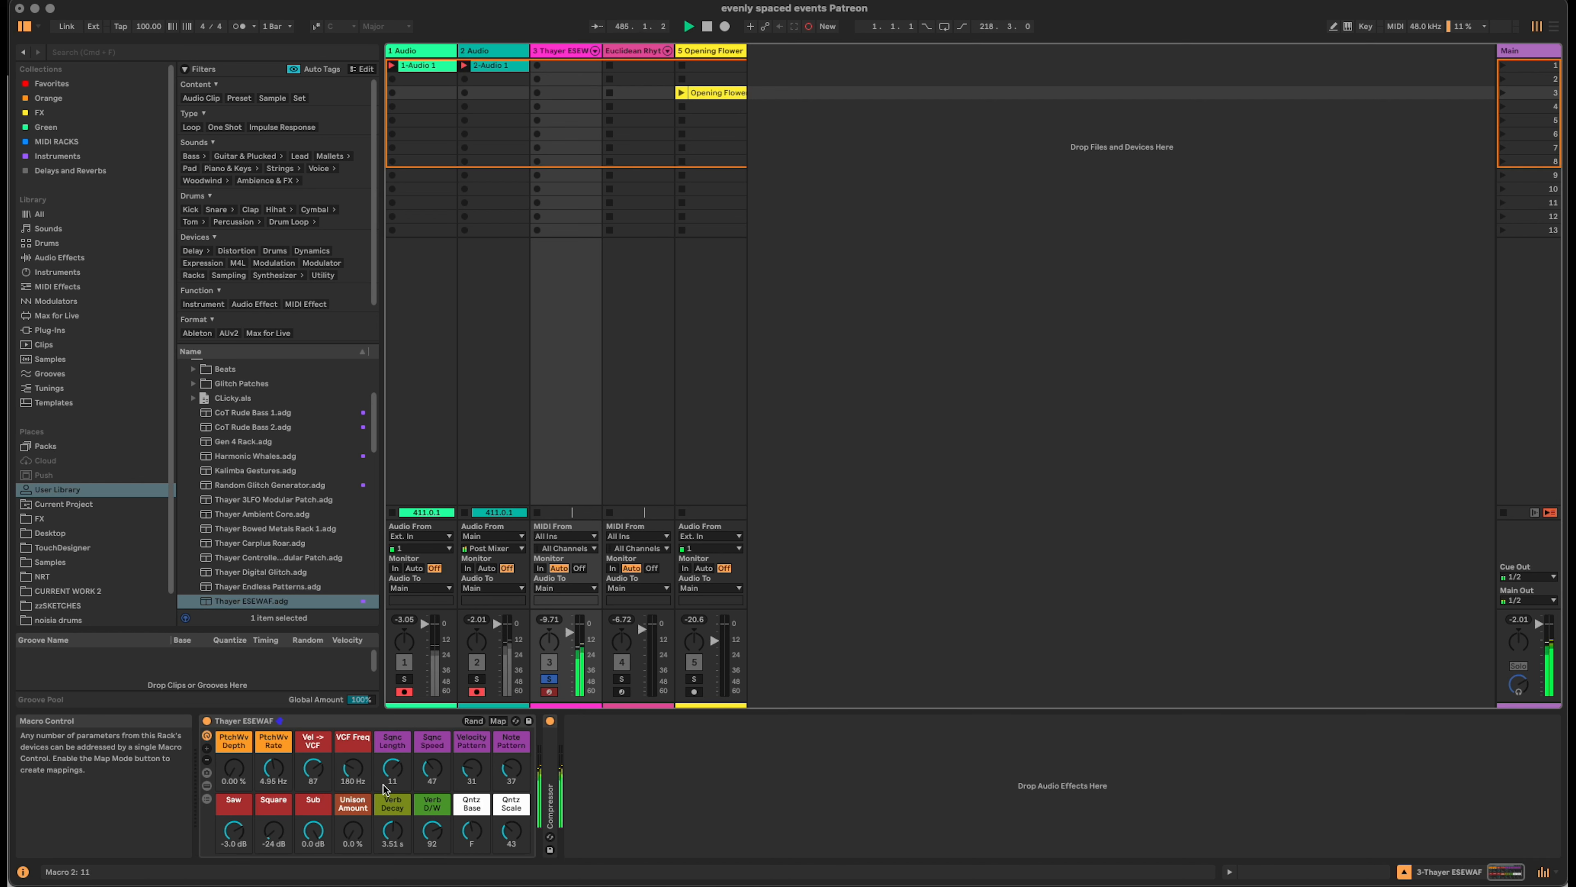
Turn off solo on the Thayer ESEWAF track and mute both it and the Euclidean rhythm track.
left_click(549, 679)
left_click(549, 661)
left_click(621, 662)
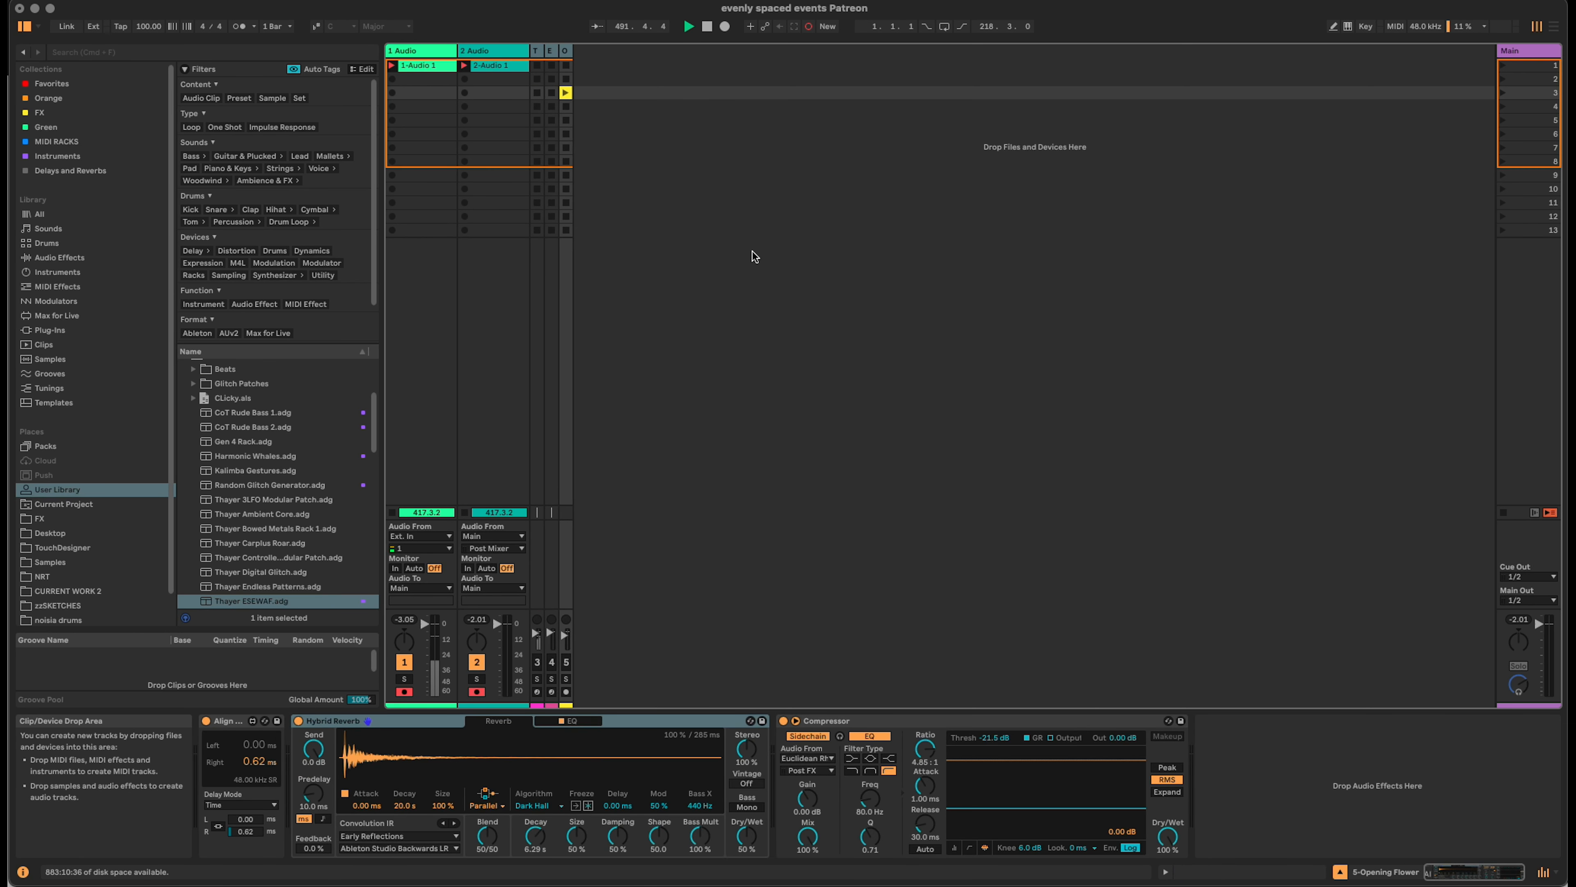
Add a new MIDI track after the Opening Flower track and widen it.
double_click(812, 240)
left_click_drag(586, 50, 776, 52)
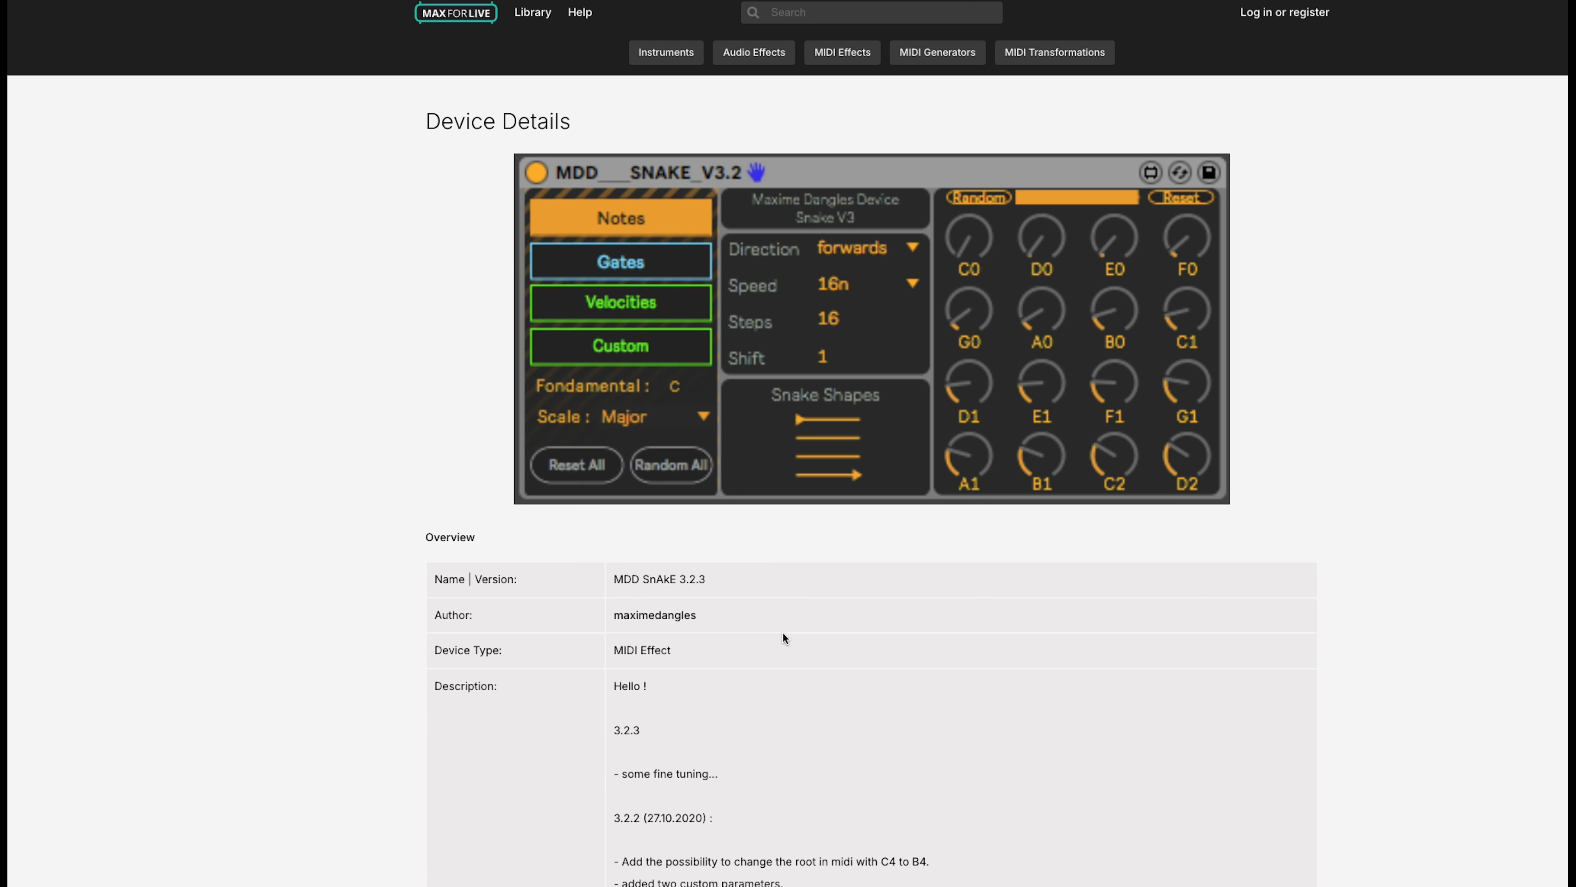
Look through the MDD SnAkE 3.2.3 page on the Max for Live website, from the description to the device file download.
scroll(784, 631, "down", 2)
scroll(785, 629, "up", 2)
scroll(784, 627, "down", 15)
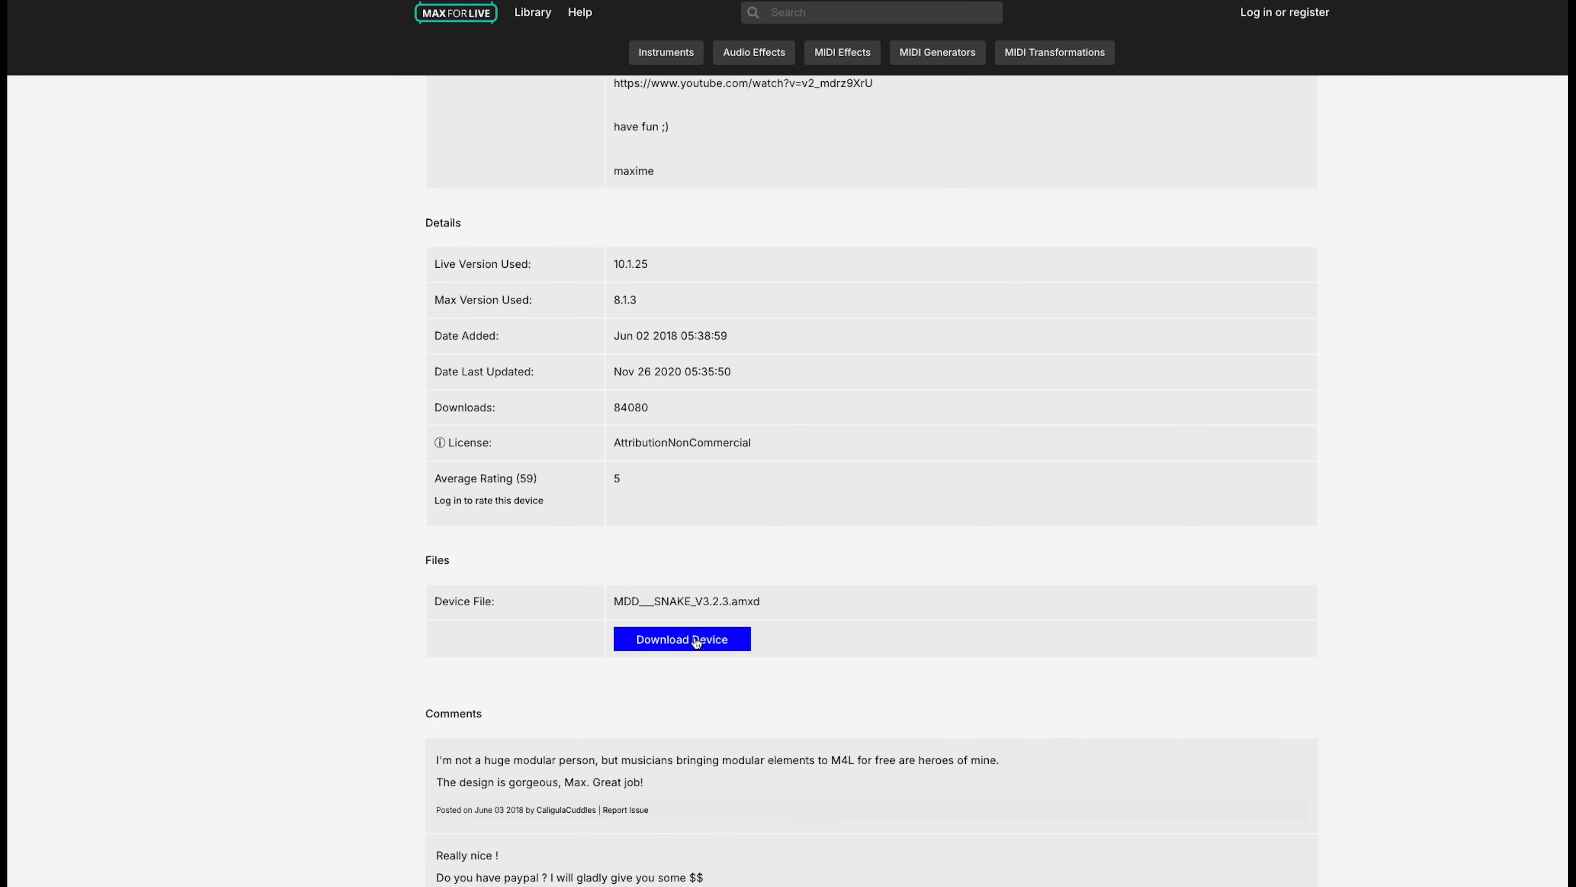
scroll(980, 612, "up", 15)
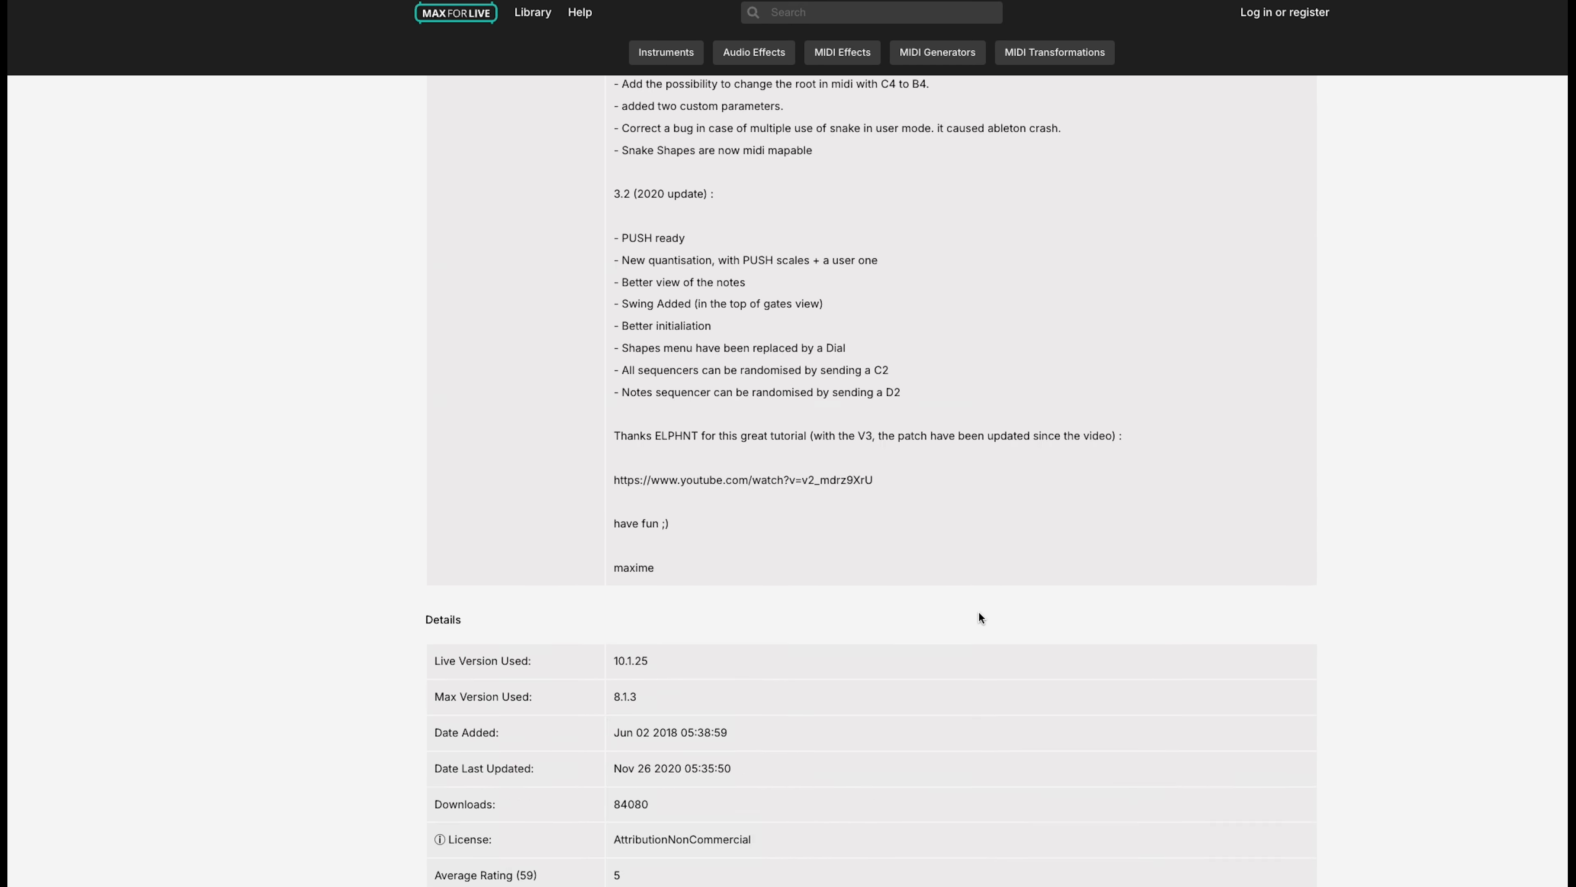
scroll(980, 611, "up", 5)
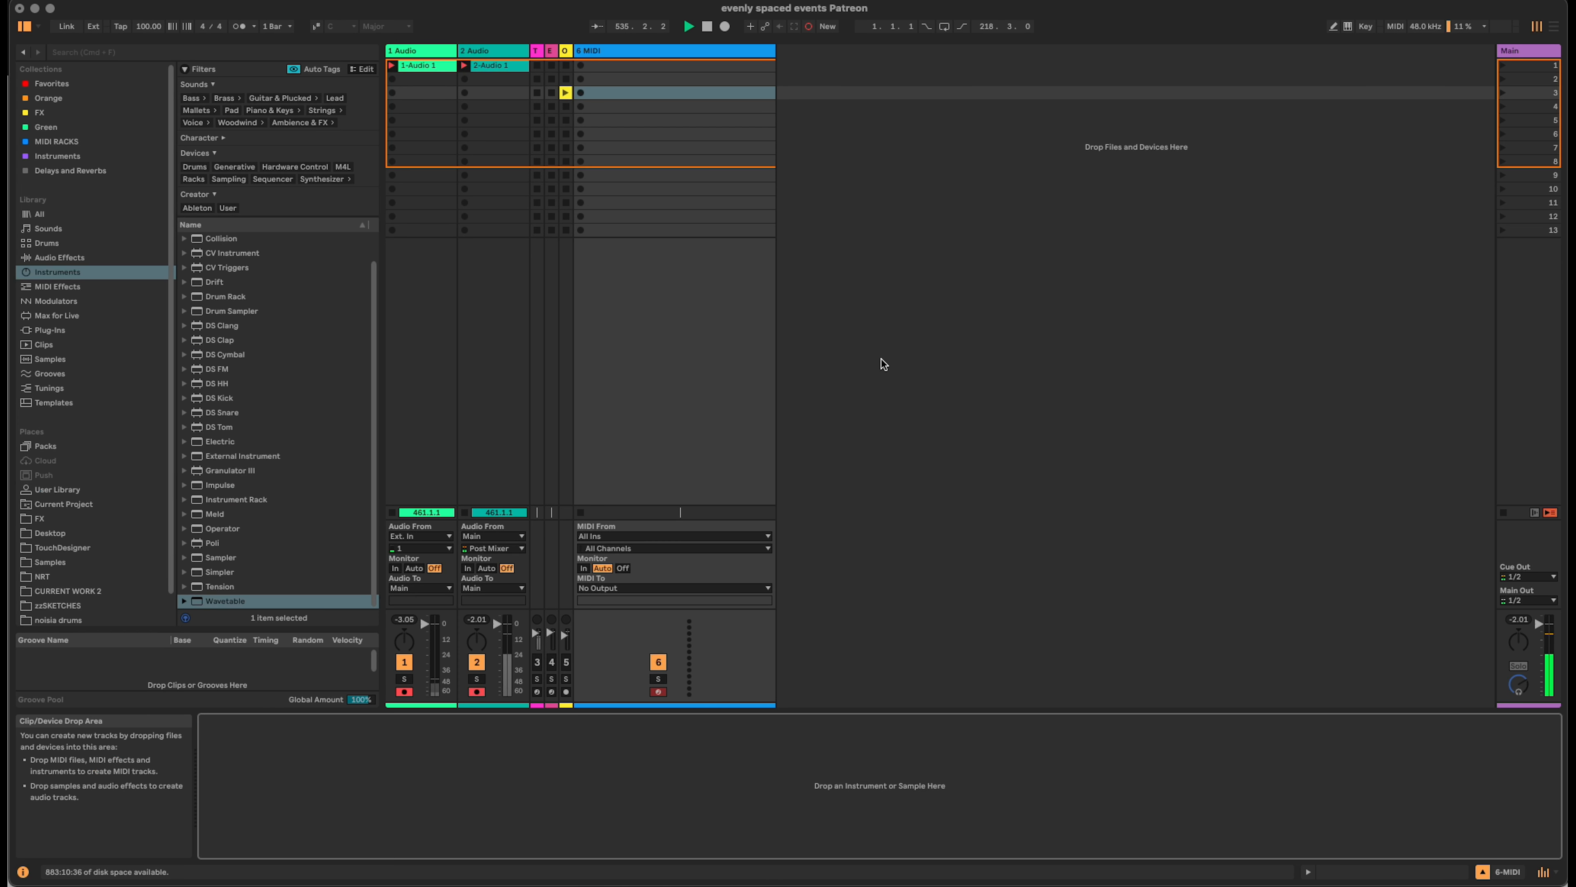
Search the User Library for "snak" and load MDD___SNAKE_V3.amxd onto the new MIDI track.
left_click(57, 489)
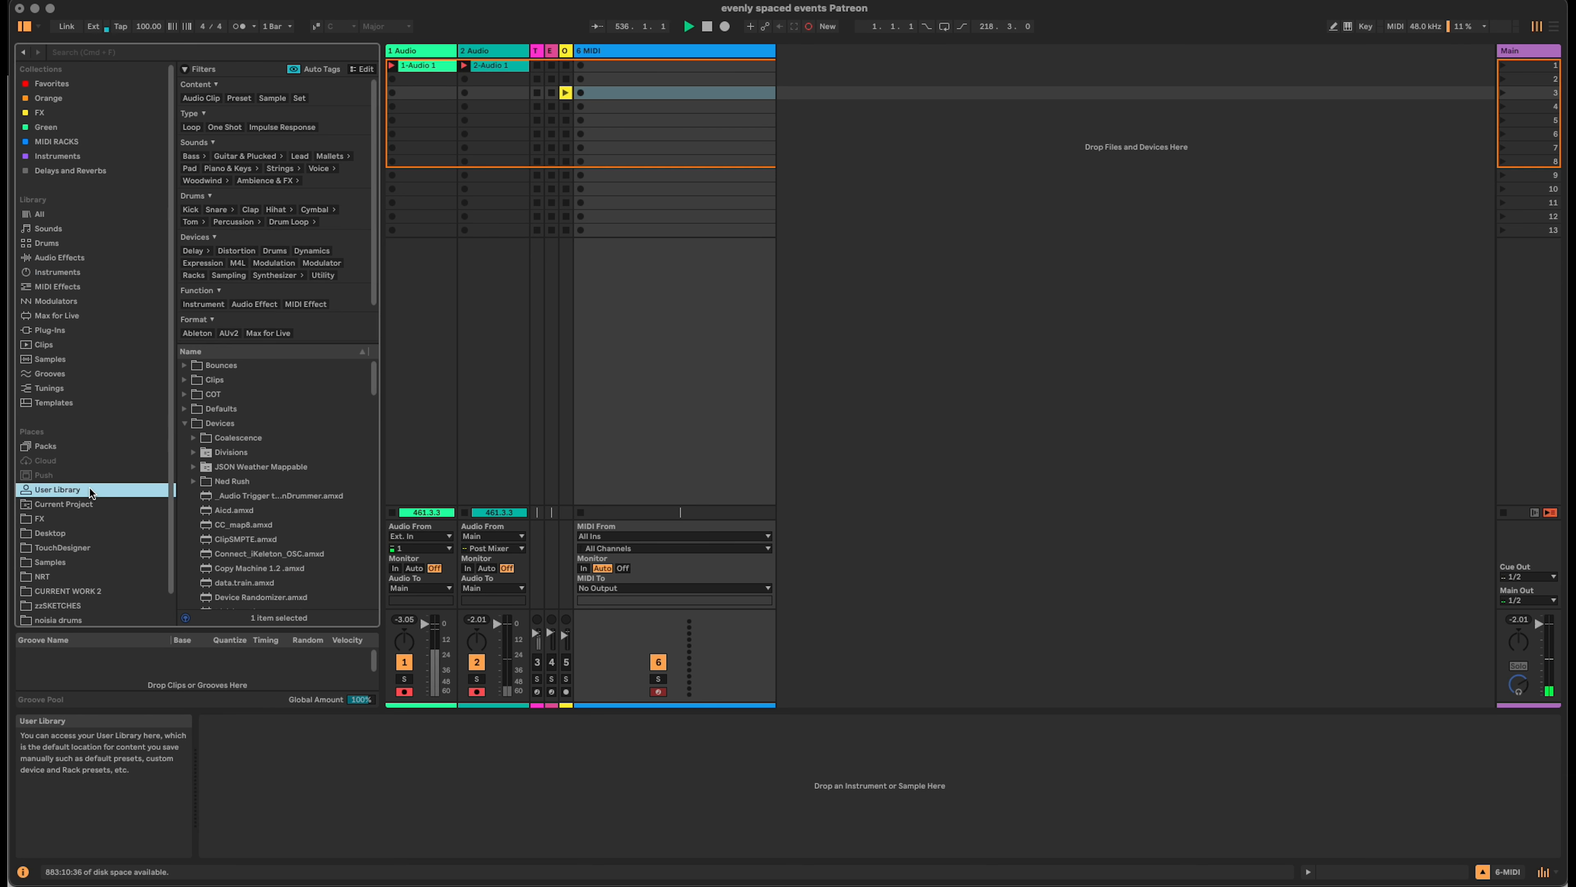
left_click(244, 49)
type("s")
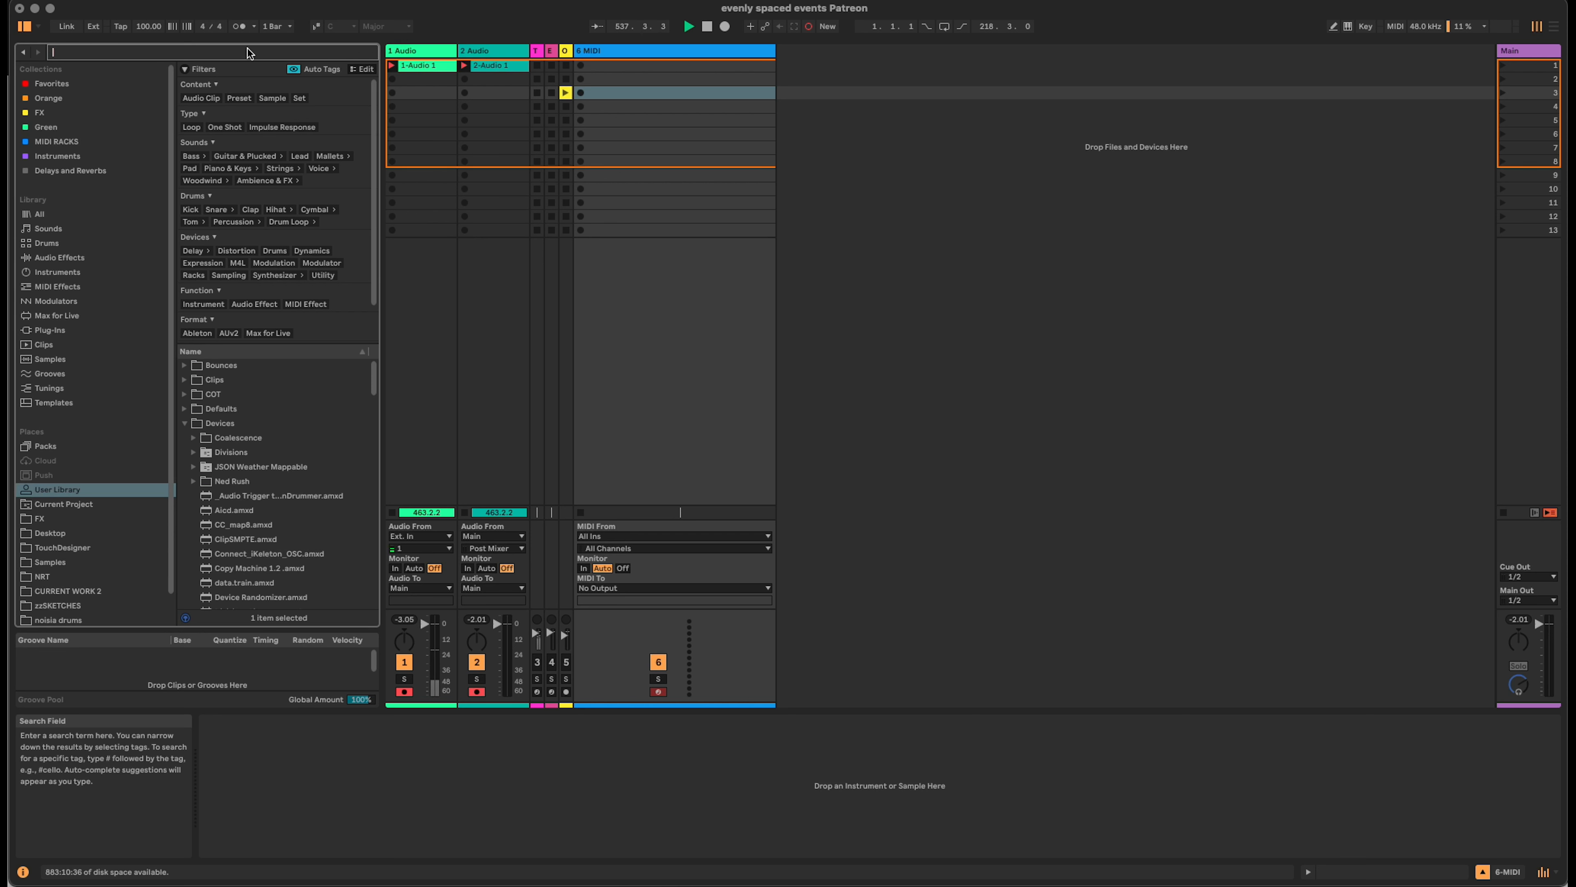
type("nak")
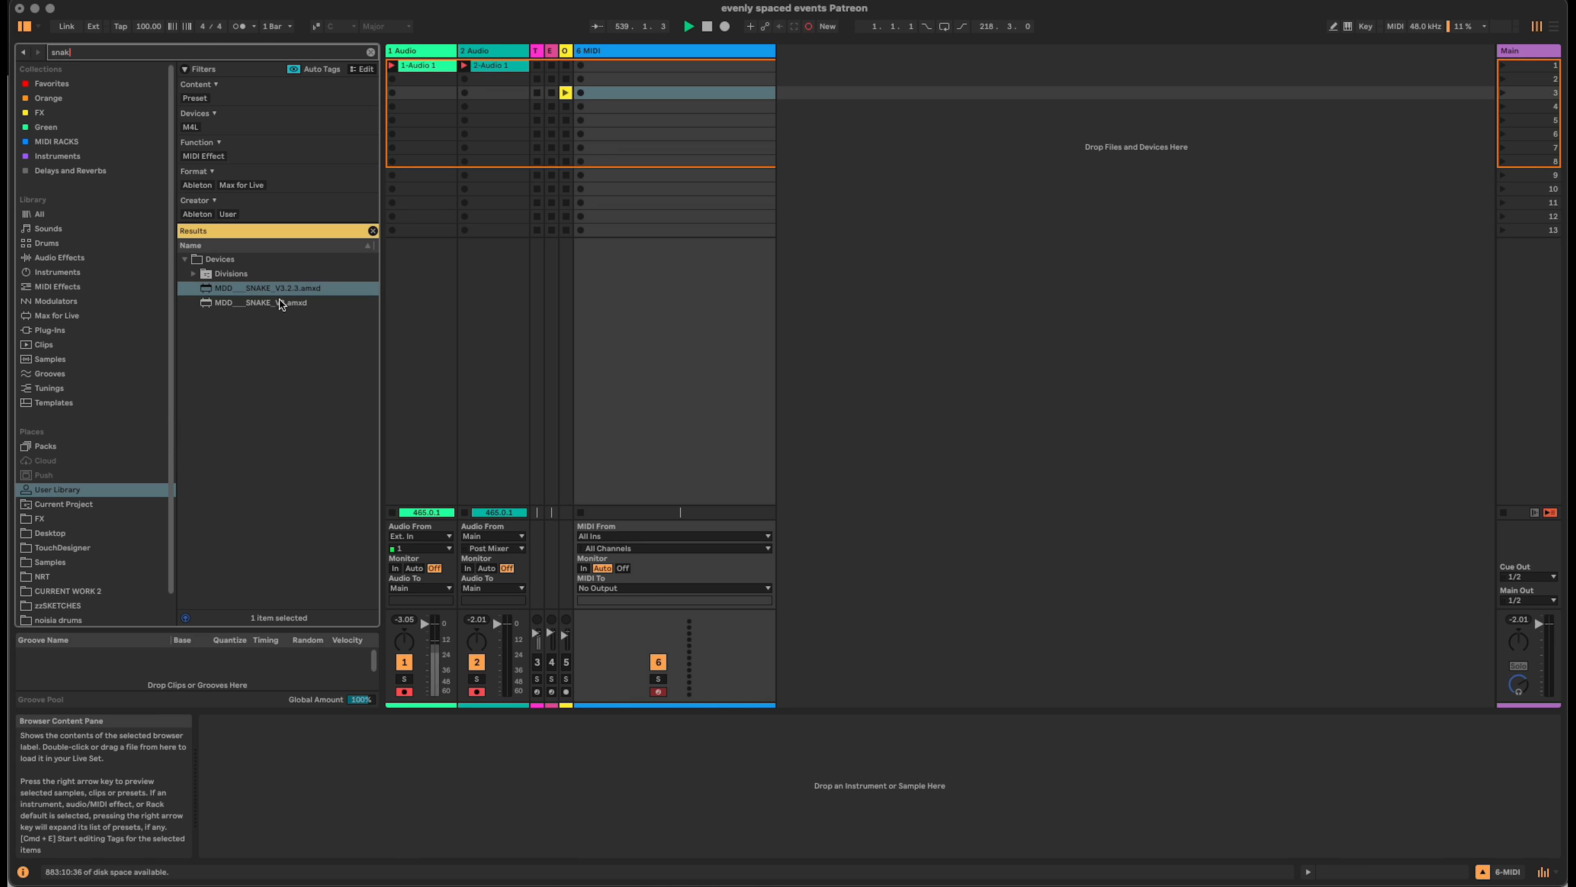
left_click_drag(279, 302, 699, 179)
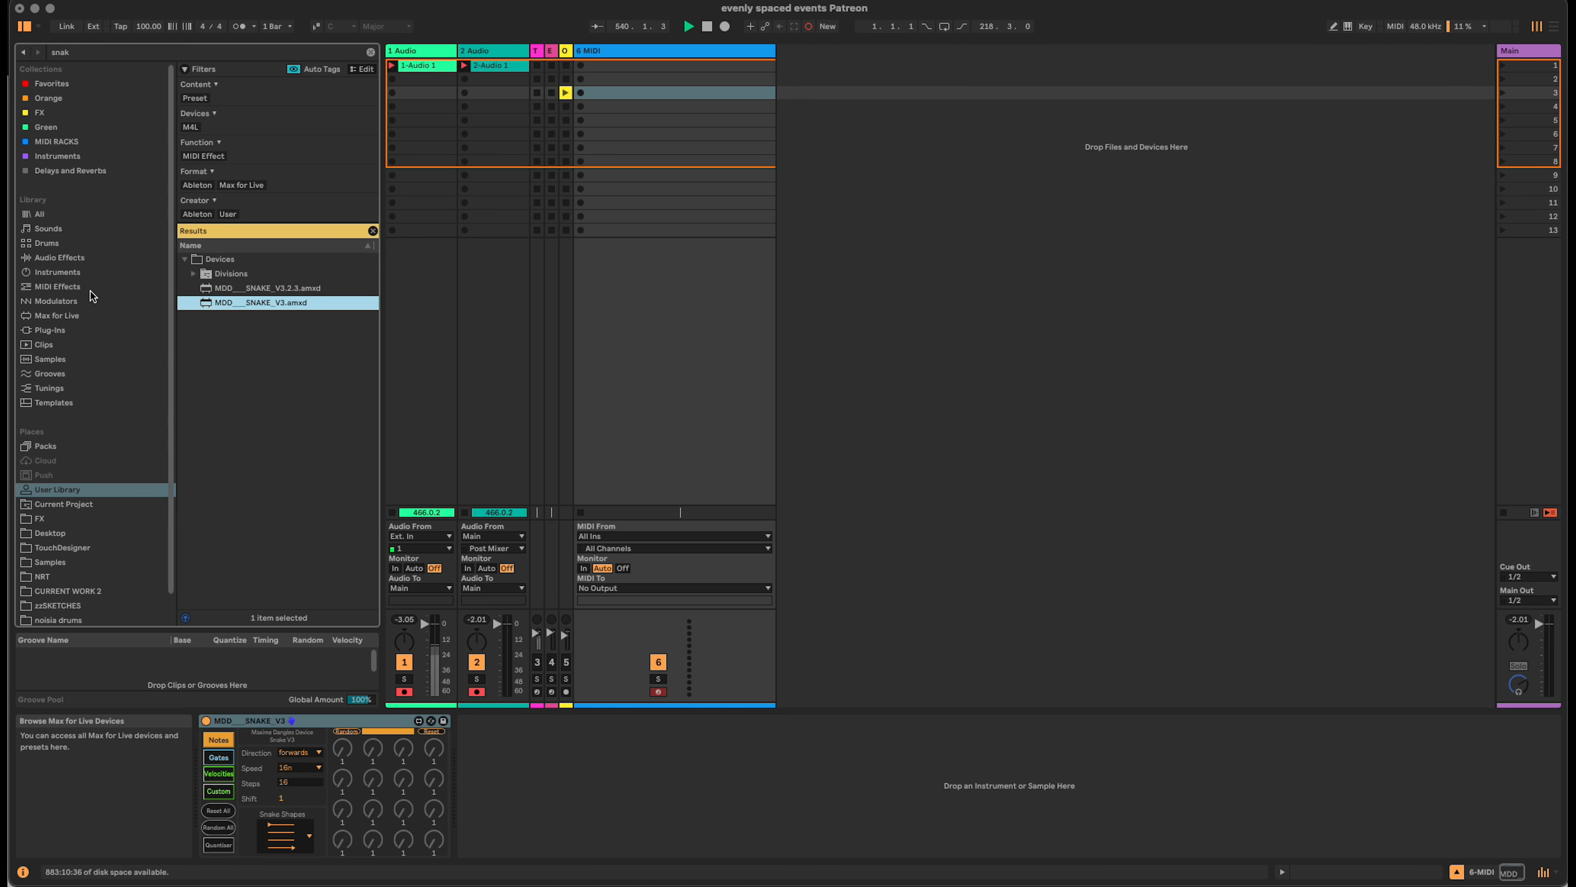
Clear the browser search and load the Wavetable instrument after the Snake sequencer.
left_click(98, 272)
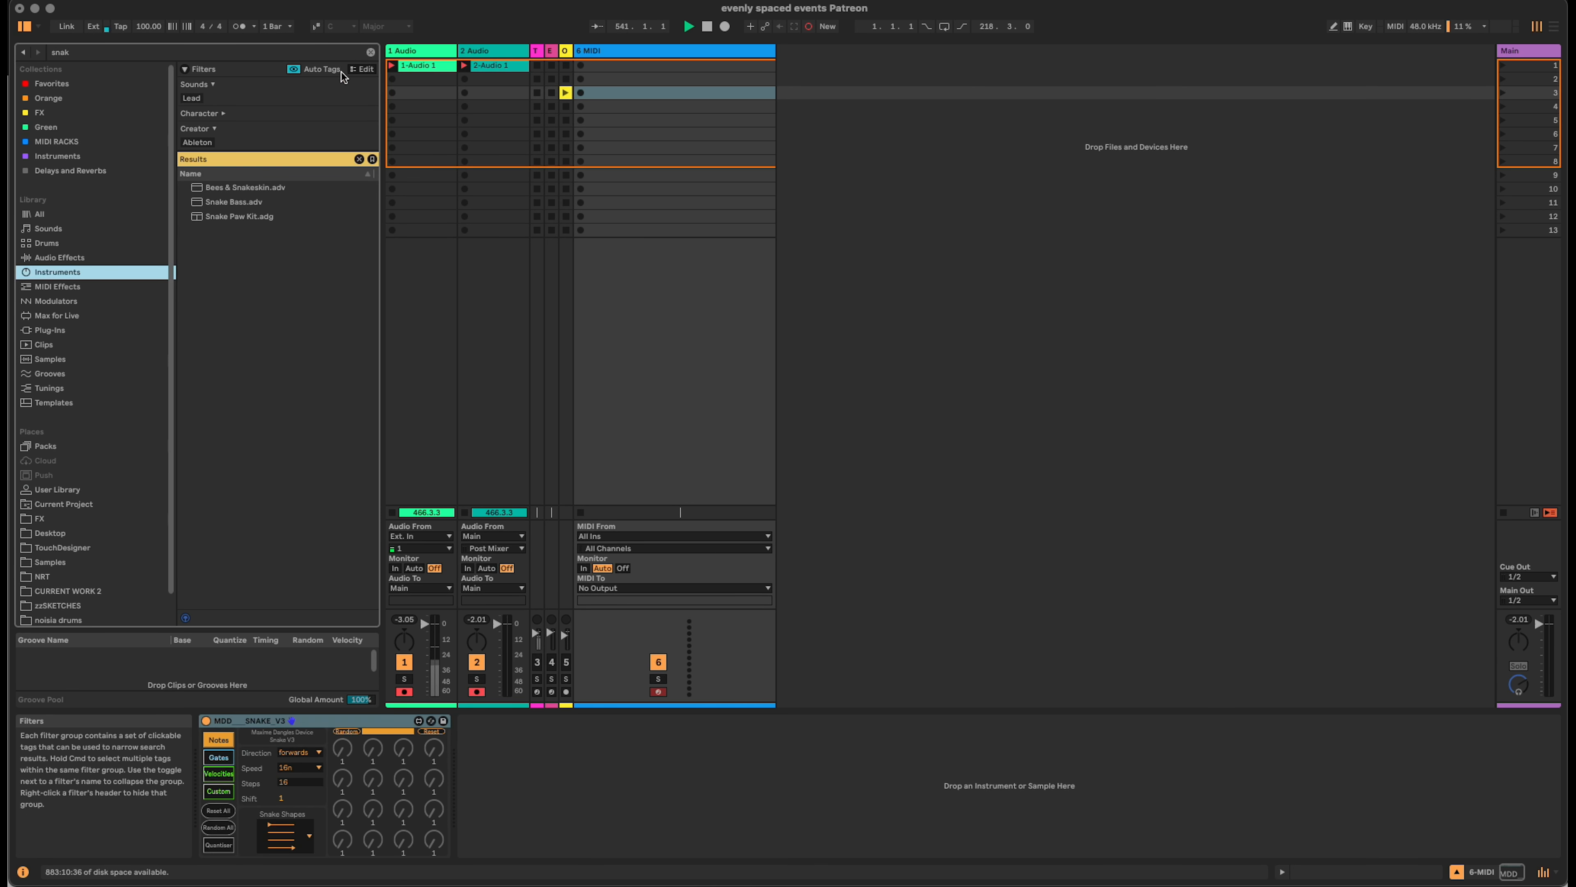
left_click(371, 51)
double_click(228, 598)
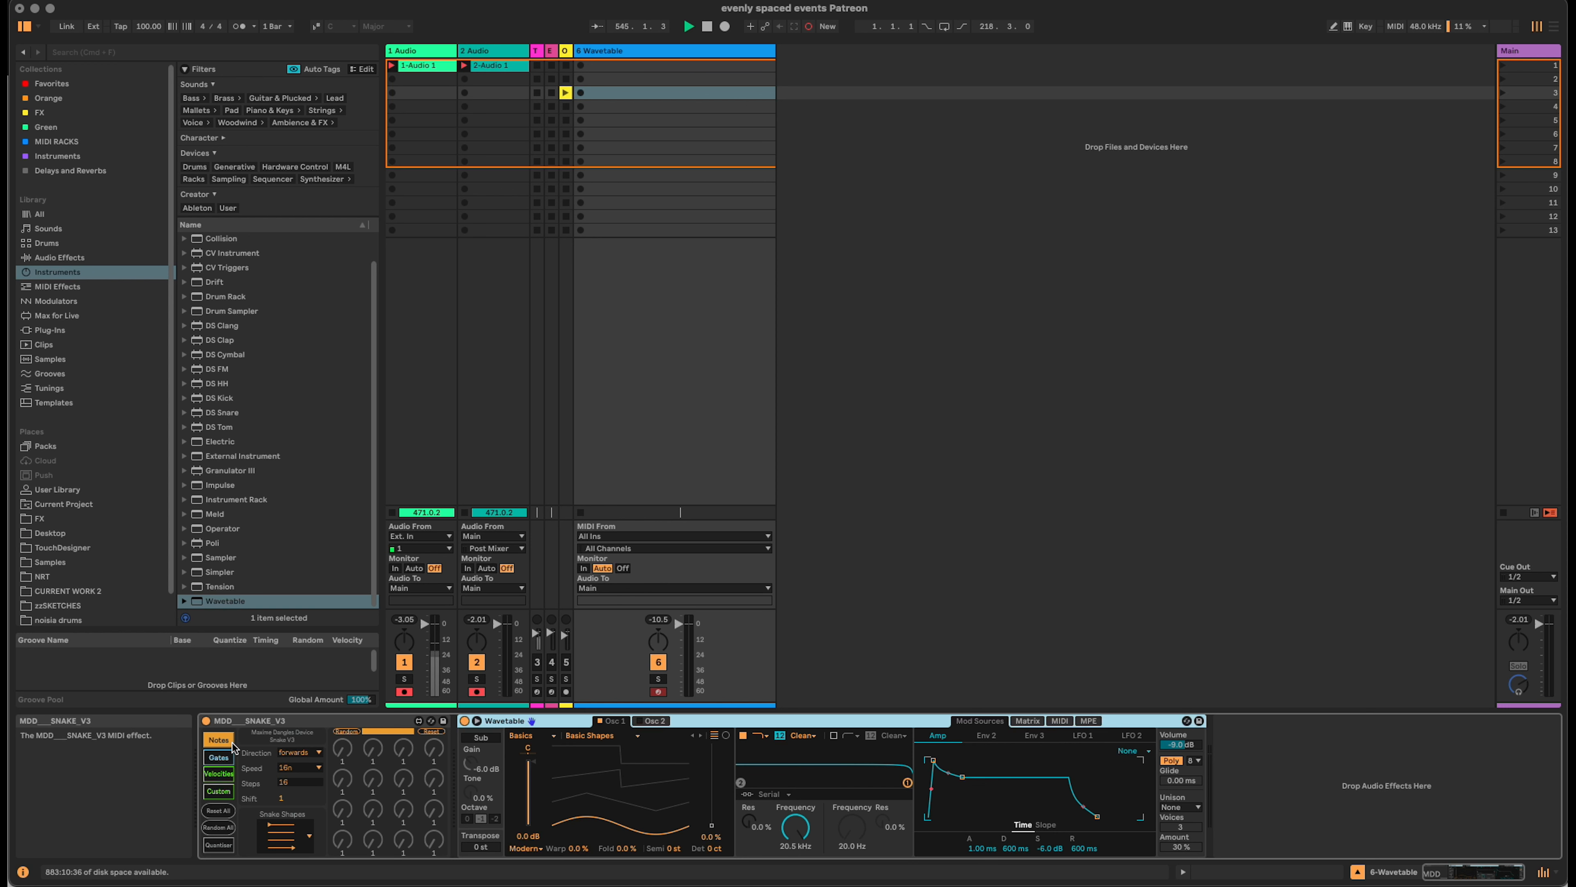
Look through Snake's Gates, Velocities, Custom and Notes sequencer pages.
left_click(218, 758)
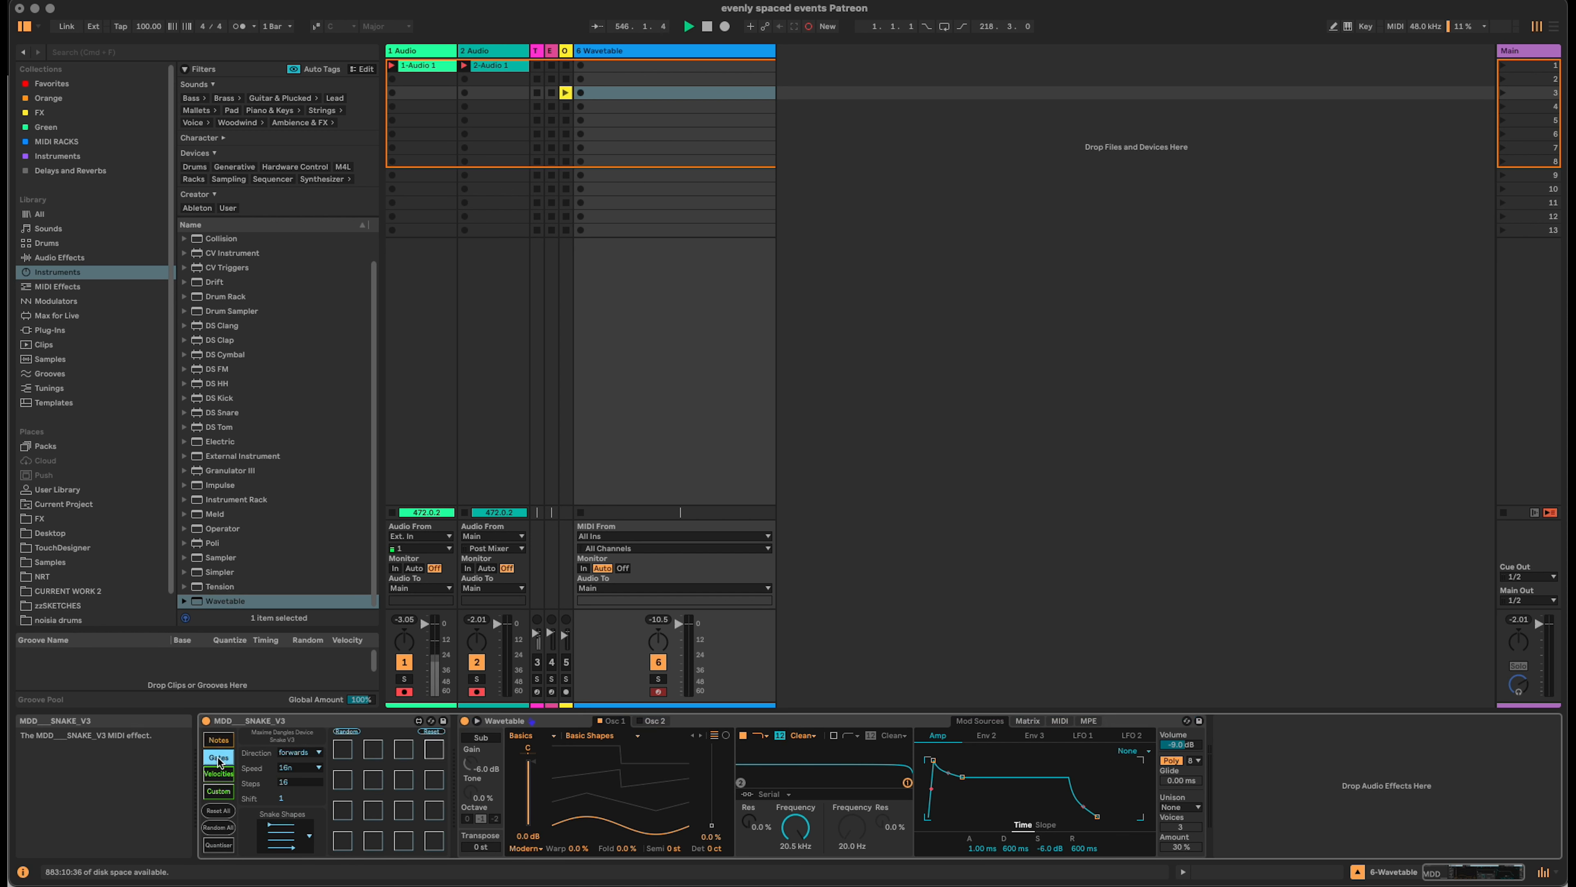
left_click(221, 780)
left_click(226, 797)
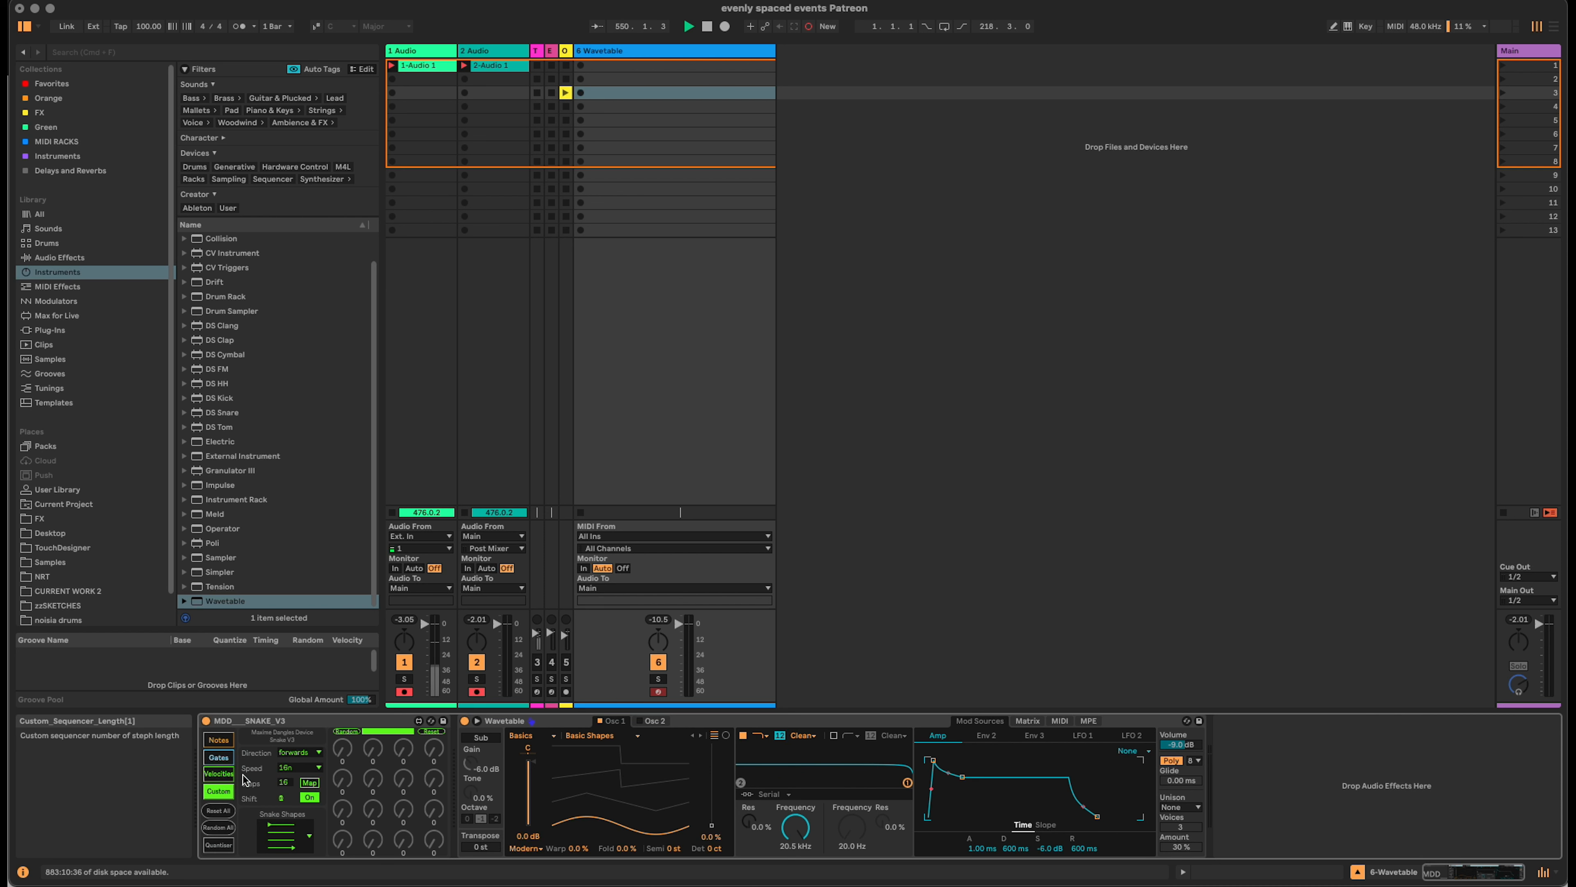
left_click(225, 790)
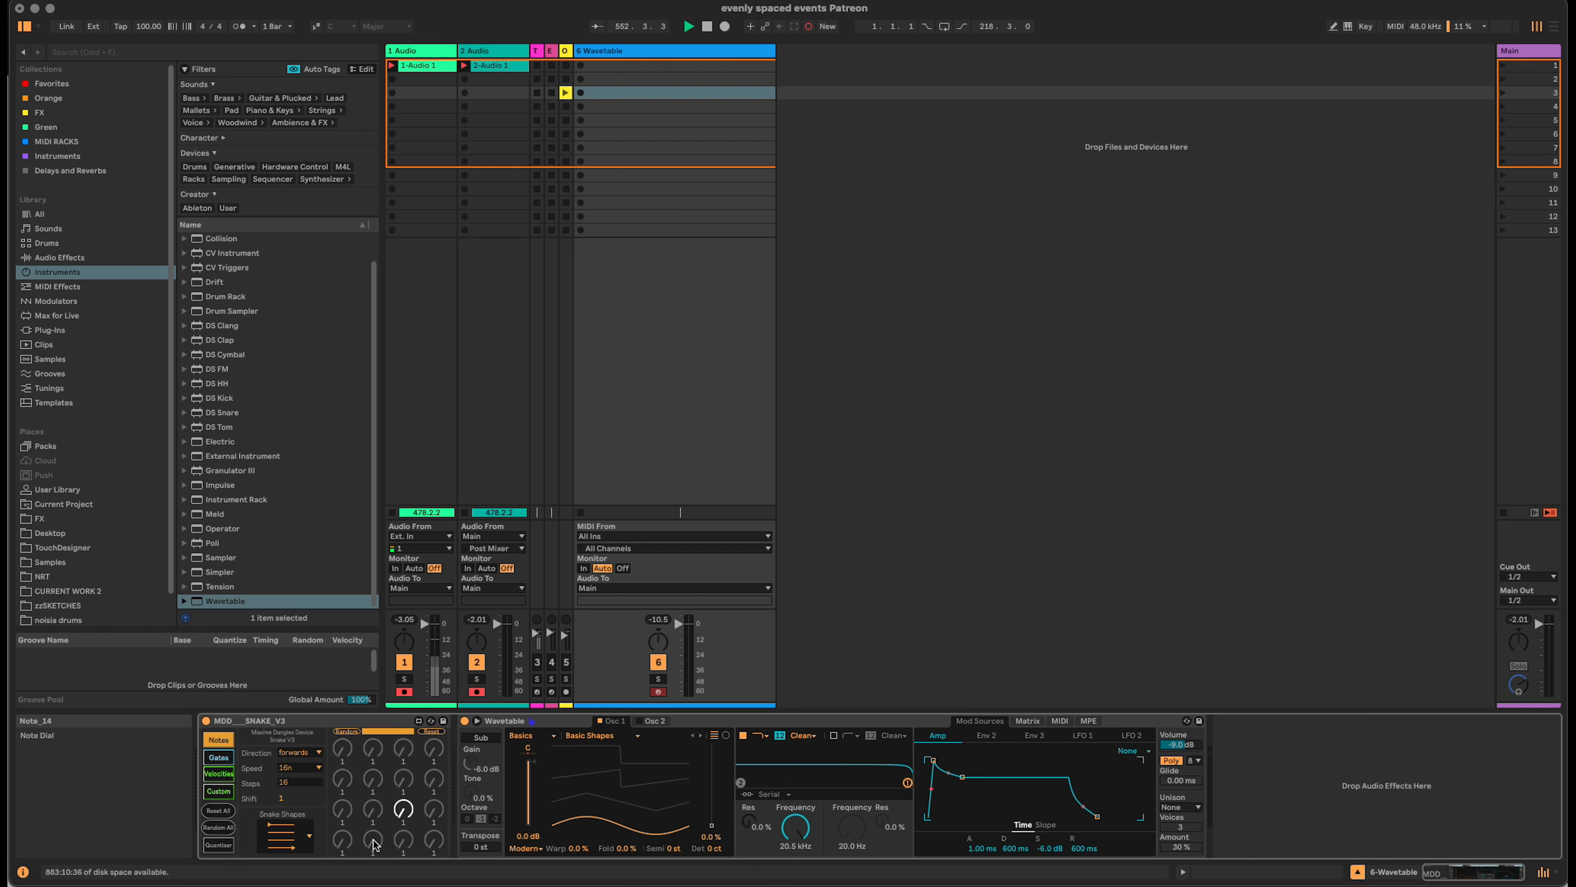
left_click(219, 773)
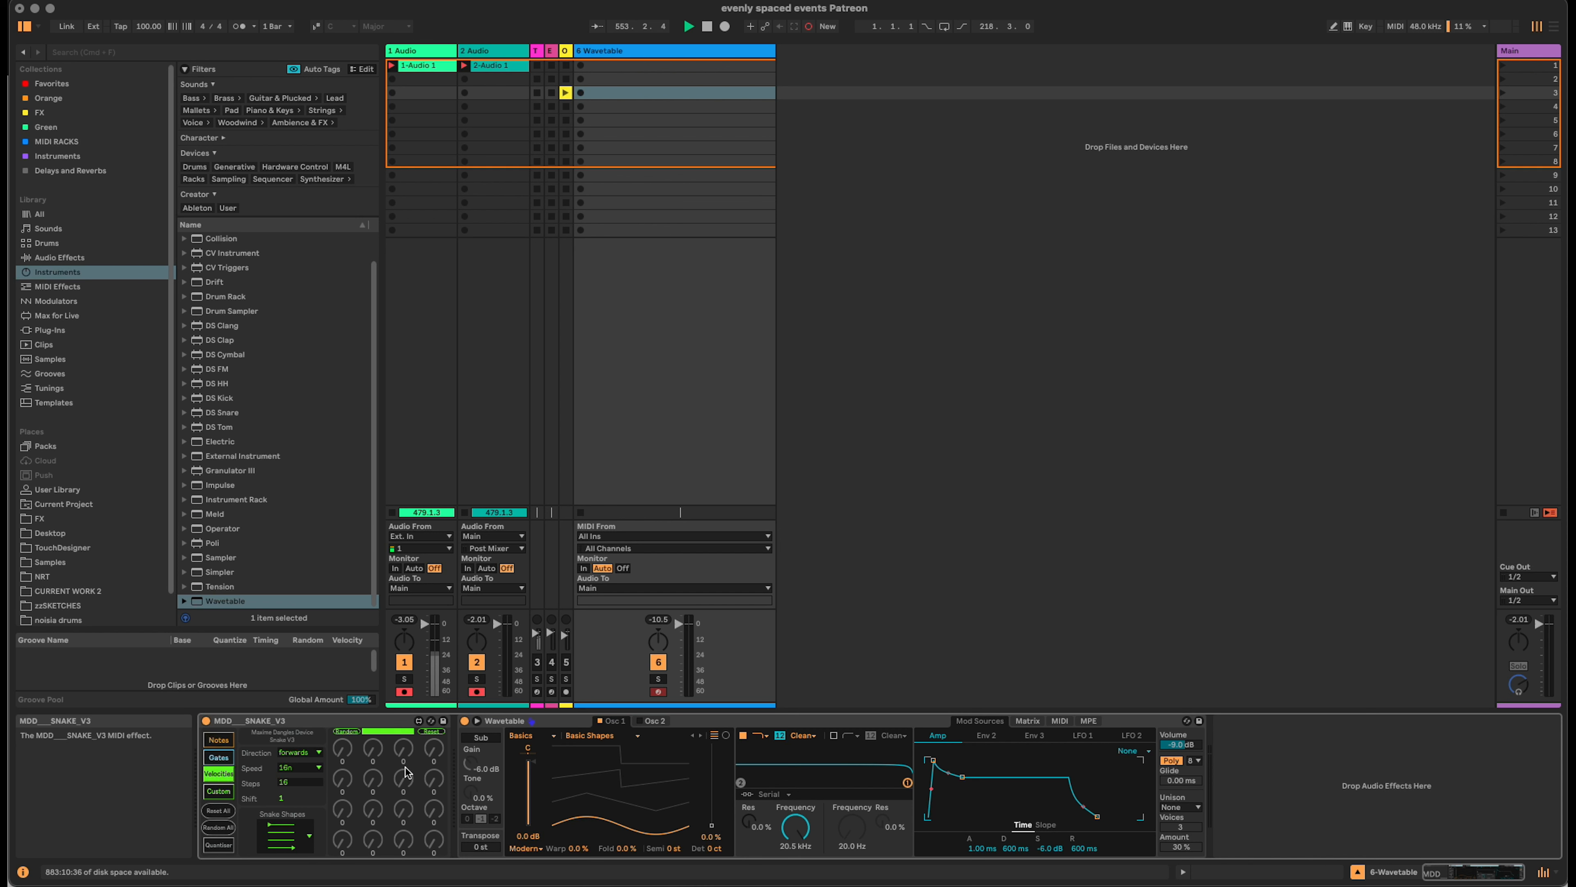
Turn on all 16 steps of Snake's gate sequencer.
left_click(225, 758)
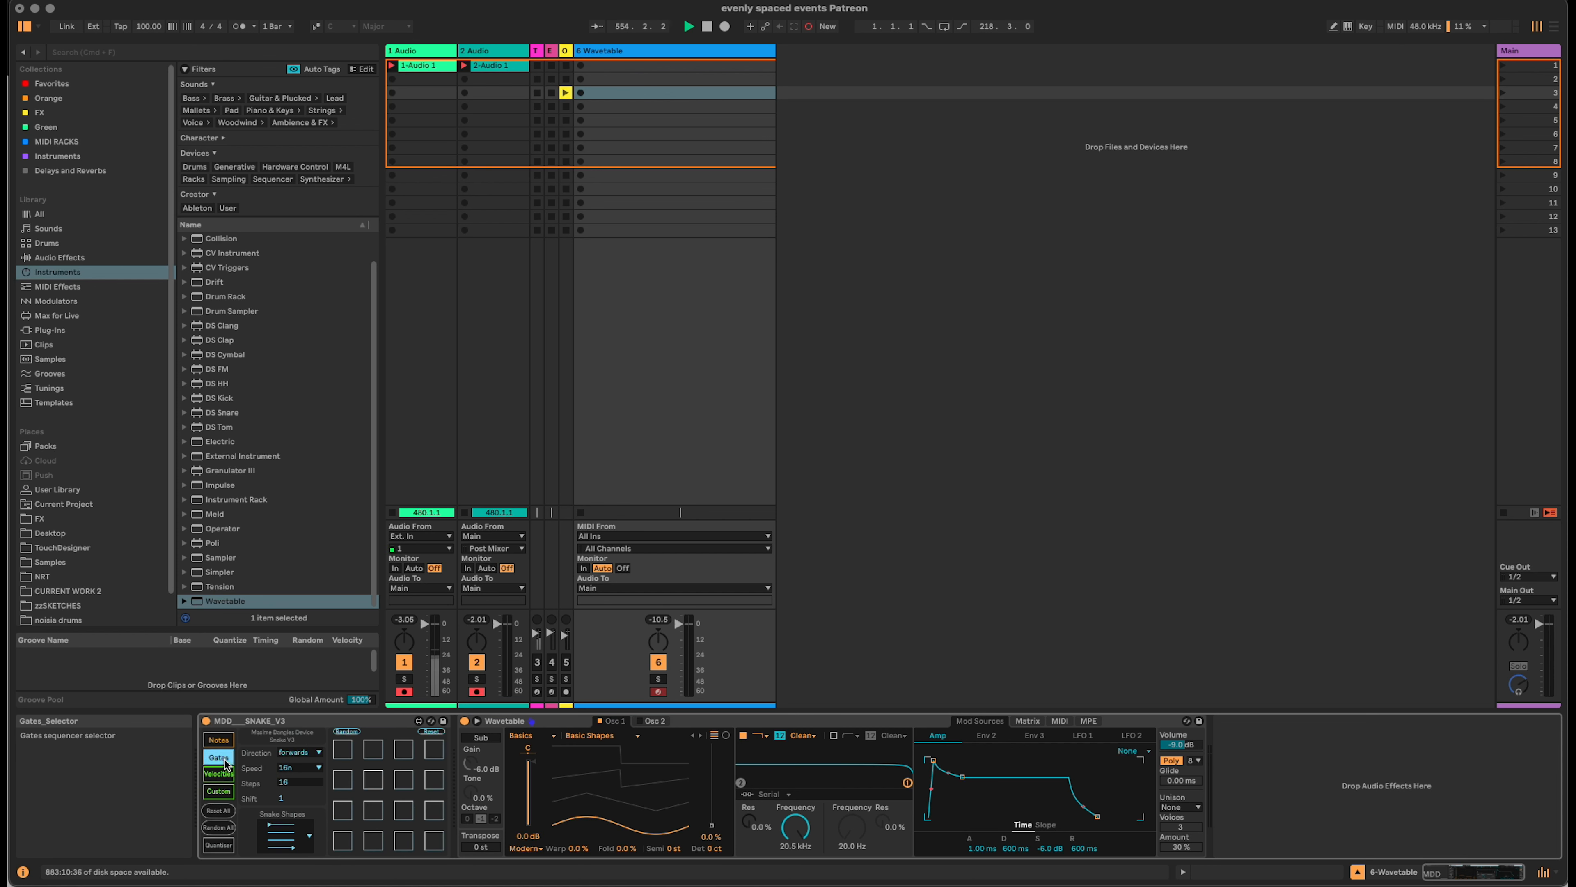
left_click(342, 749)
left_click(373, 748)
left_click(403, 749)
left_click(434, 748)
left_click(434, 779)
left_click(403, 779)
left_click(373, 780)
left_click(343, 779)
left_click(342, 810)
left_click(343, 841)
left_click(373, 841)
left_click(373, 810)
left_click(404, 809)
left_click(403, 841)
left_click(434, 841)
left_click(434, 809)
Randomize the values of Snake's note and velocity sequencers.
left_click(218, 740)
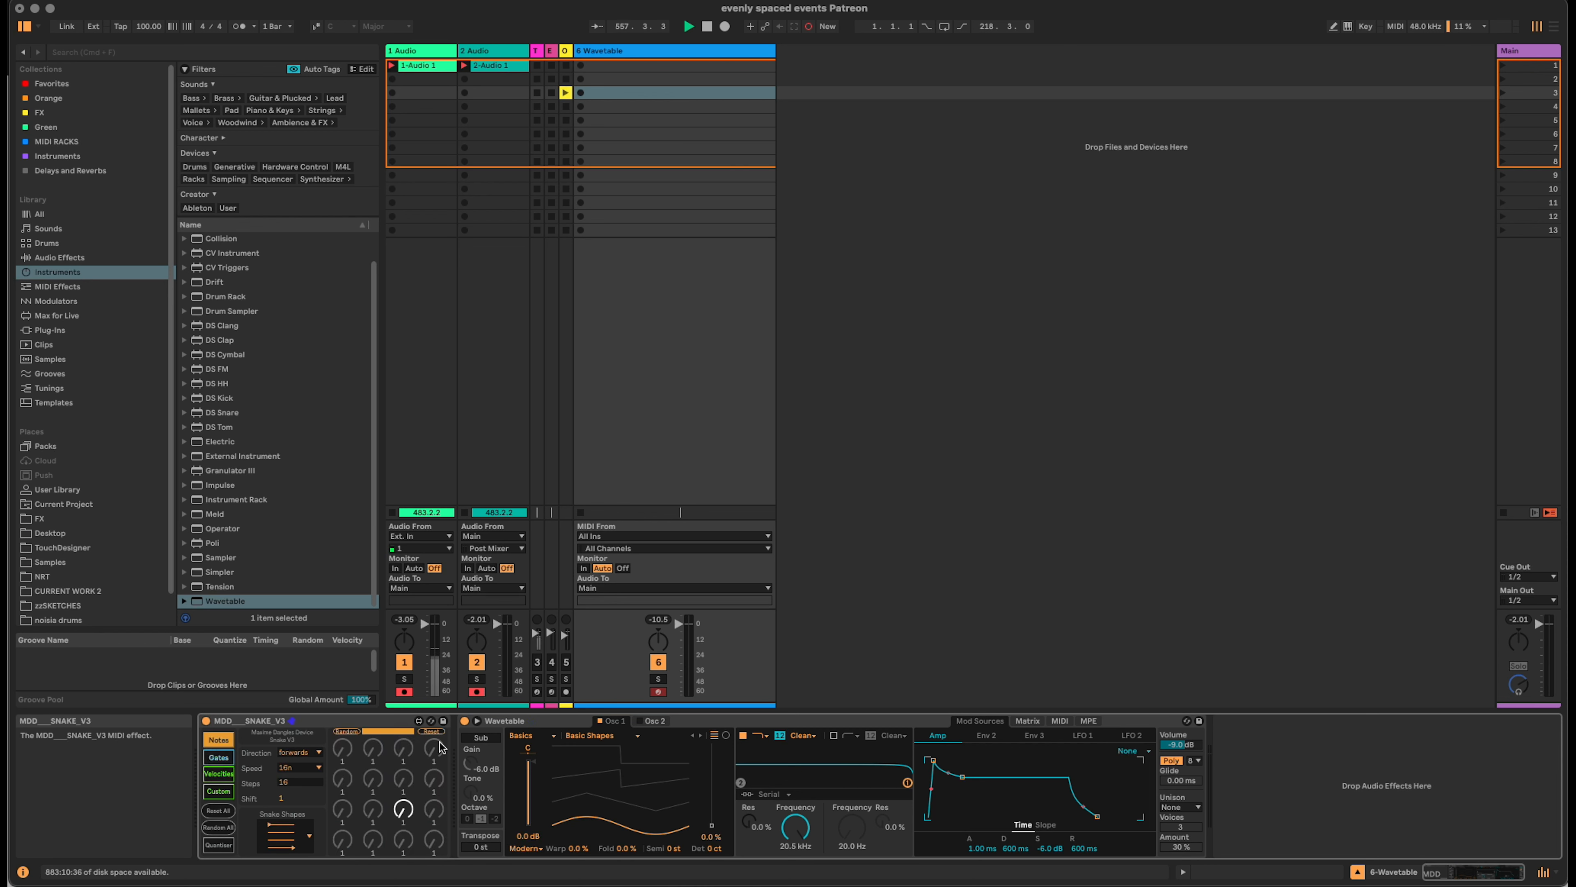
left_click(219, 774)
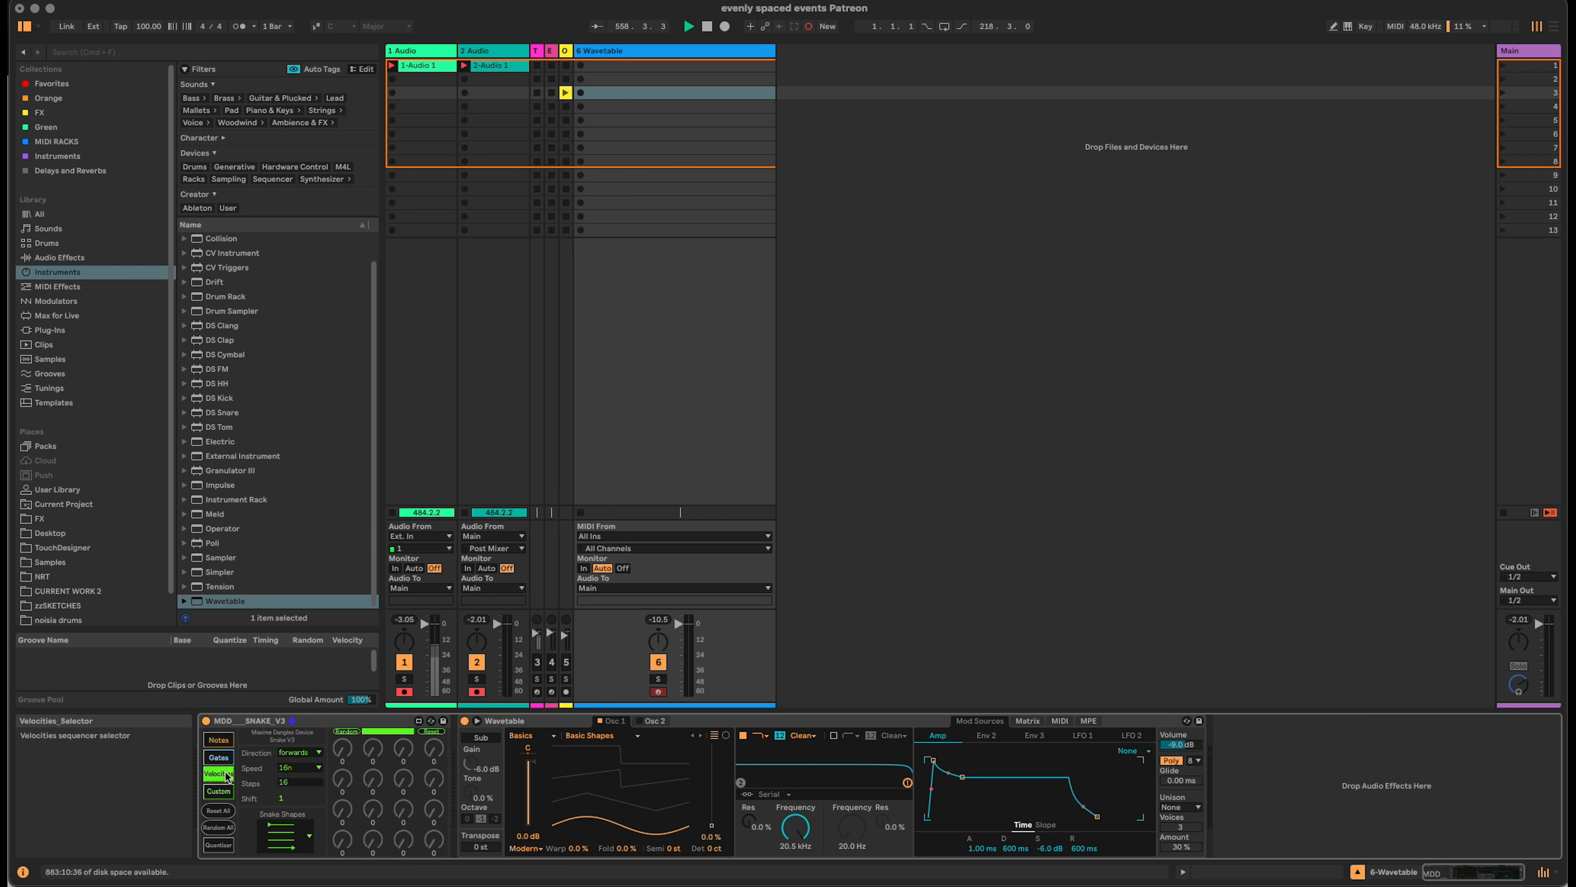
left_click(347, 732)
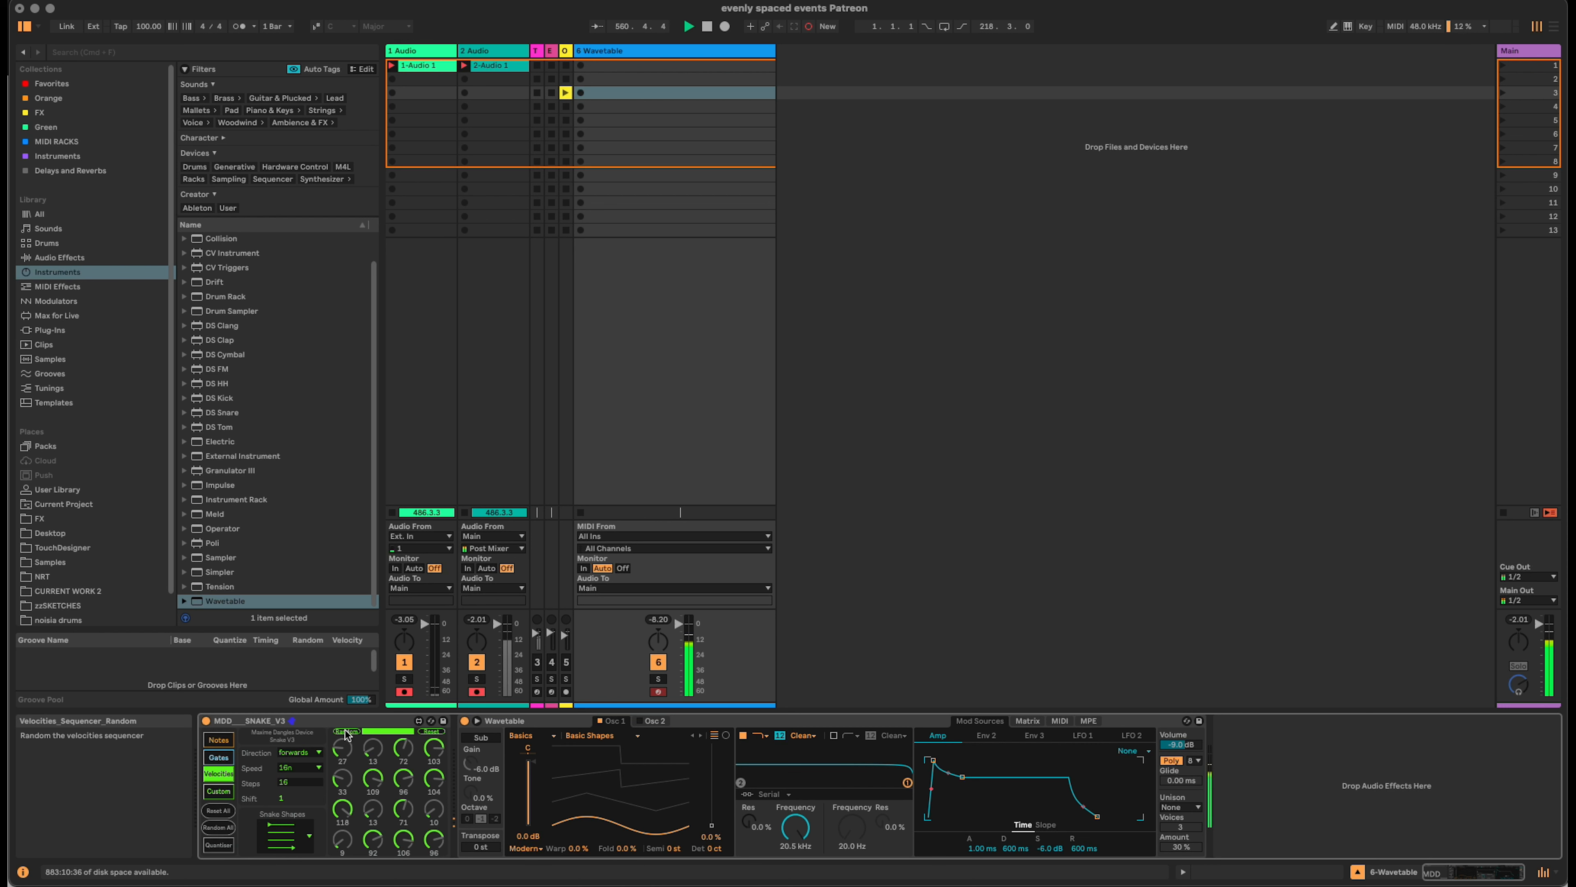
Set the speed of Snake's velocity, note, gate and custom sequencers to 8n and return to the note sequencer.
left_click(306, 768)
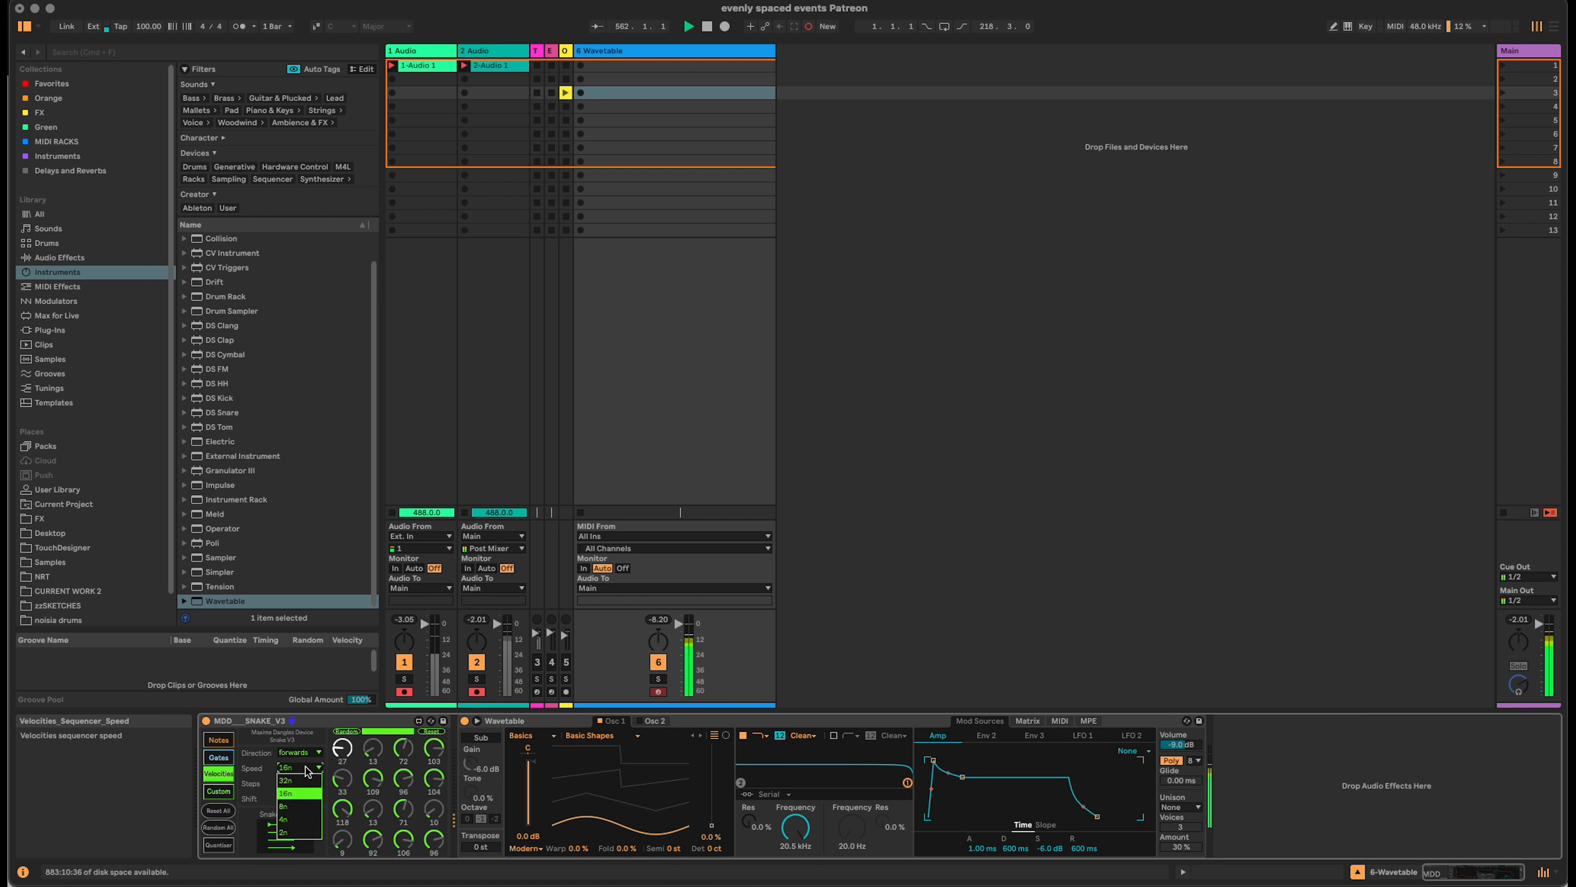
left_click(304, 807)
left_click(218, 739)
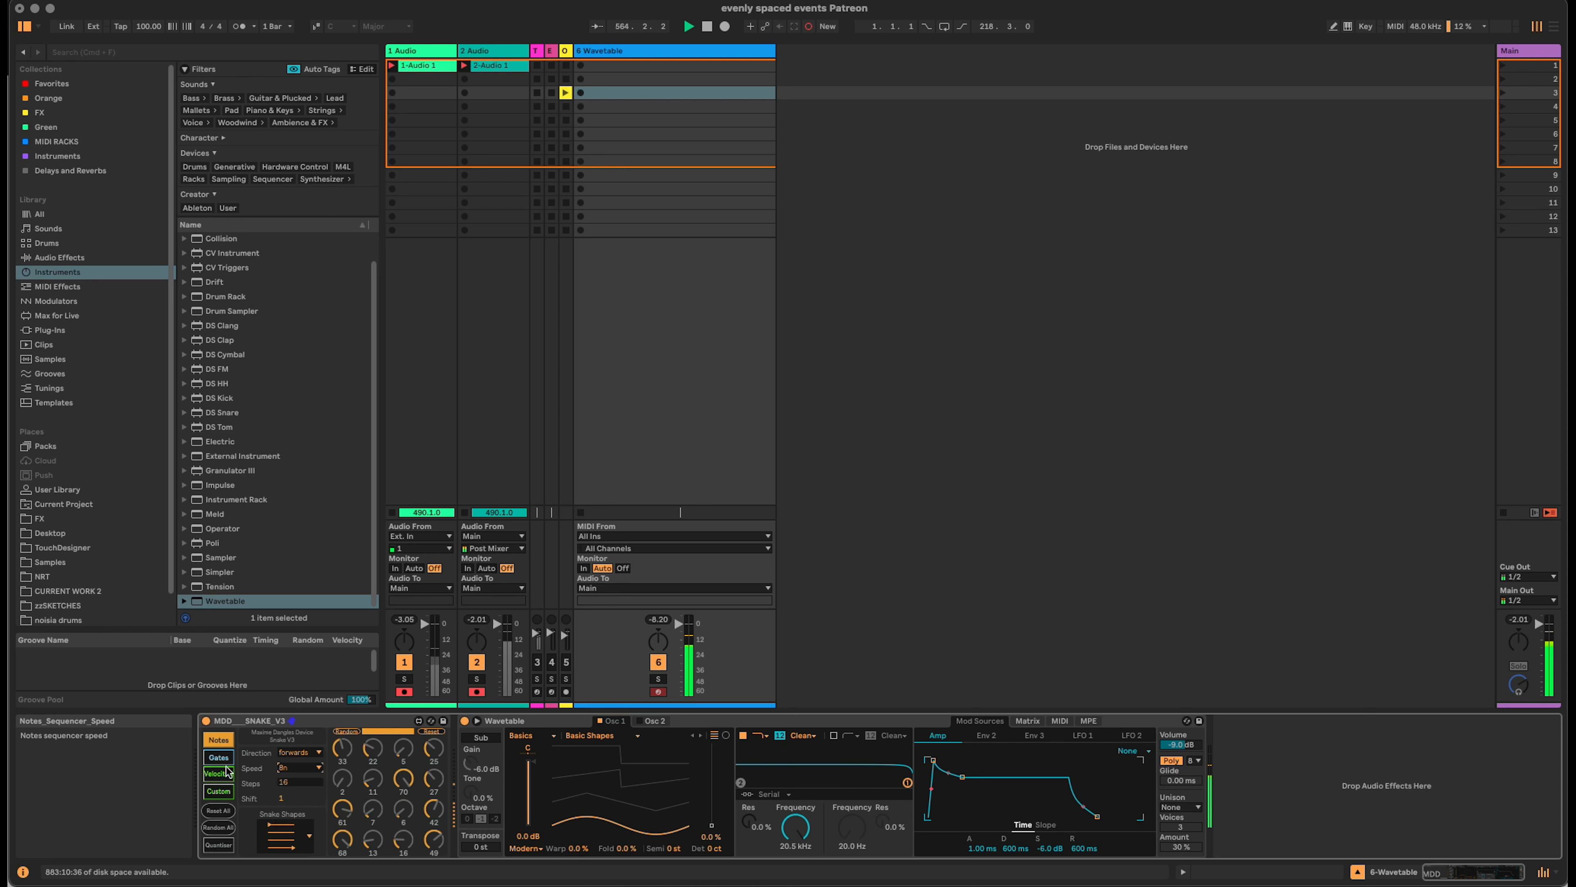
left_click(222, 758)
left_click(300, 768)
left_click(304, 807)
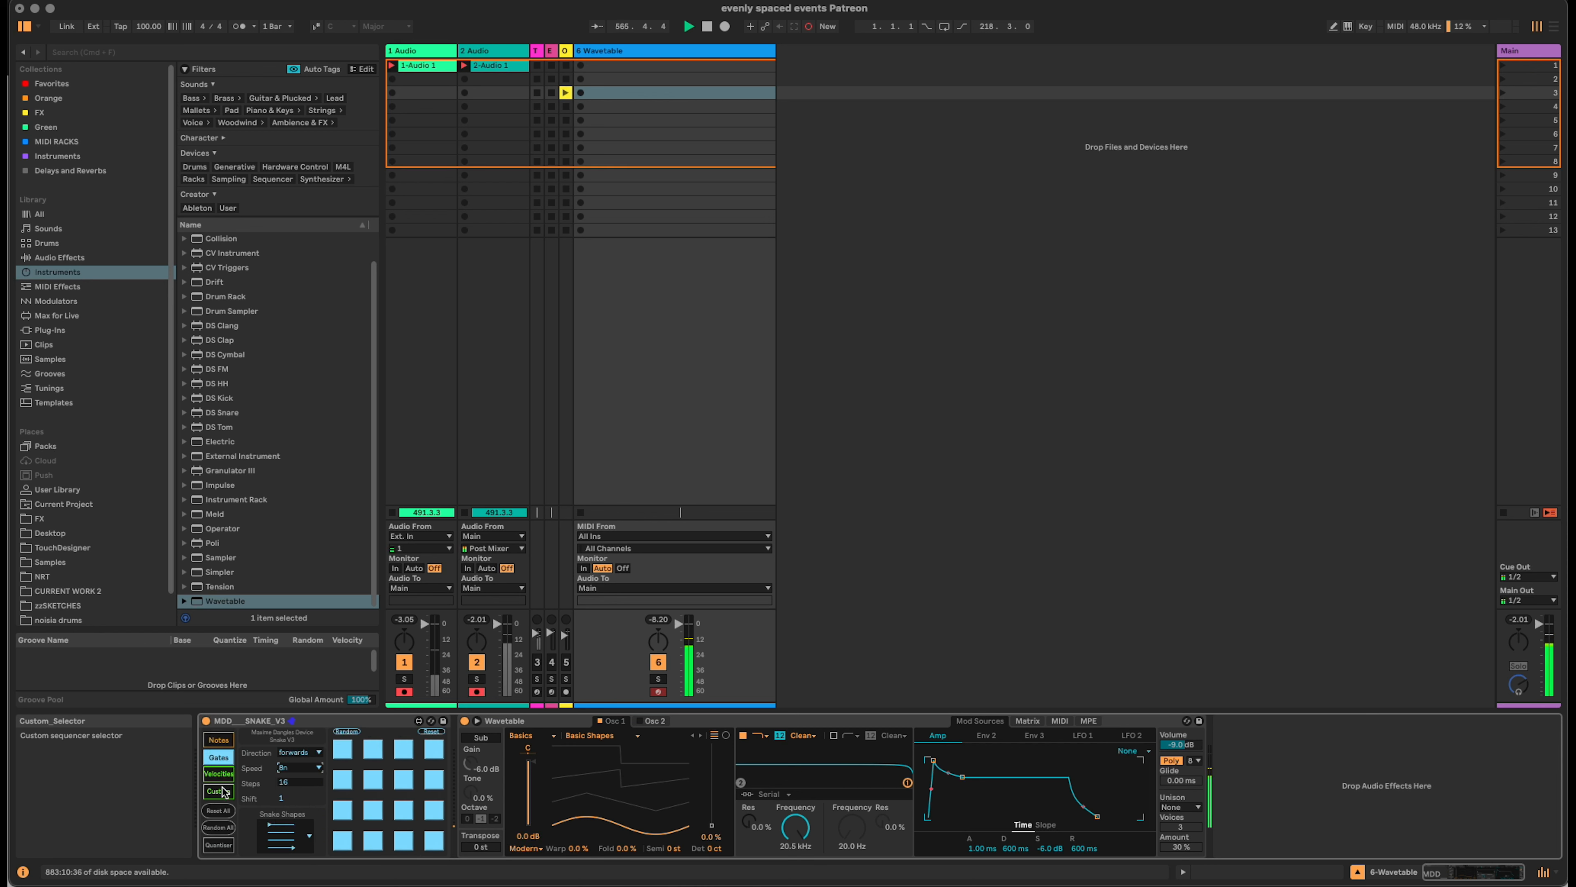
left_click(222, 790)
left_click(288, 769)
left_click(299, 807)
left_click(221, 741)
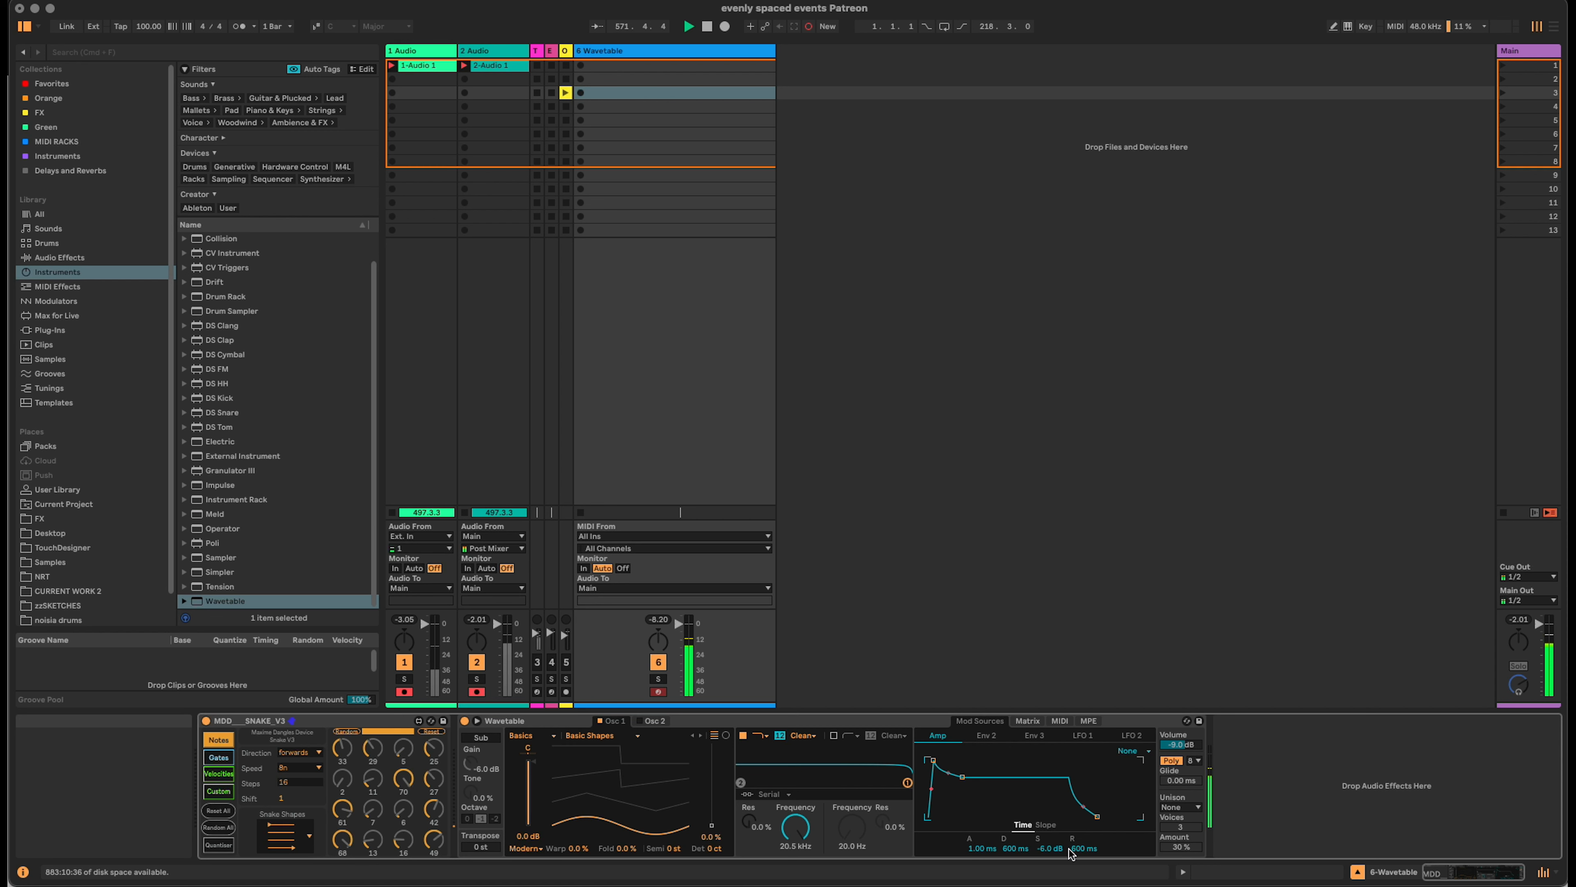
Make Wavetable mono and set its amp envelope to 0 ms attack, 584 ms decay, 0.0 dB sustain and 1.50 ms release.
left_click(1170, 761)
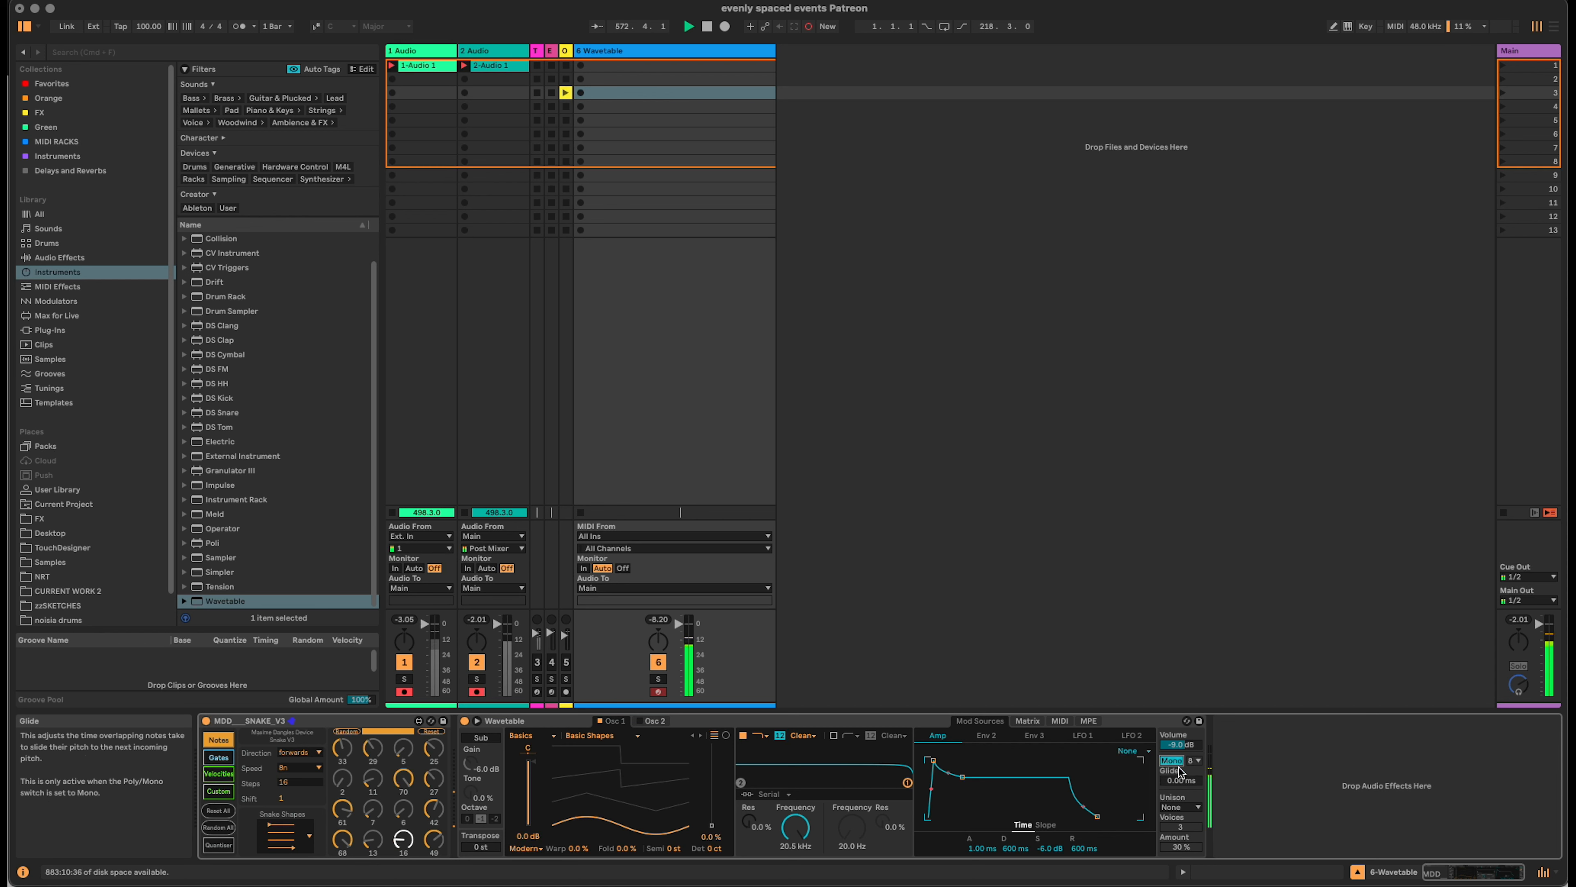
left_click_drag(960, 780, 927, 760)
left_click_drag(1084, 854, 1084, 881)
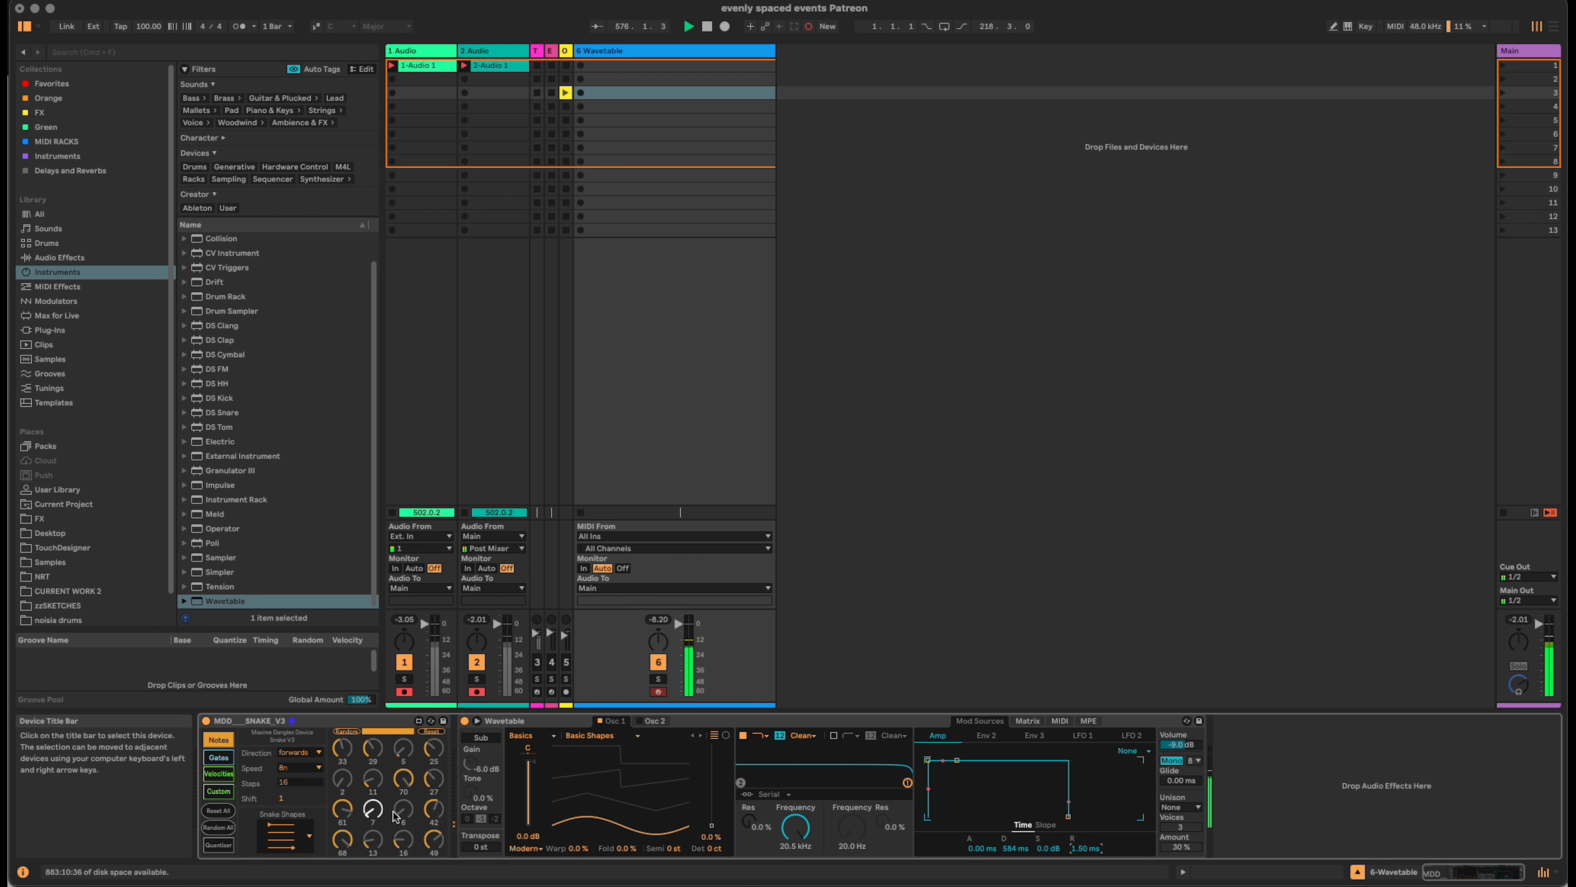
Insert a Note Length MIDI effect between Snake and Wavetable and enable its Latch option.
left_click(74, 292)
left_click_drag(221, 388, 476, 765)
left_click(482, 757)
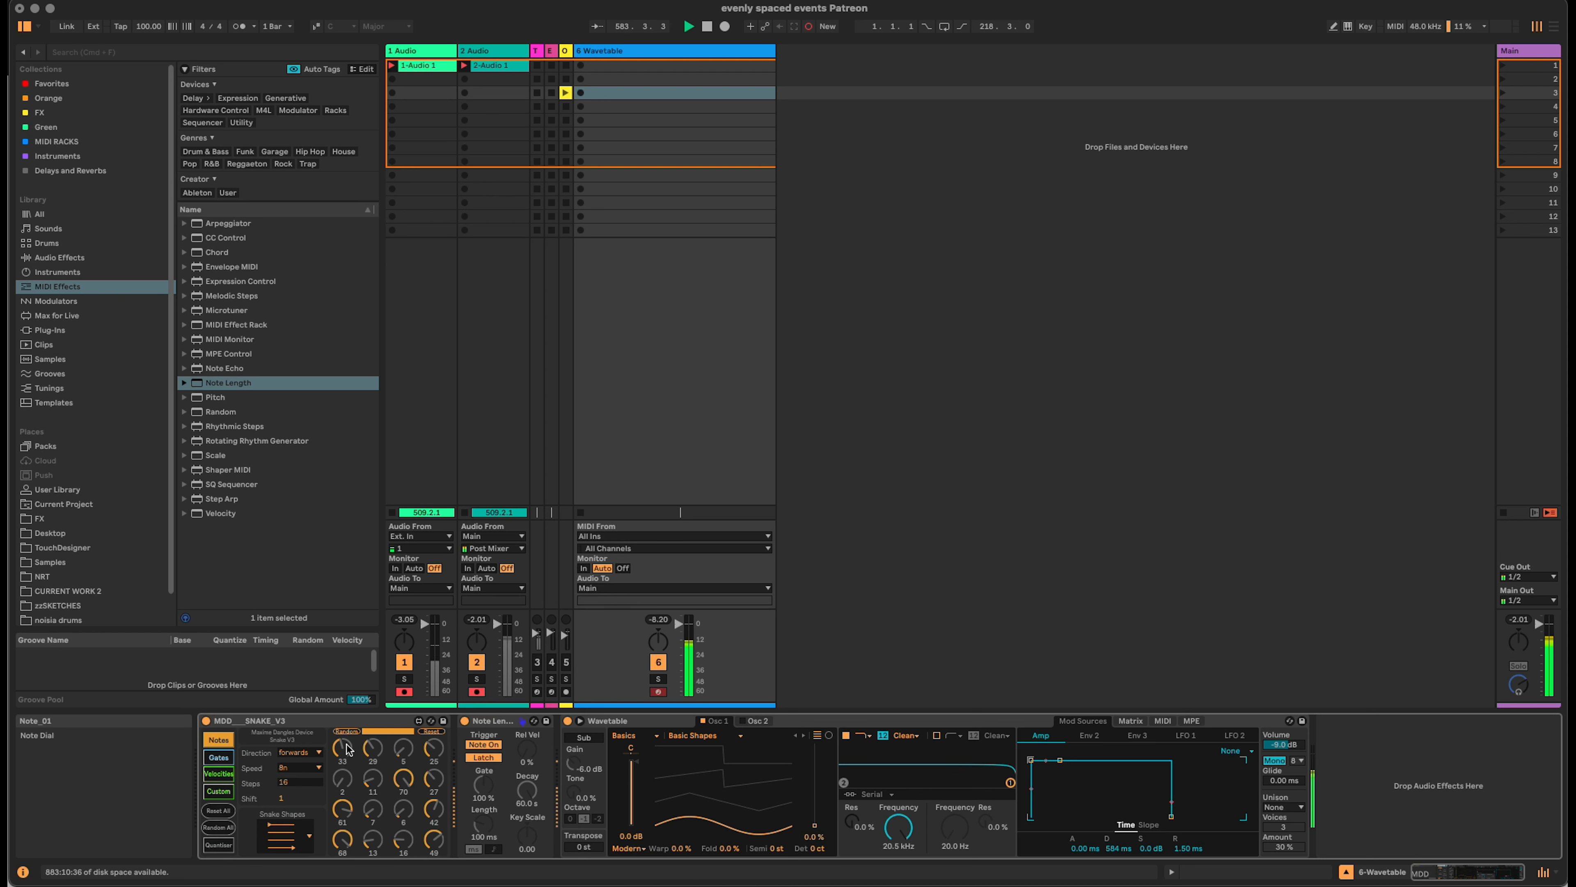
Adjust individual note dials across Snake's sequence, with the first three steps at 31, 33 and 34.
left_click_drag(363, 741, 406, 732)
left_click_drag(372, 777, 372, 787)
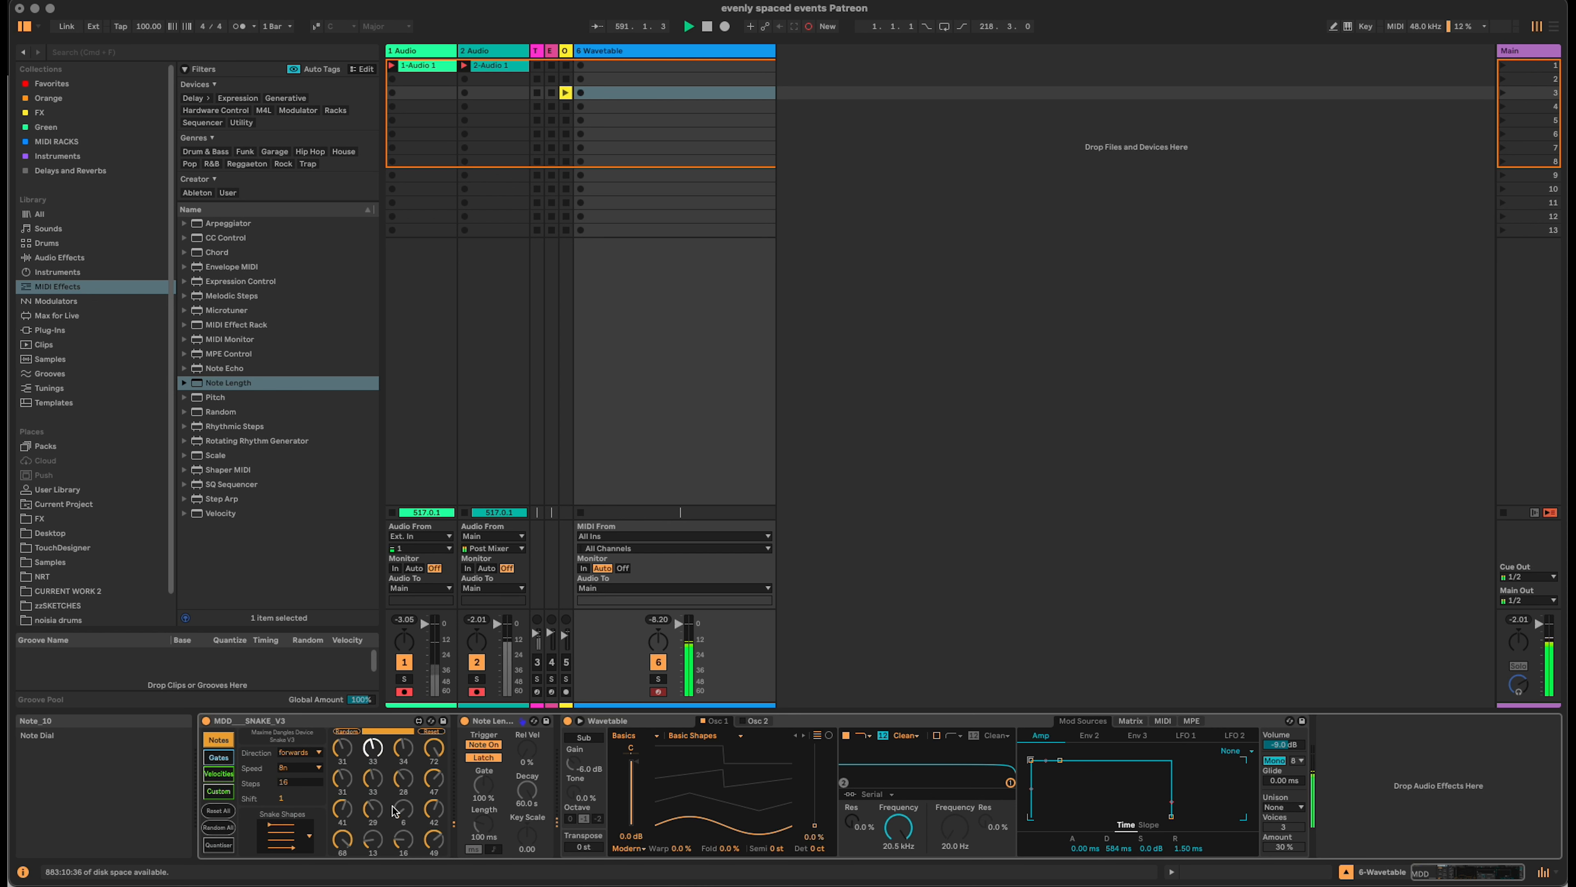
left_click_drag(404, 810, 341, 852)
left_click_drag(440, 765, 439, 774)
Insert a Scale MIDI effect between Snake and Note Length.
left_click(213, 457)
left_click_drag(212, 457, 453, 750)
left_click_drag(214, 458, 459, 754)
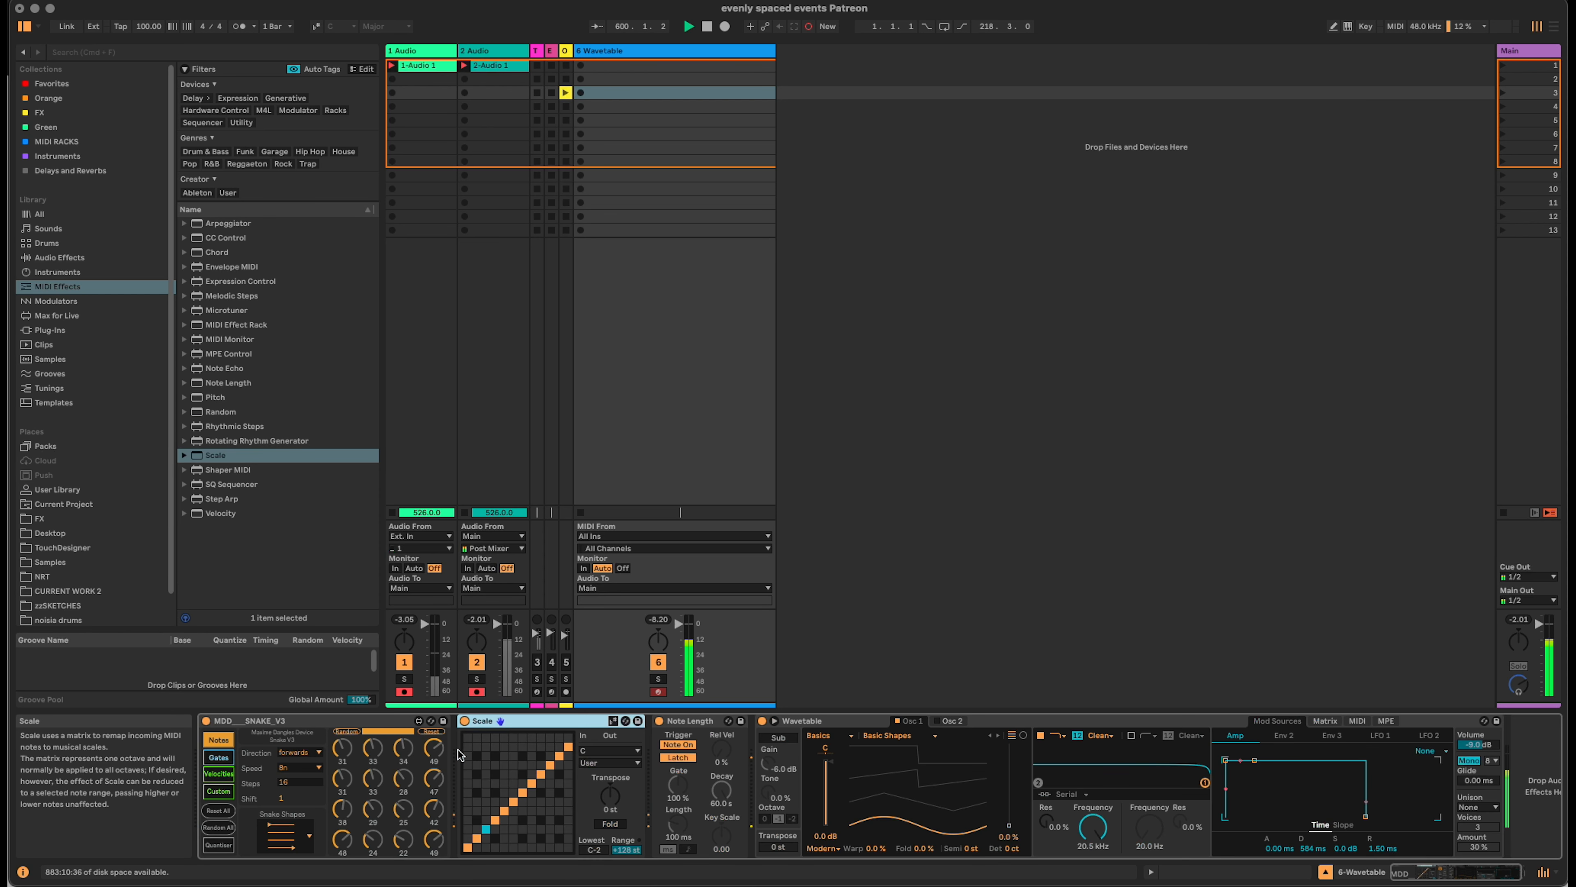
Set the Scale effect's base note to F and its scale to Dorian.
left_click(613, 750)
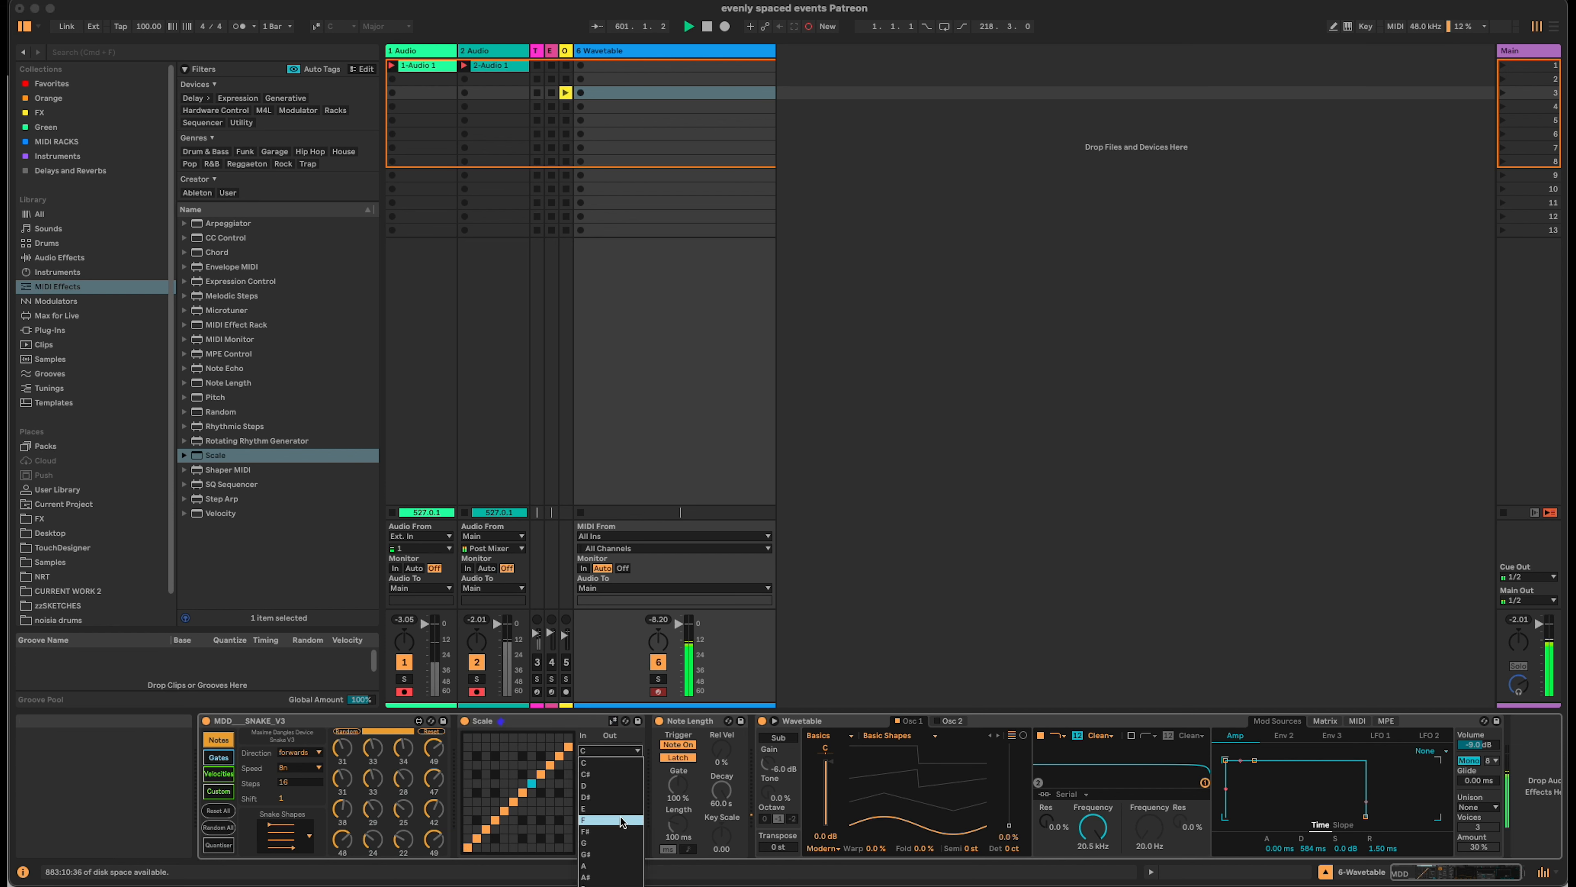
left_click(622, 820)
left_click(610, 762)
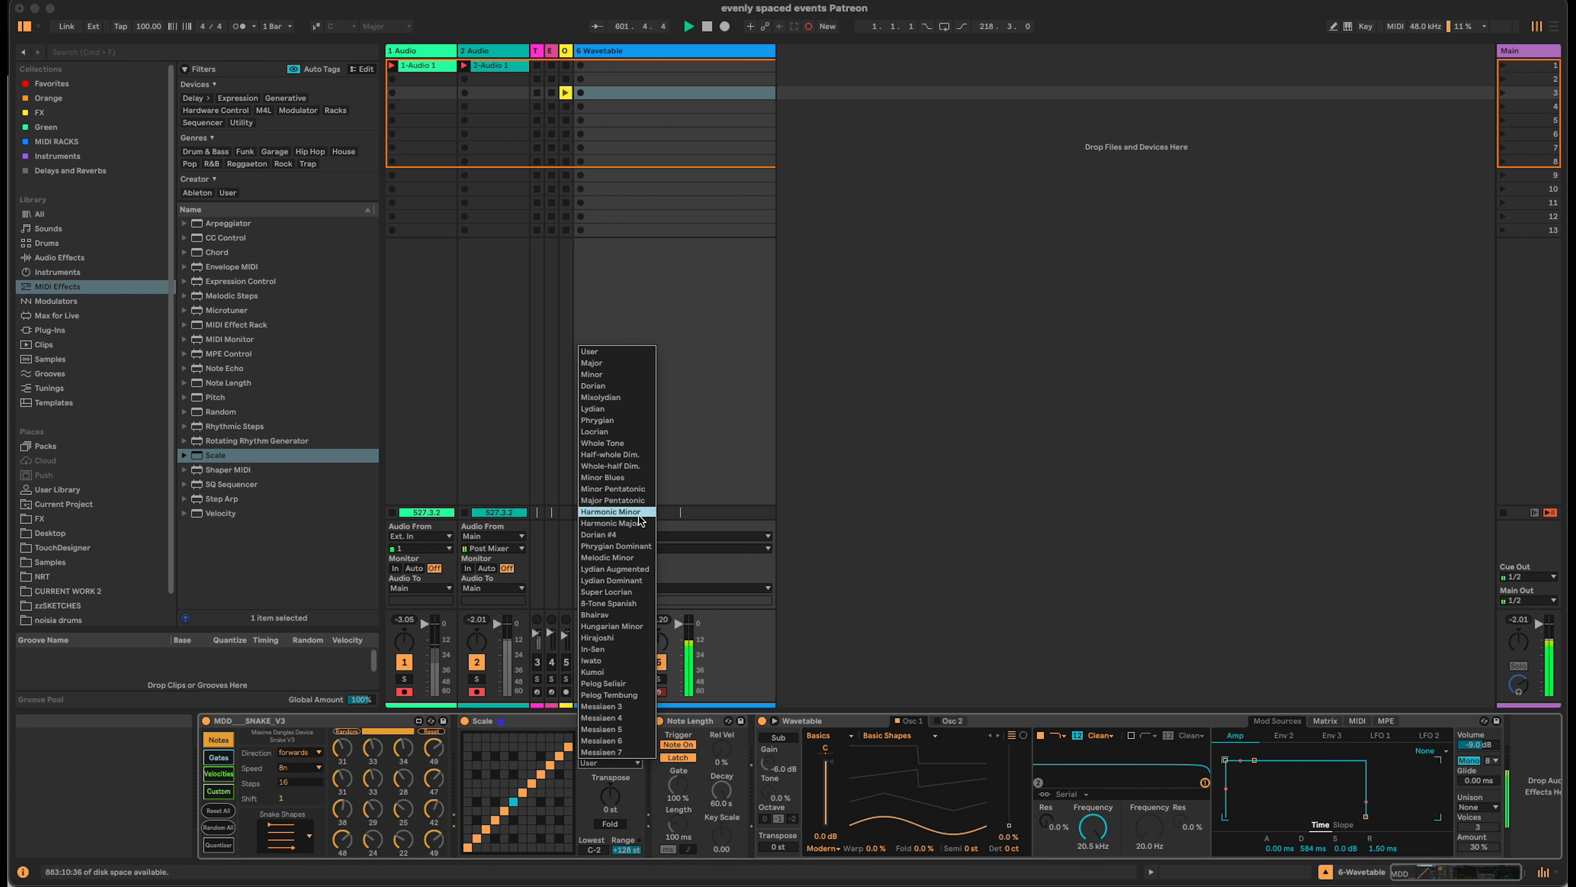
left_click(618, 385)
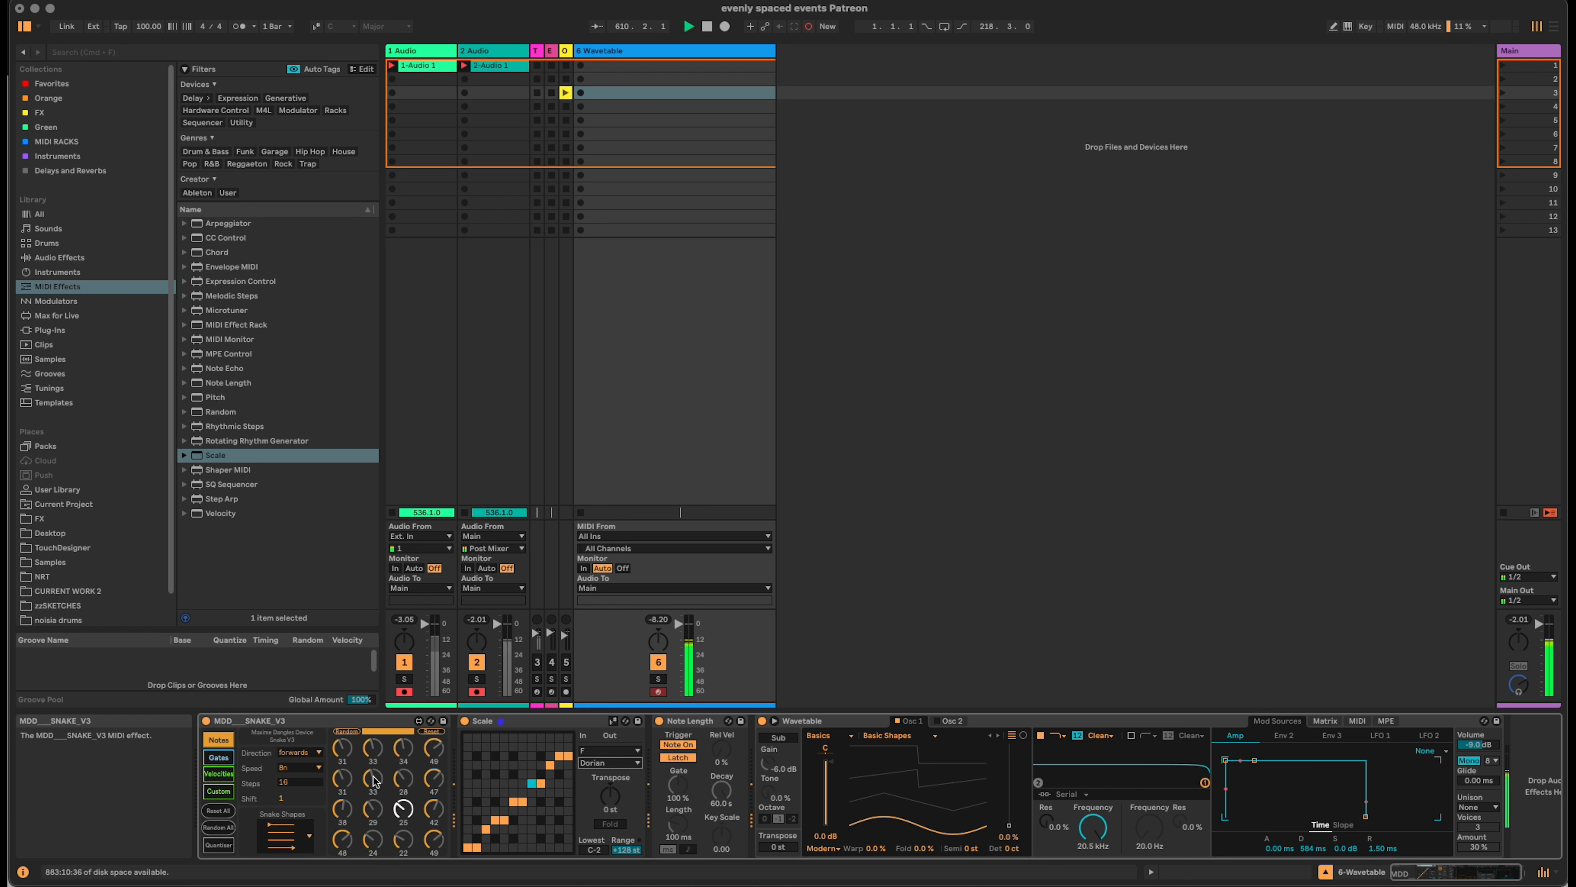
Compare Snake's velocity and note sequences, ending on the velocities, and select the Wavetable instrument.
left_click(218, 773)
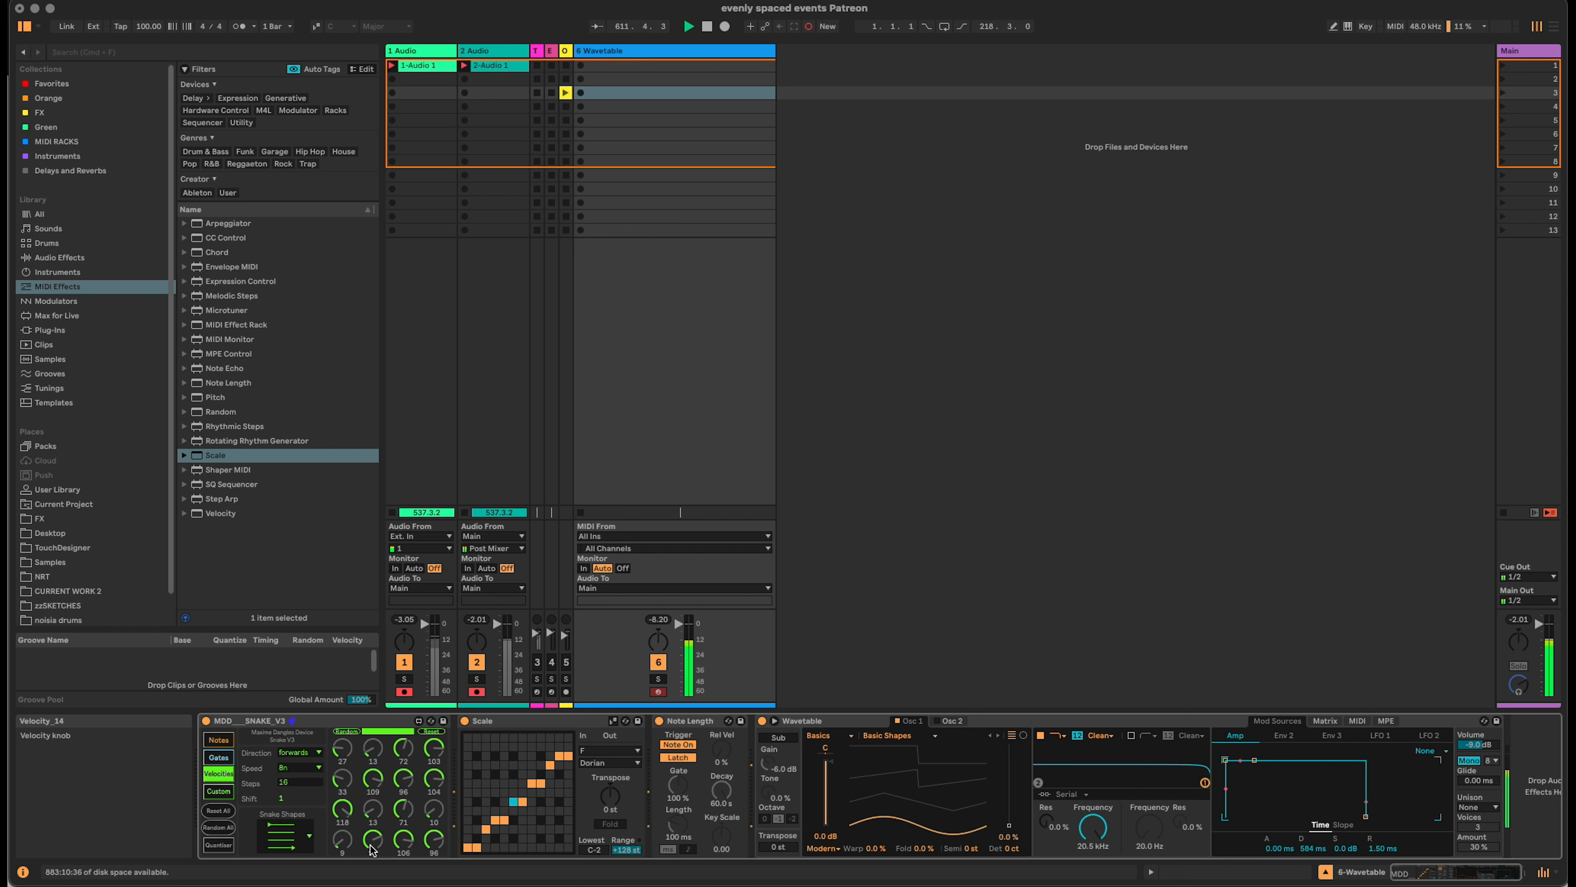
left_click(223, 740)
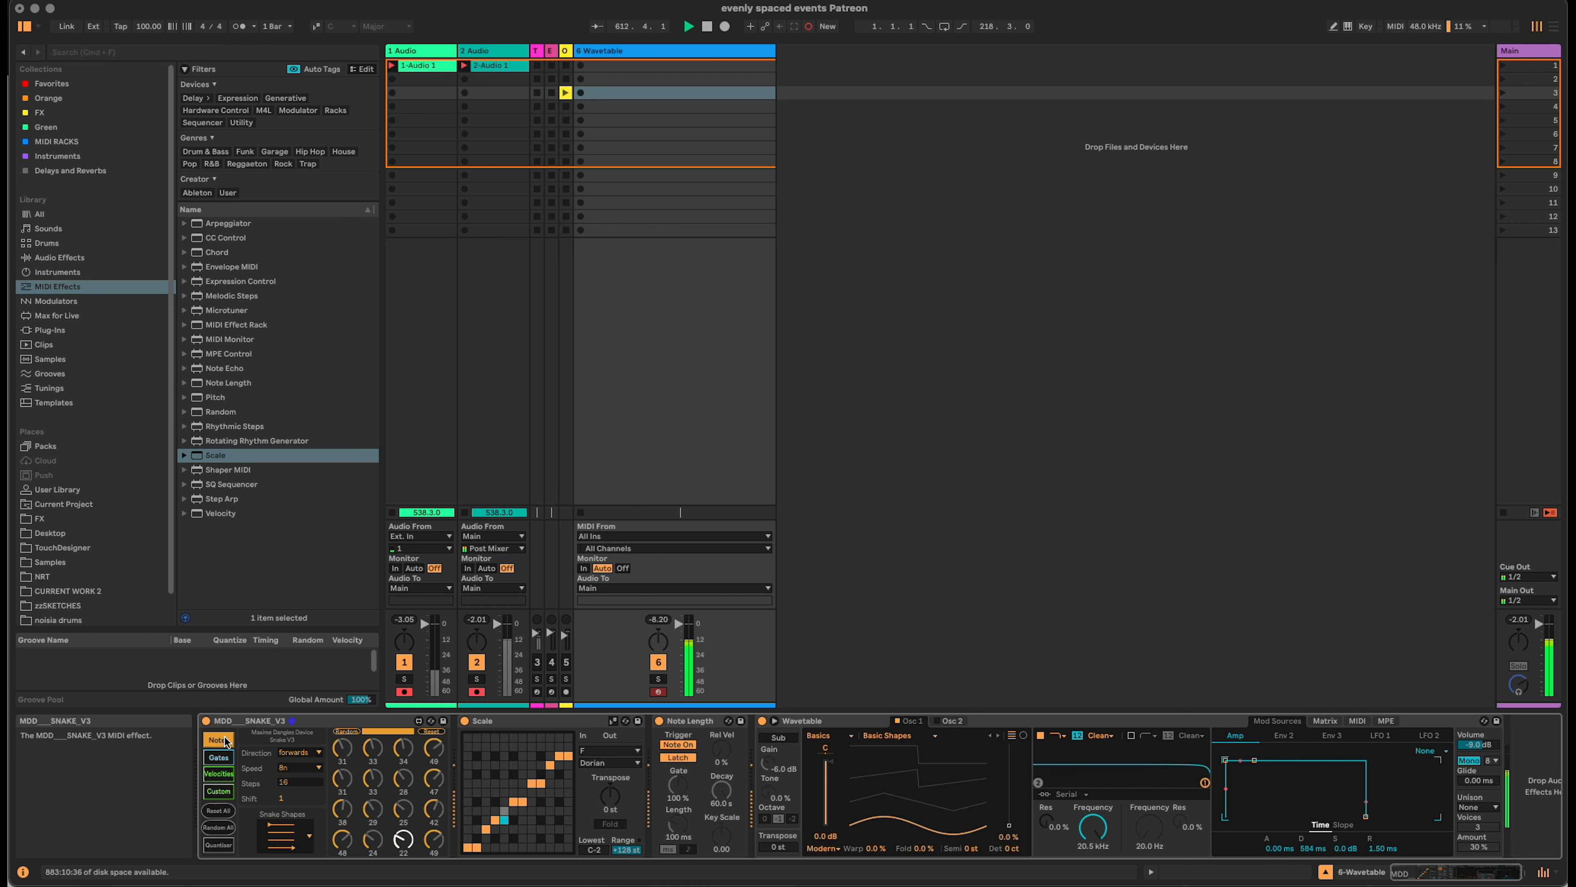
left_click(222, 777)
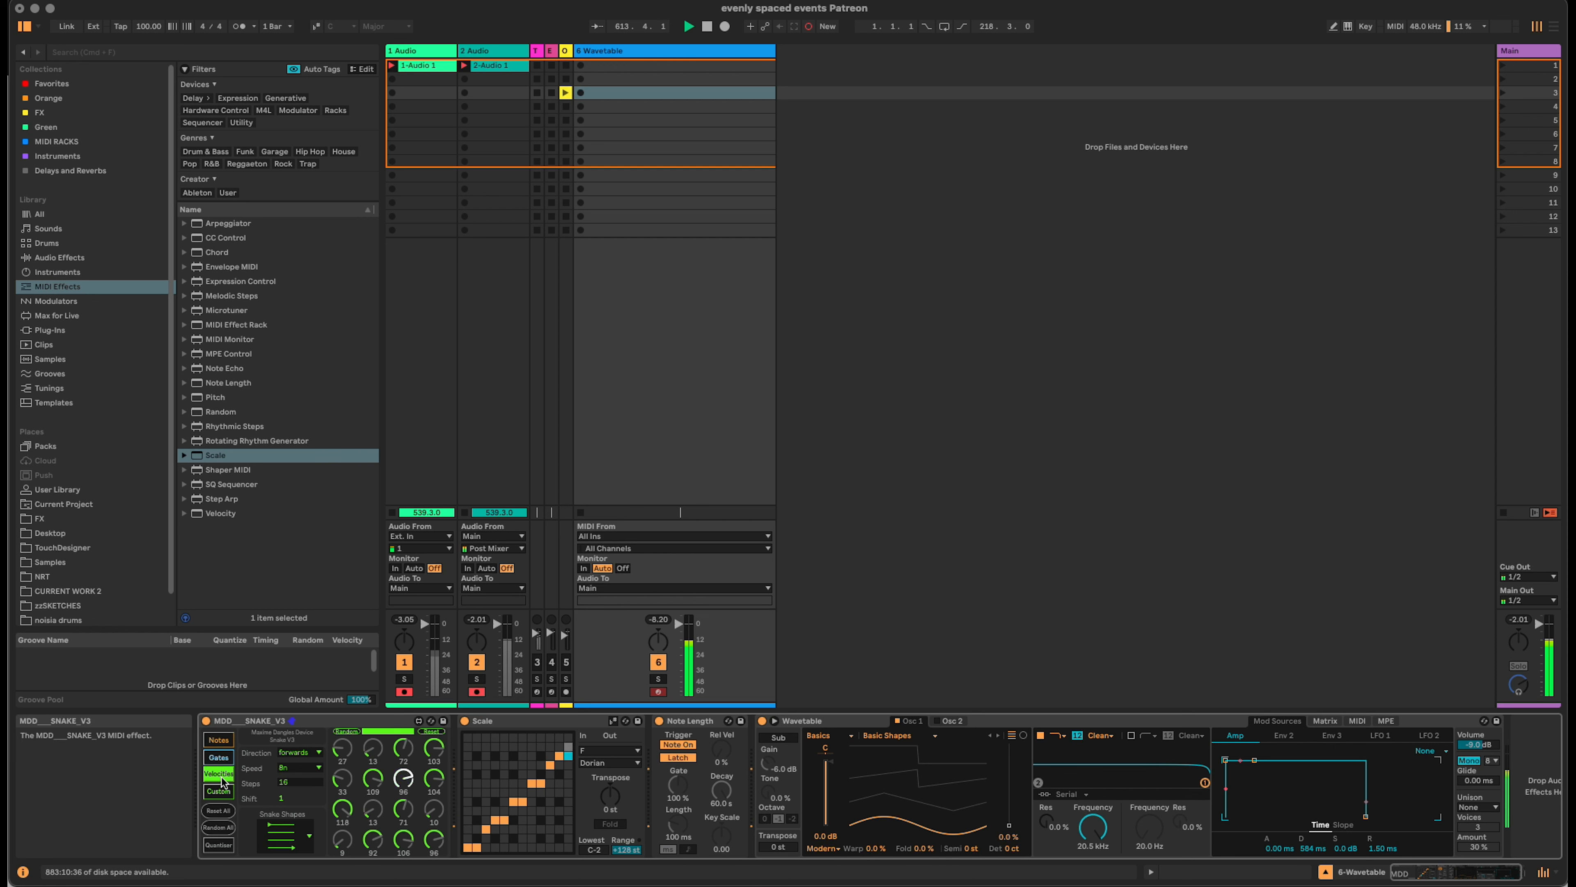
left_click(818, 723)
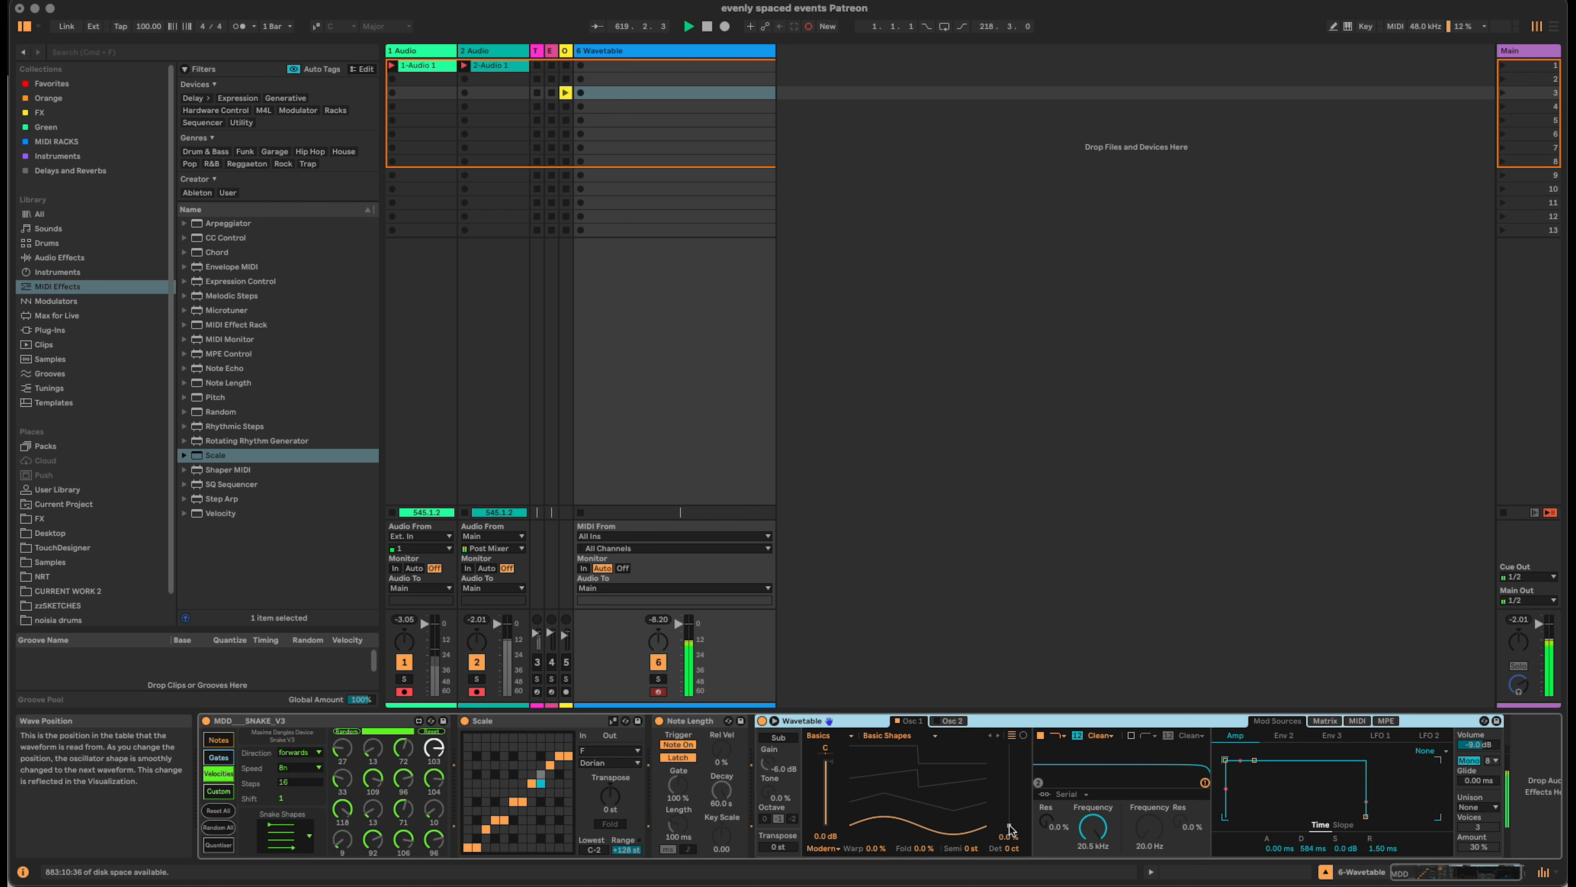
Set Wavetable oscillator 1's wave position to 34% and add an Auto Filter after the instrument.
left_click_drag(1009, 830, 1009, 798)
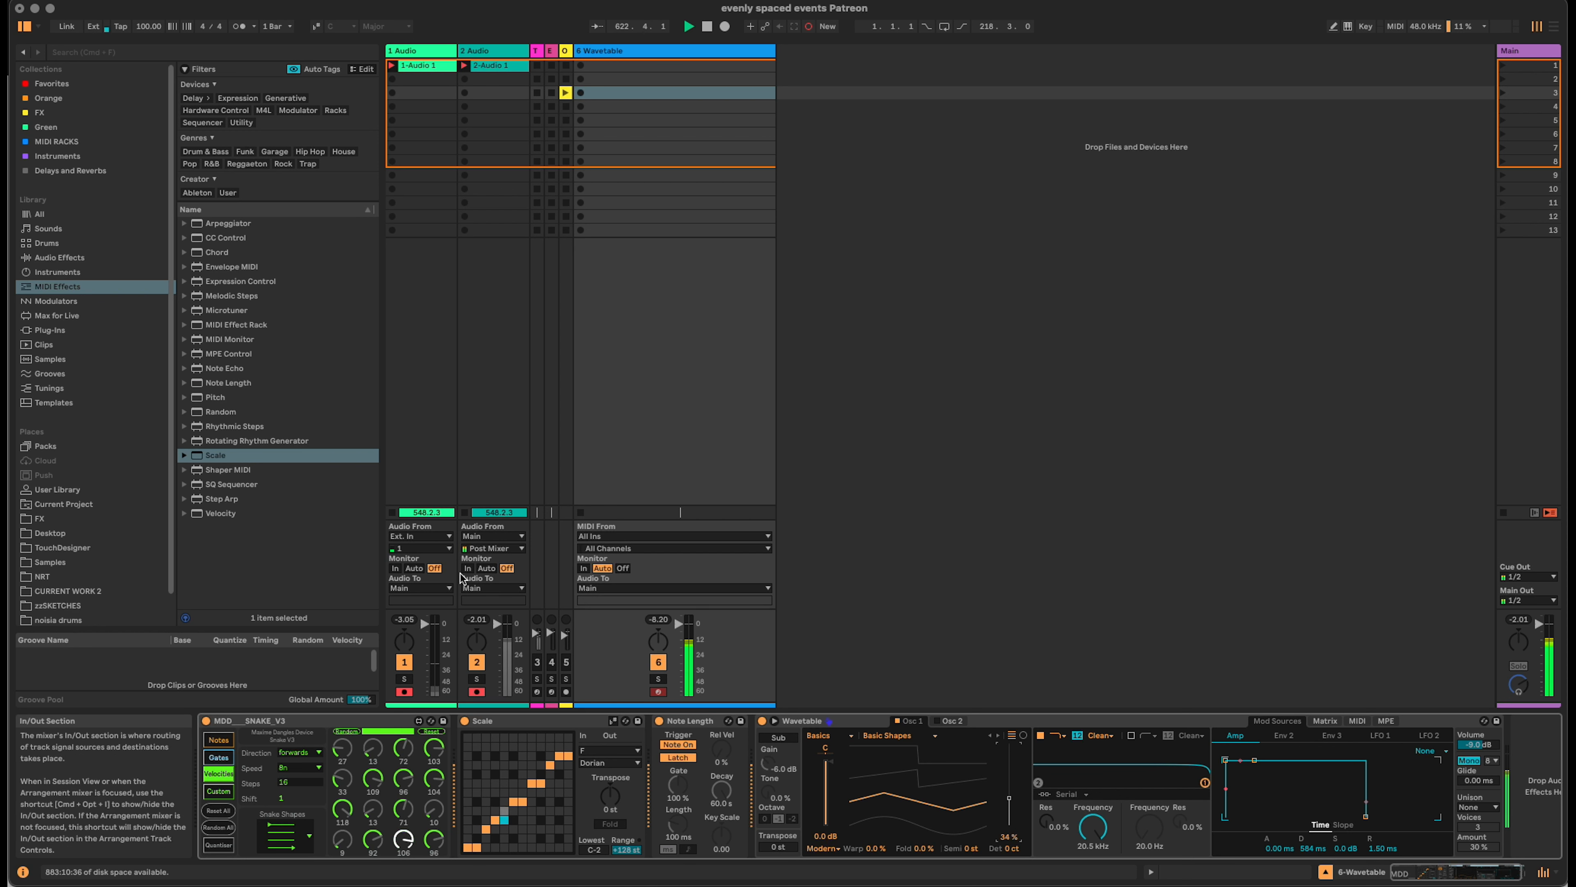
left_click(59, 257)
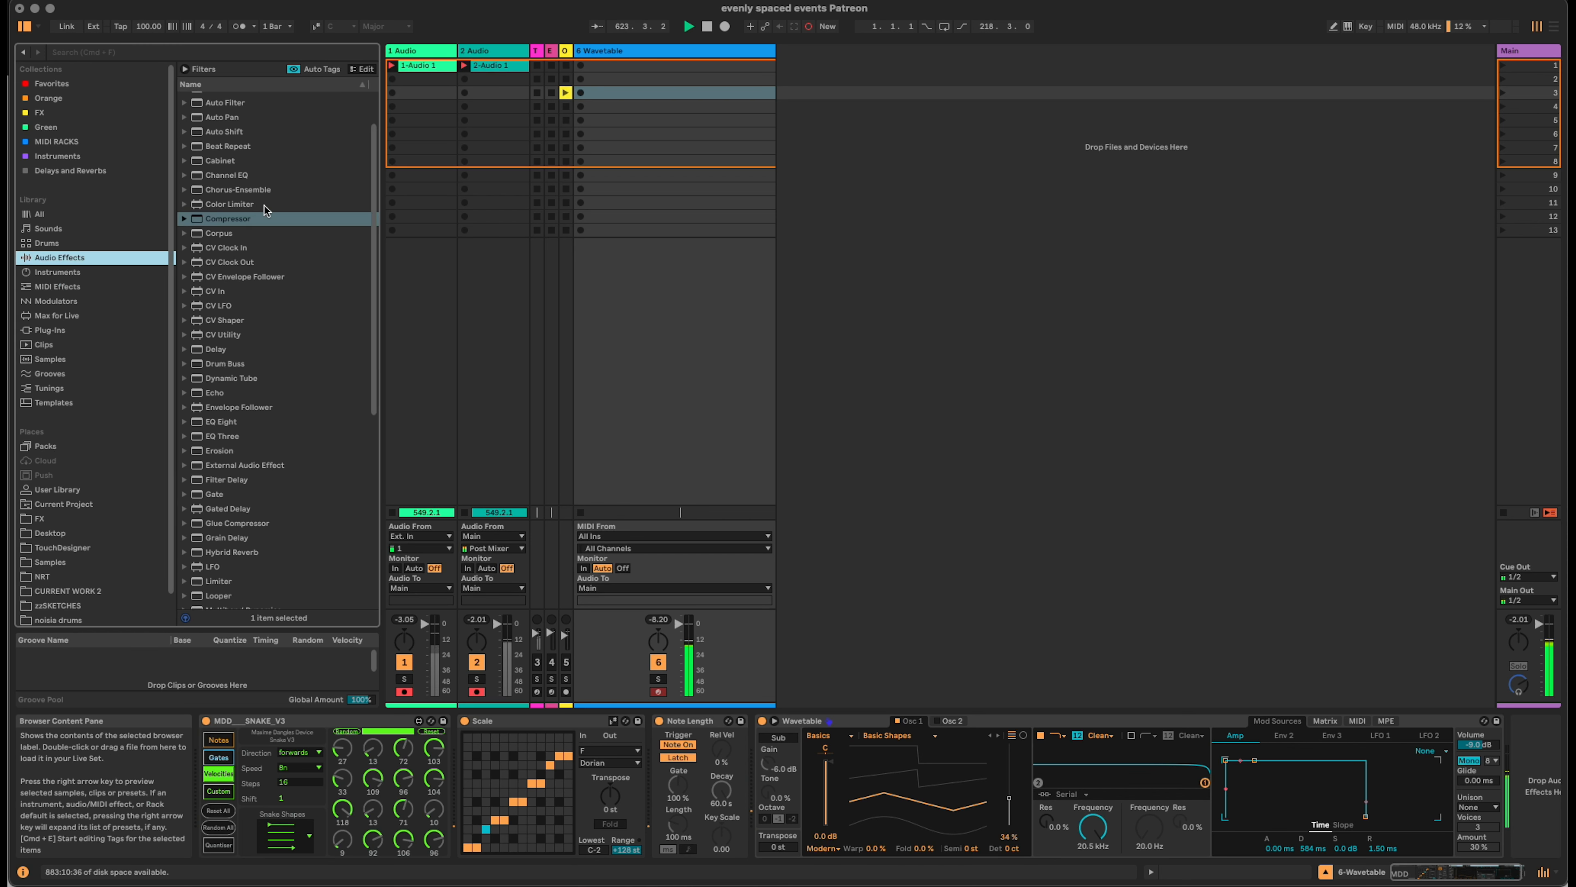
scroll(324, 299, "up", 2)
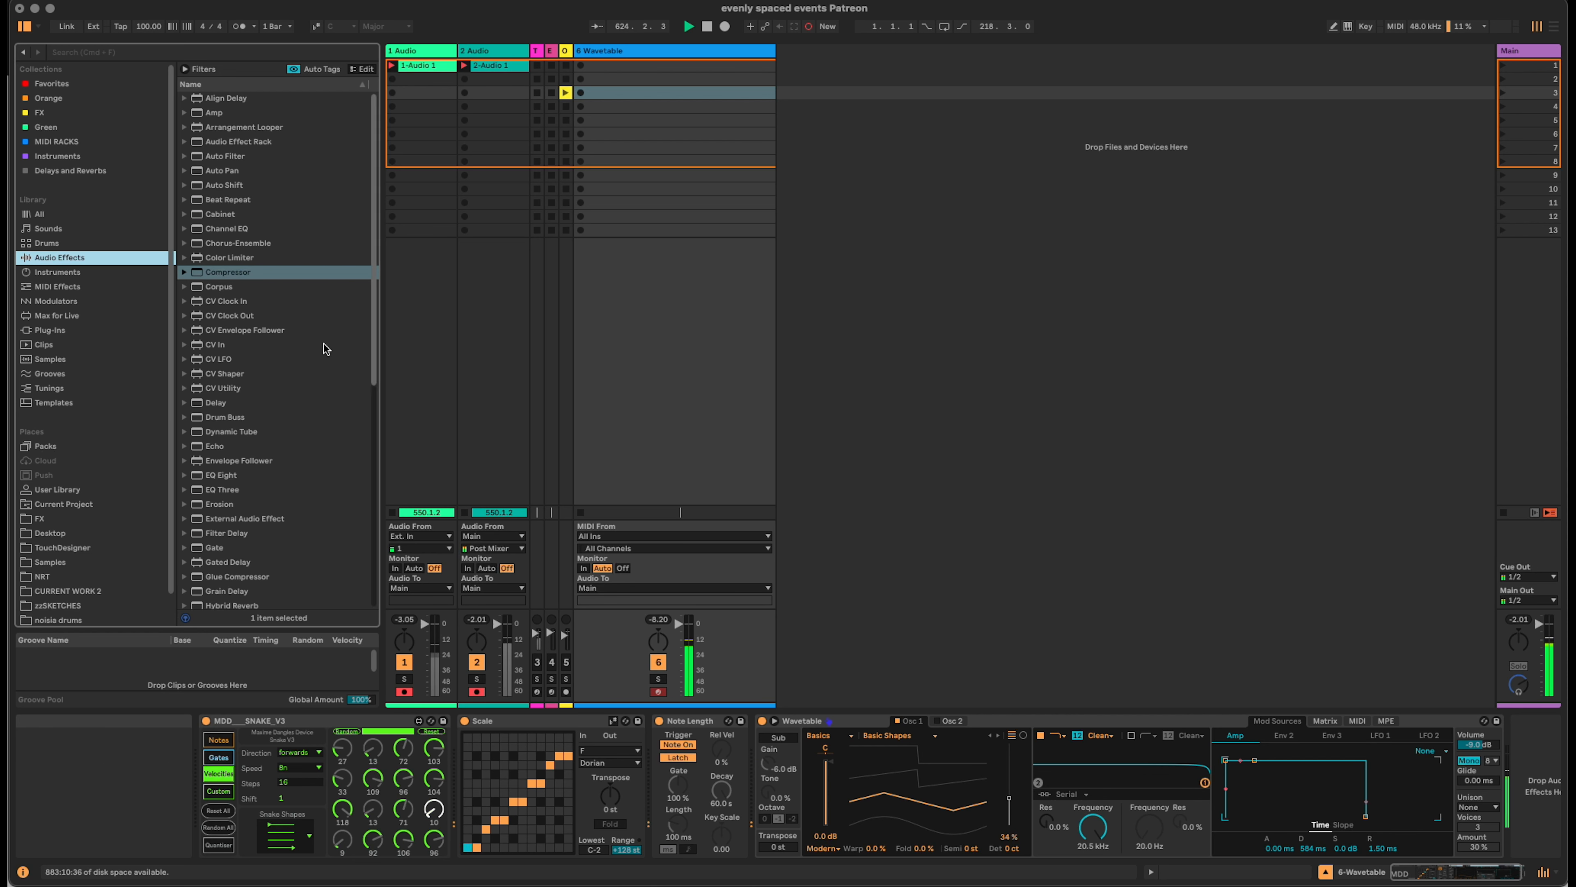
left_click_drag(224, 158, 1533, 795)
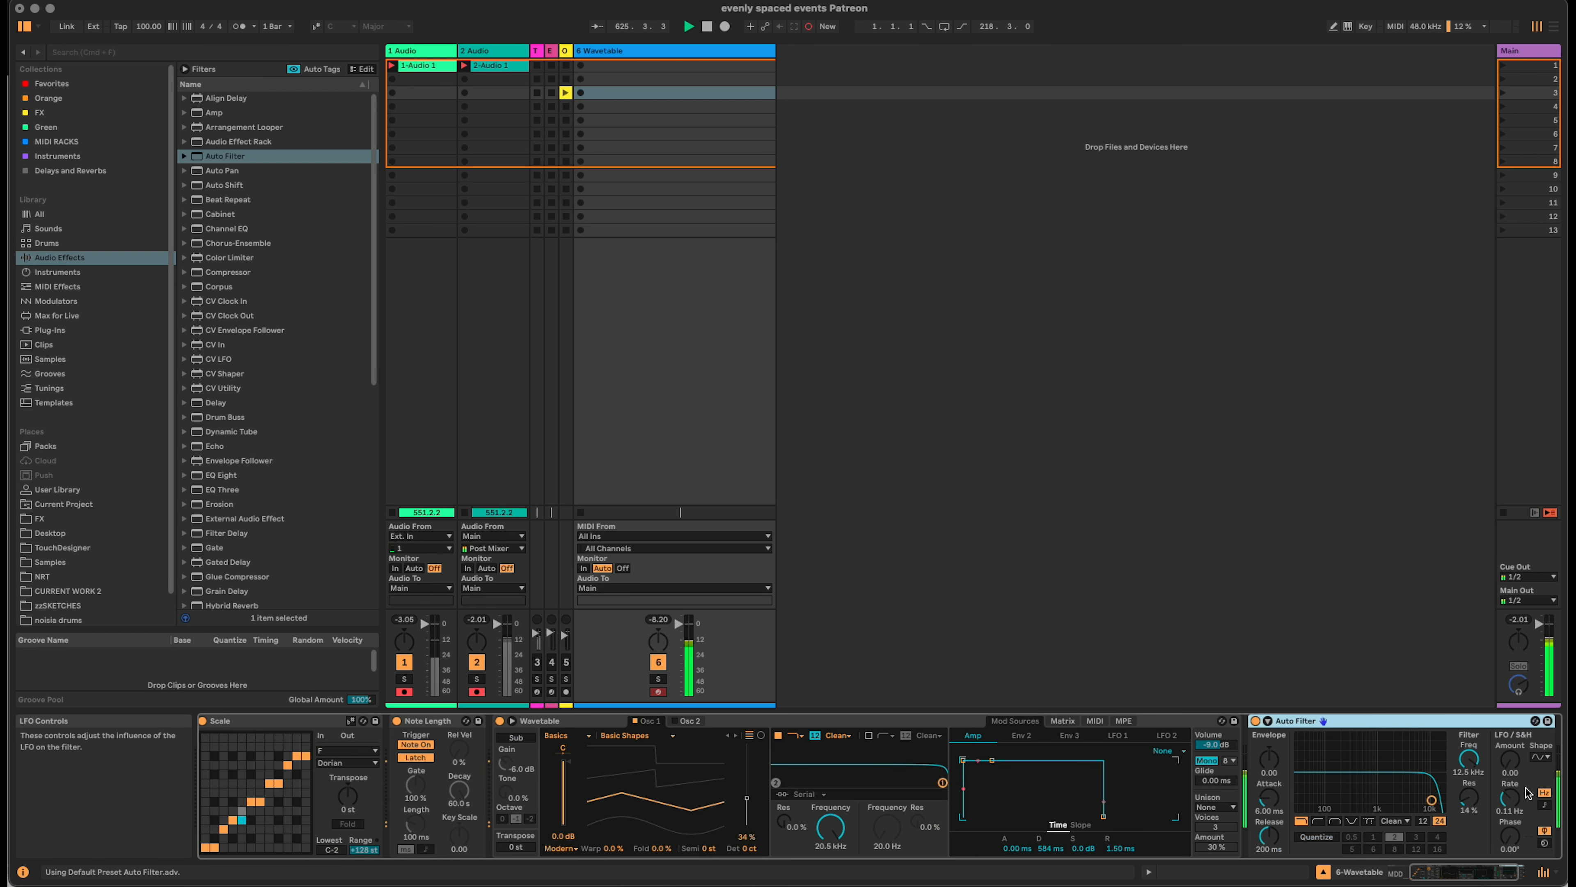
Collapse the Wavetable device and insert an Expression Control MIDI effect between Note Length and Wavetable.
double_click(575, 720)
left_click(1477, 880)
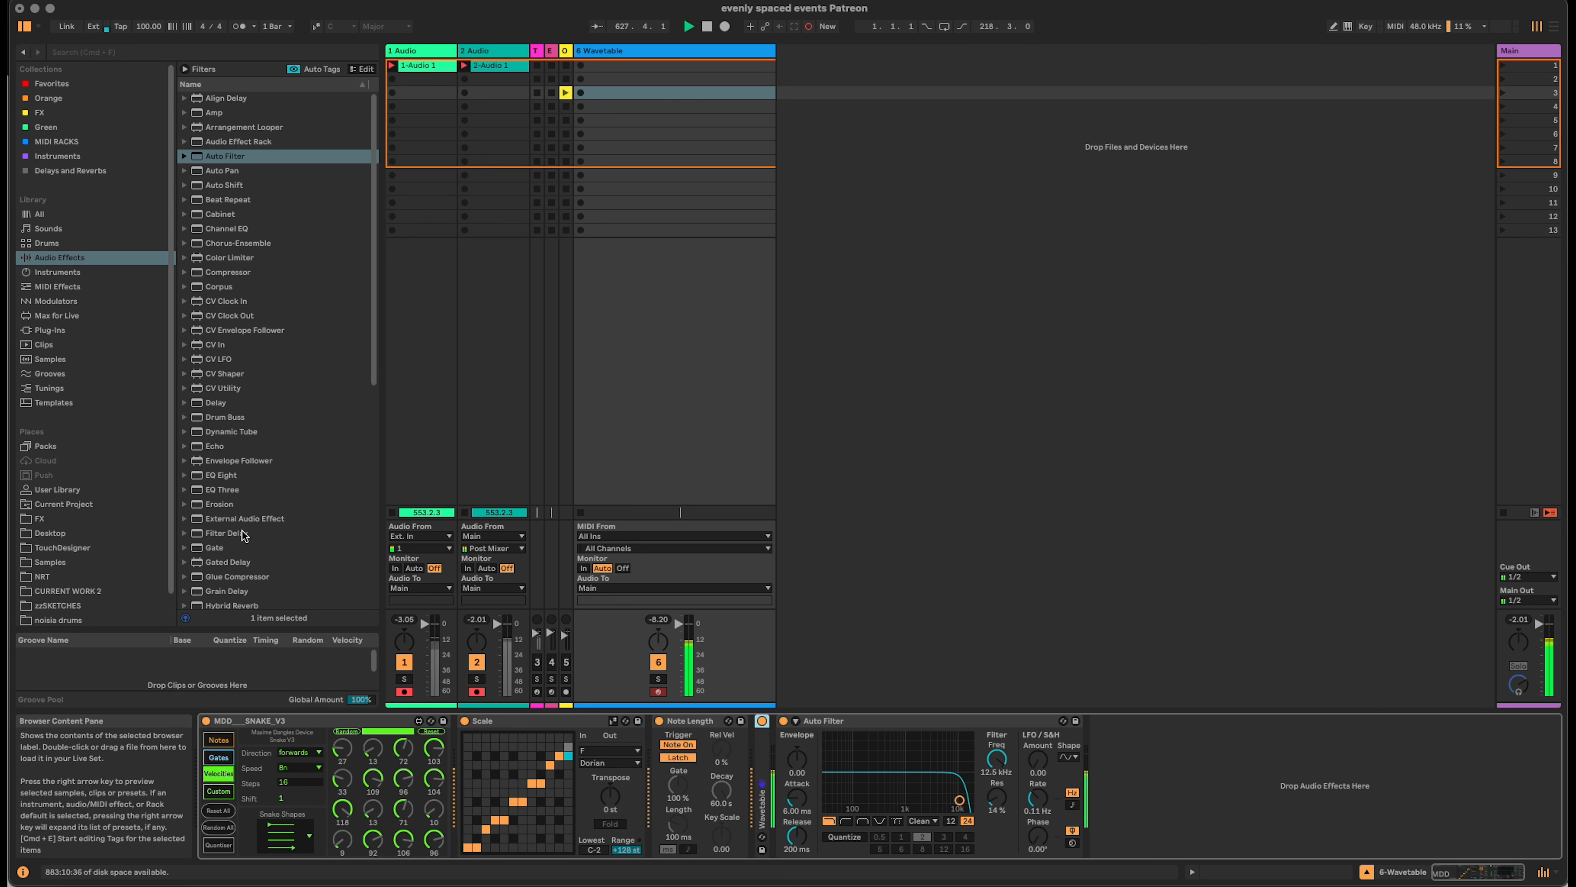
left_click(57, 286)
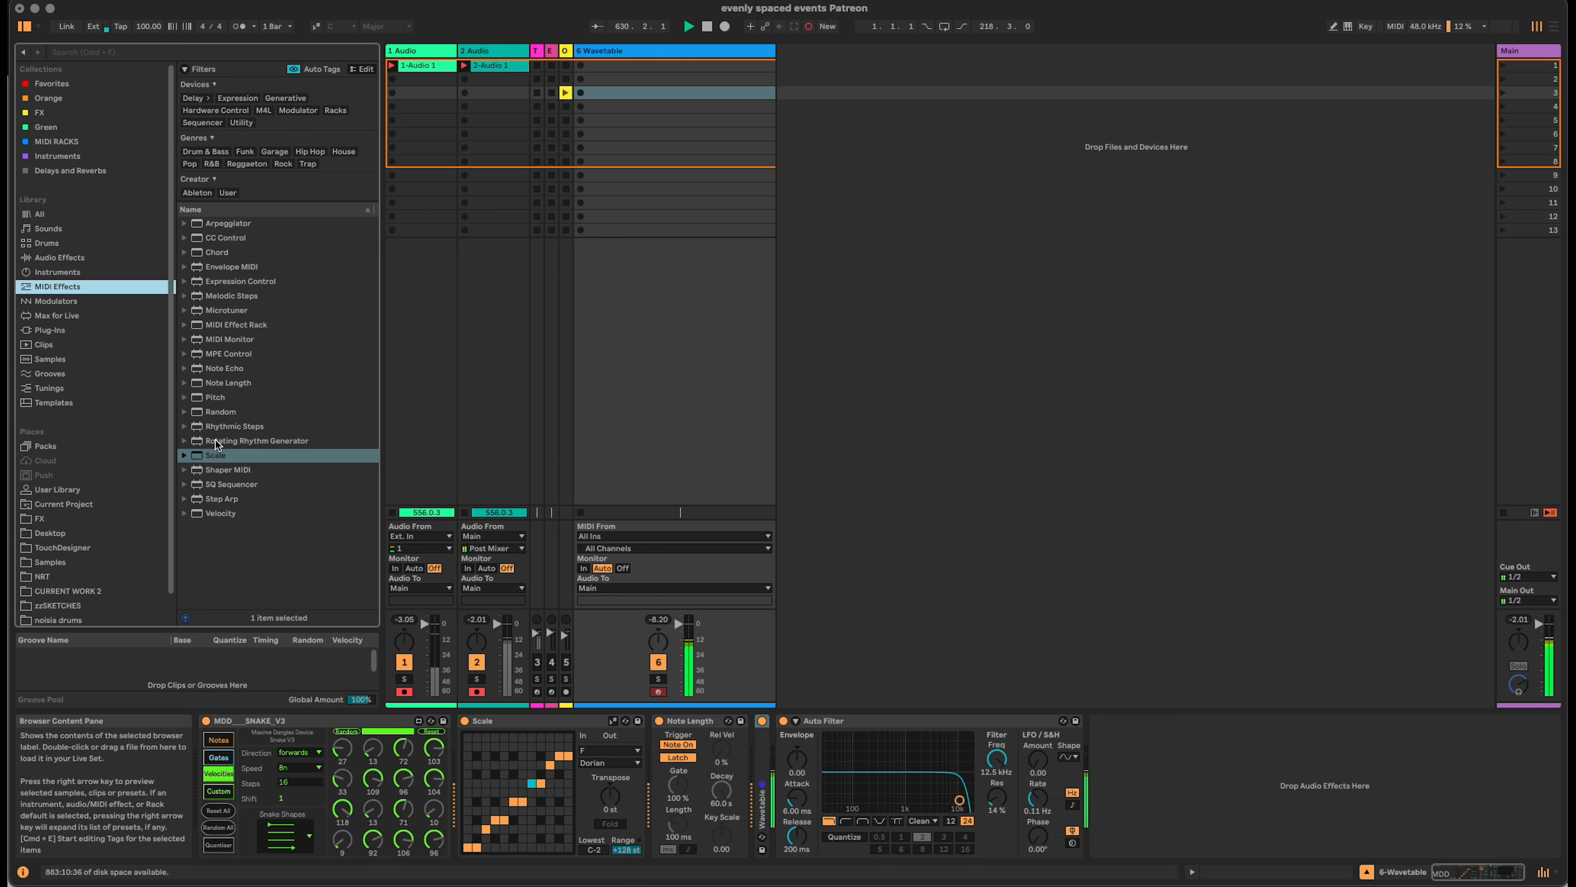
left_click_drag(239, 281, 748, 807)
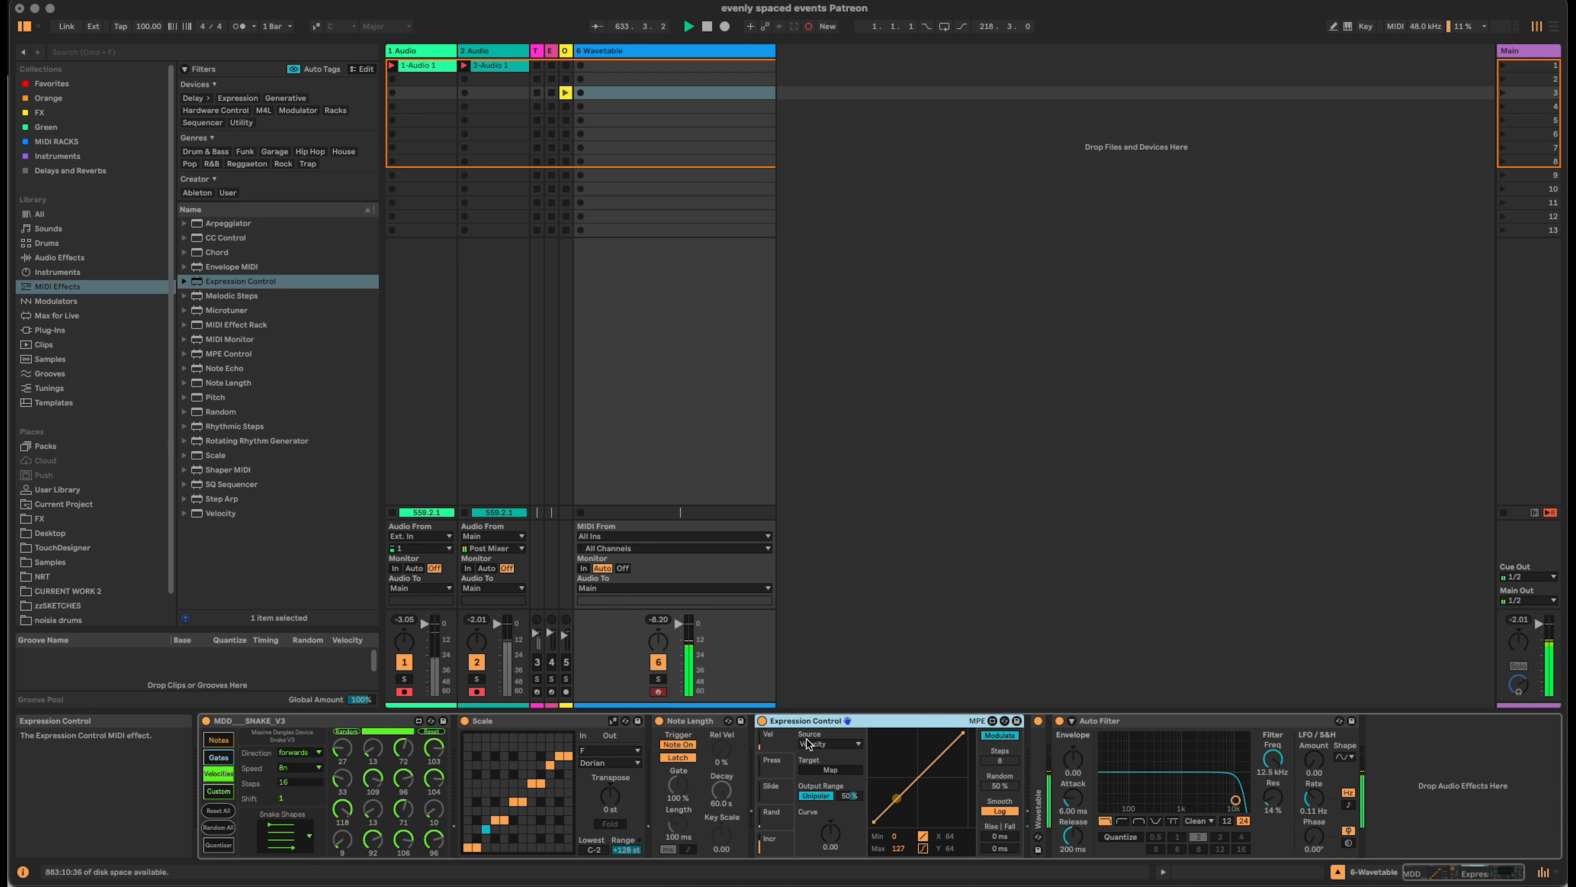
Map Expression Control's velocity output to the Auto Filter frequency and lower the filter frequency to 108 Hz.
left_click(826, 770)
left_click(1269, 761)
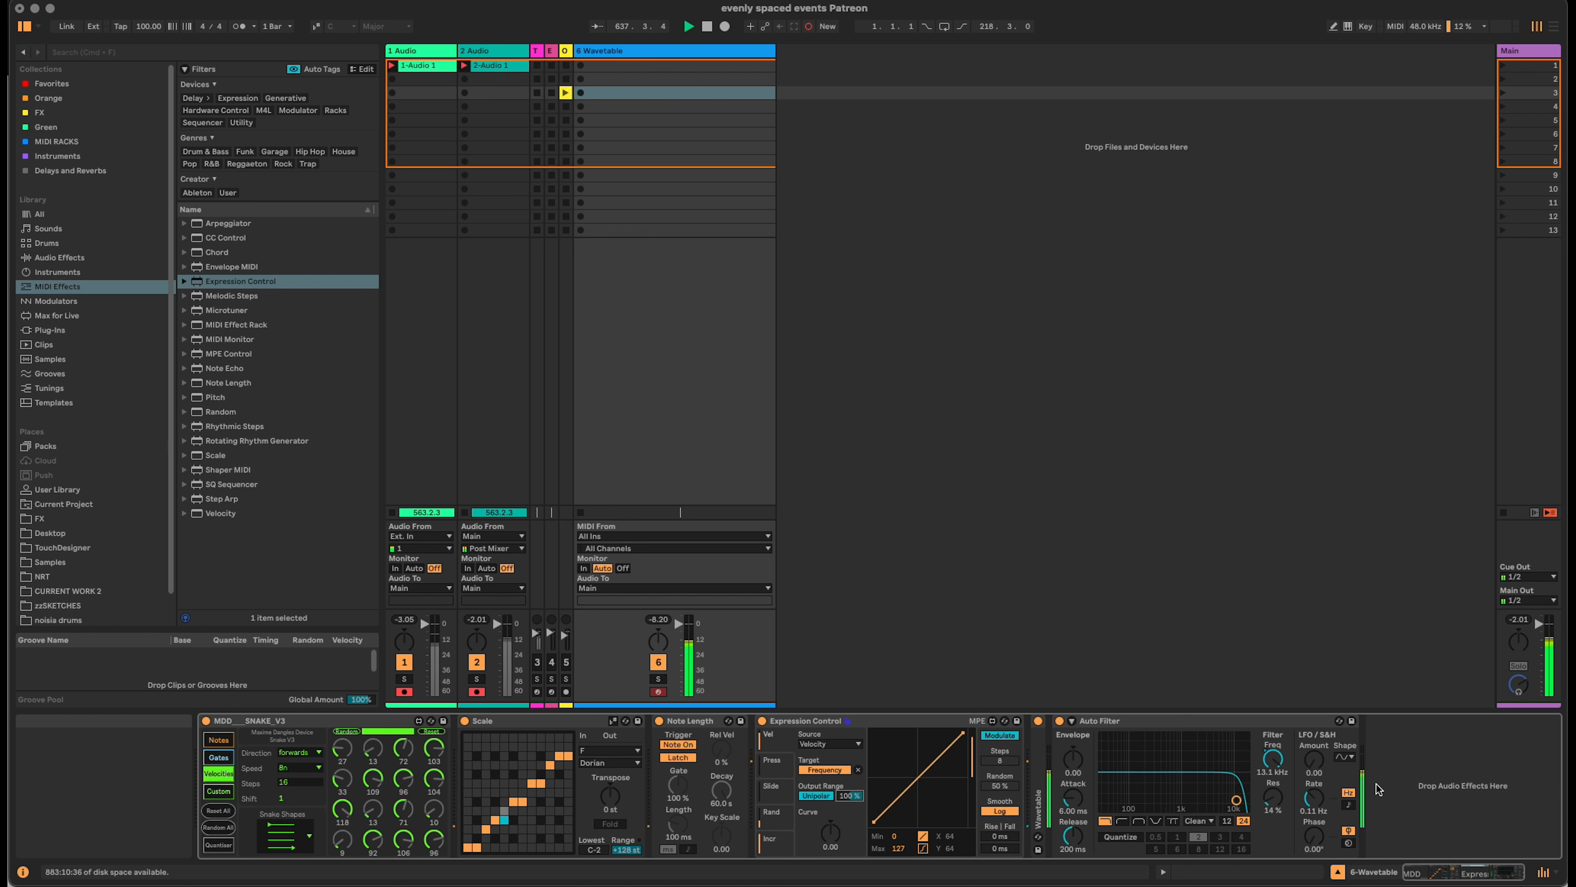
left_click_drag(1272, 761, 1272, 832)
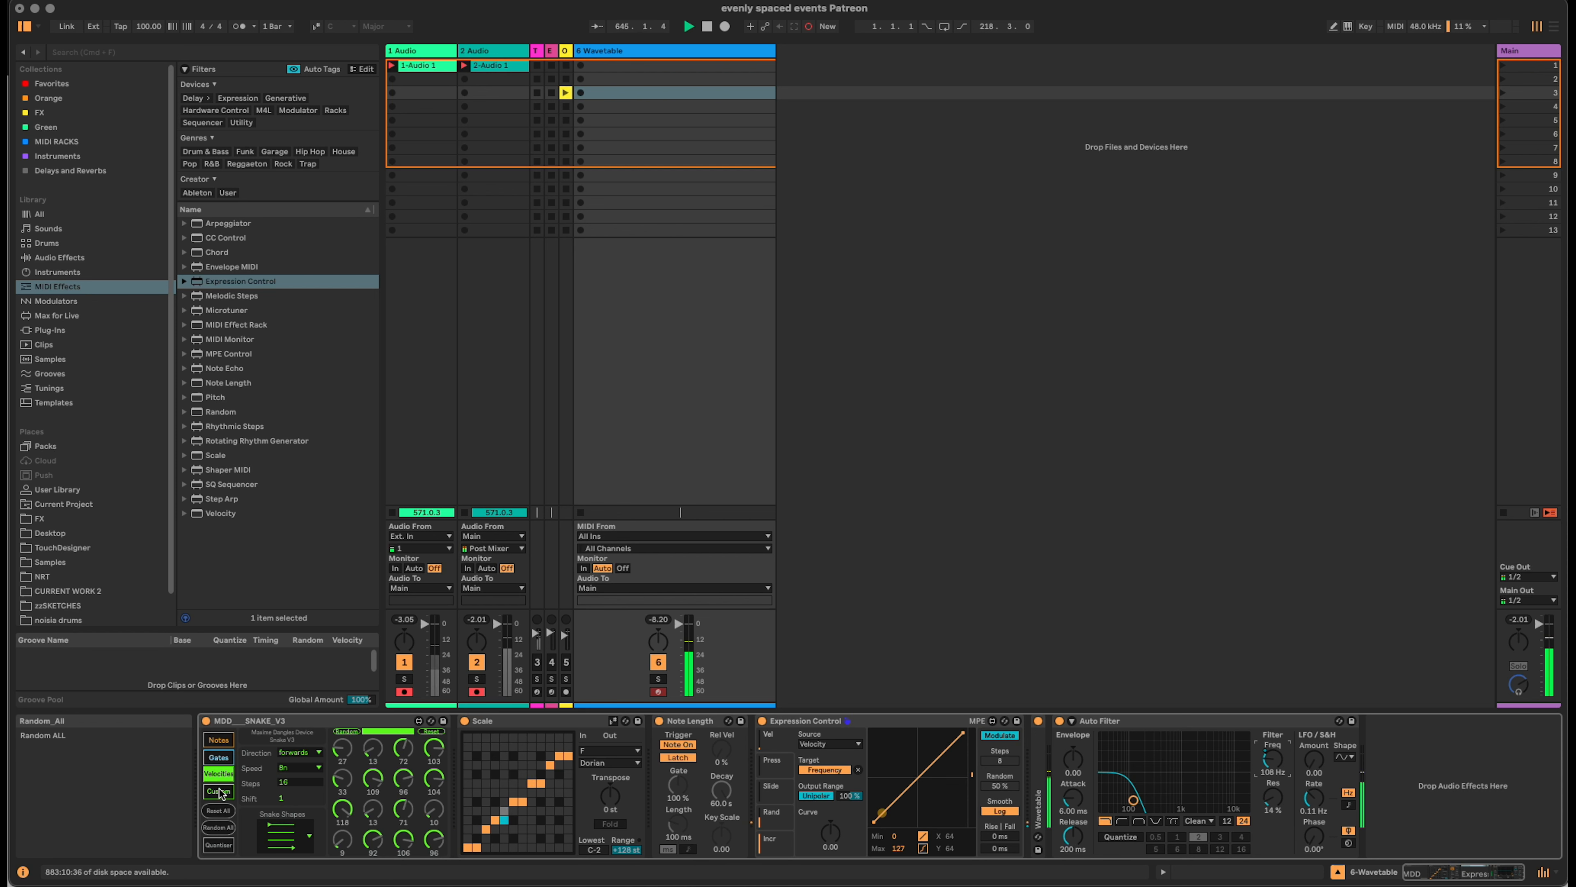
Try the vertical zigzag and spiral shapes on Snake's note sequence and return it to straight horizontal rows.
left_click(218, 741)
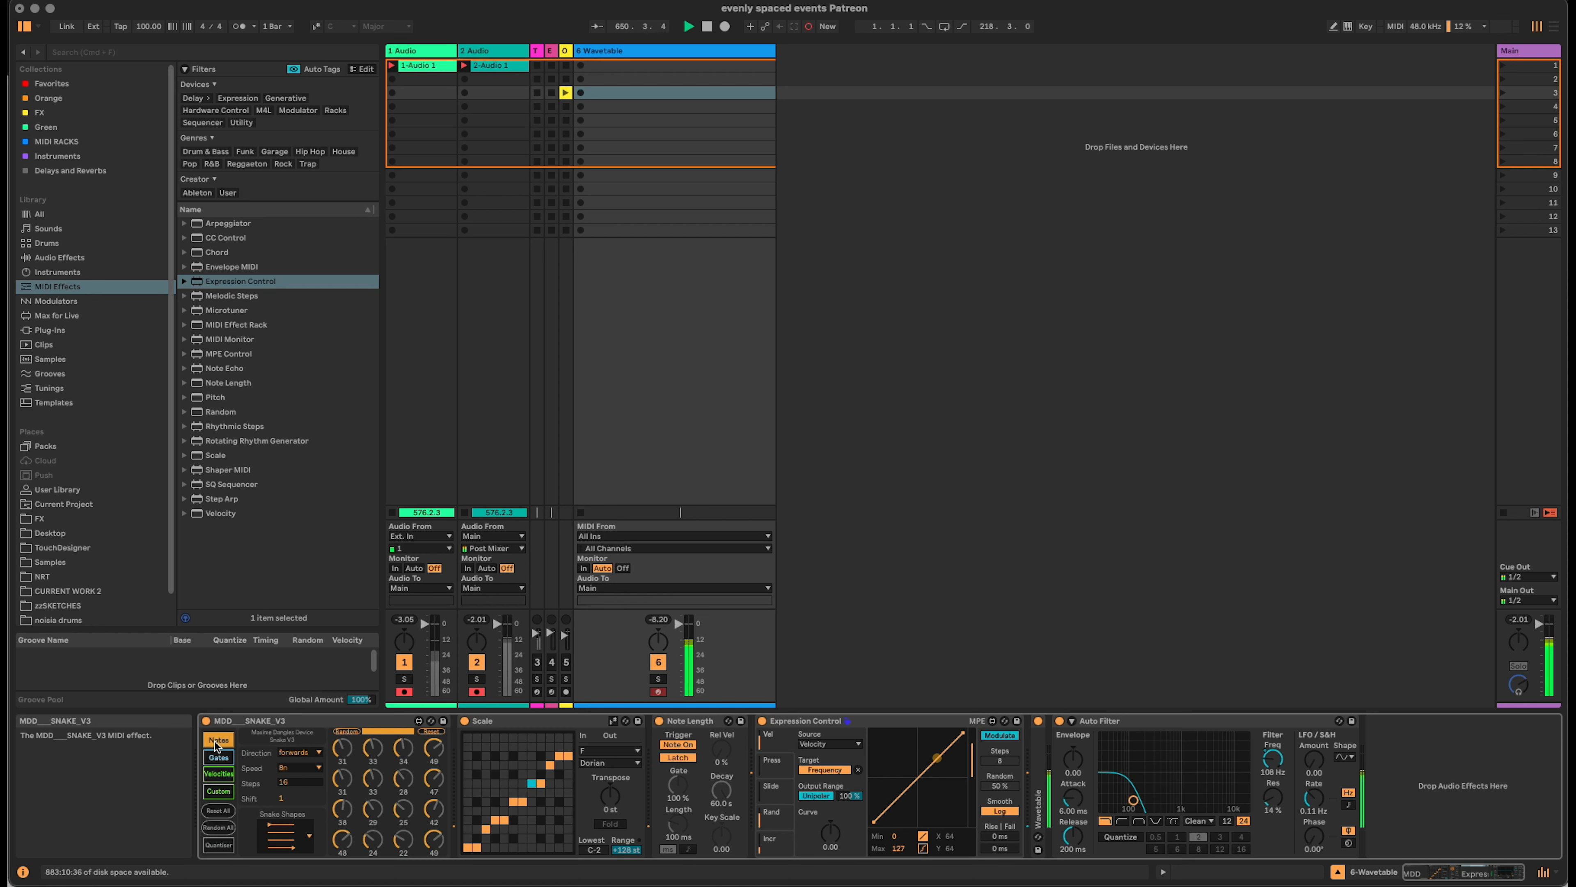
left_click(284, 838)
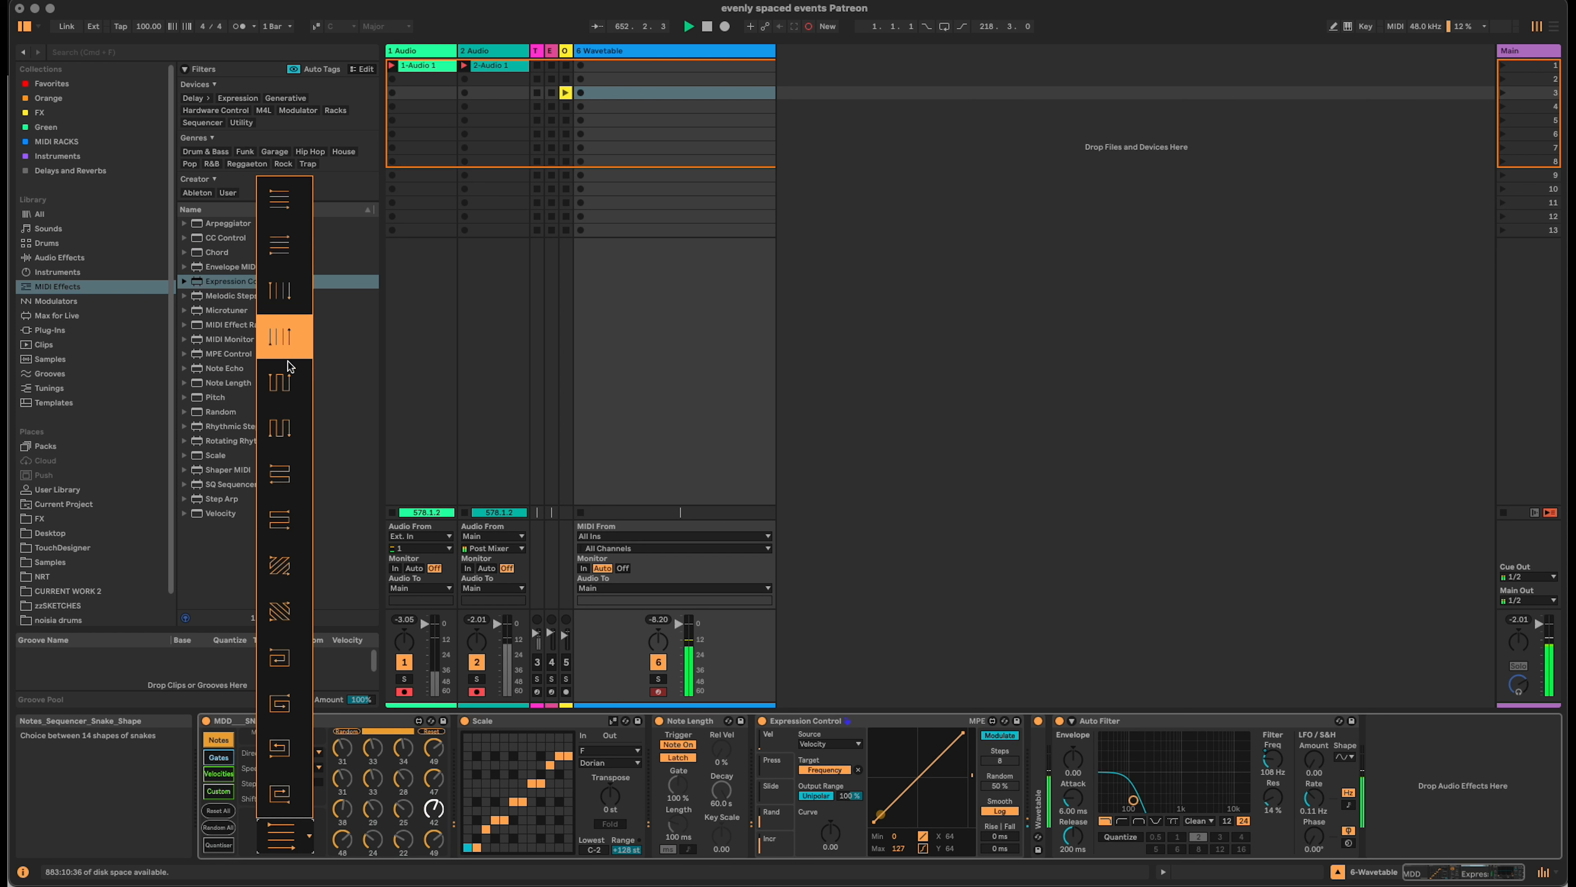
left_click(290, 381)
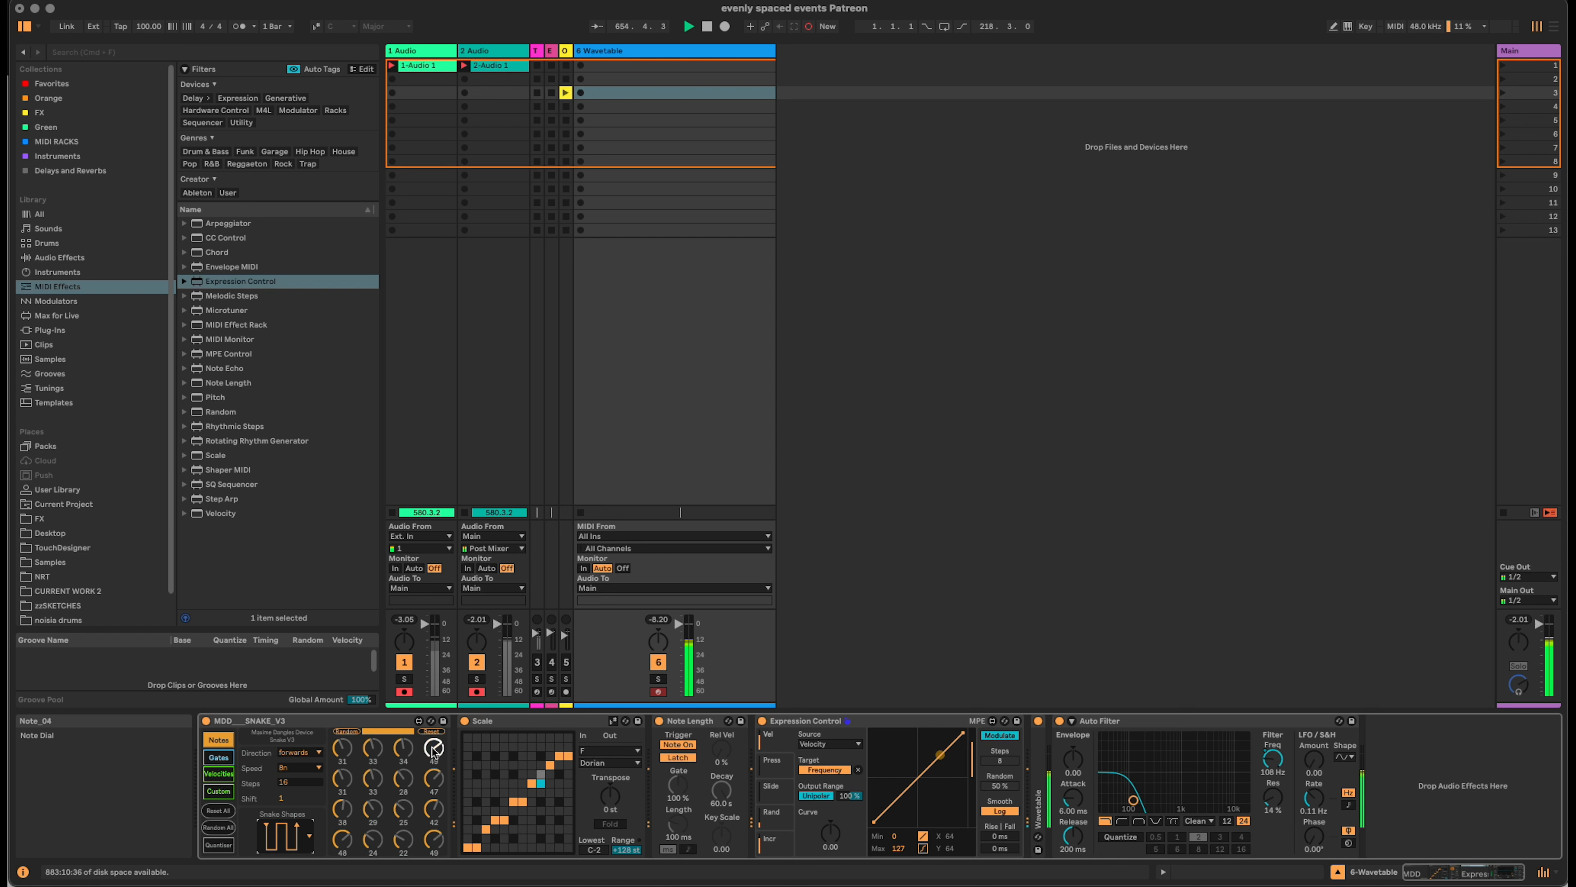
left_click(291, 842)
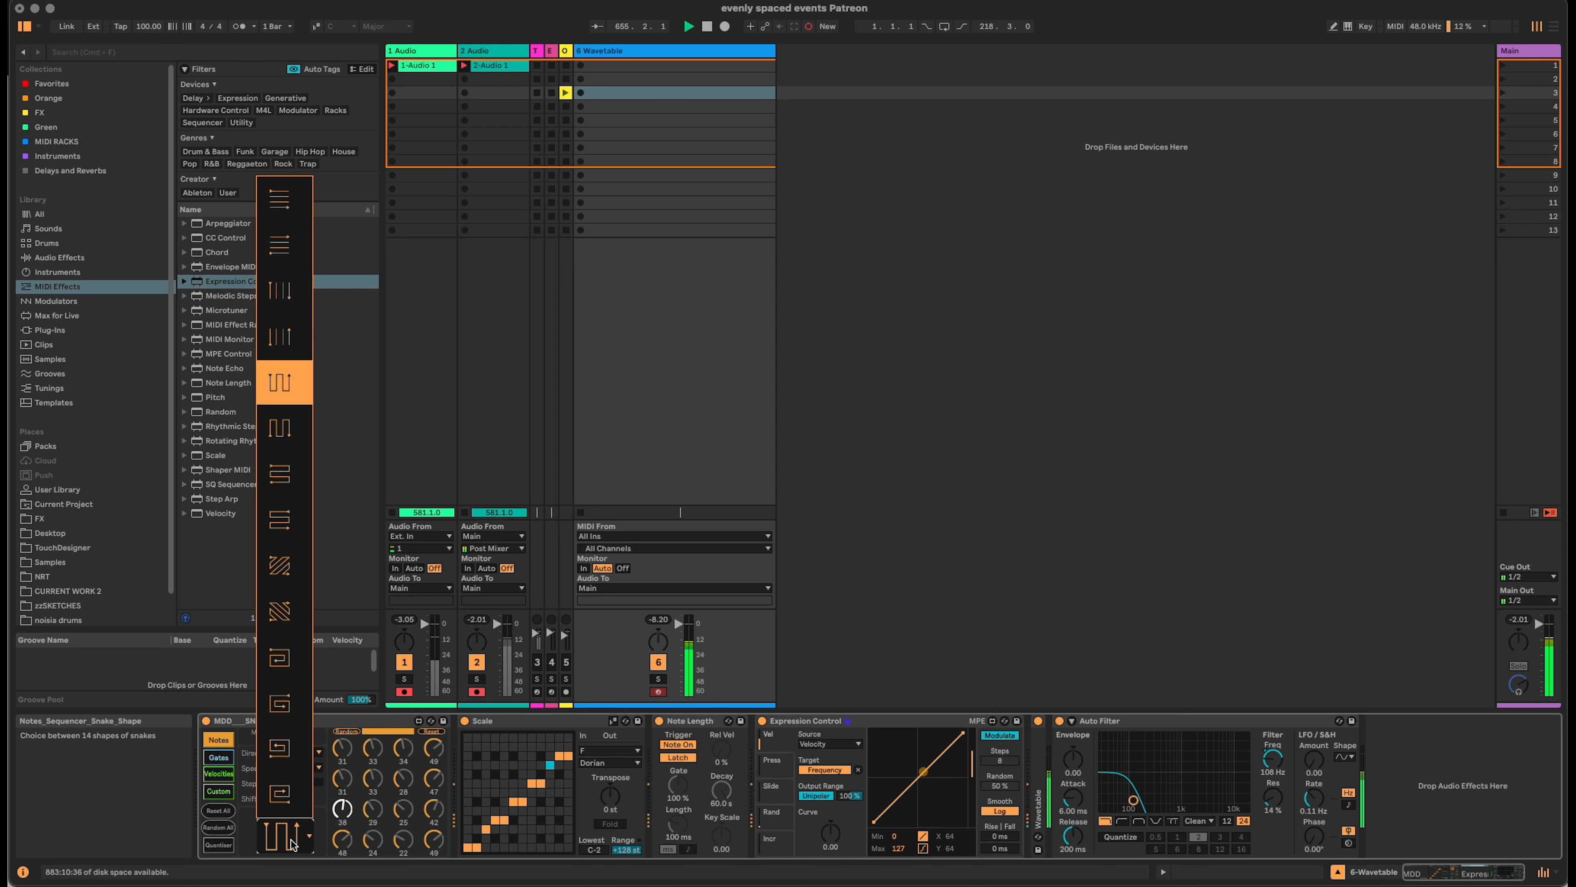
left_click(284, 704)
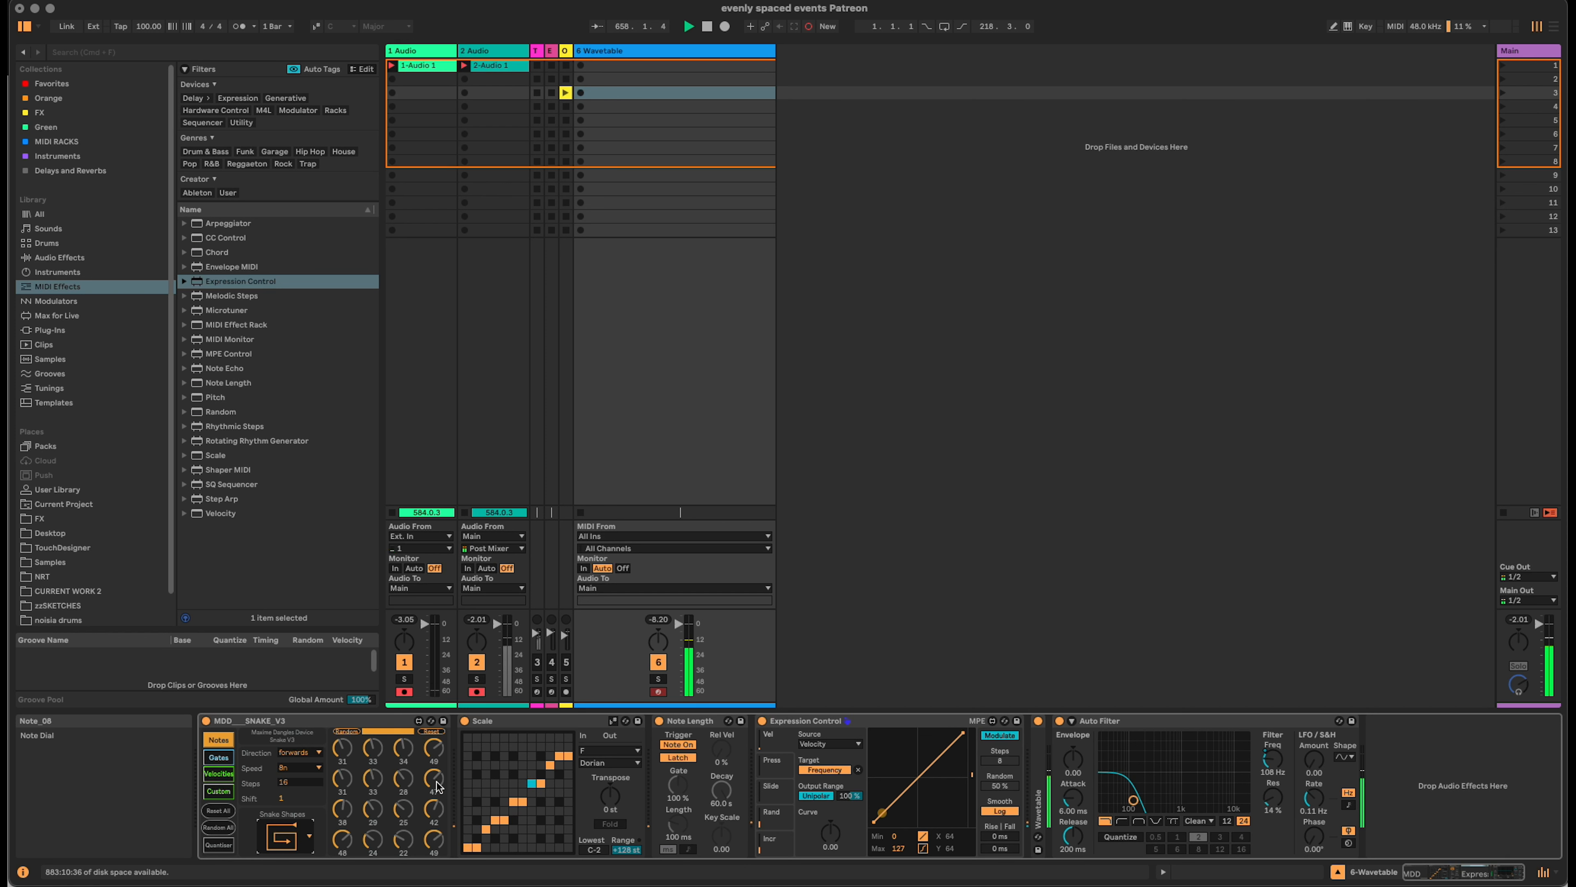
left_click(284, 837)
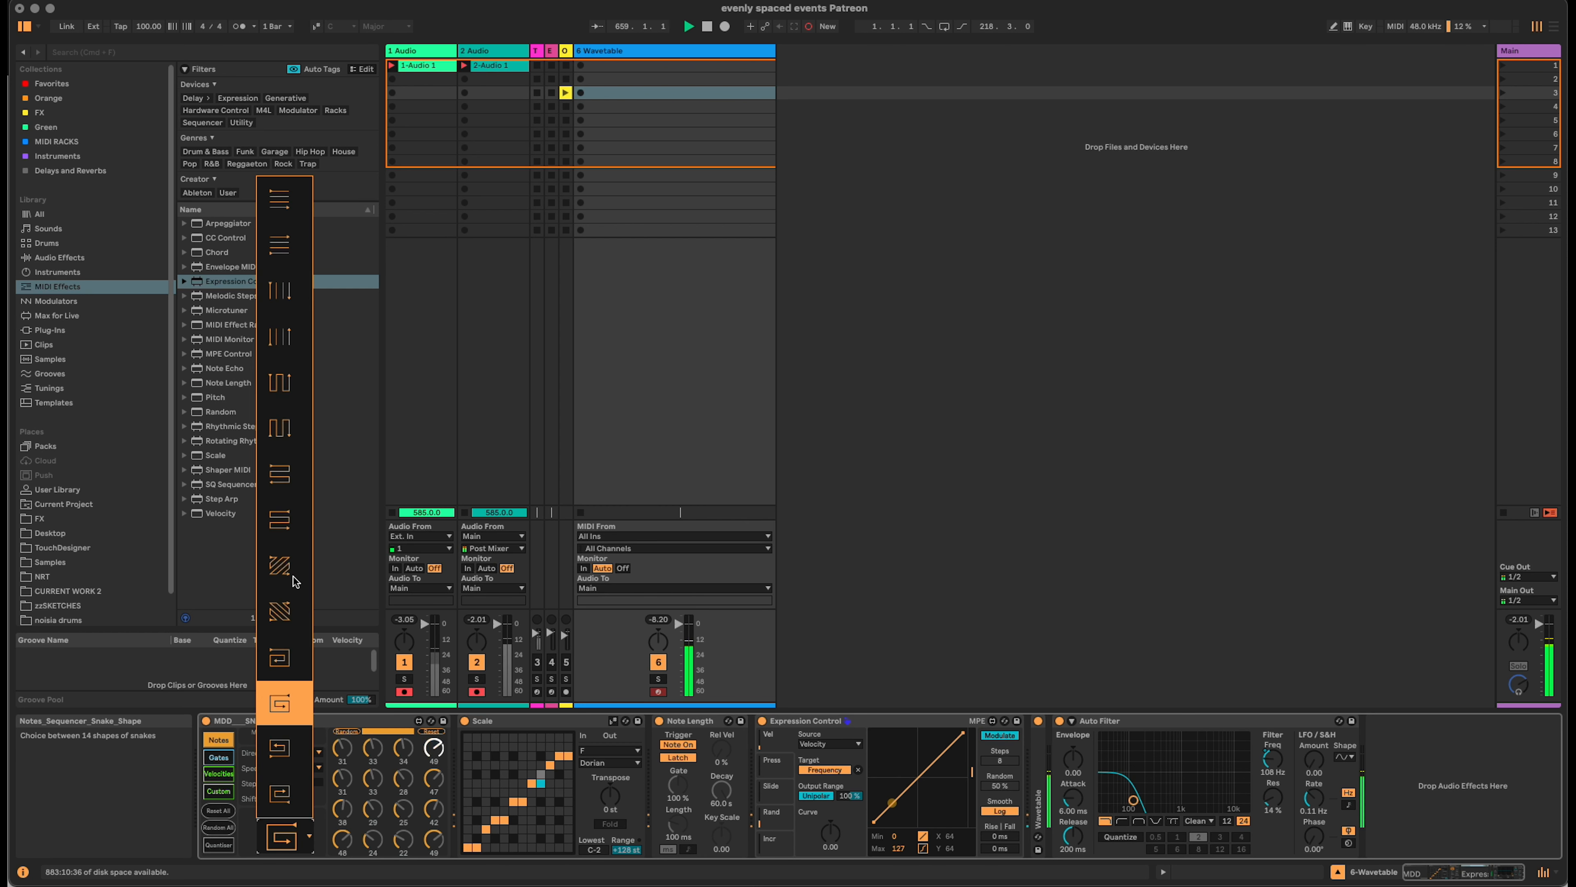
left_click(298, 203)
left_click(219, 773)
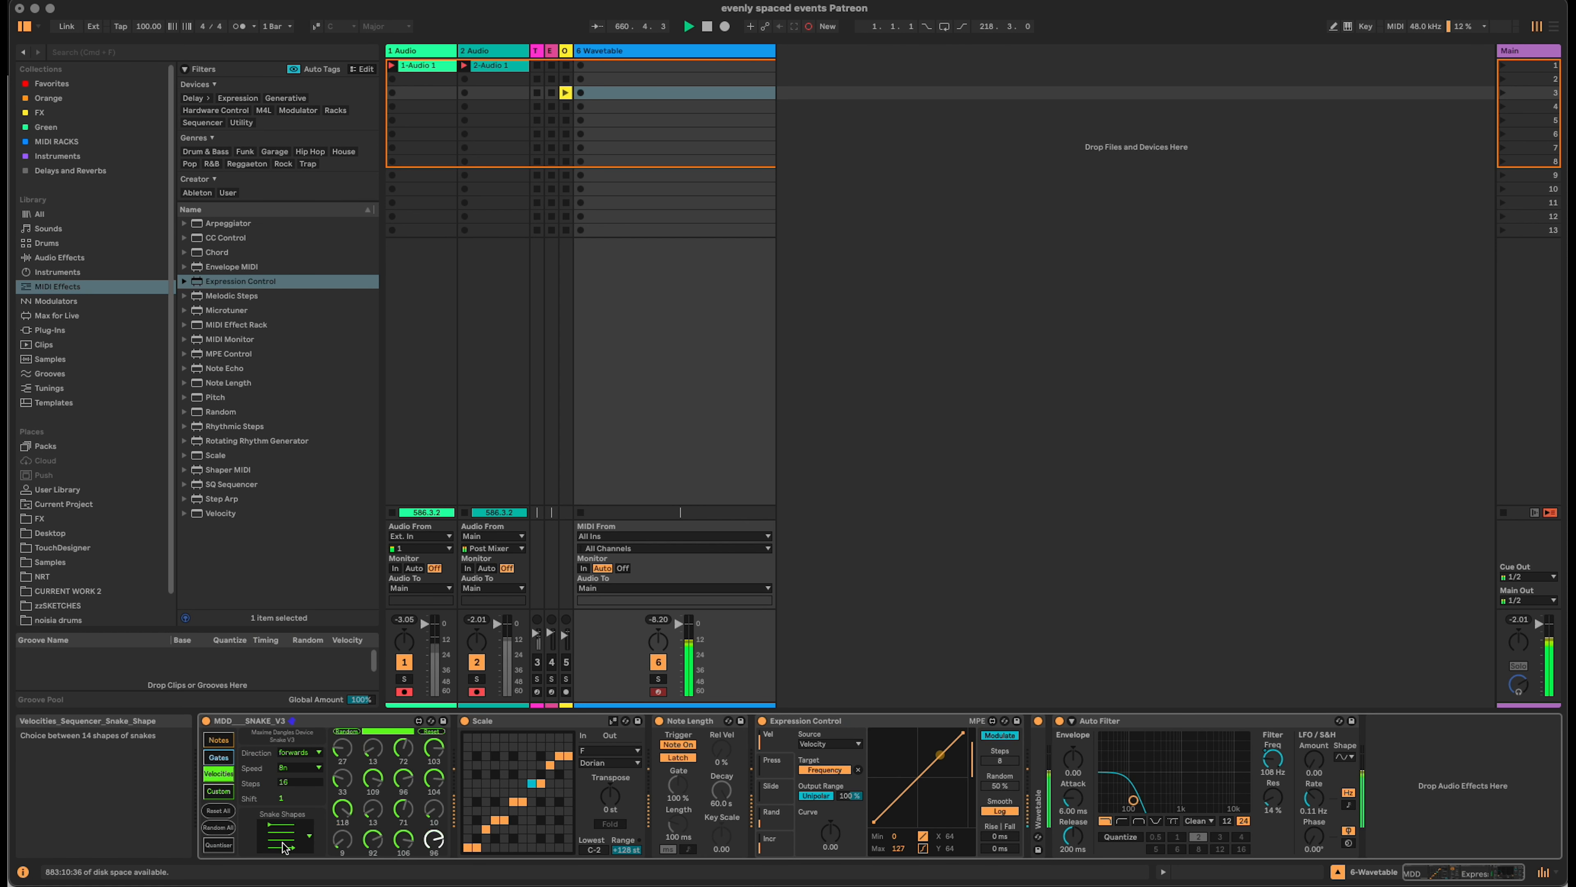
left_click(217, 741)
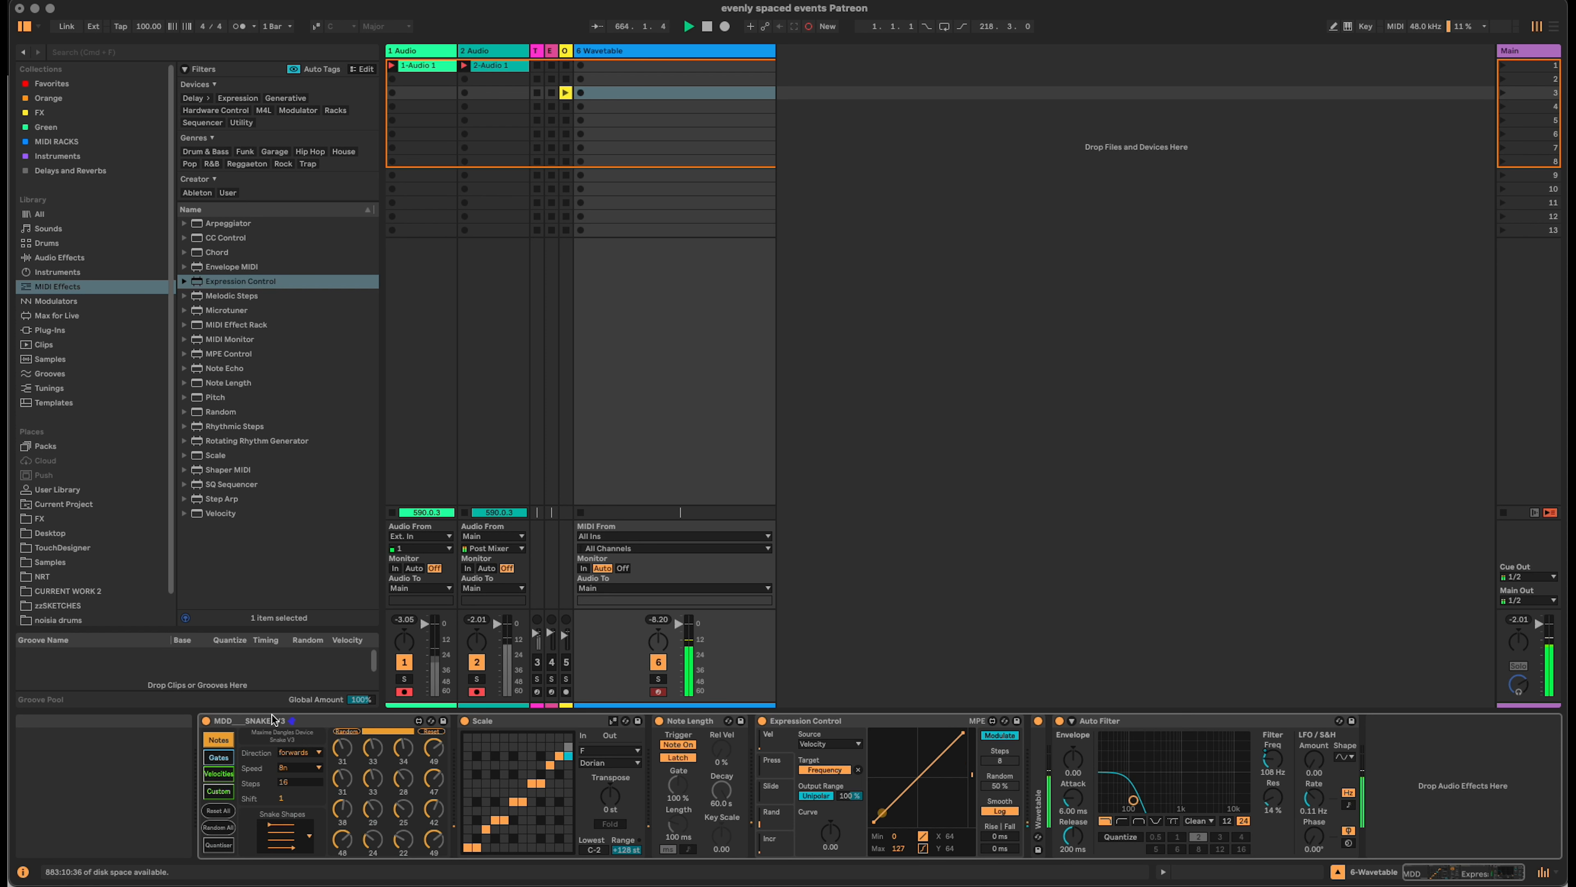
Group all devices from Snake through Auto Filter into an Instrument Rack and show 16 macro controls.
left_click(303, 726)
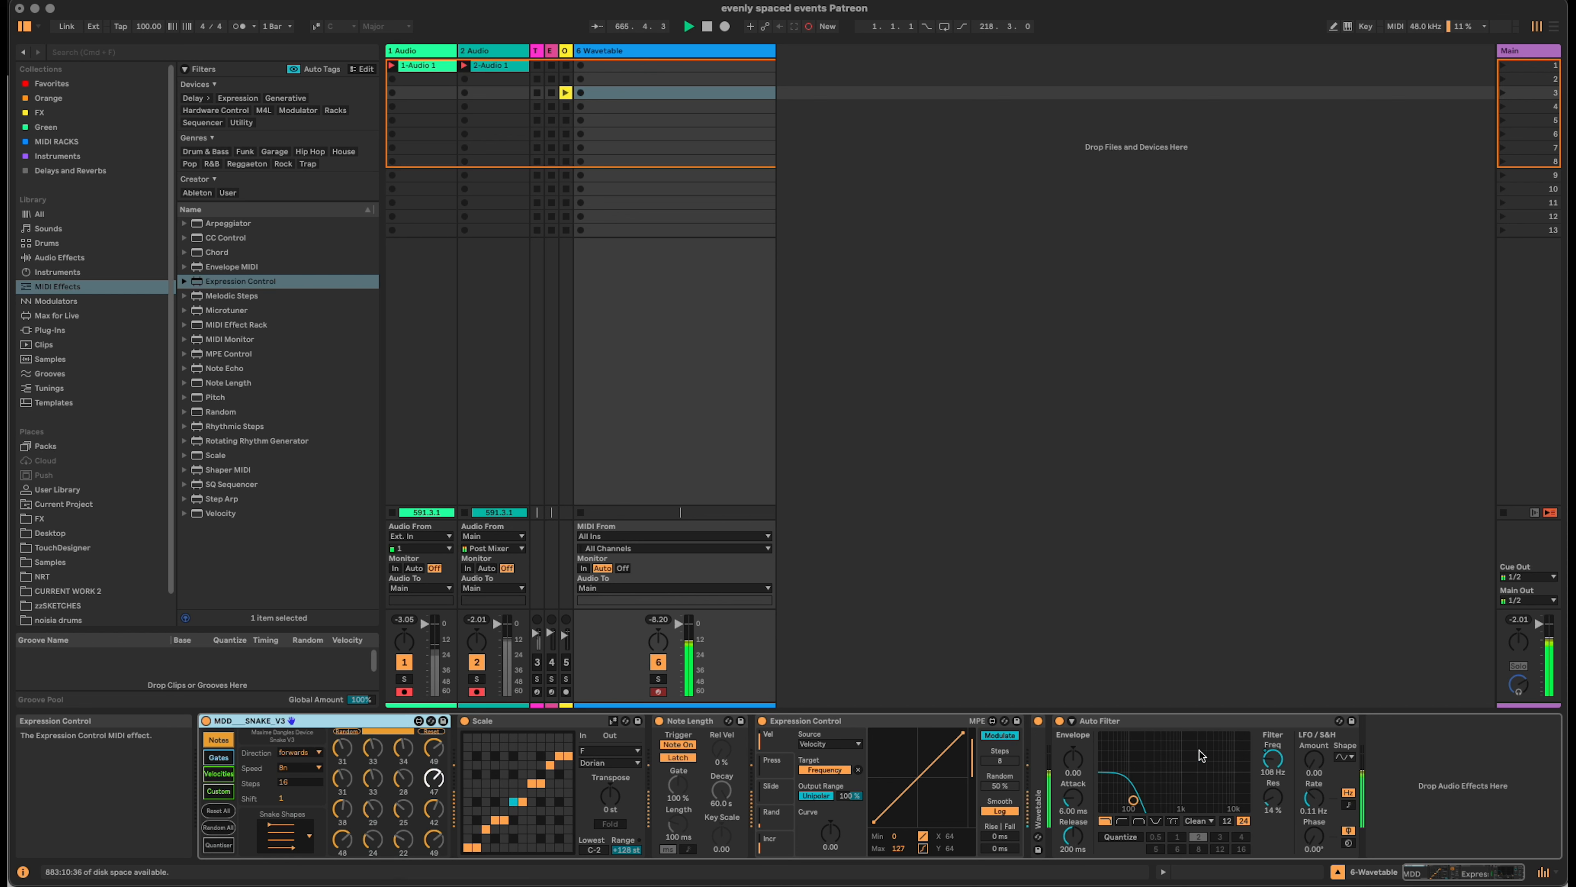
left_click(1238, 722, "shift")
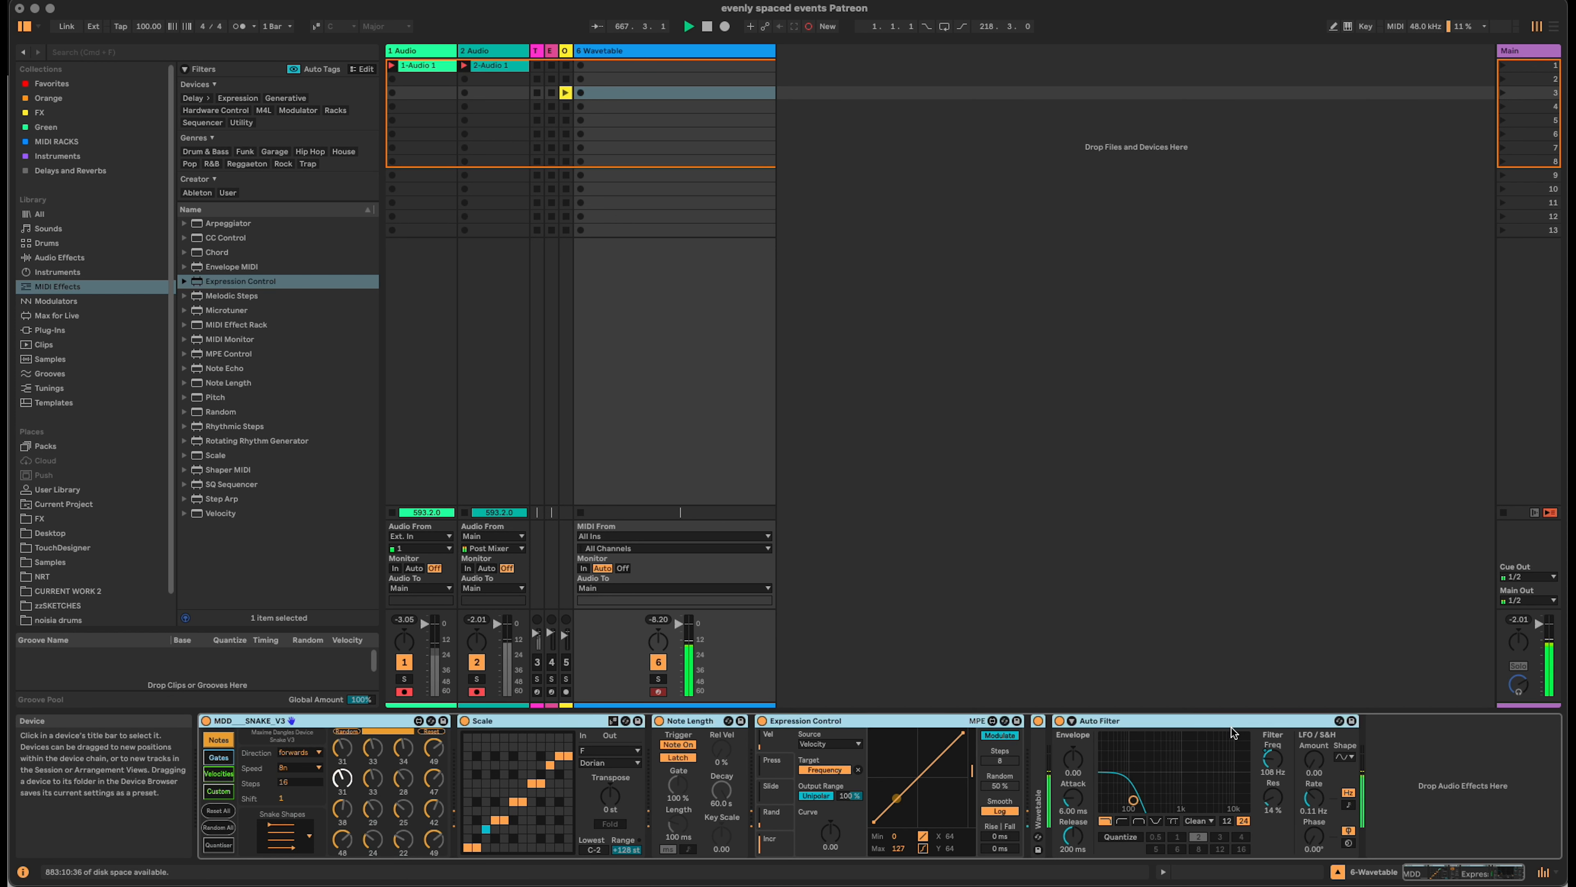
key("super+g")
left_click(207, 738)
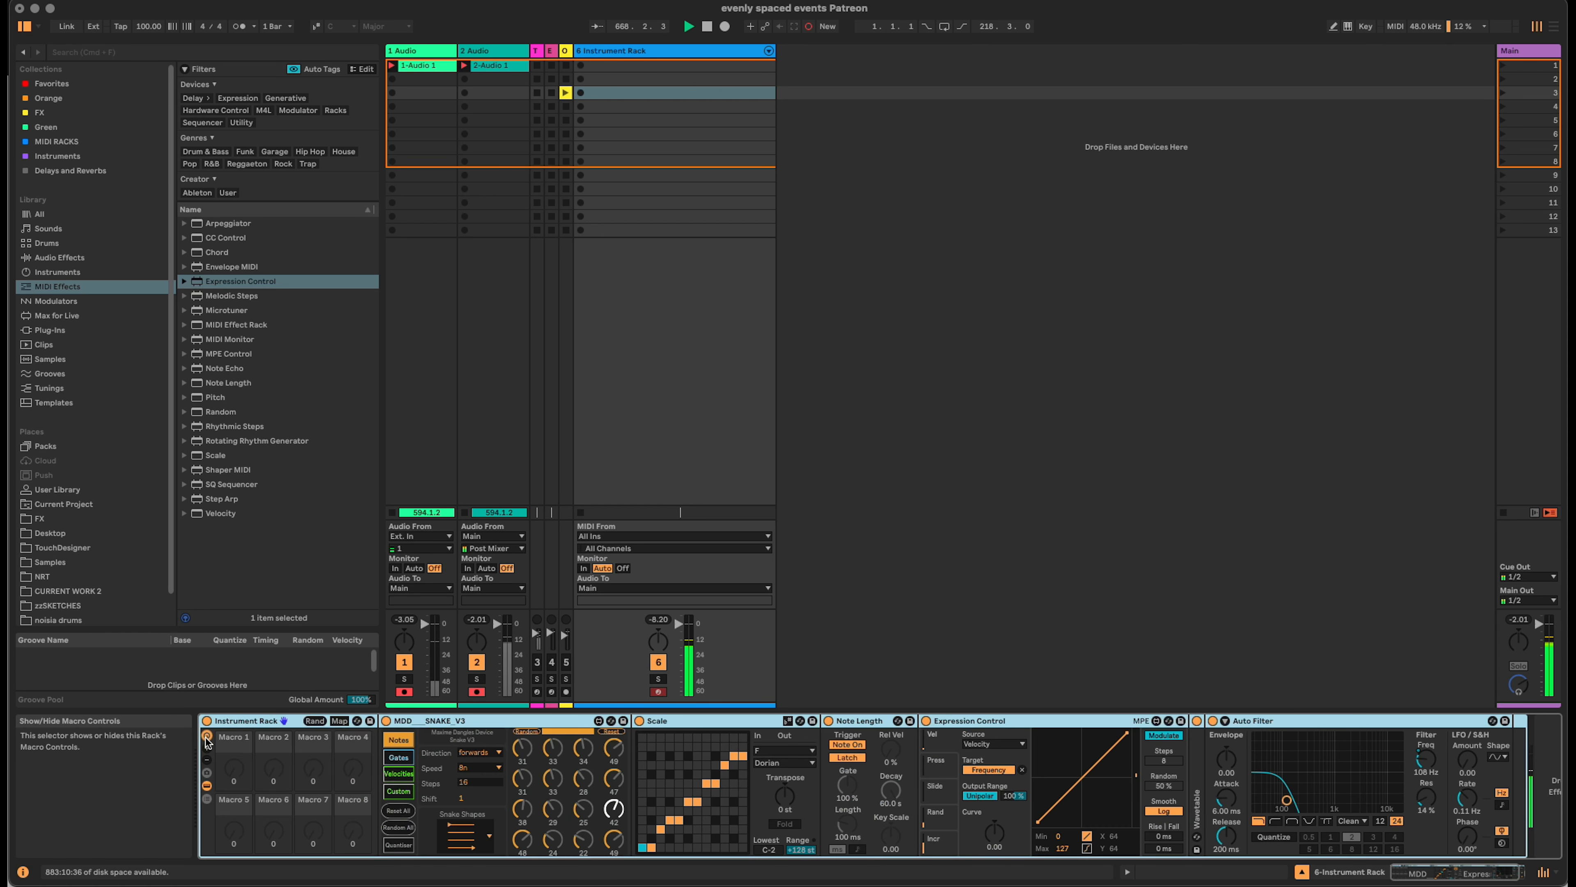
left_click(207, 750)
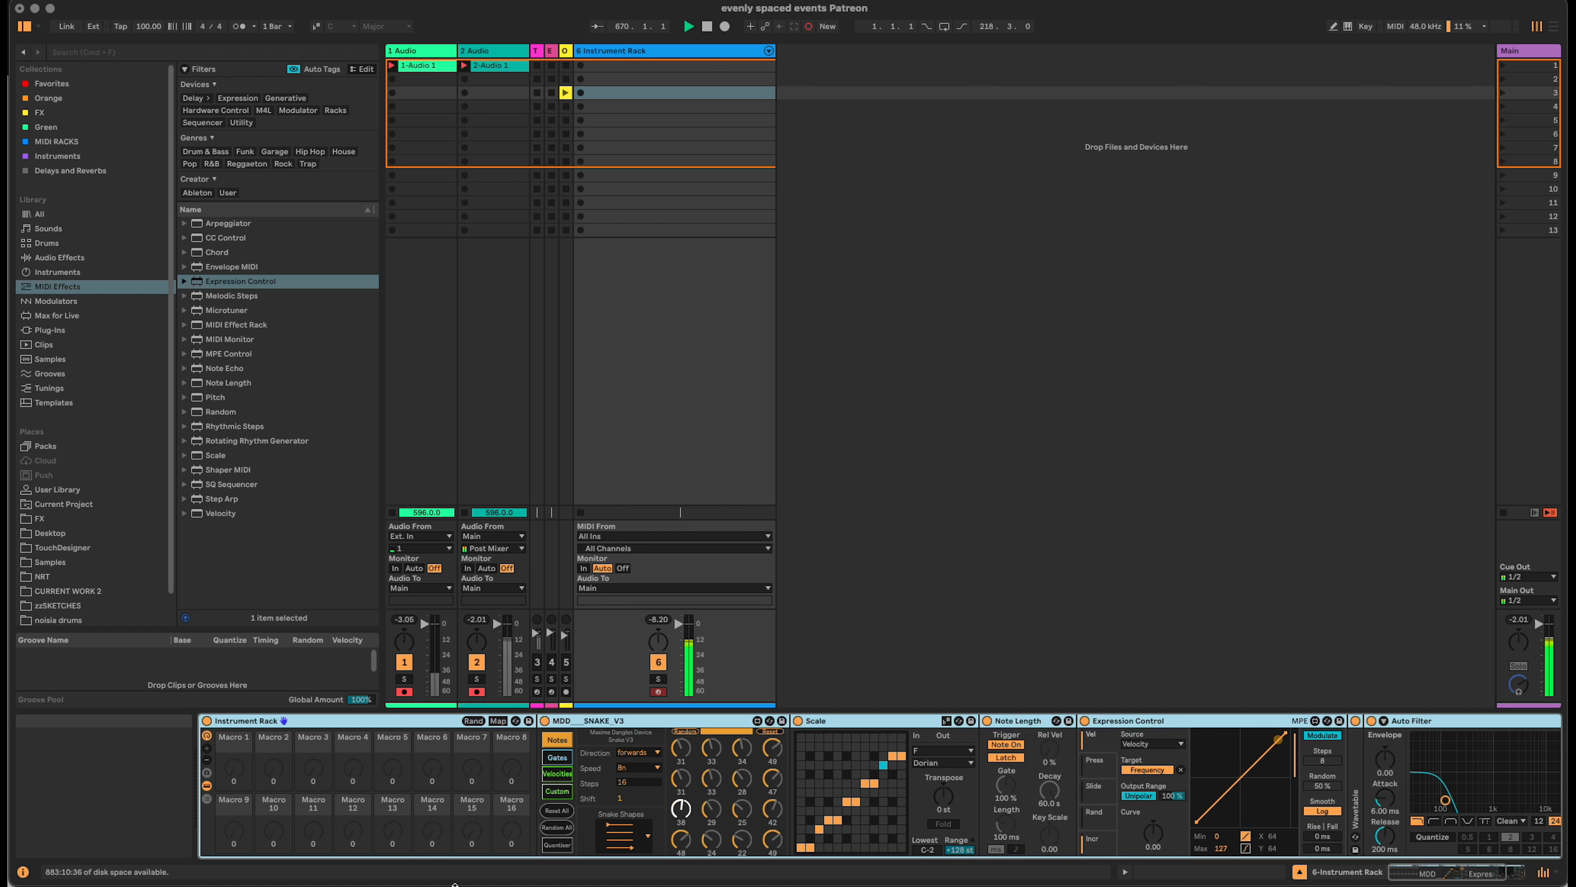
Collapse Scale, Note Length and Expression Control in the rack, leaving the Wavetable instrument expanded.
double_click(832, 720)
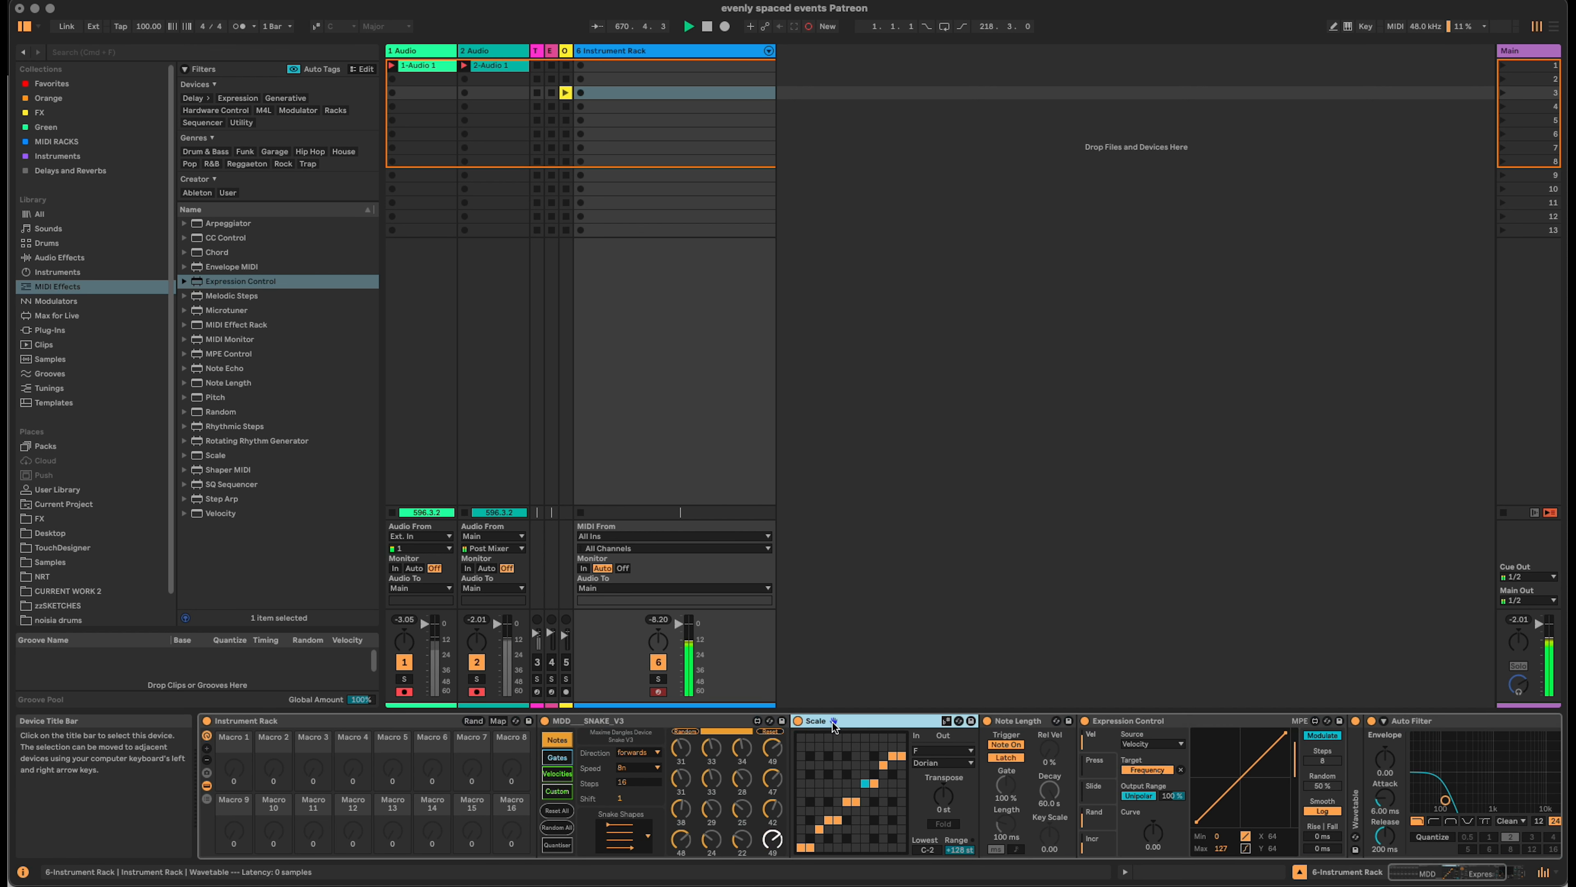
double_click(832, 720)
double_click(832, 721)
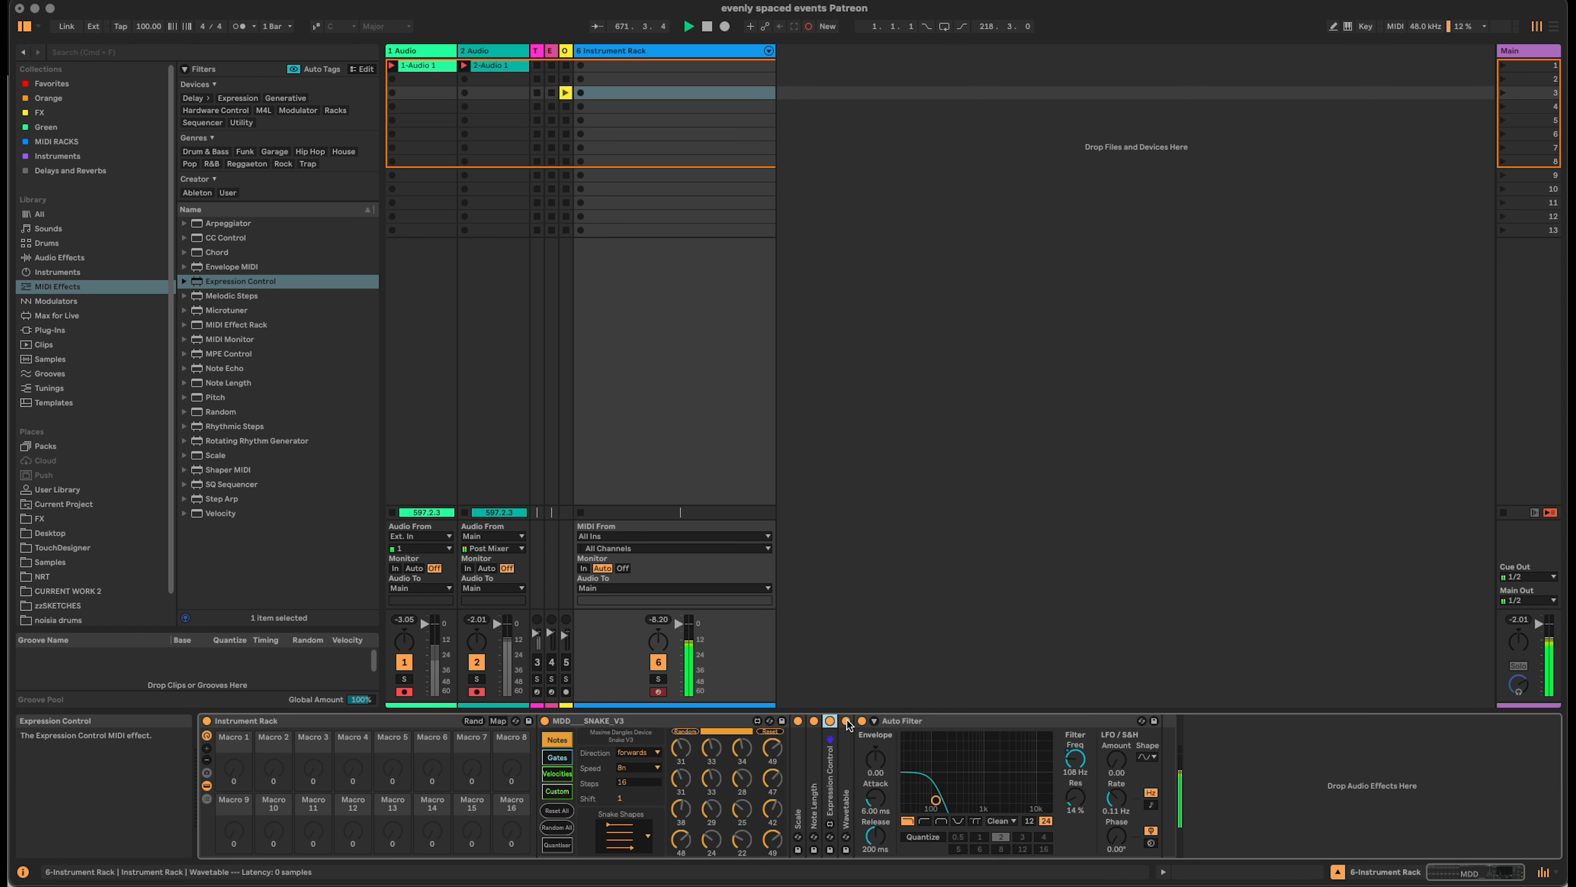
left_click(850, 806)
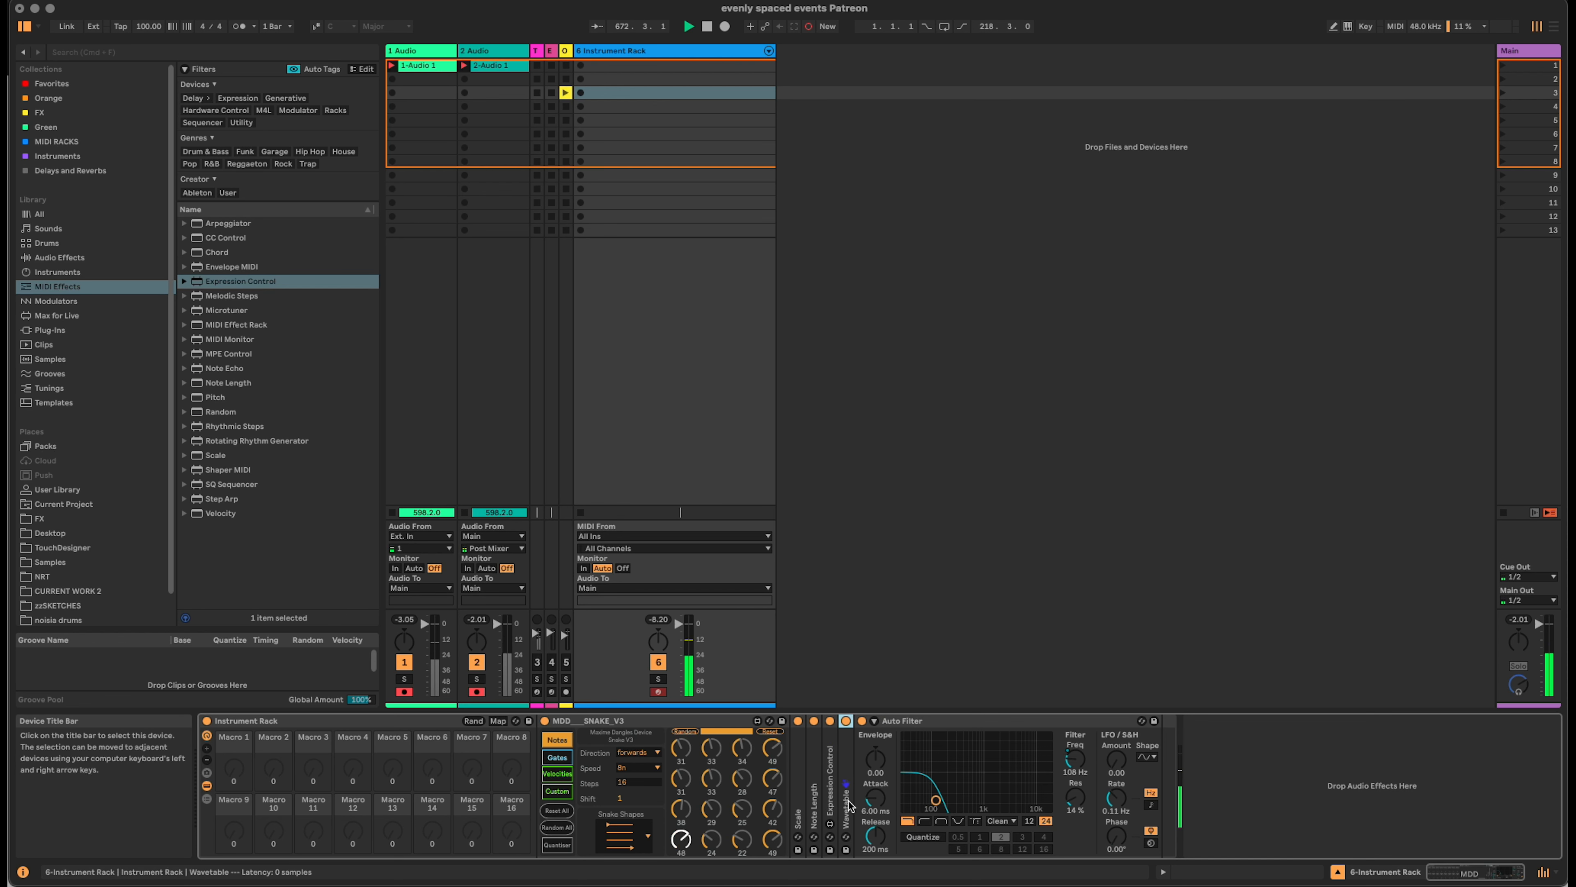
double_click(847, 805)
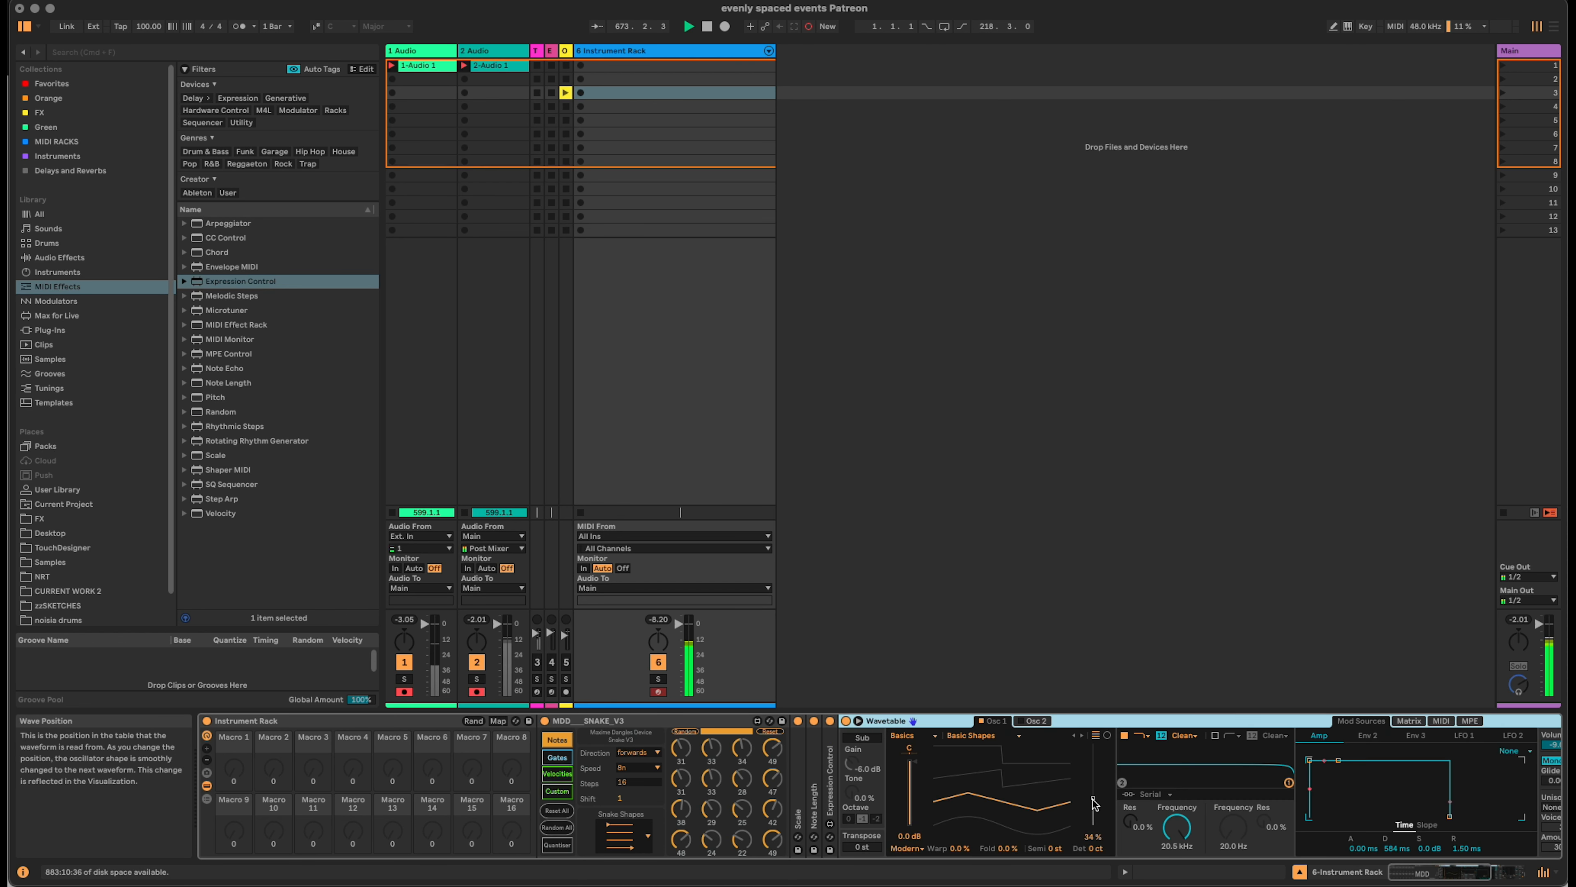
Set Wavetable oscillator 1's wave position to 67% and map its gain to Macro 9.
left_click_drag(947, 787, 948, 762)
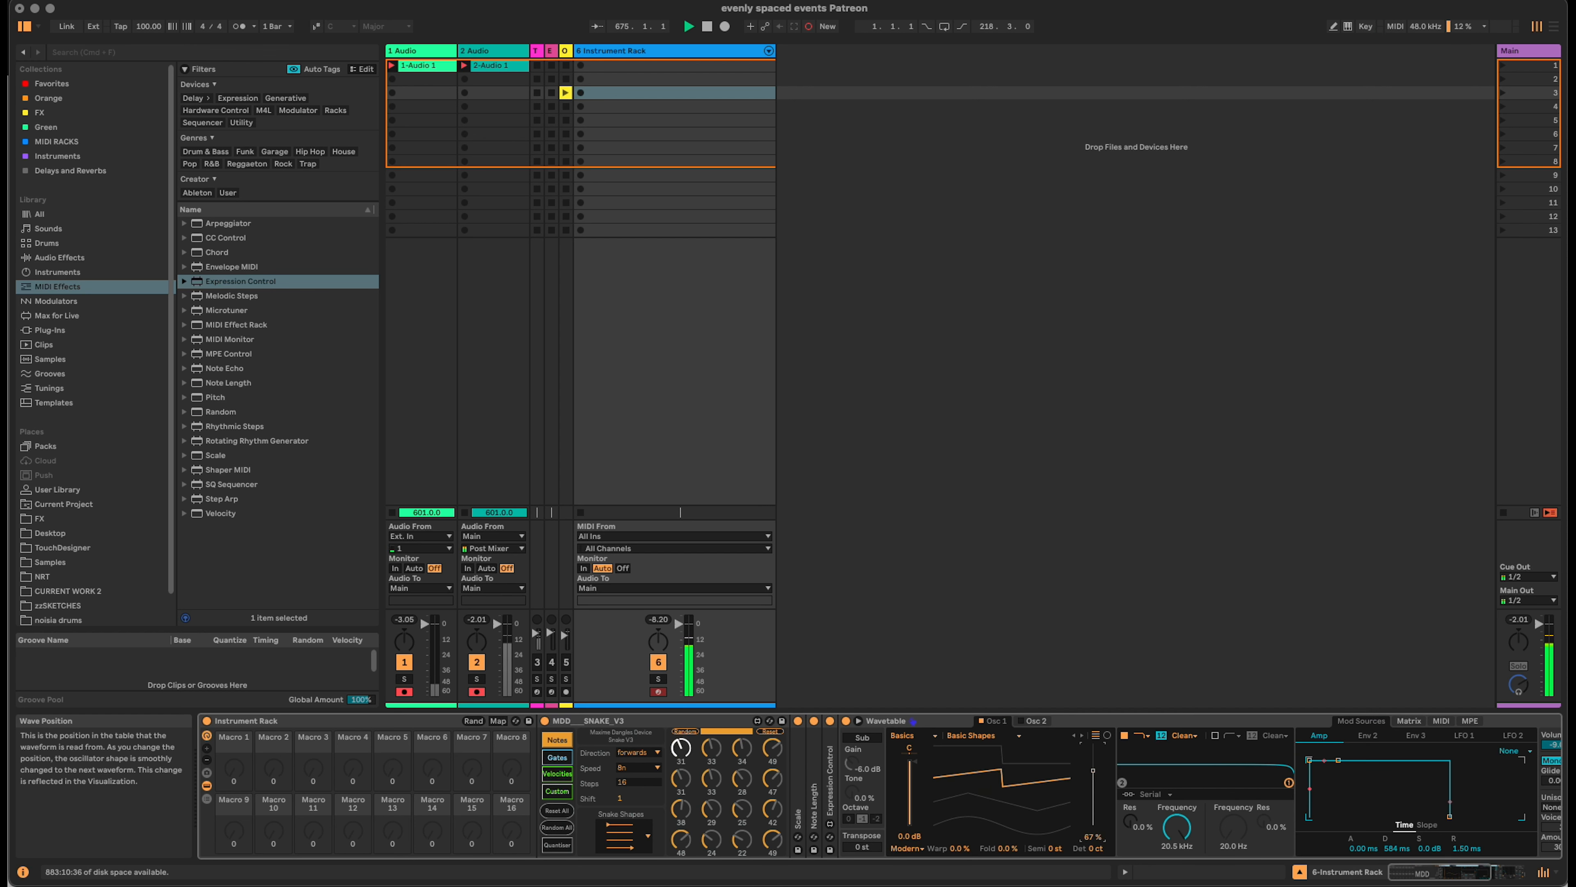
right_click(916, 767)
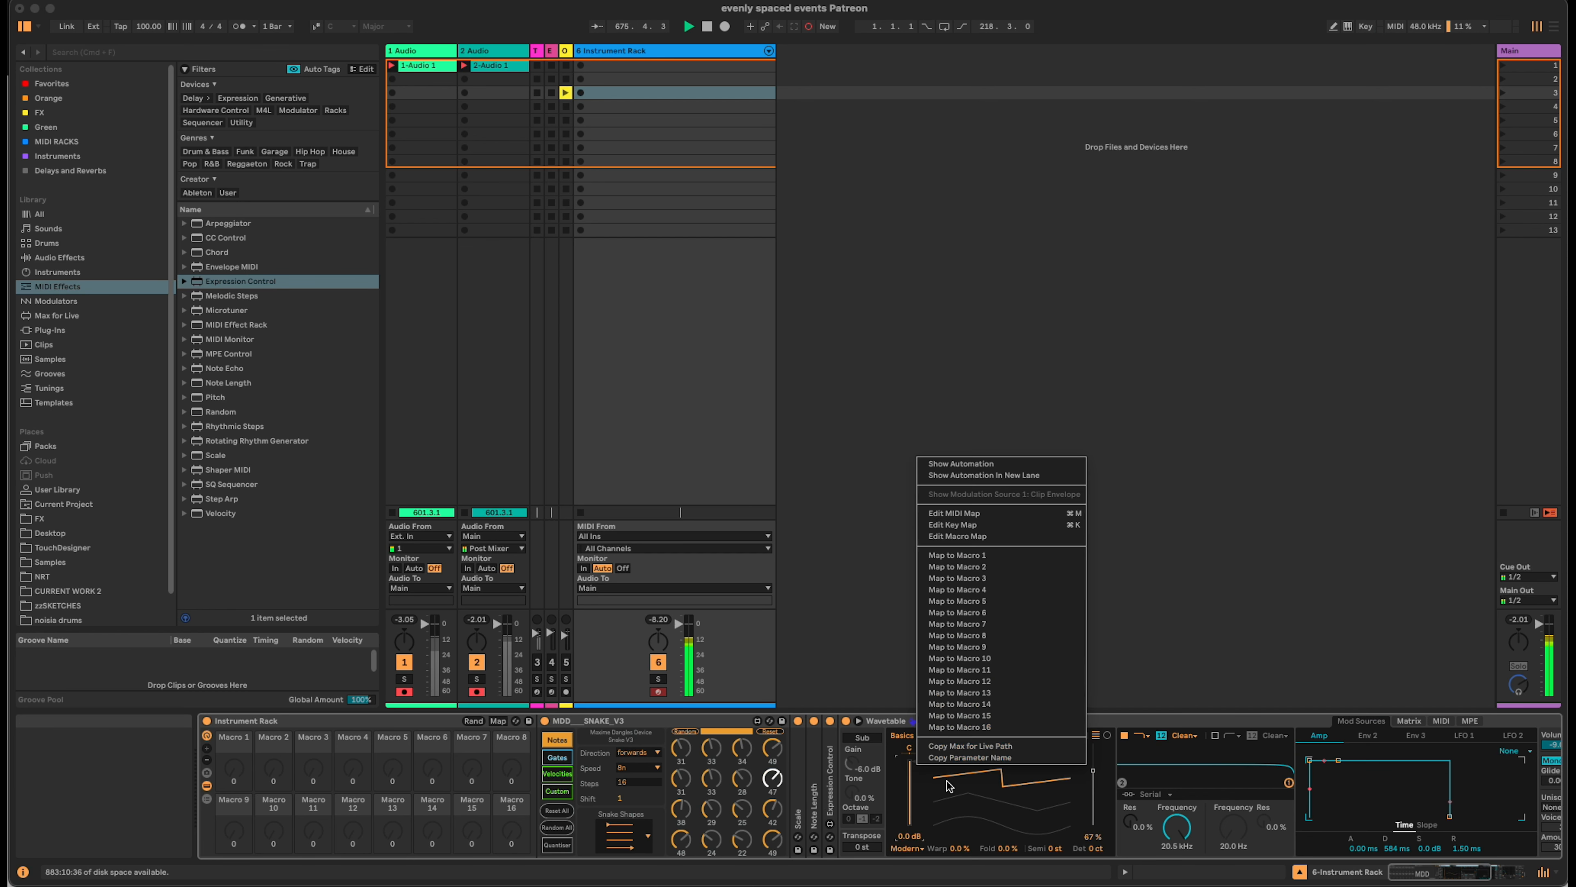
left_click(1039, 647)
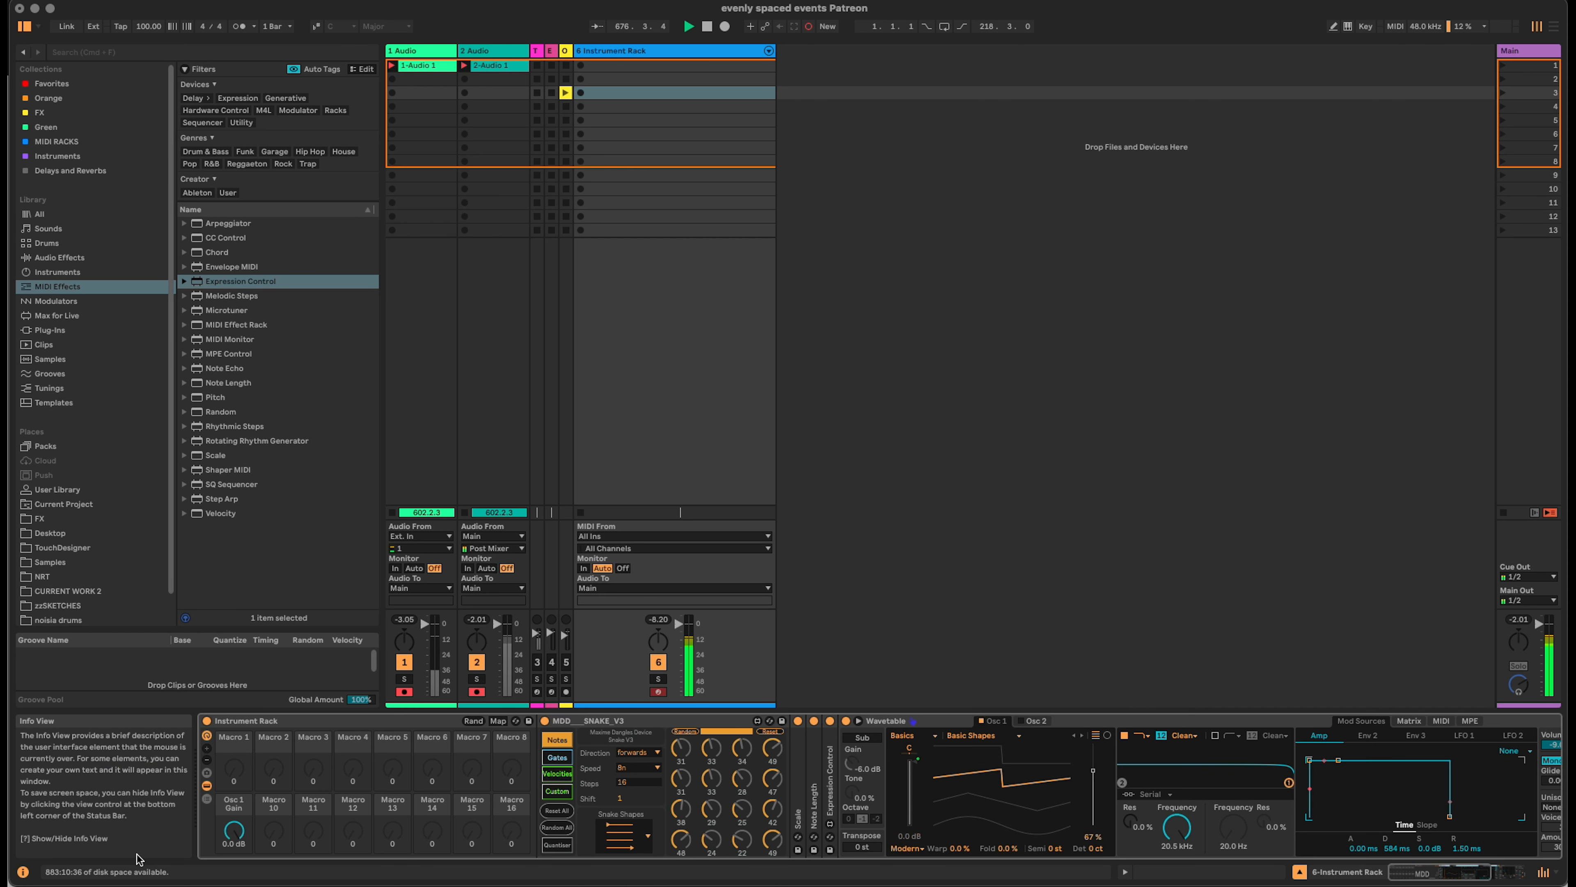
Rename the Macro 9 control as Saw.
left_click(235, 806)
key("super+r")
type("S")
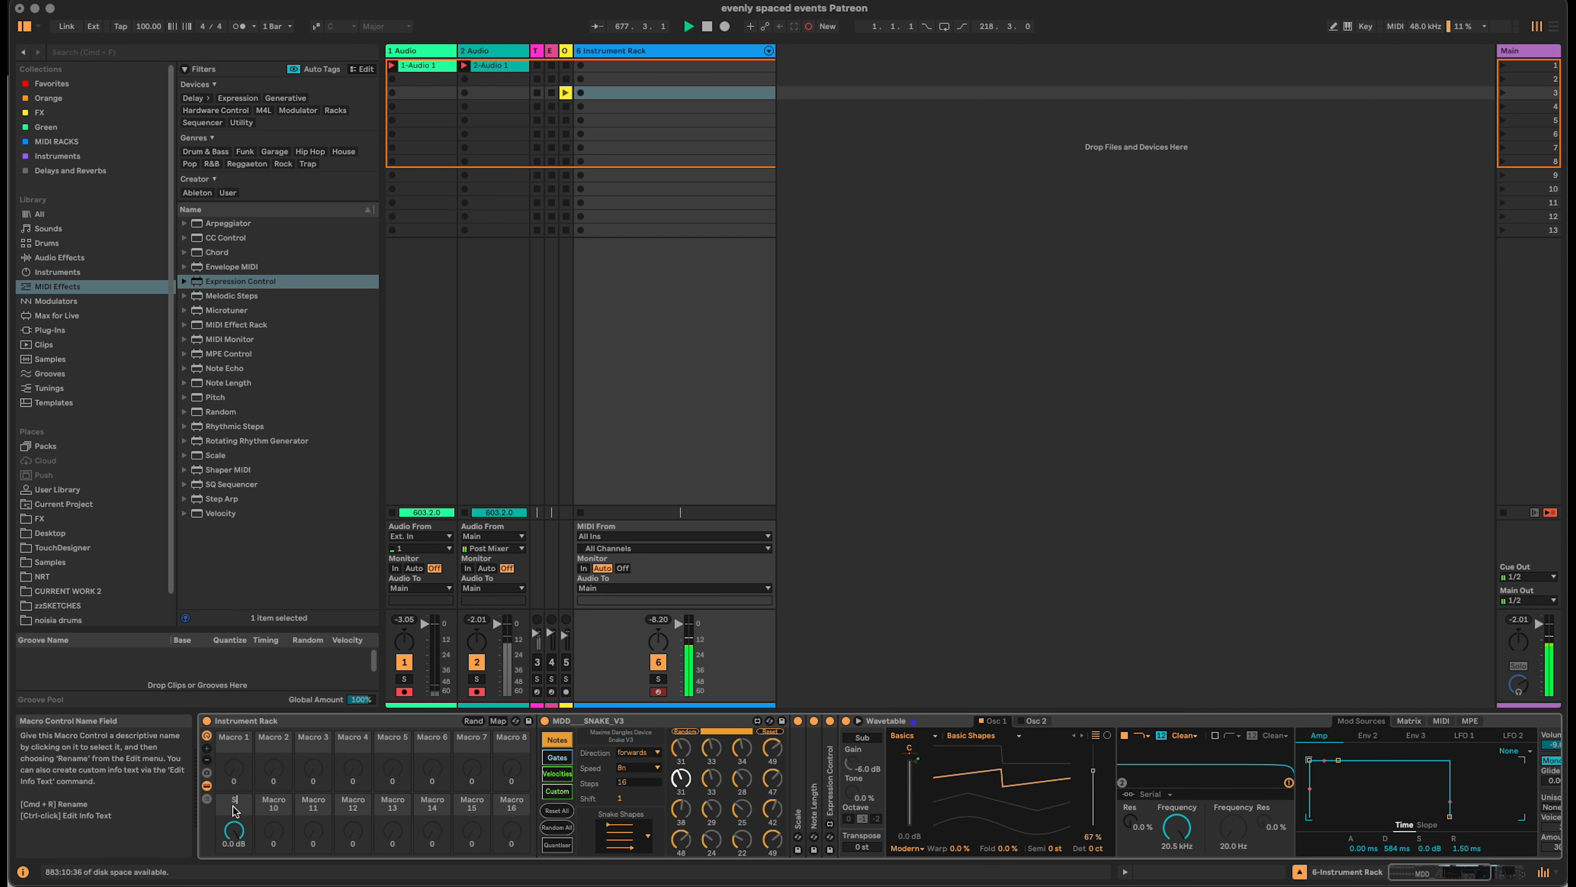
type("aw")
key("Return")
Enable Wavetable's oscillator 2 with its wave position at 100% and map its gain to Macro 10.
left_click(1035, 720)
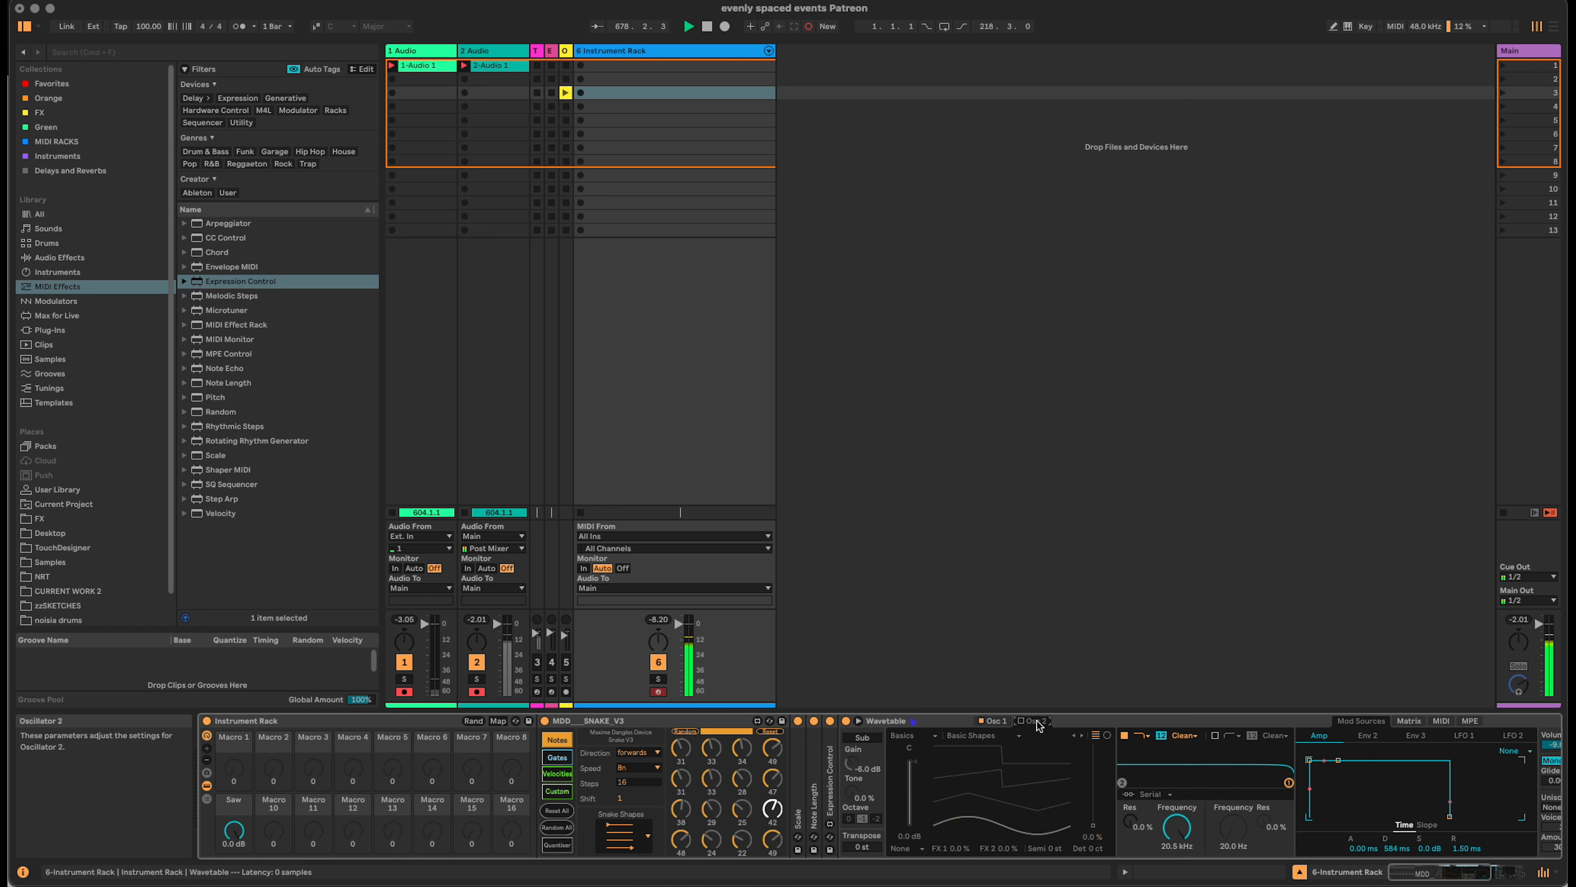
left_click(1021, 720)
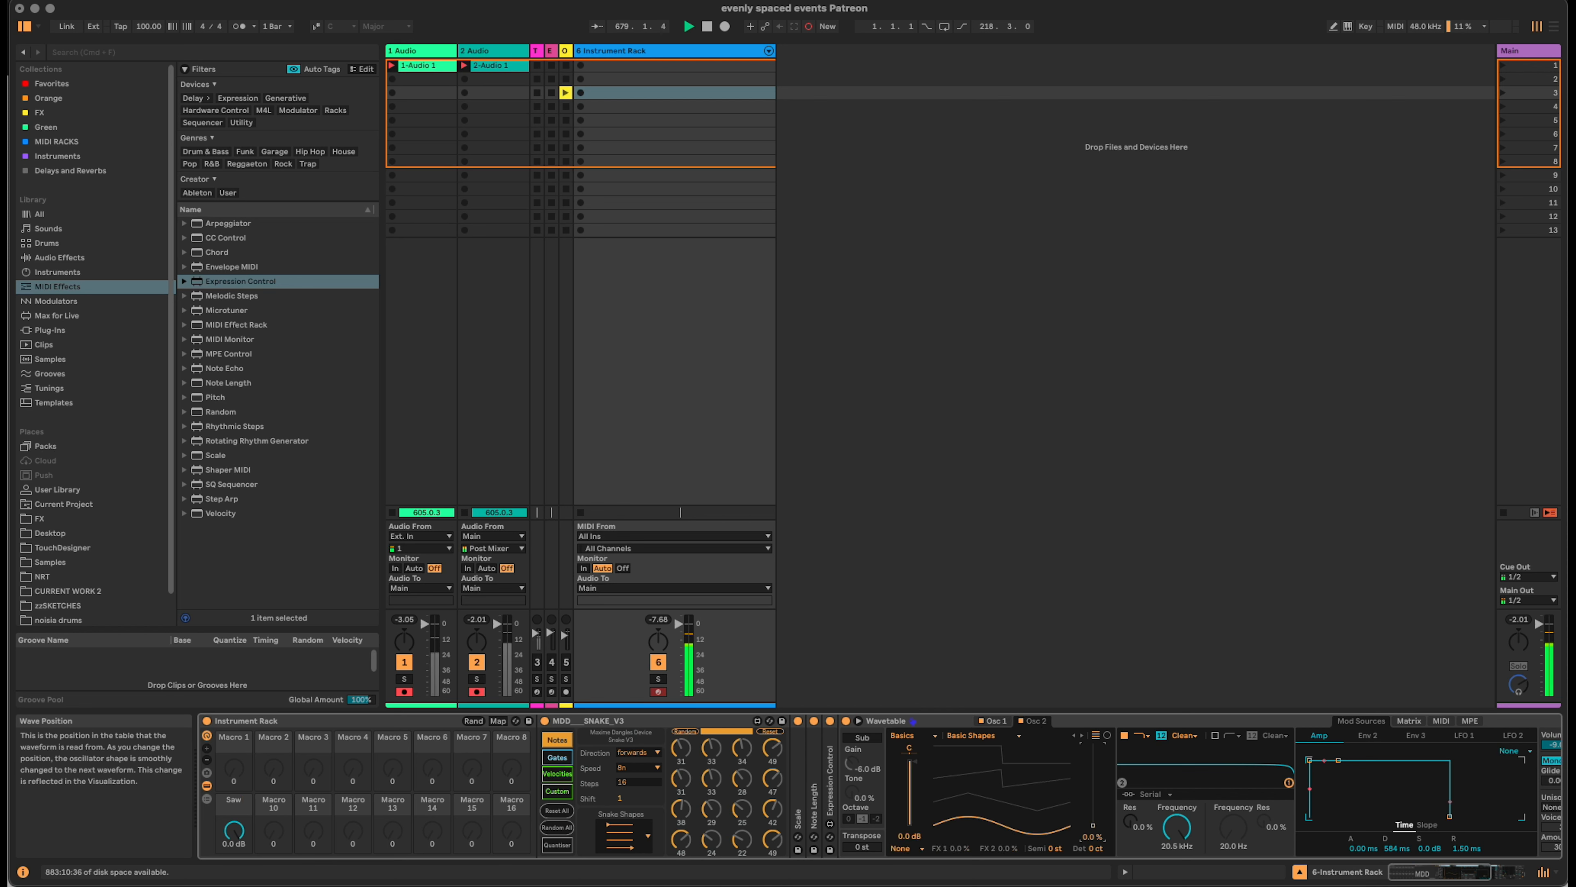
right_click(916, 767)
left_click(1043, 655)
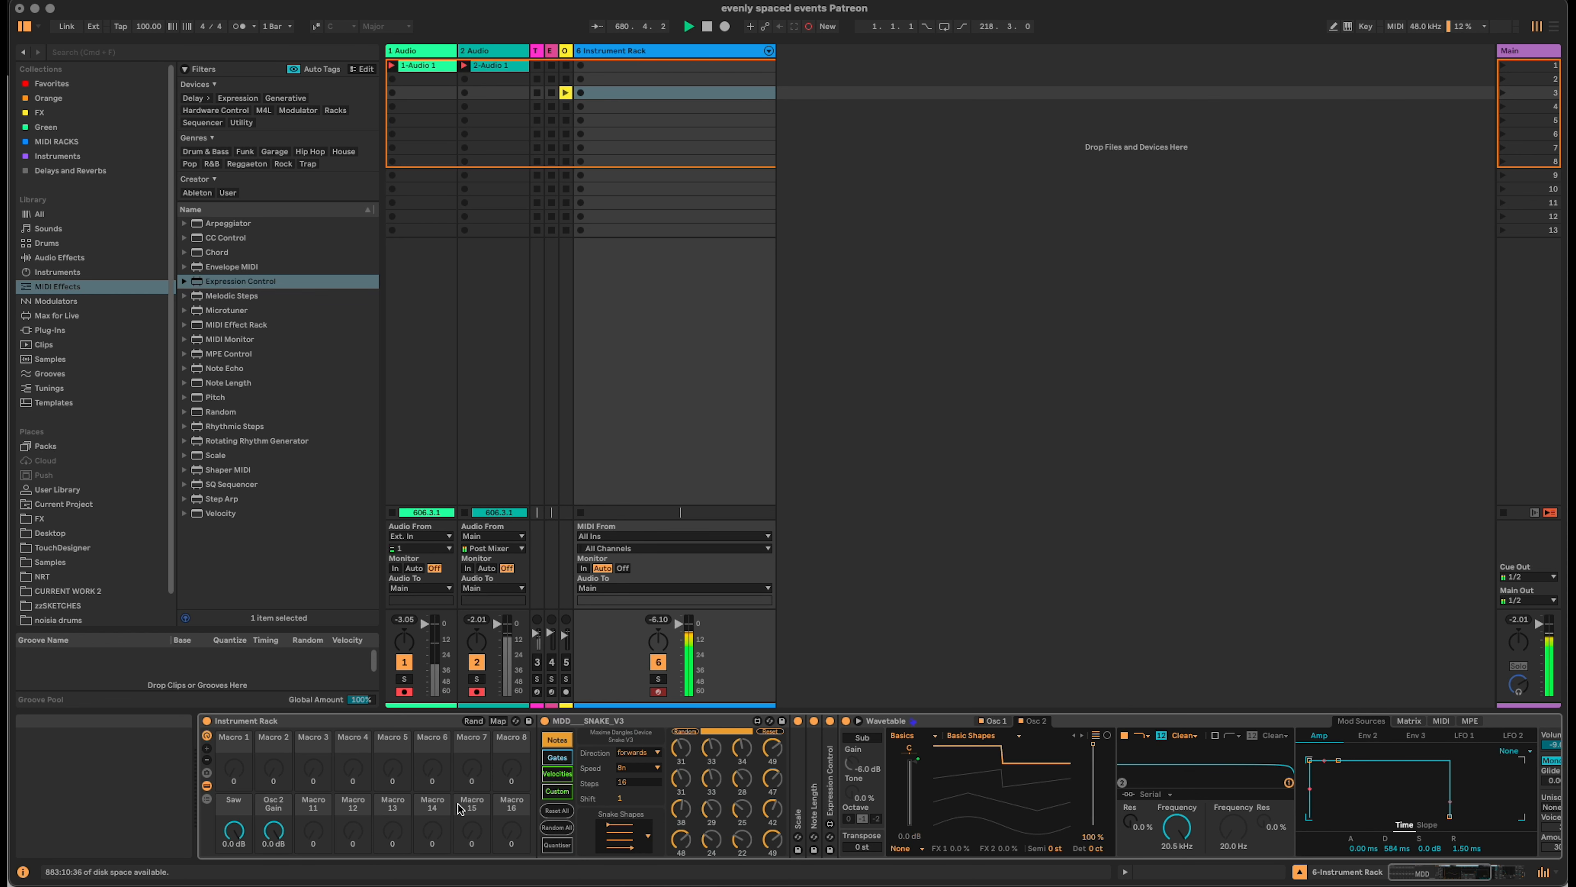
Rename the Macro 10 control as Square.
key("super+r")
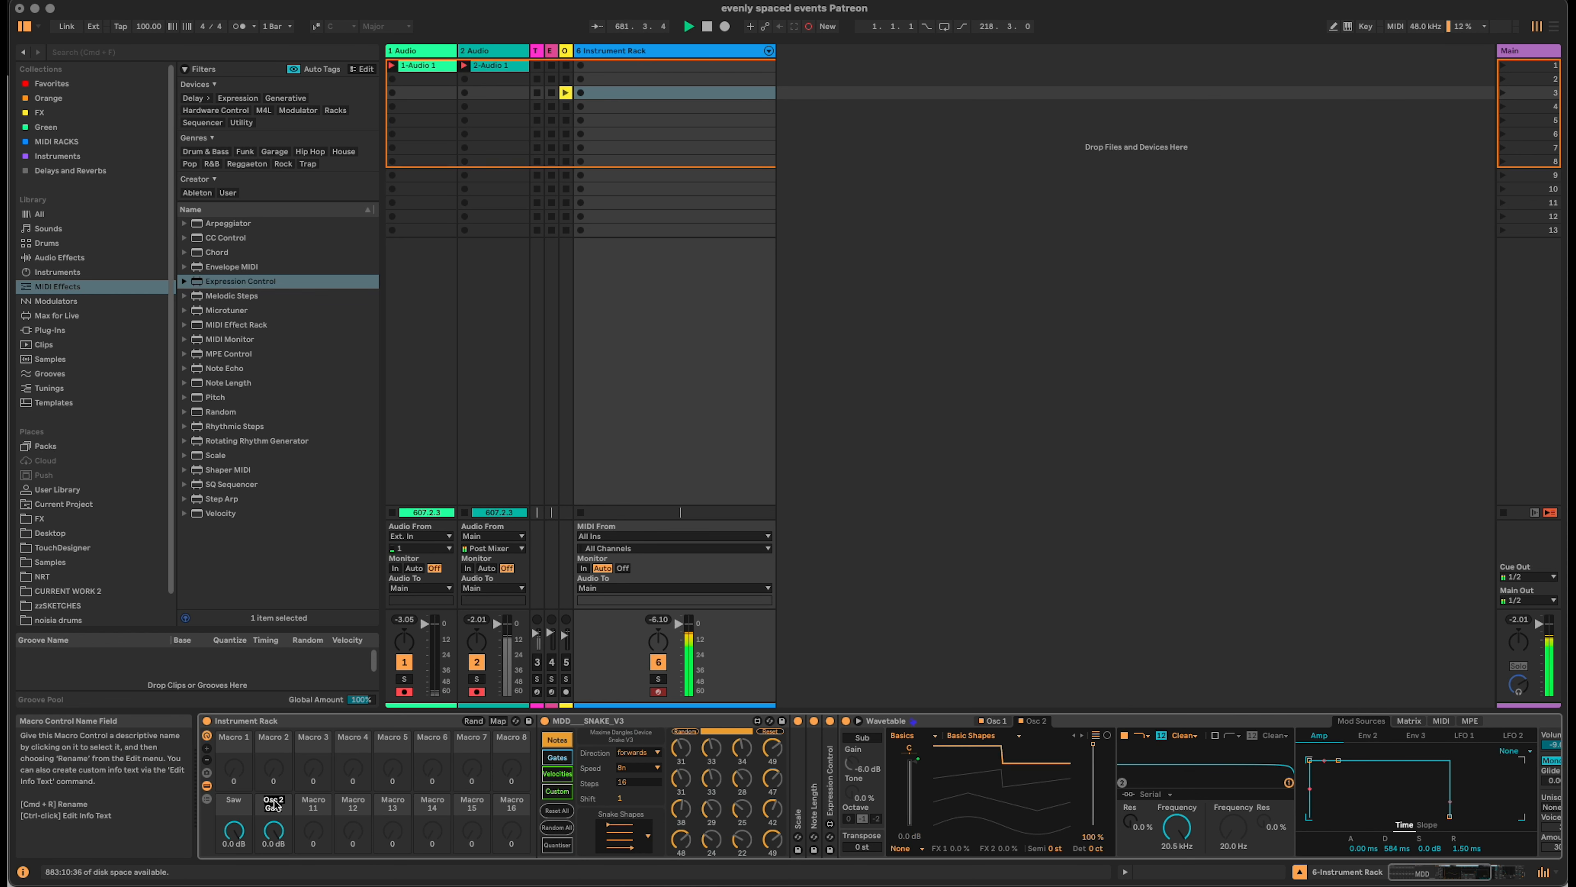
type("Su")
key("Return")
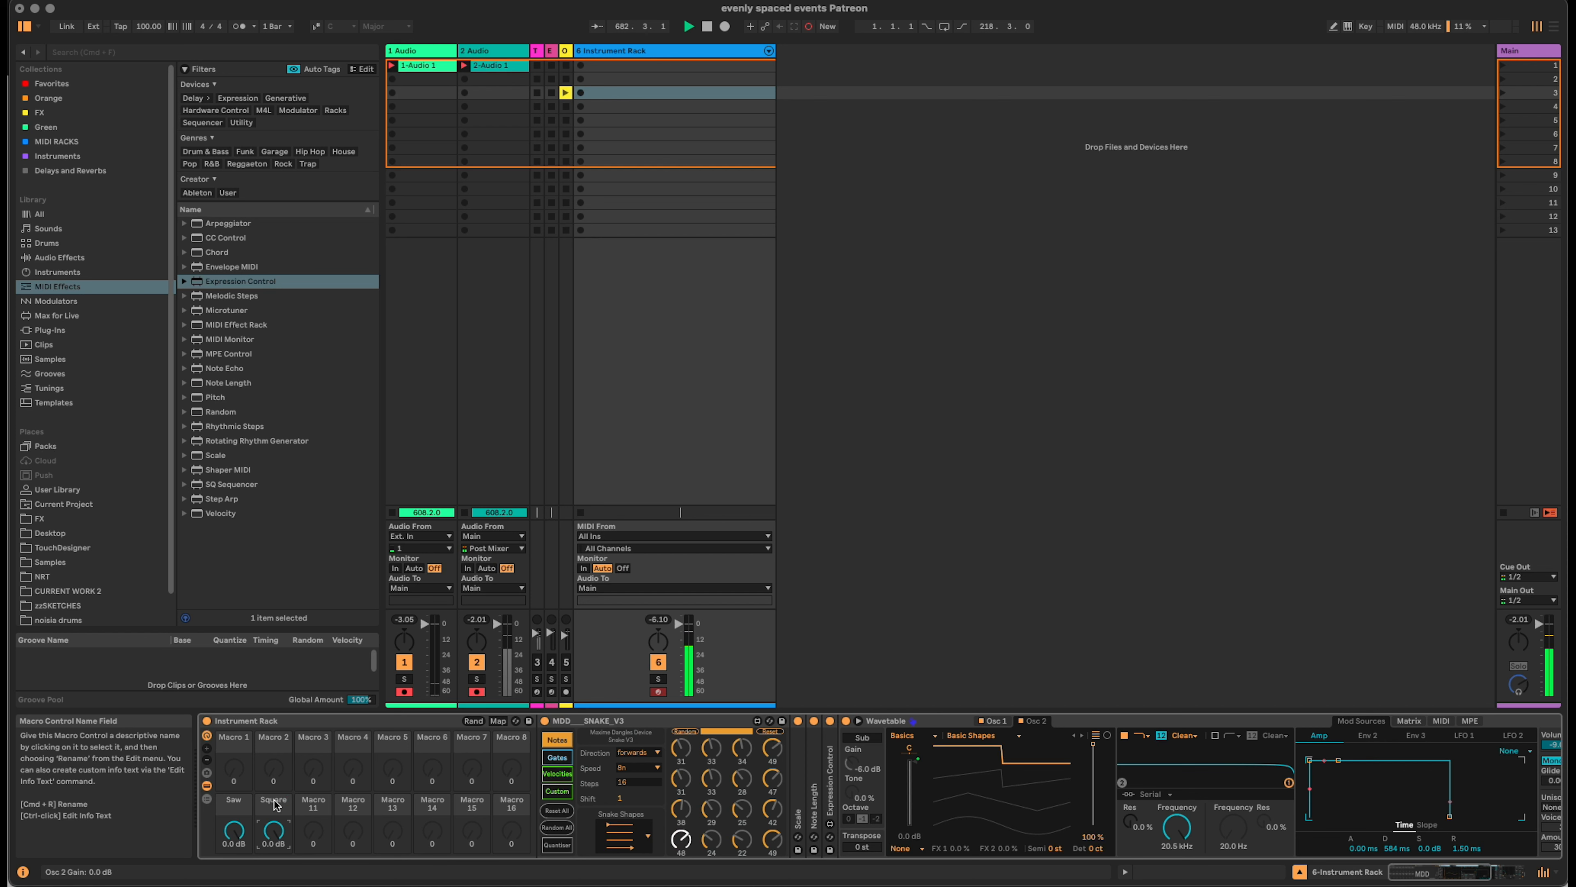
Enable Wavetable's sub oscillator, map its gain to Macro 11 and rename that macro Sub.
left_click(864, 737)
right_click(854, 763)
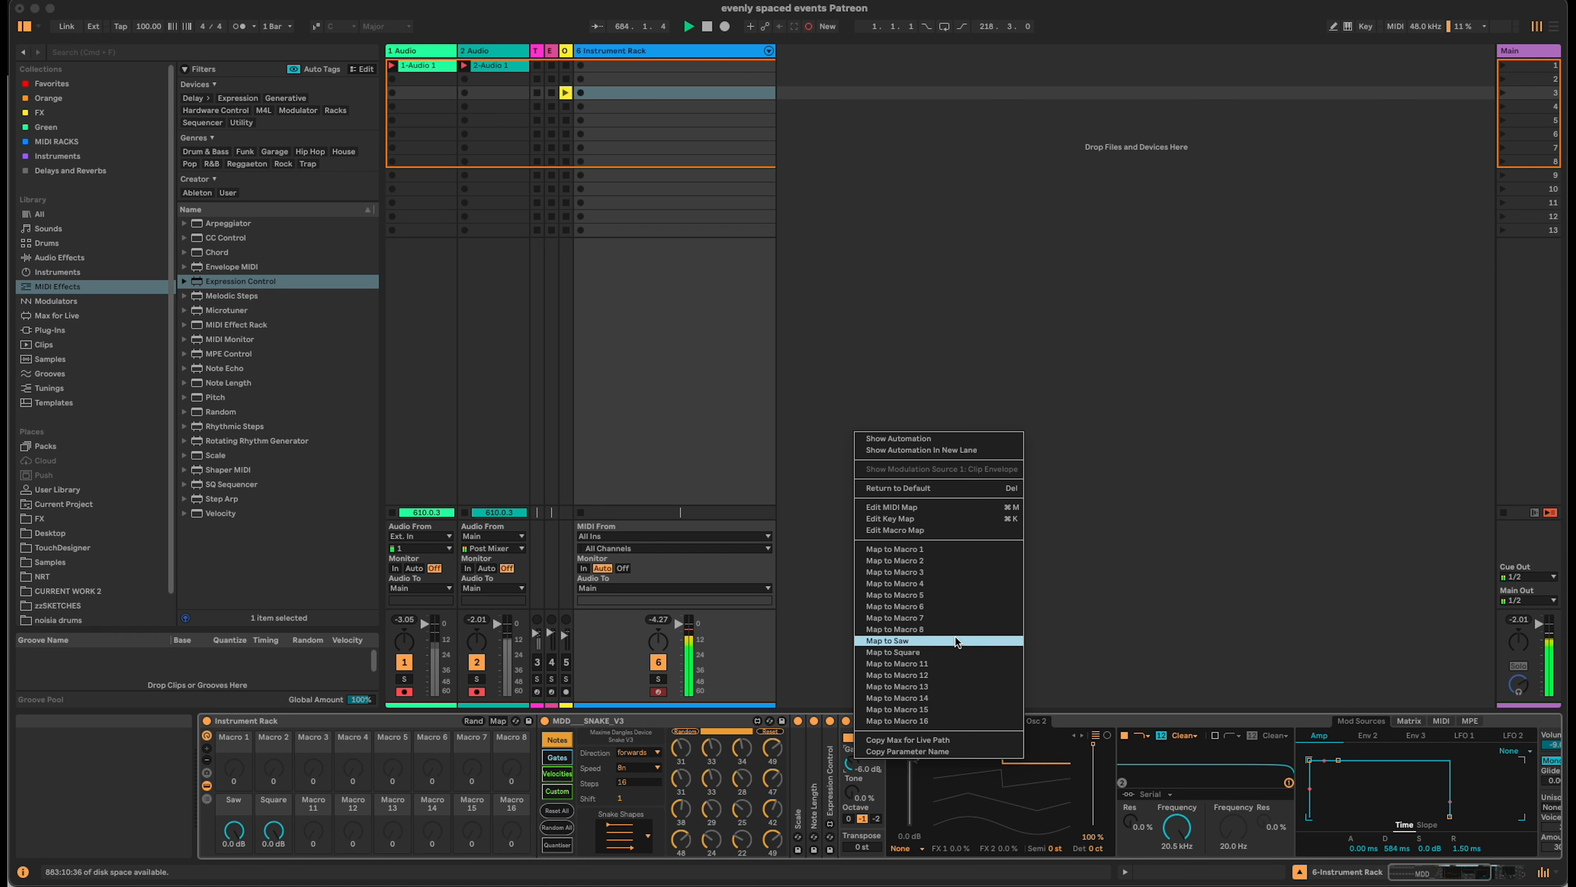
left_click(962, 664)
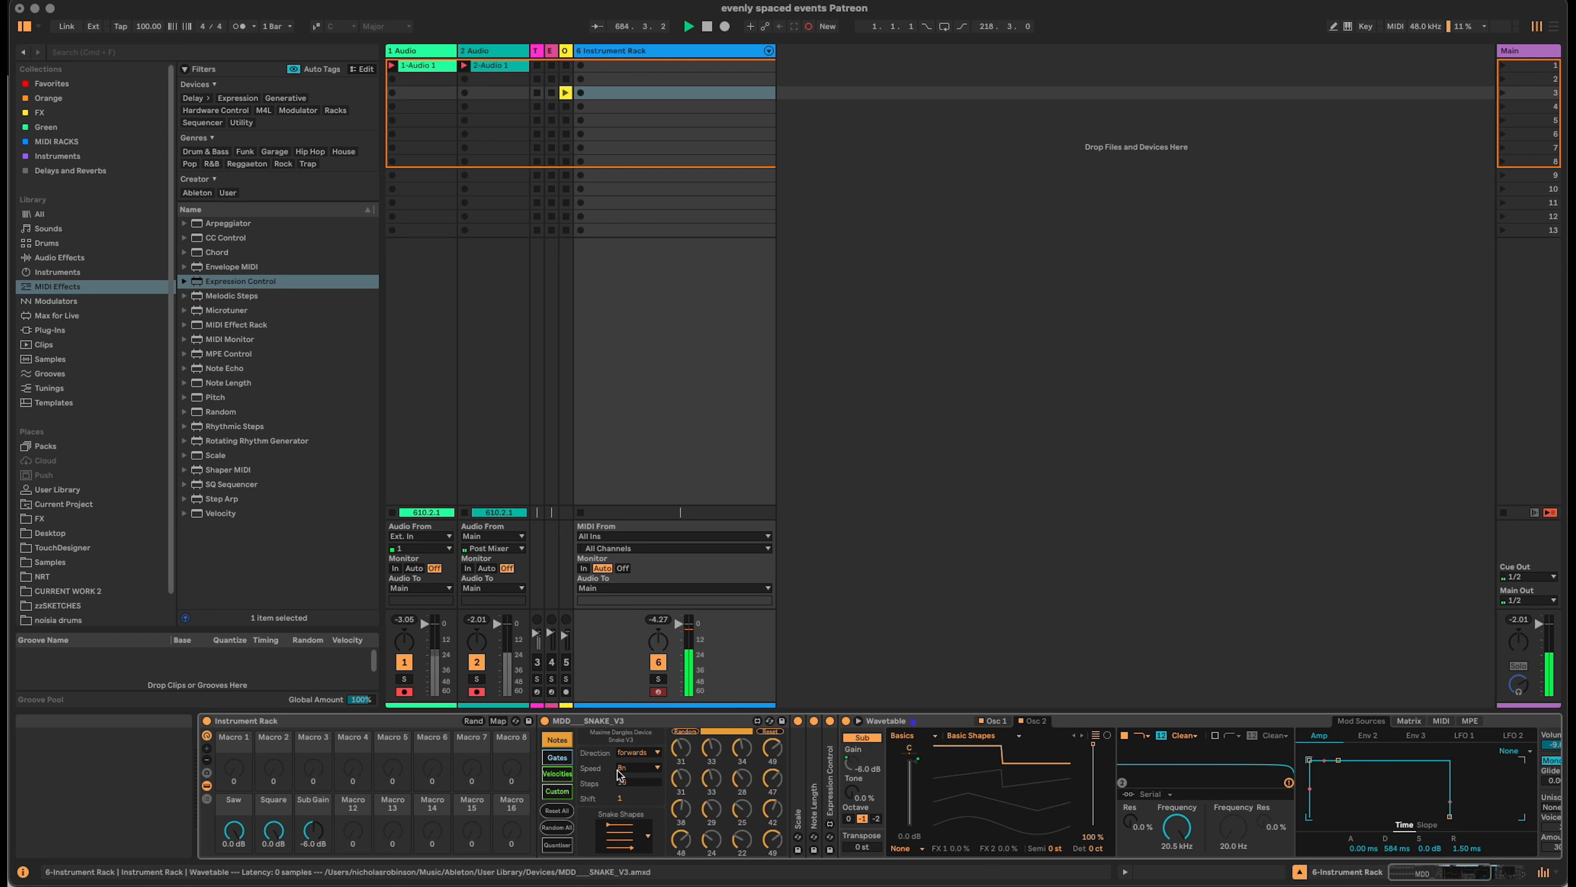
left_click(317, 803)
key("Return")
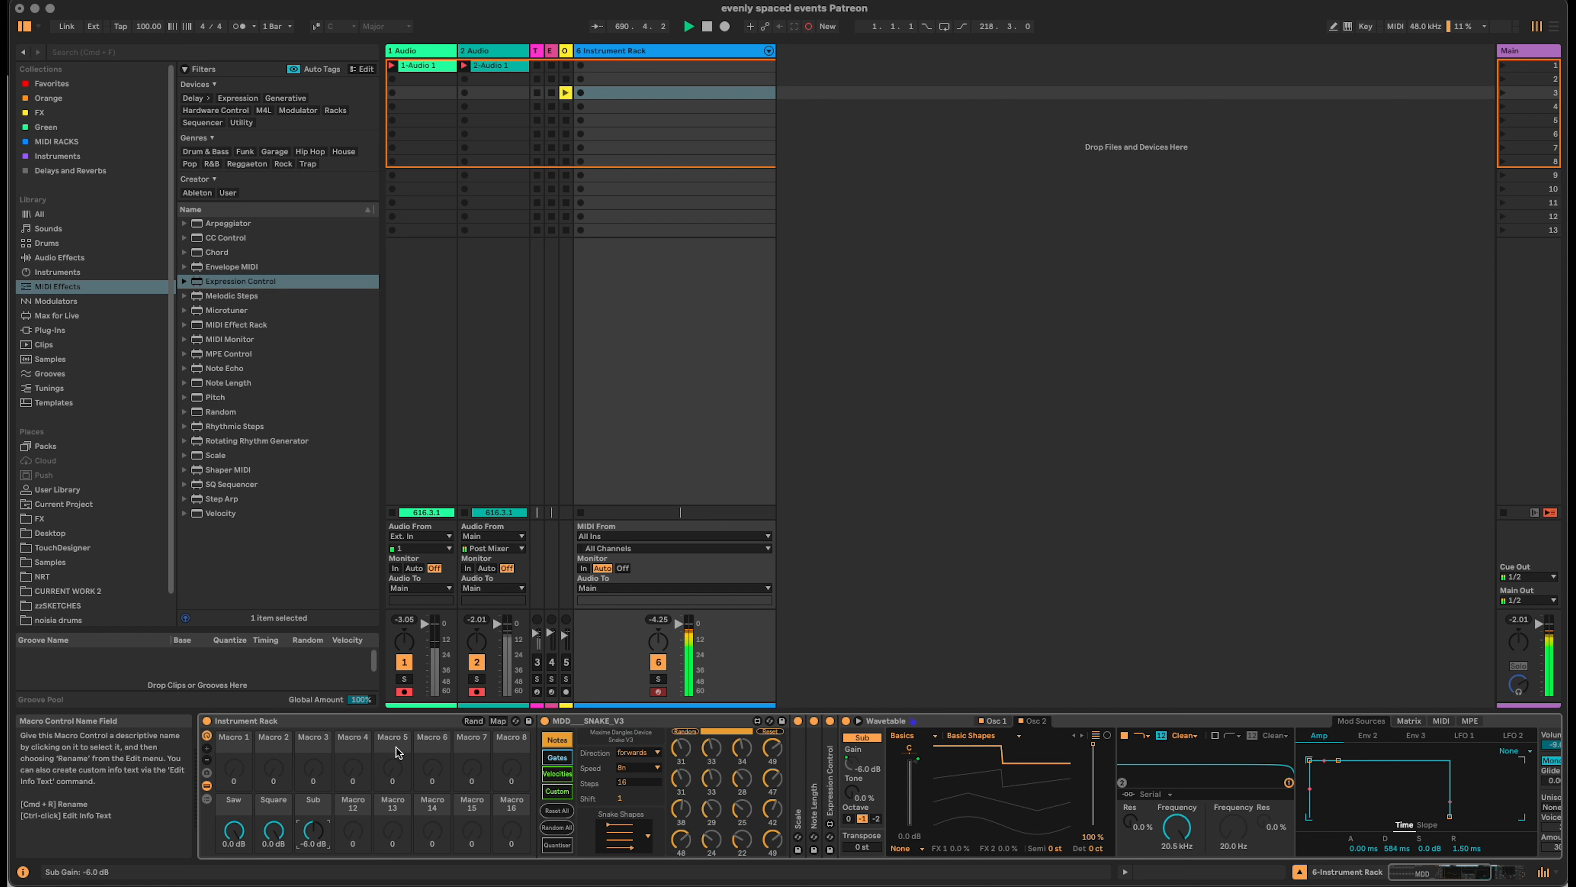
Map the step count of Snake's Notes sequencer to Macro 5 and rename the macro Sqnc Lngth.
right_click(647, 784)
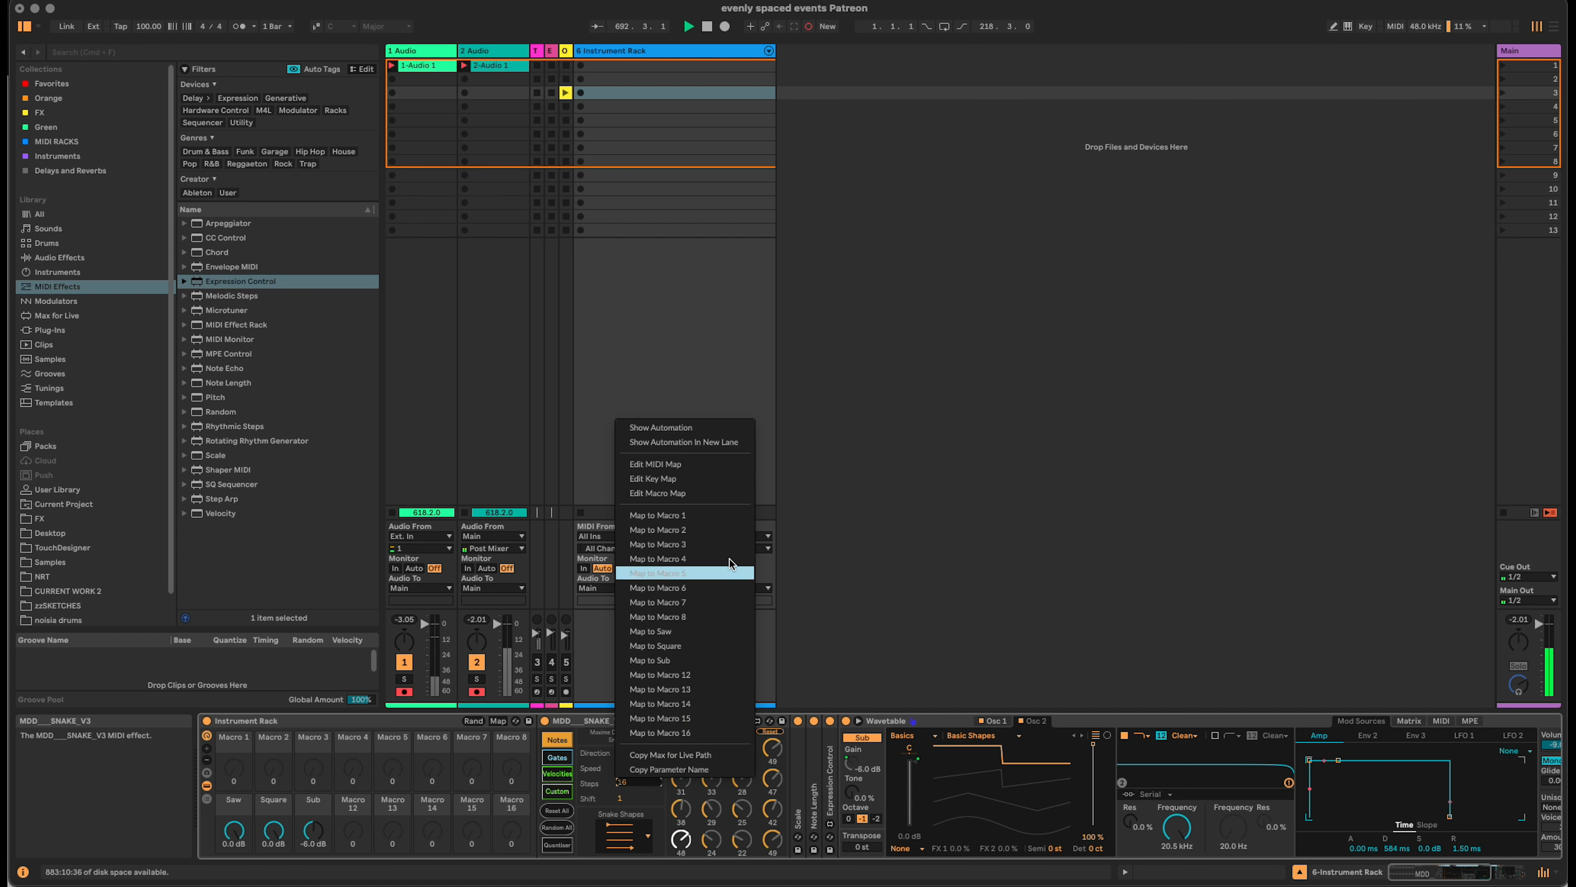
left_click(729, 574)
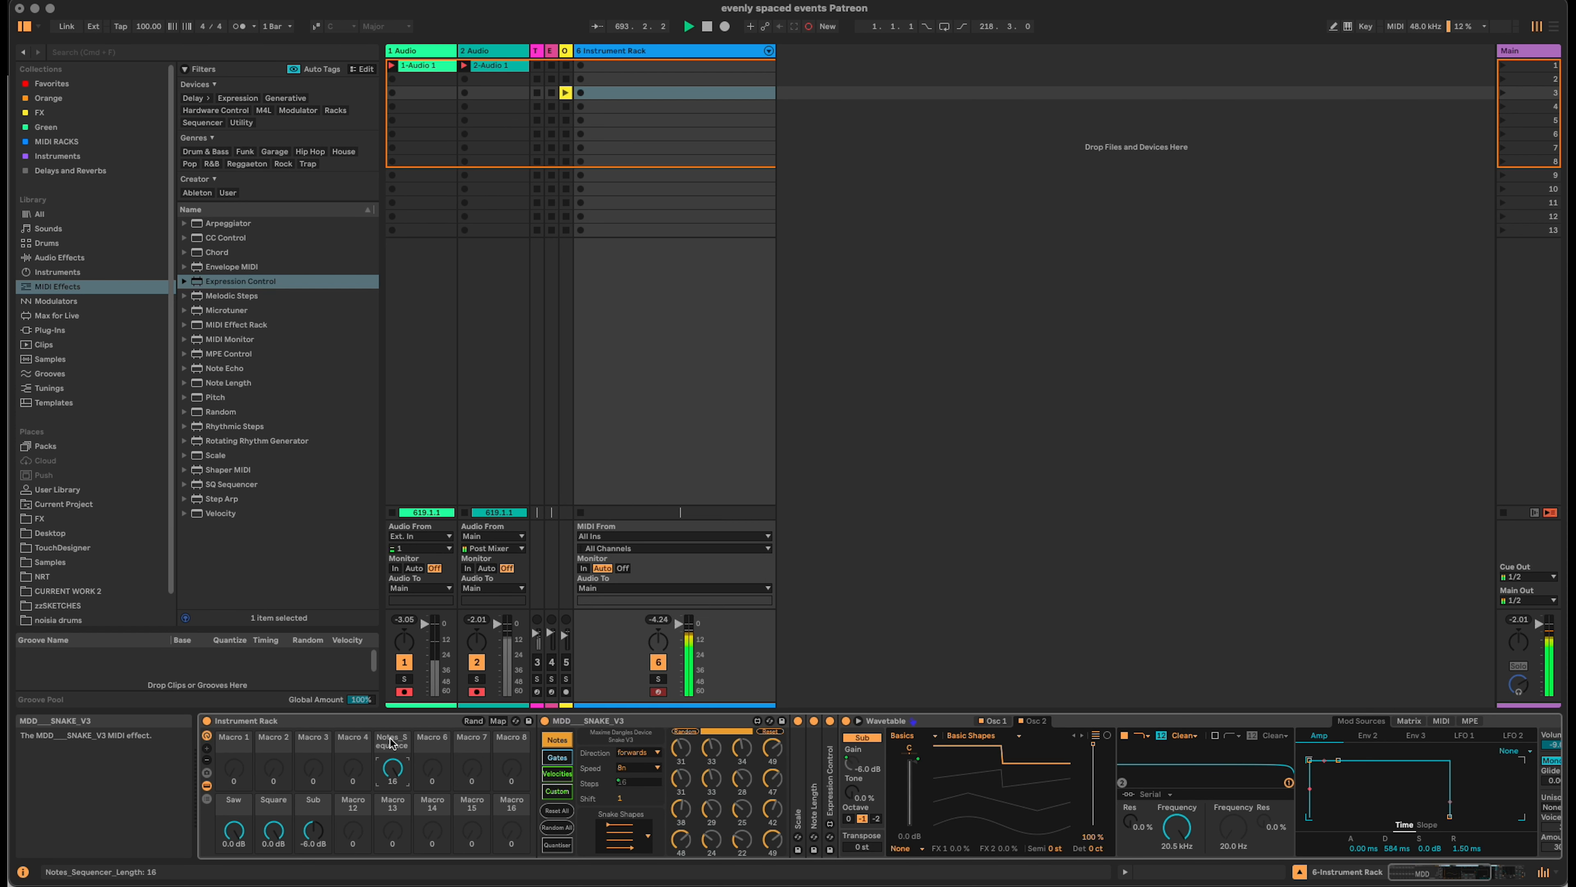
key("super+r")
type("Sqnc Lngth")
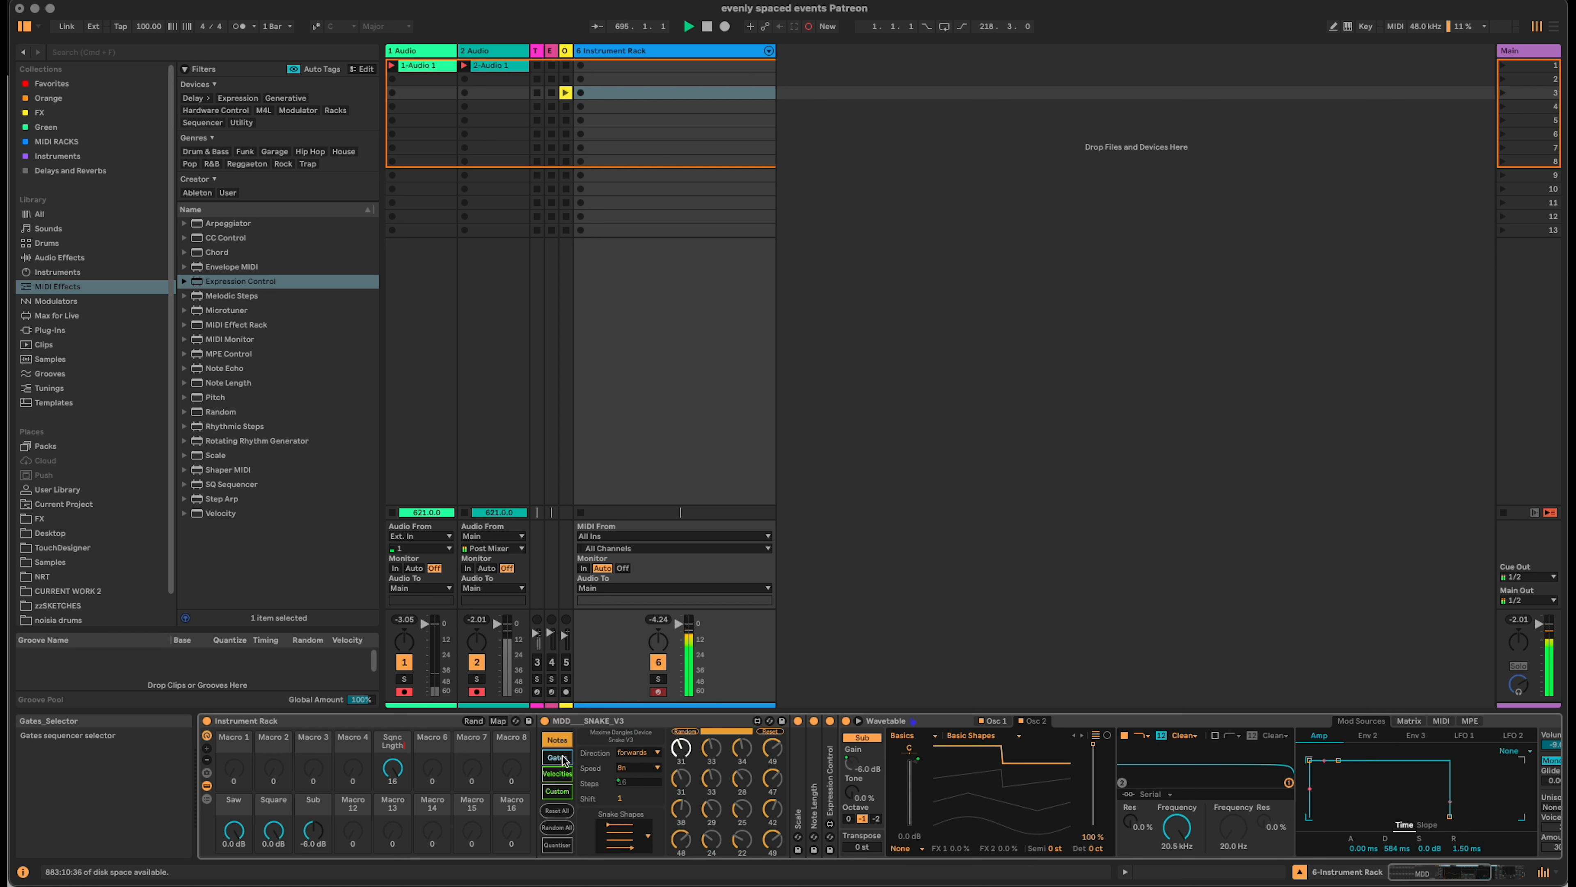
Map the step counts of Snake's Gates, Velocities and Custom sequencers to the Sqnc Lngth macro.
left_click(571, 759)
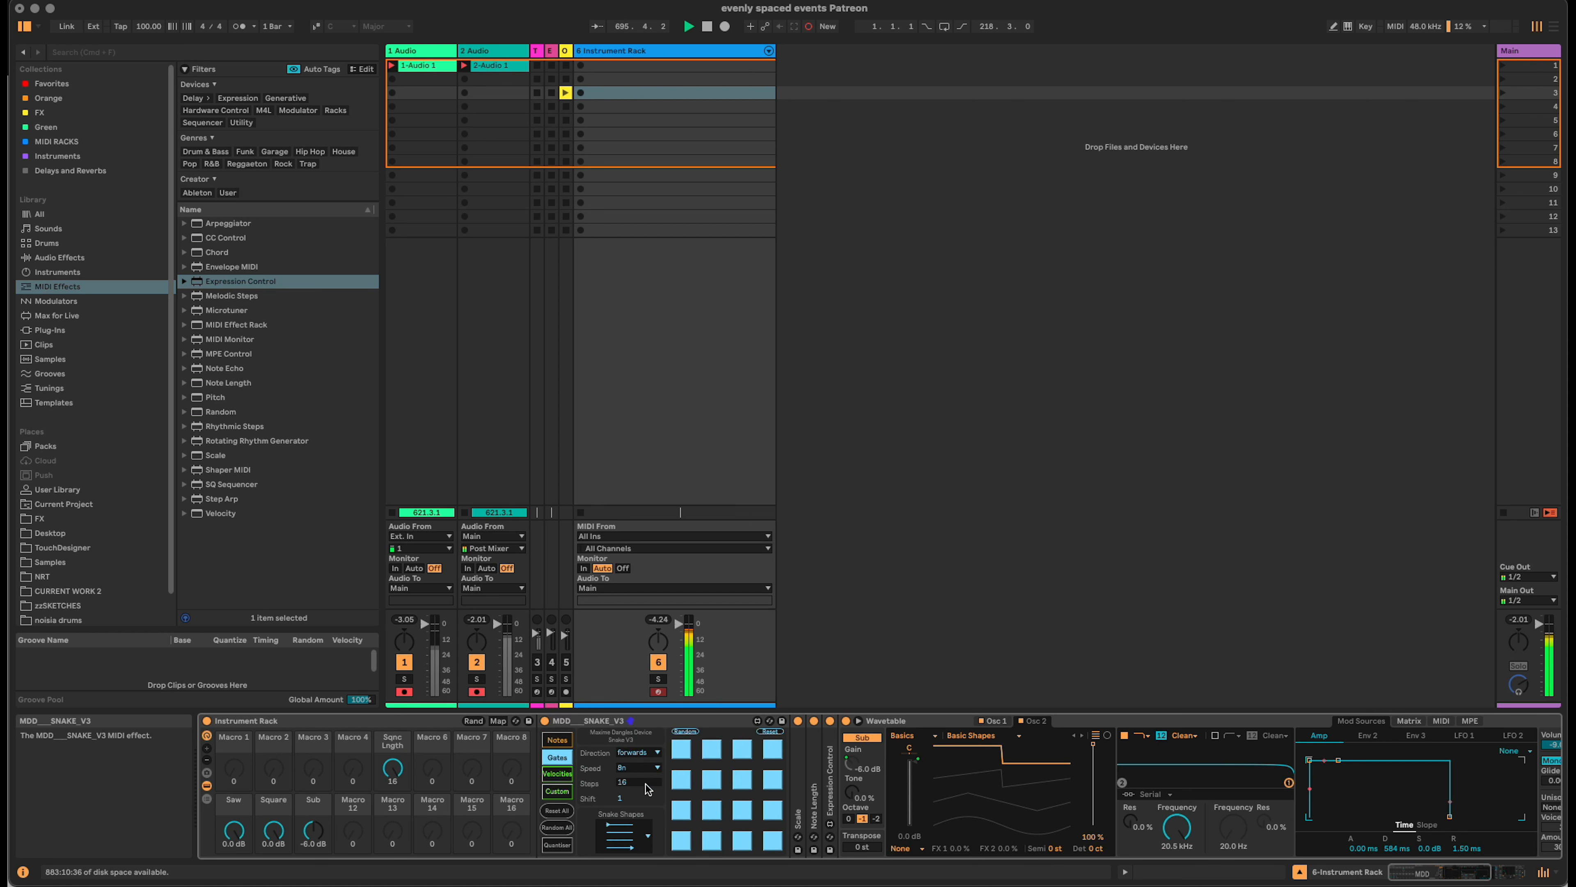
right_click(621, 782)
key("Escape")
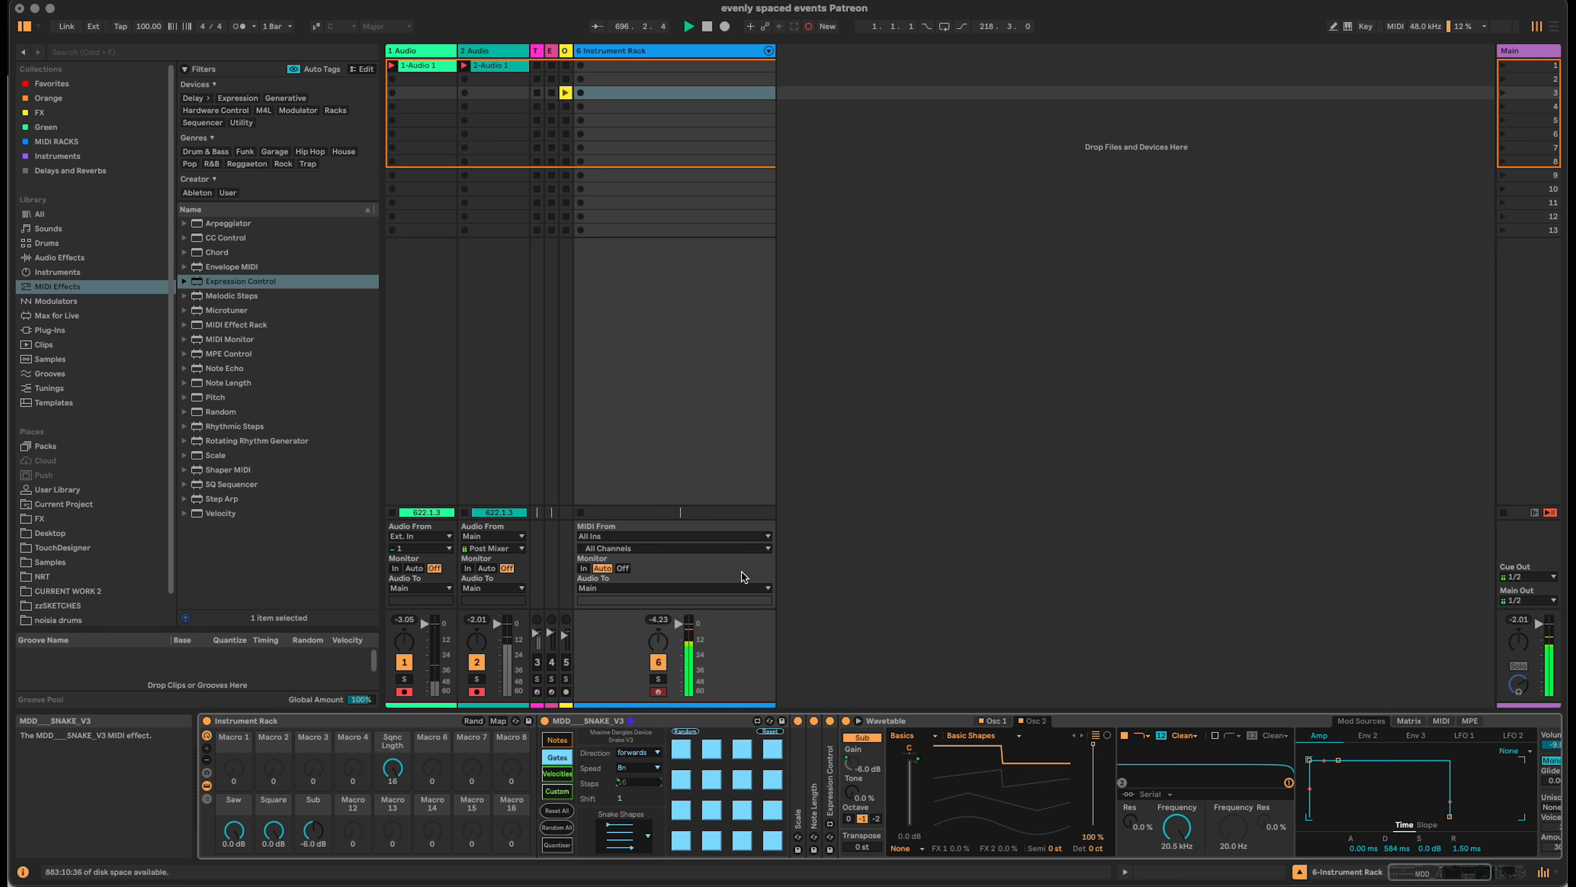
left_click(557, 773)
right_click(636, 789)
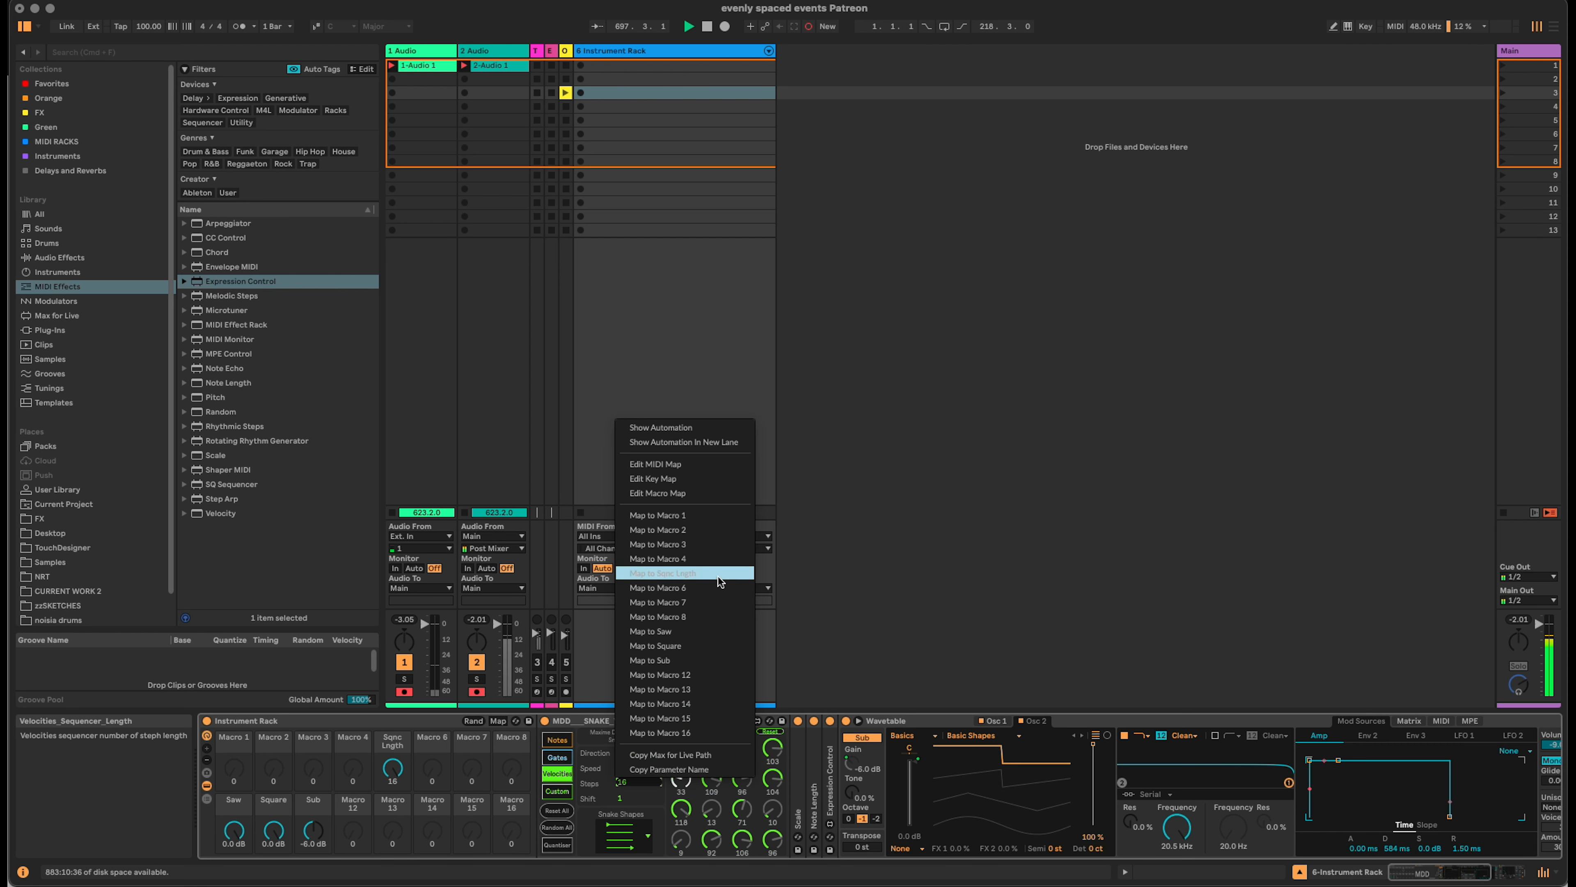
left_click(671, 644)
left_click(557, 793)
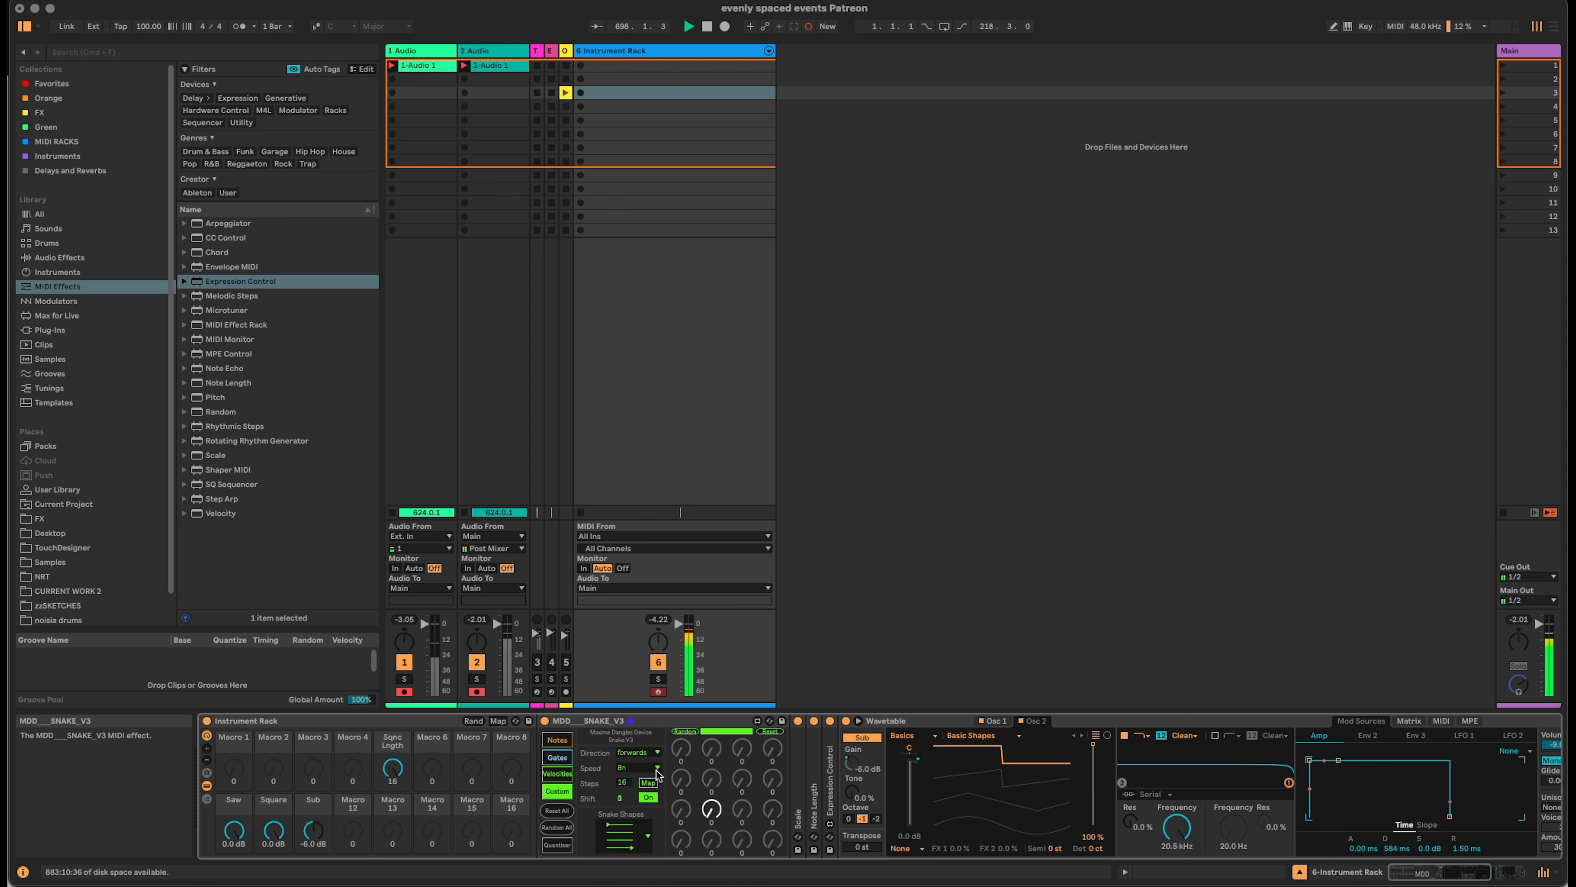
right_click(628, 784)
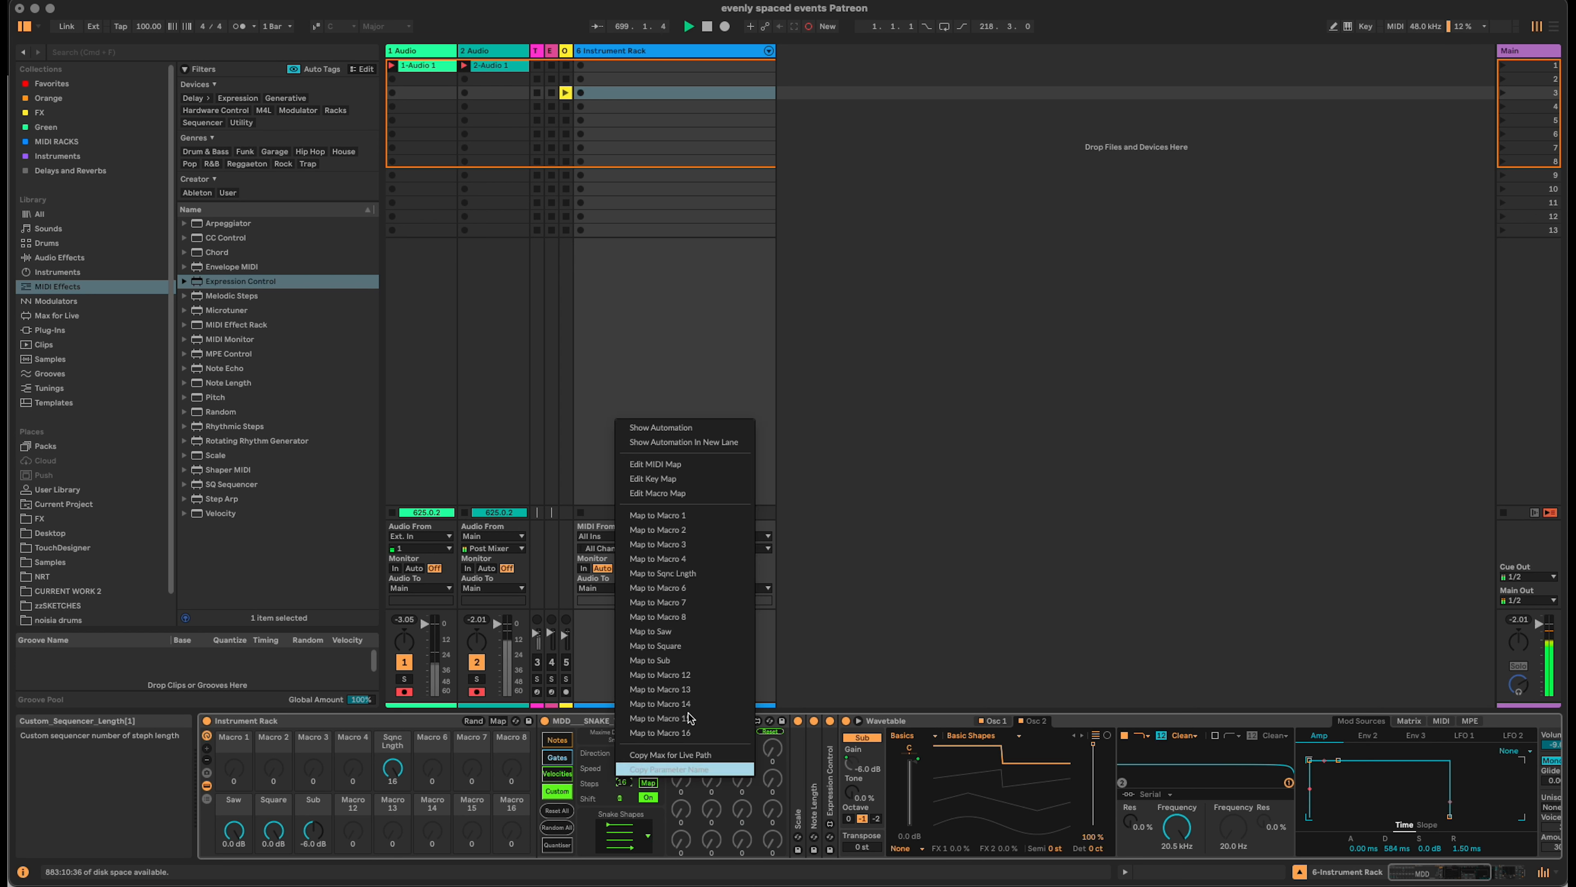
left_click(725, 576)
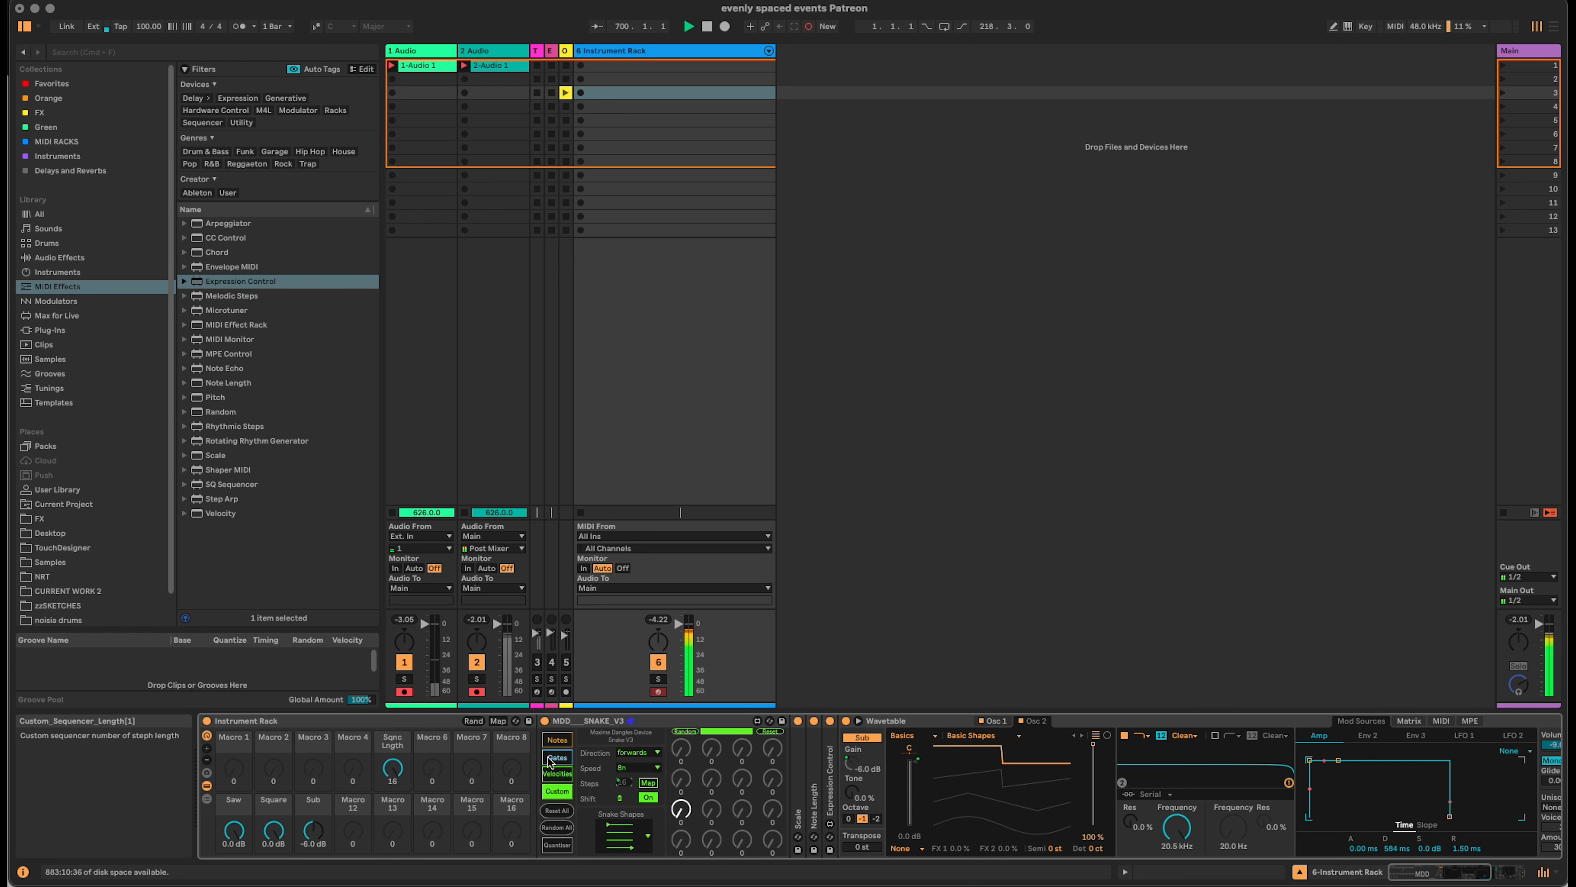
Map the speed of Snake's Notes sequencer to Macro 6 and rename the macro Speed.
left_click(561, 741)
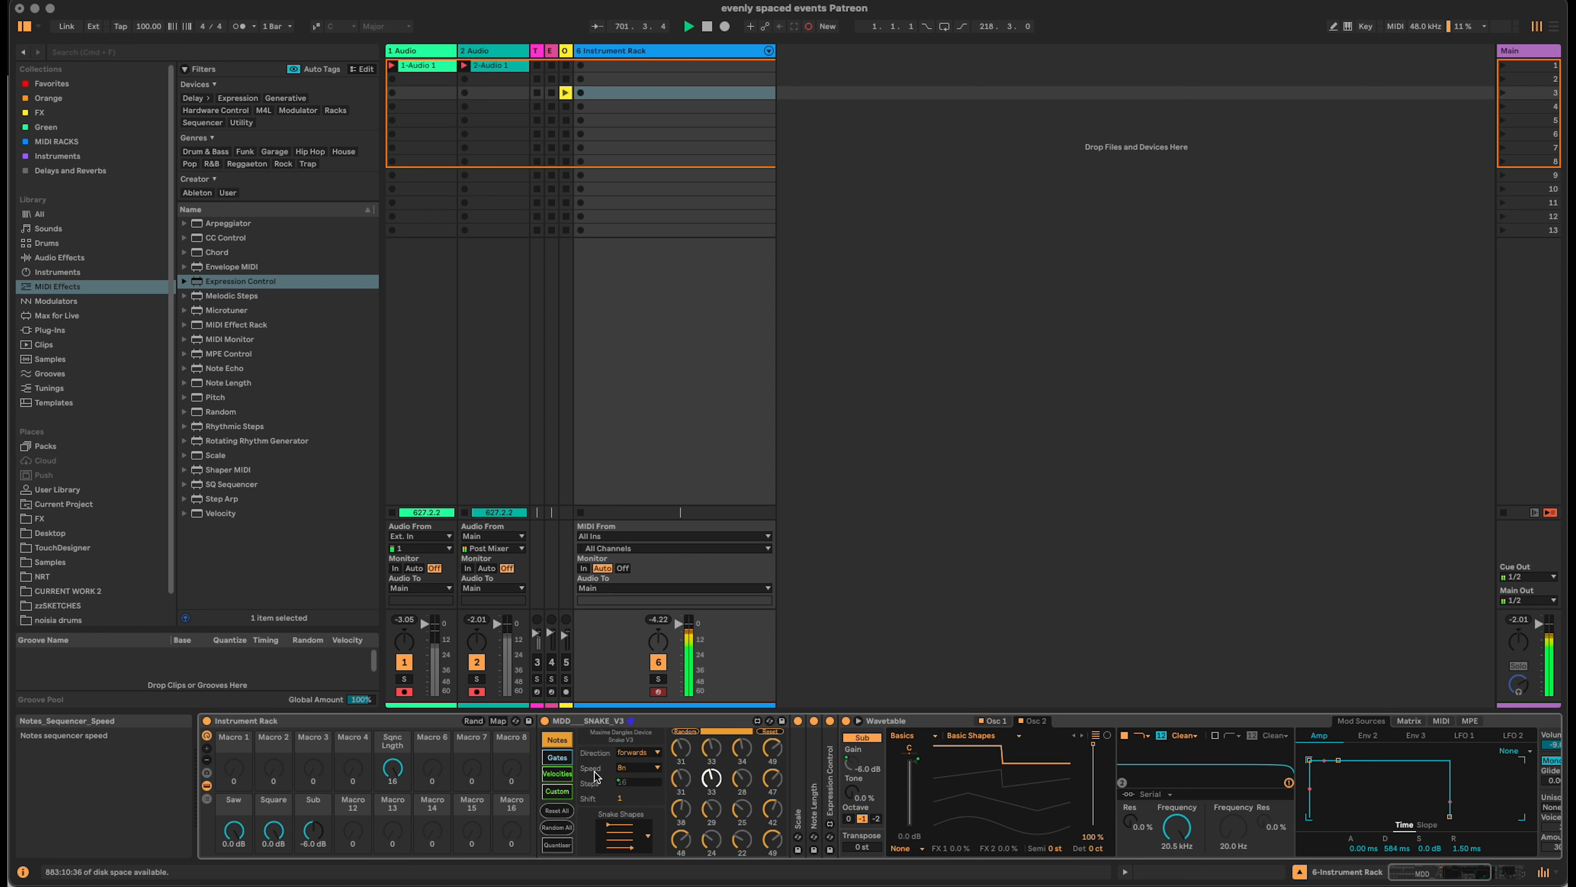
right_click(641, 772)
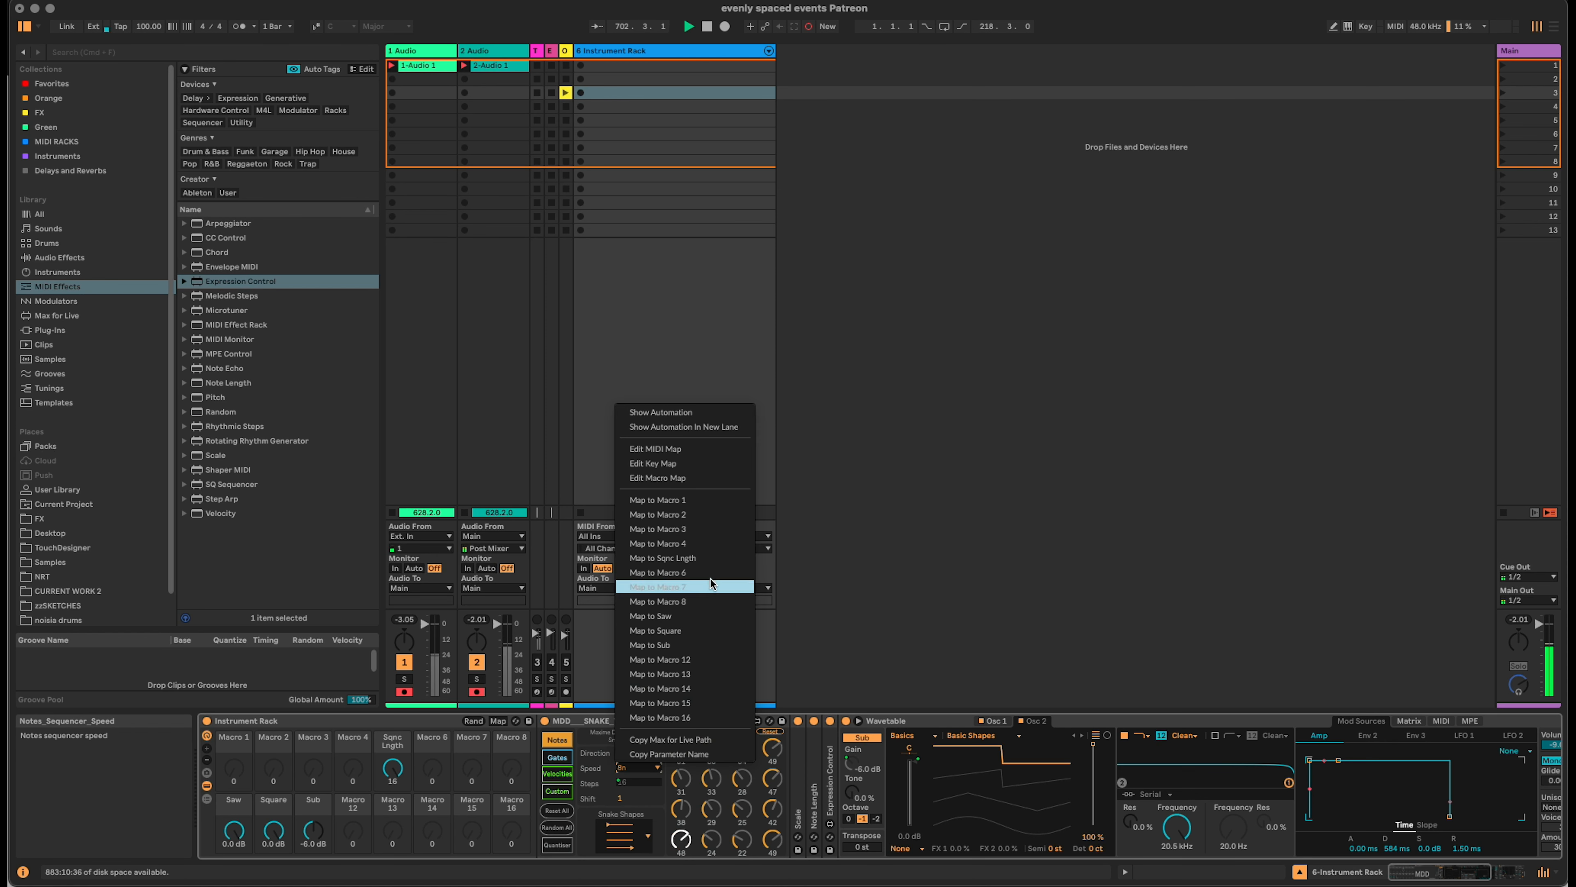
left_click(695, 572)
key("super+r")
type("Spe")
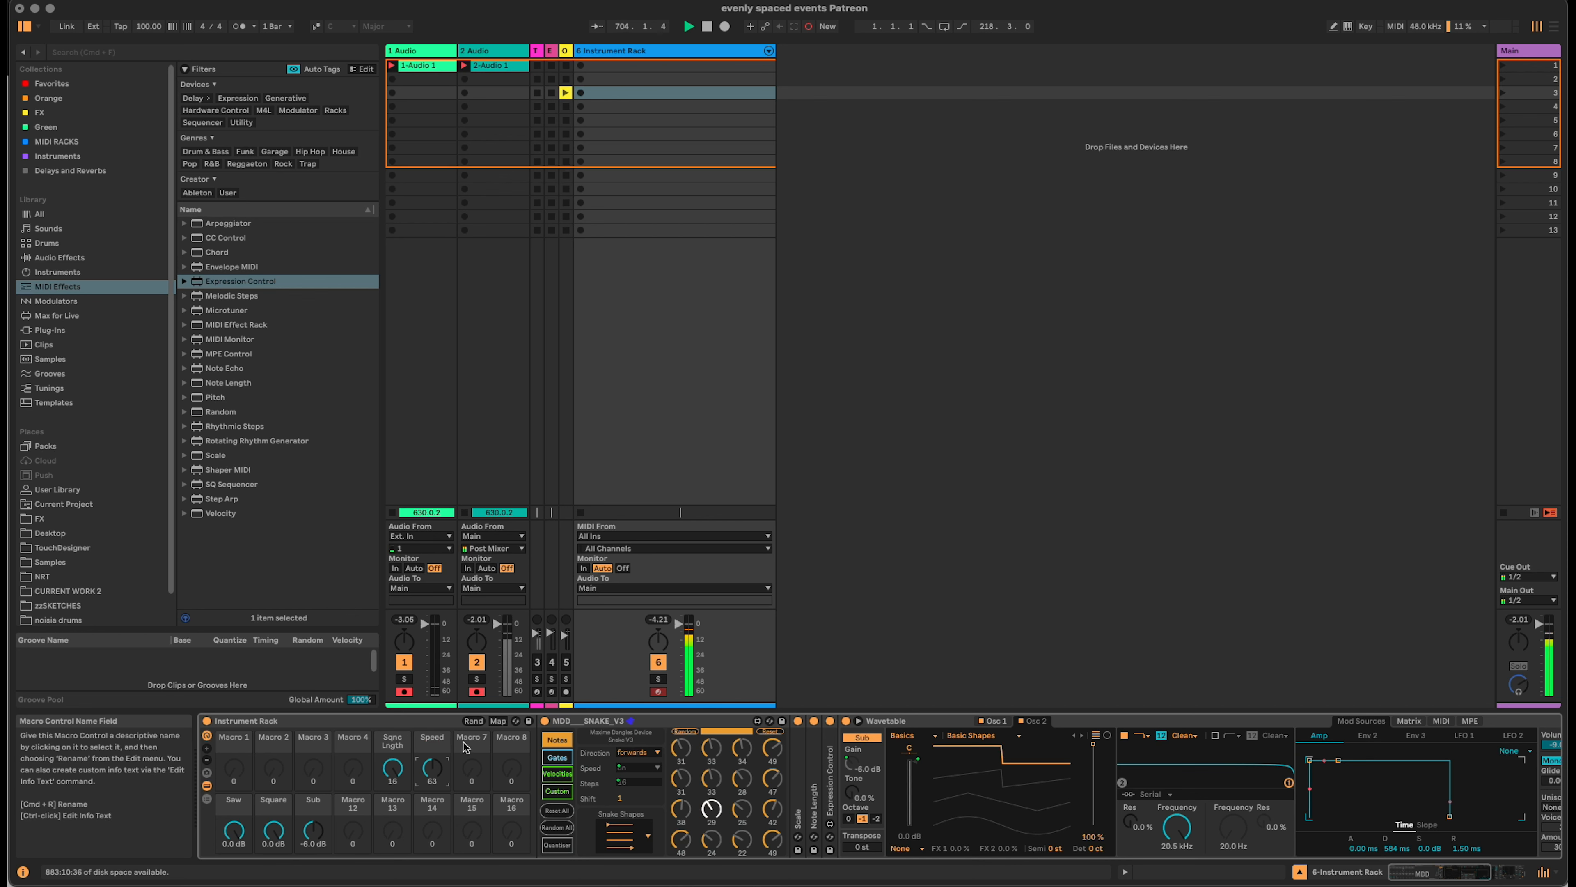
Map the speeds of Snake's Gates, Velocities and Custom sequencers to the Speed macro, and set the Sqnc Lngth macro to 16.
left_click(557, 757)
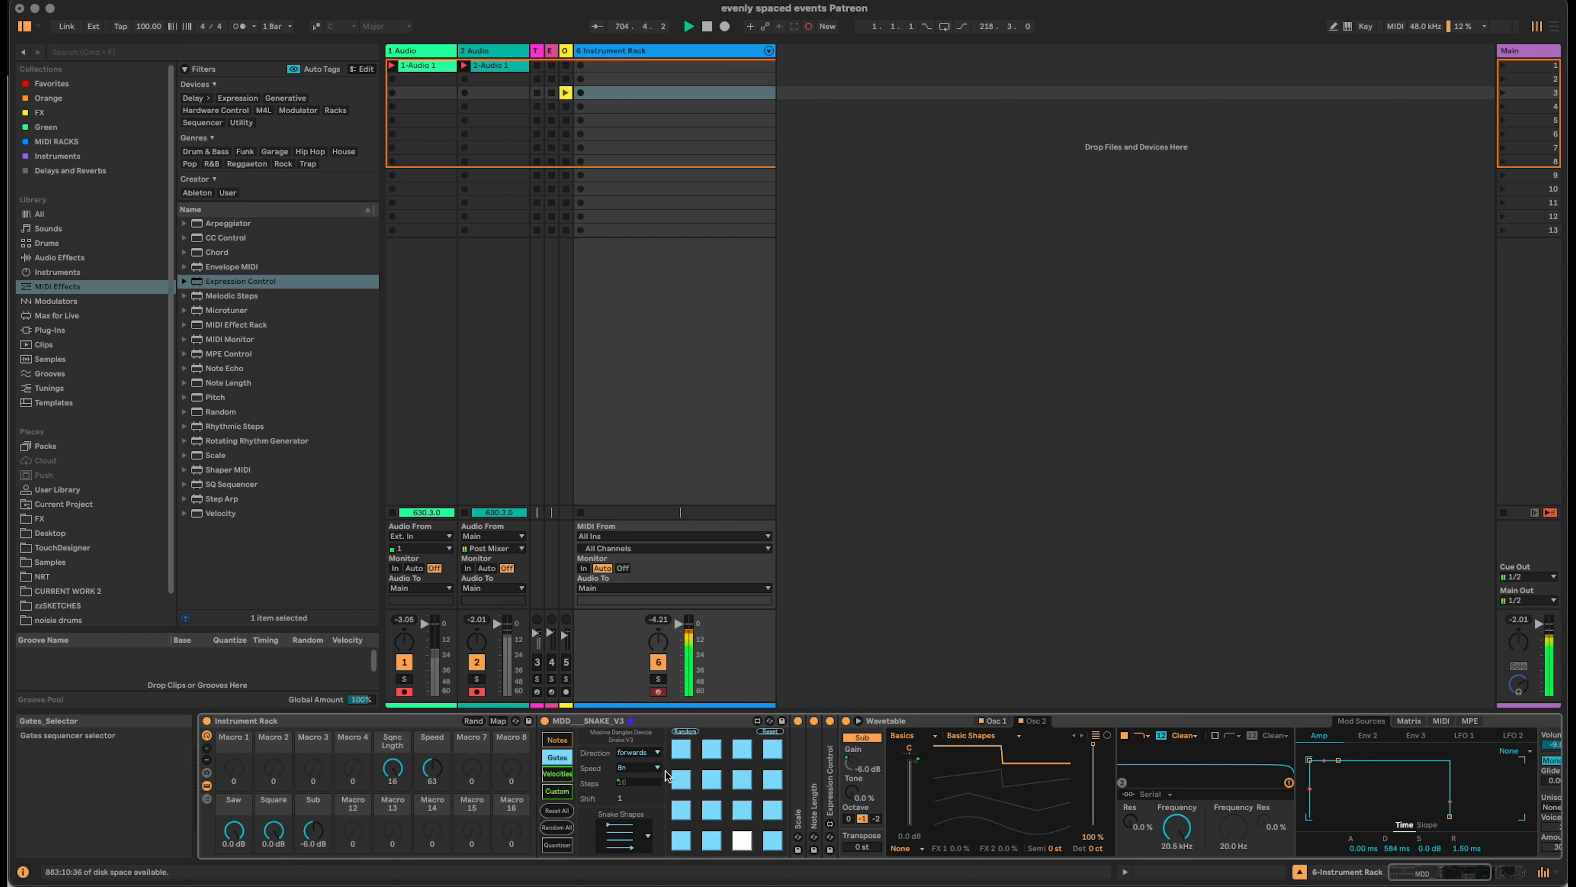
right_click(639, 770)
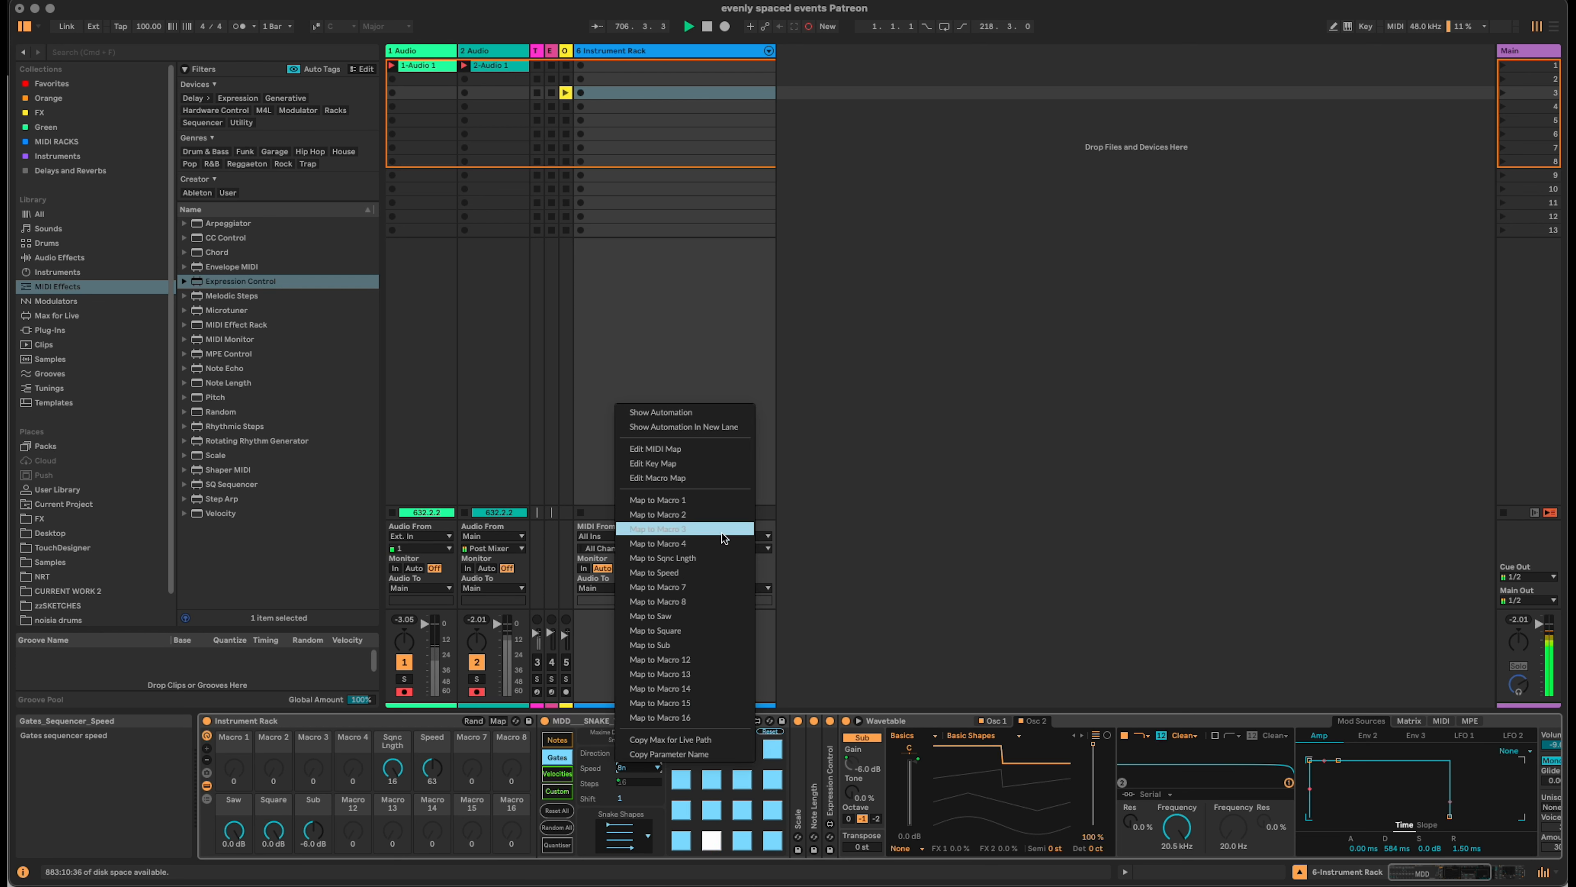
left_click(725, 558)
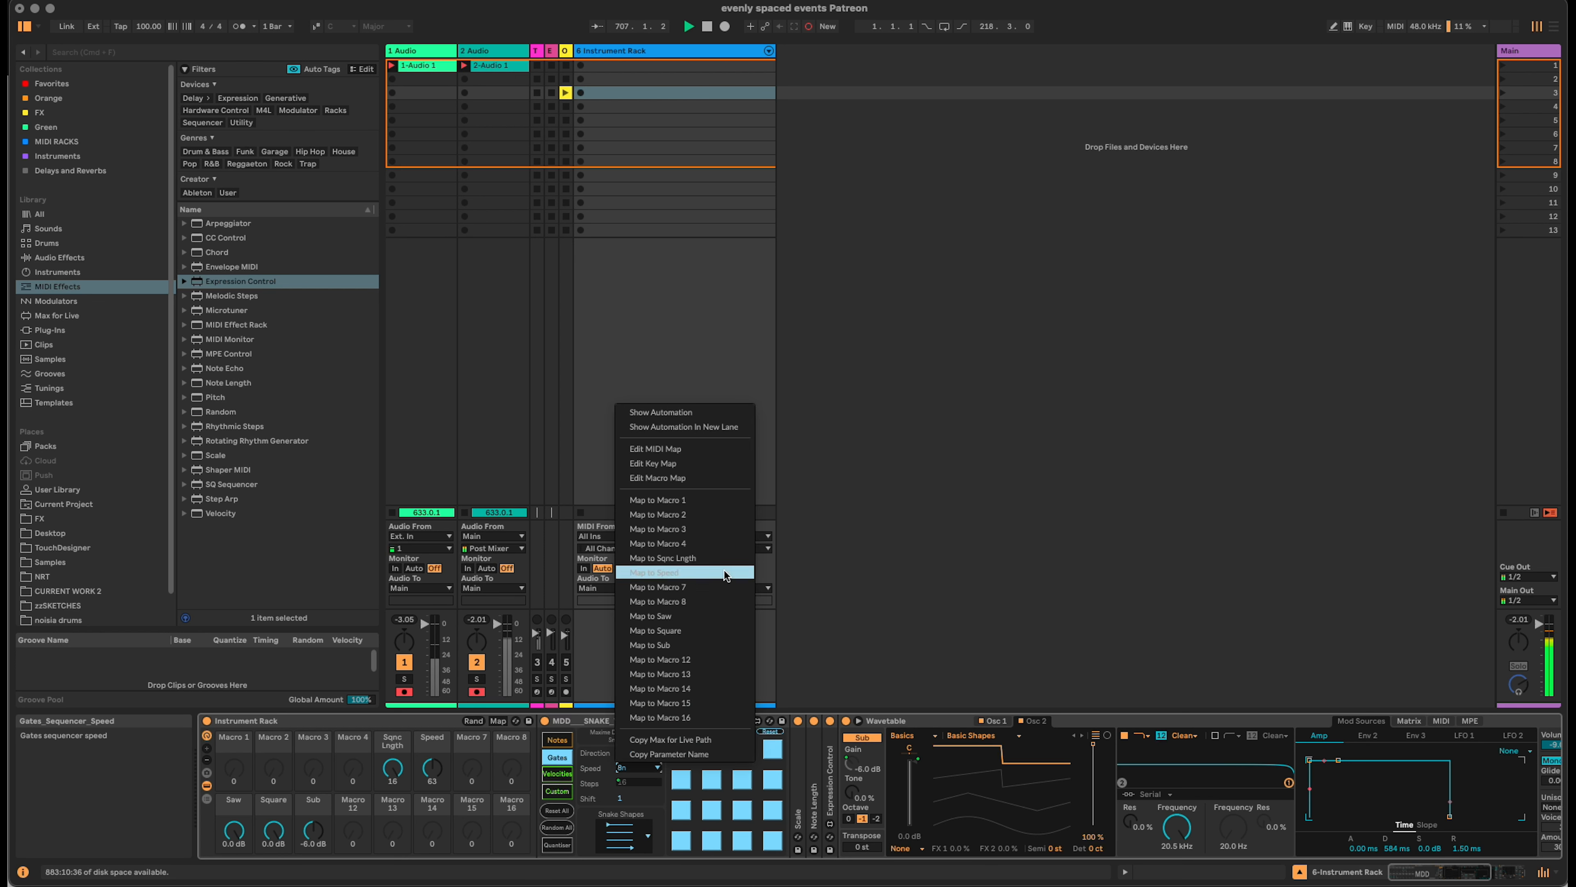
left_click(557, 773)
right_click(645, 769)
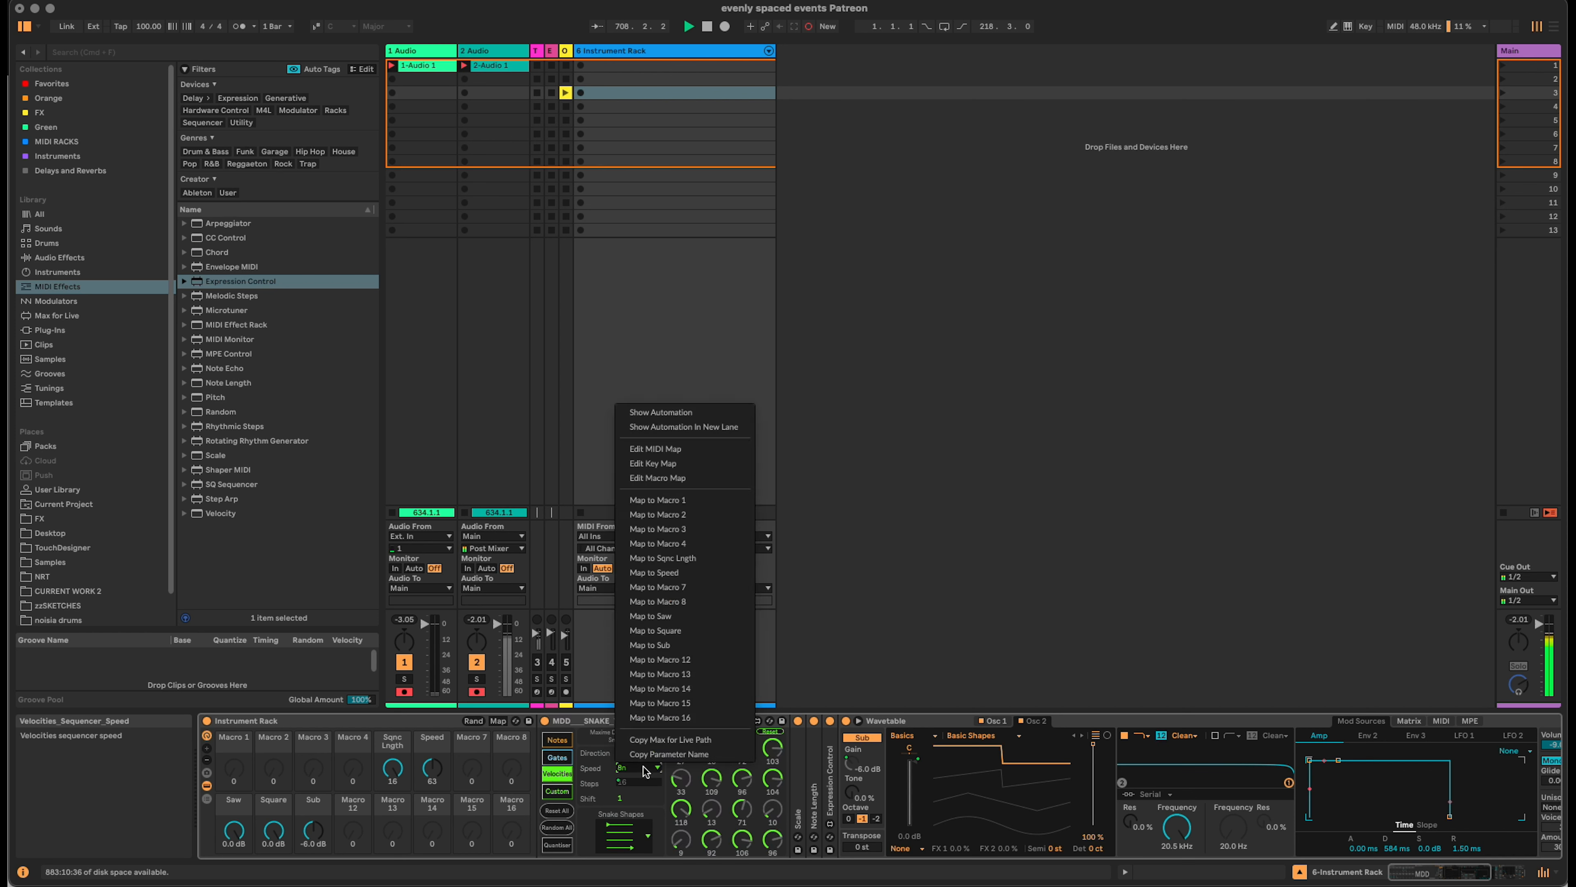
left_click(682, 573)
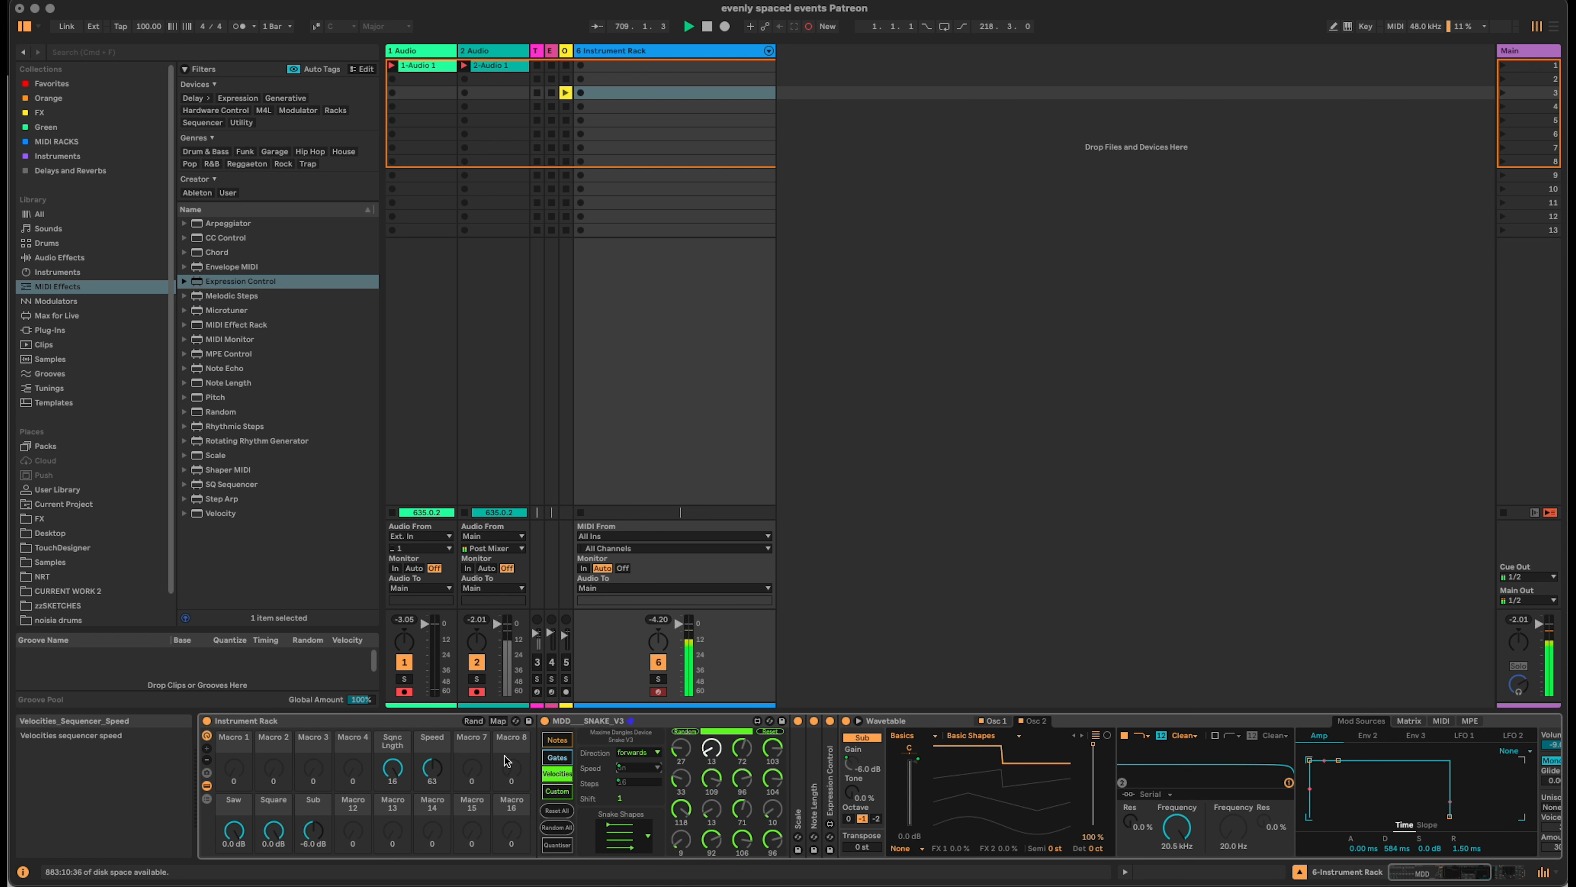
left_click(557, 791)
right_click(639, 768)
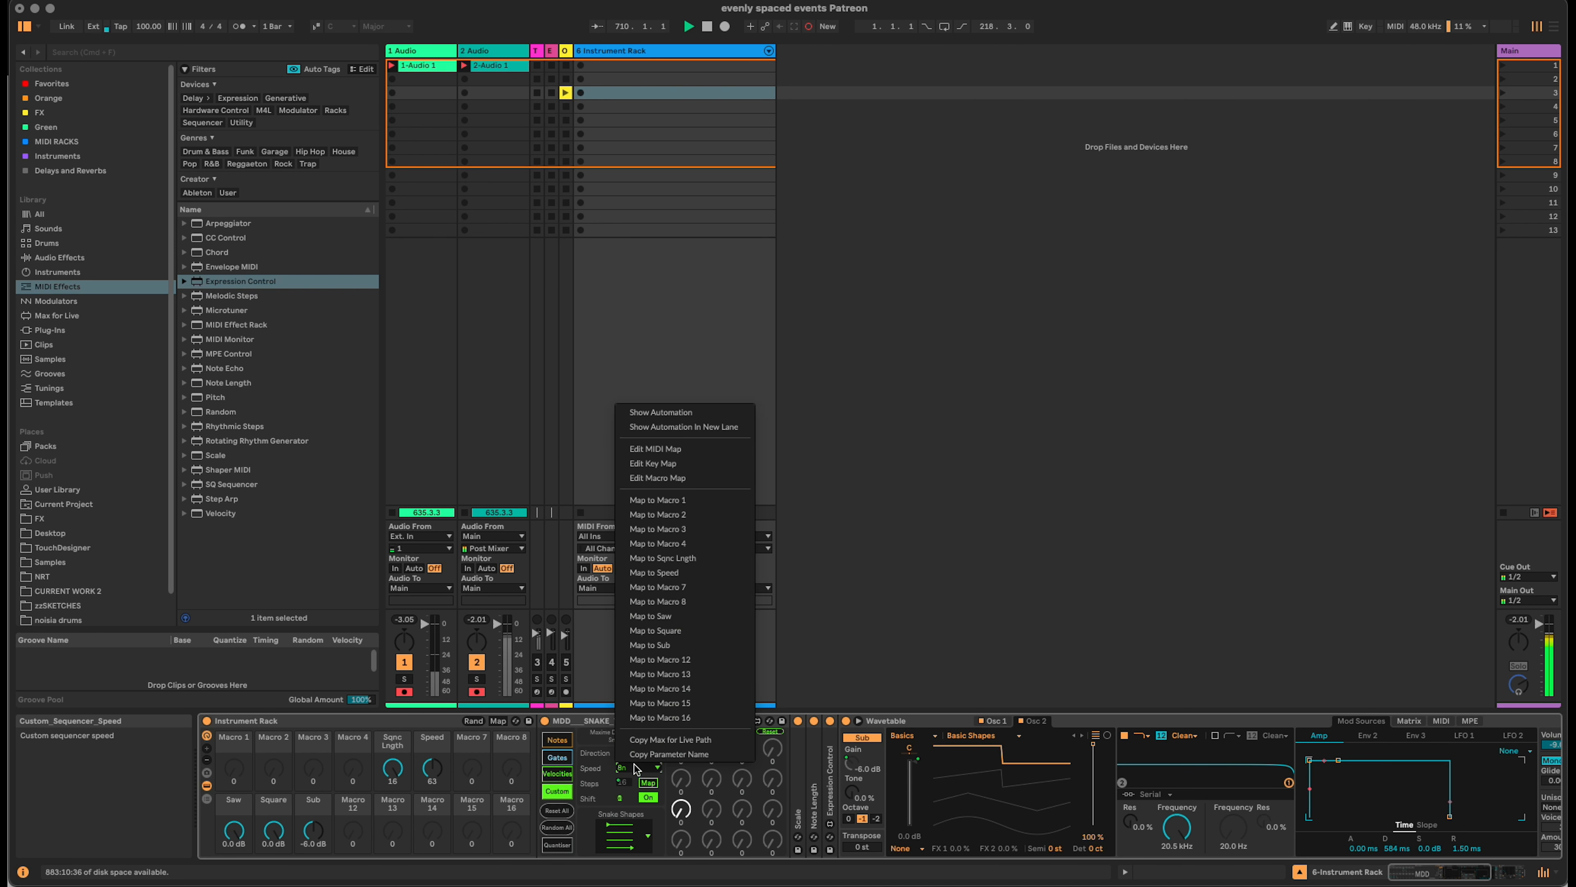
left_click(683, 573)
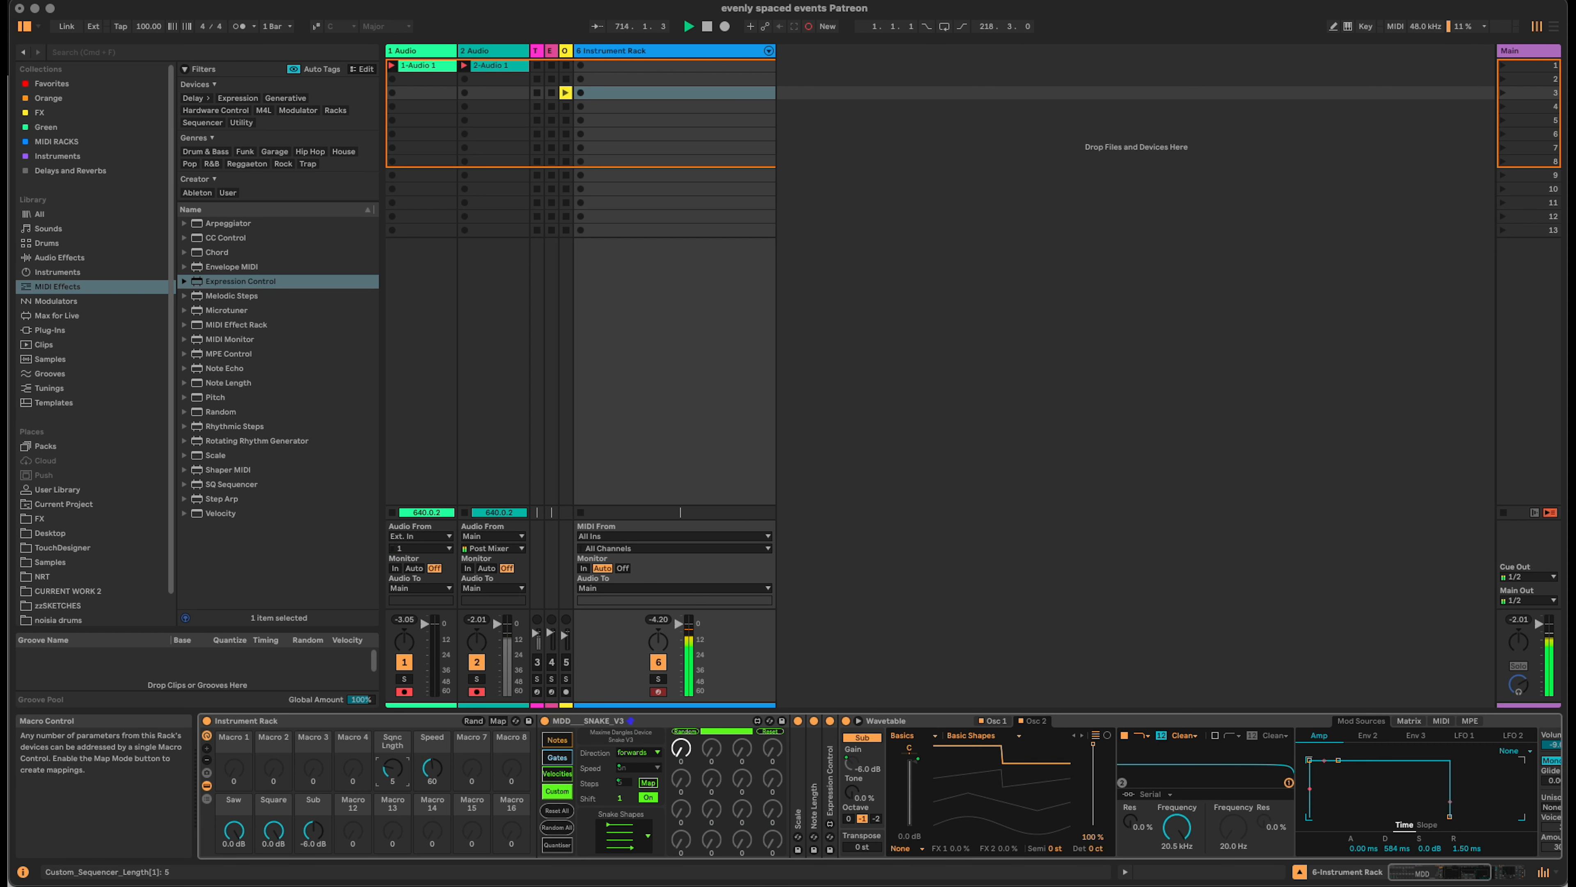
left_click_drag(392, 769, 392, 759)
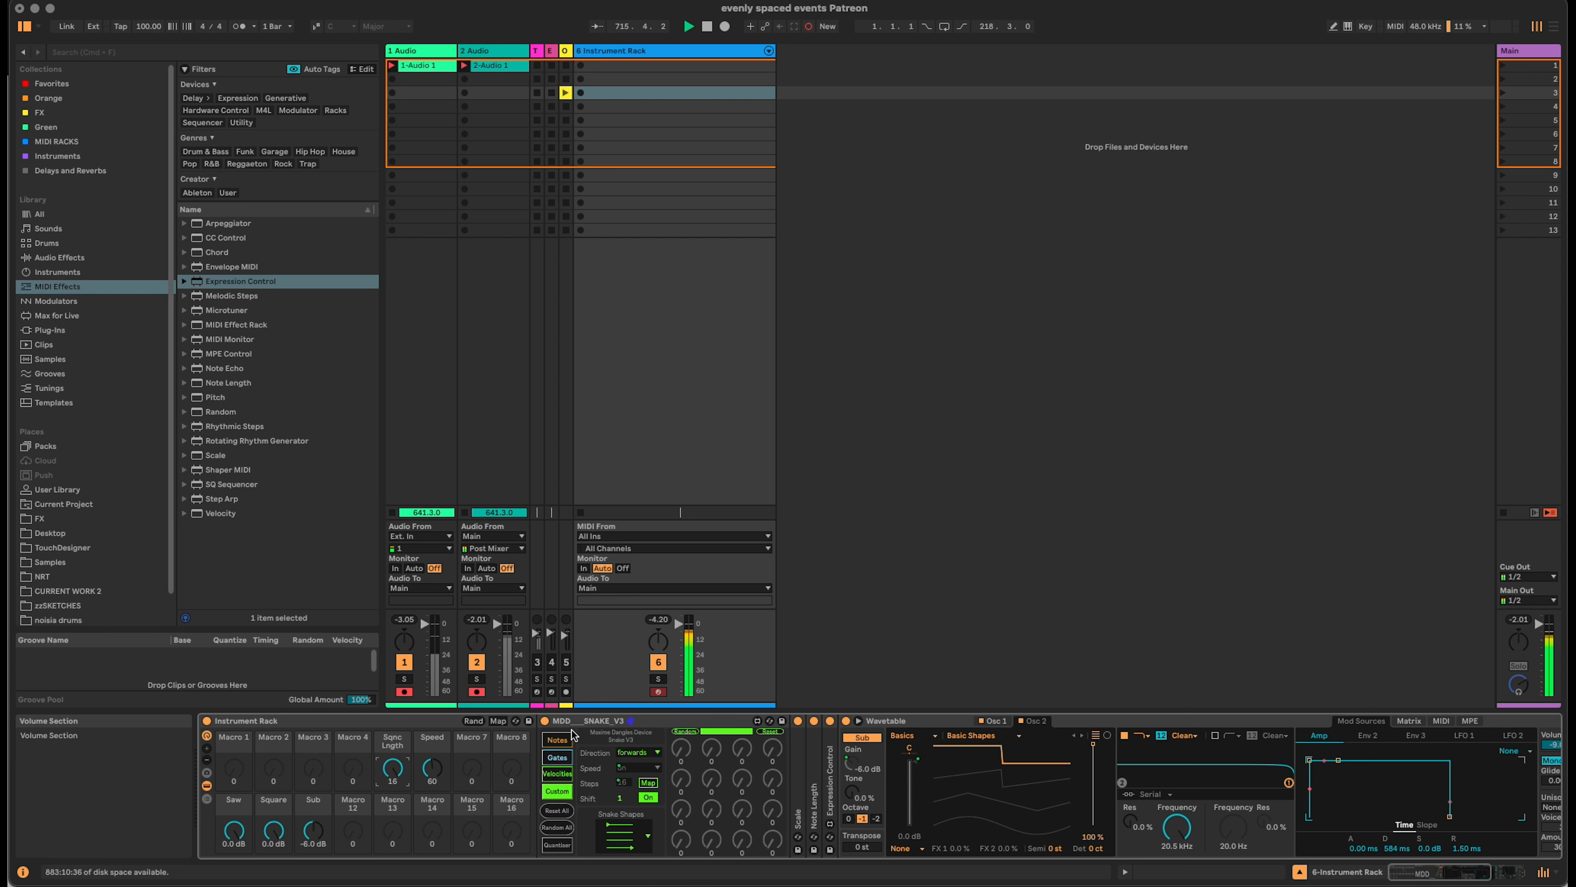
Map the snake shape of the Notes sequencer to Macro 7 and rename the macro Note Pattern.
left_click(556, 741)
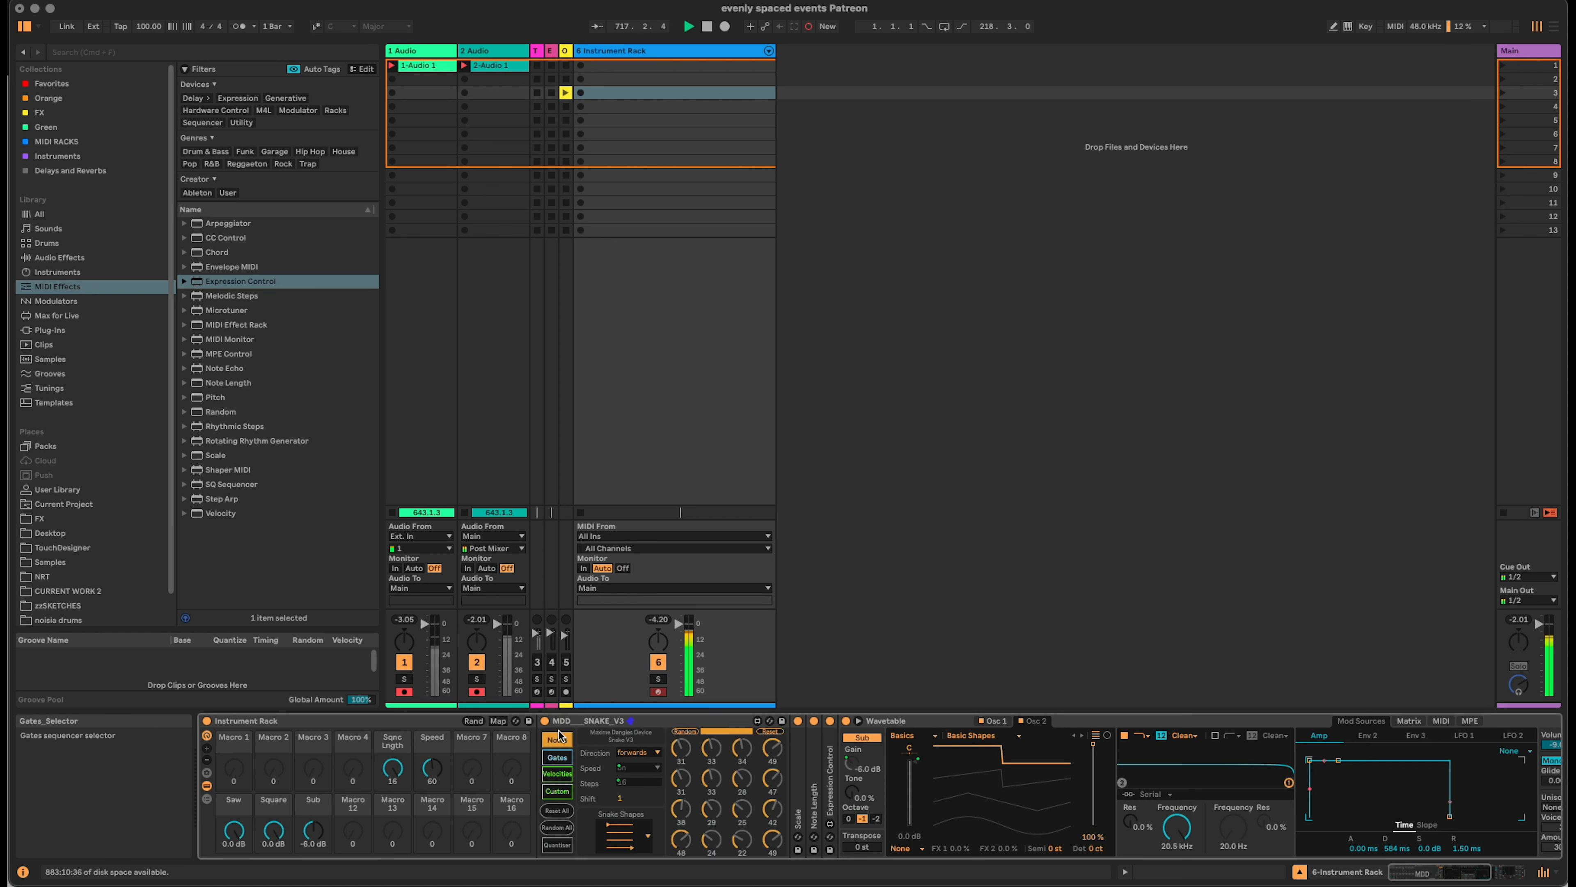
right_click(620, 843)
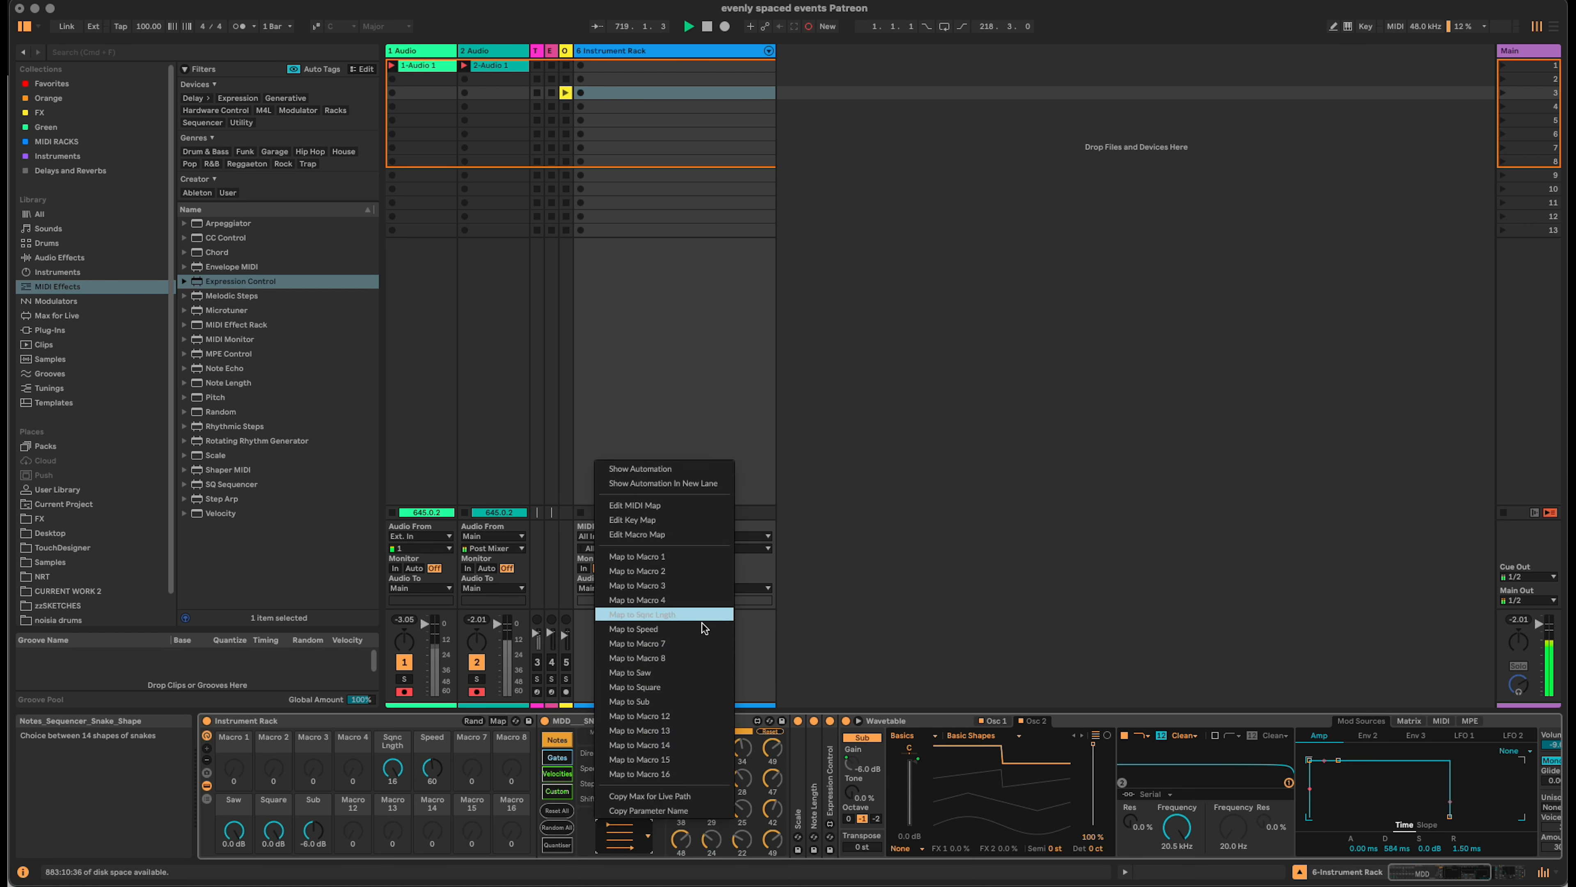
left_click(637, 643)
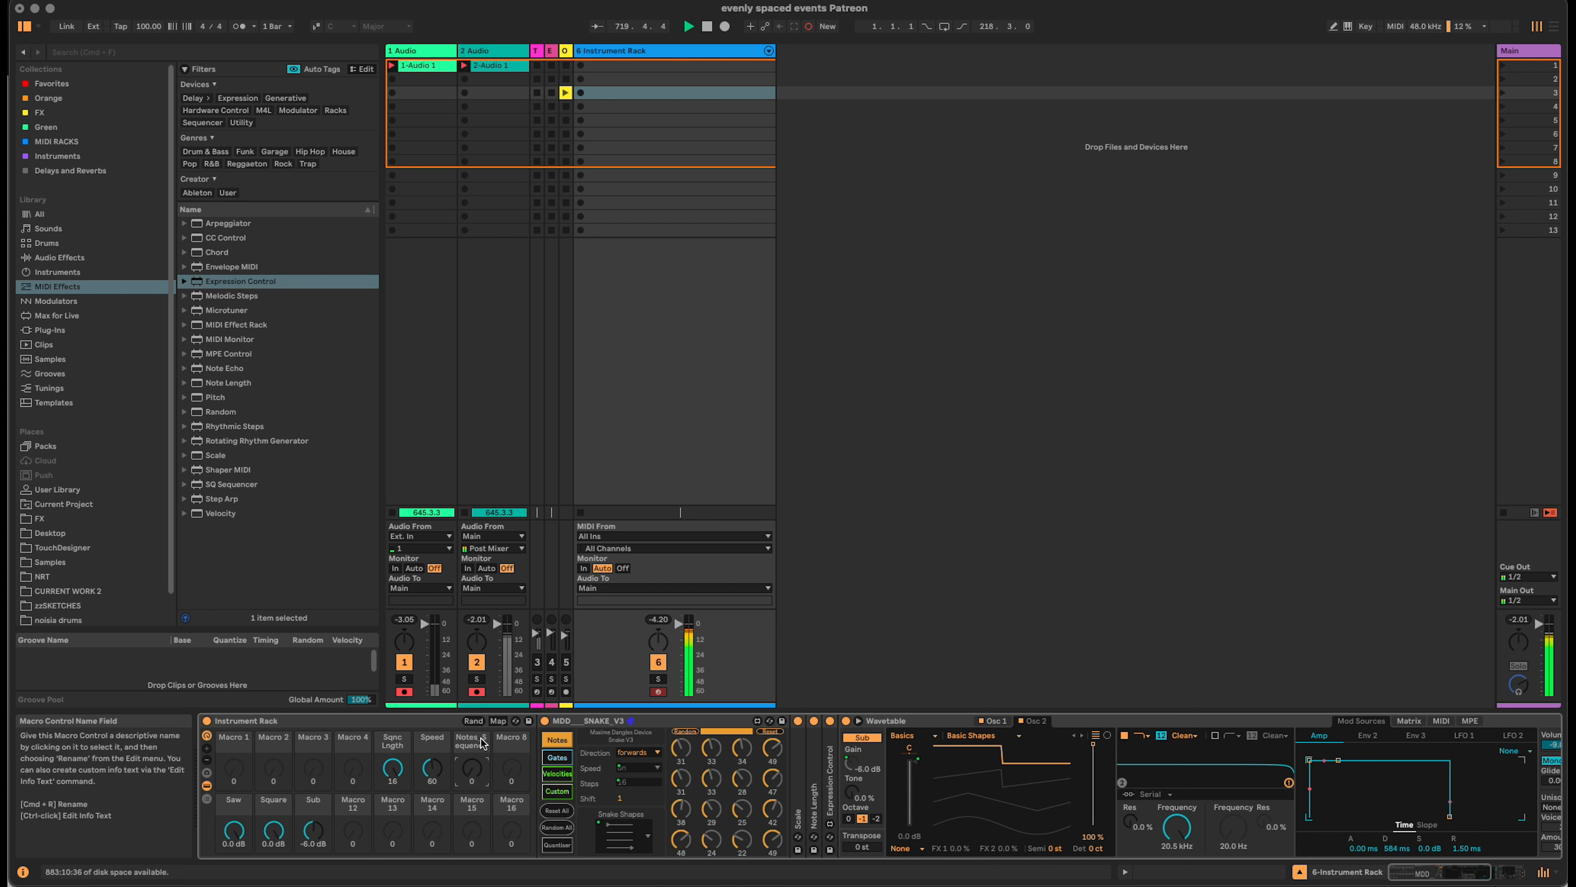
key("super+r")
type("Note")
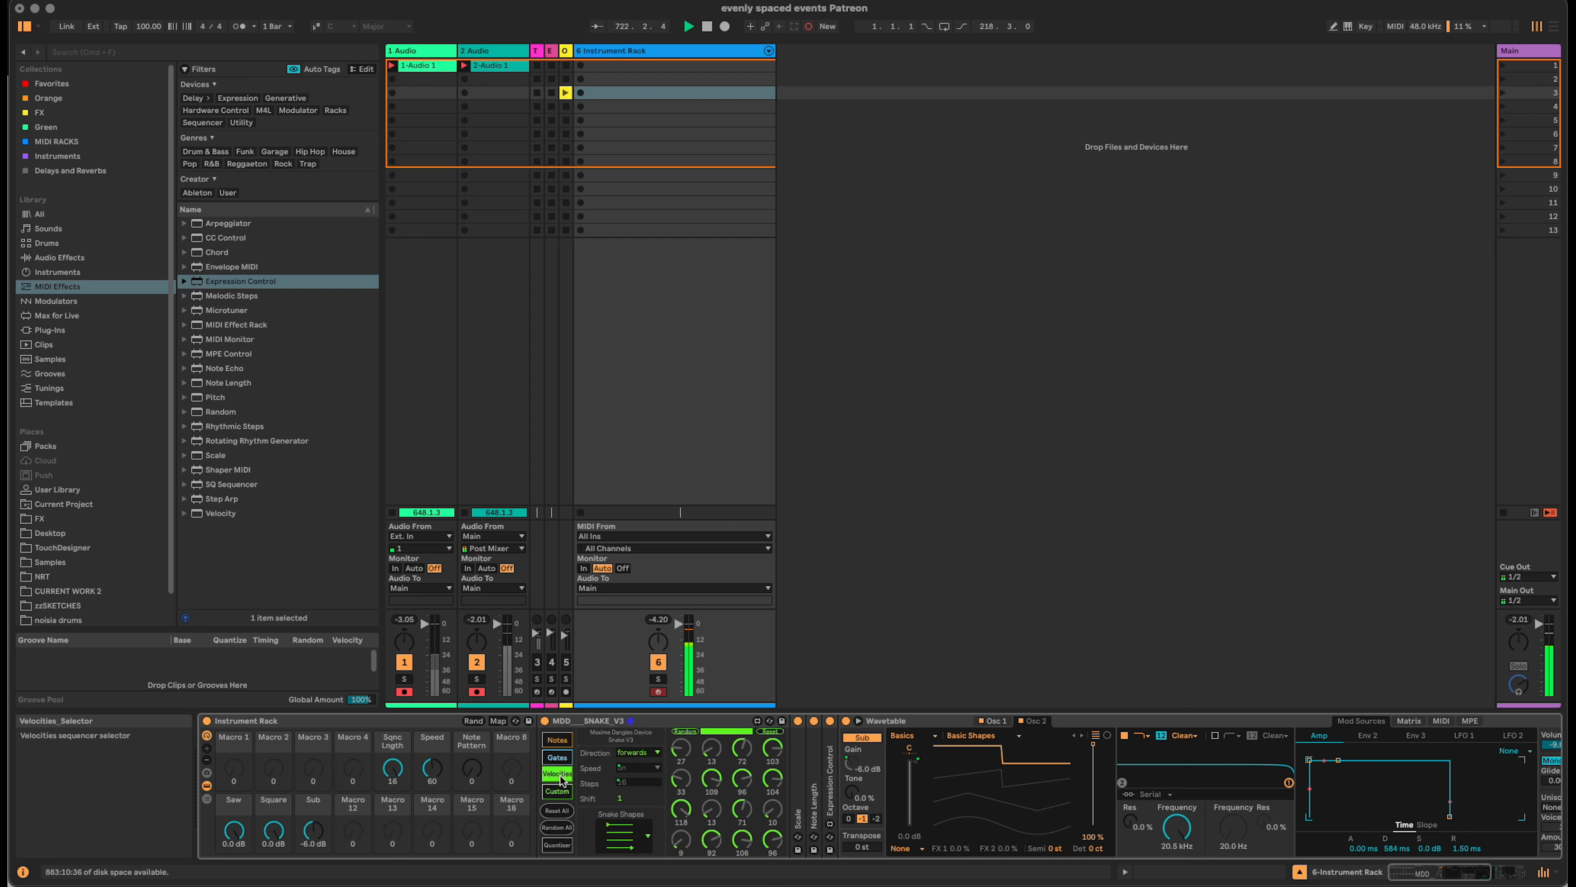
Map the snake shape of the Velocities sequencer to Macro 8 and rename the macro Vel Pattern.
right_click(633, 834)
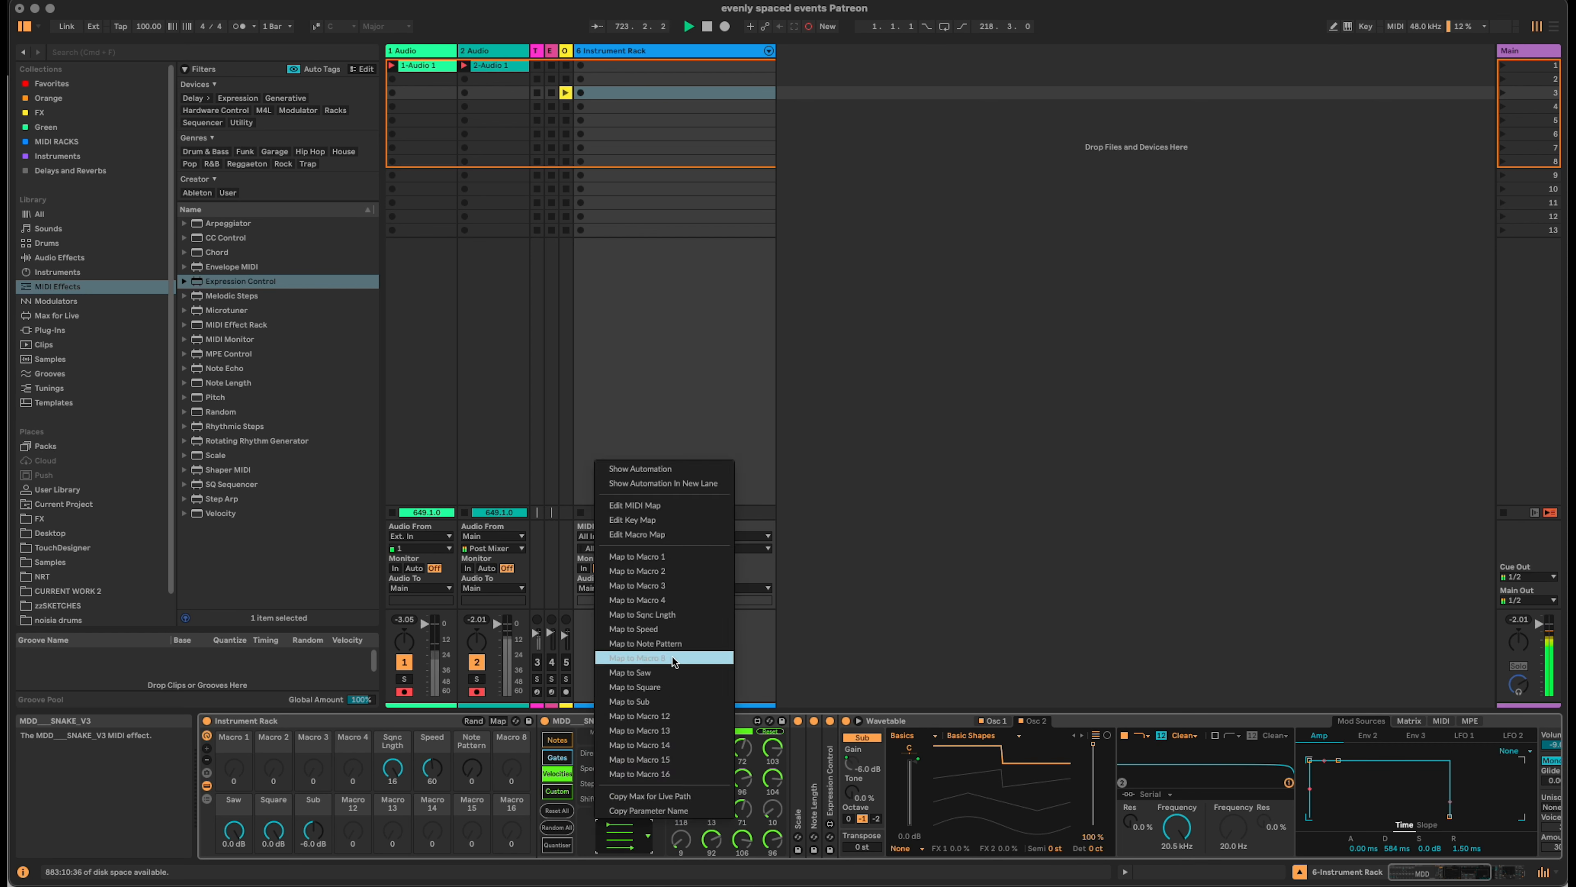
left_click(637, 658)
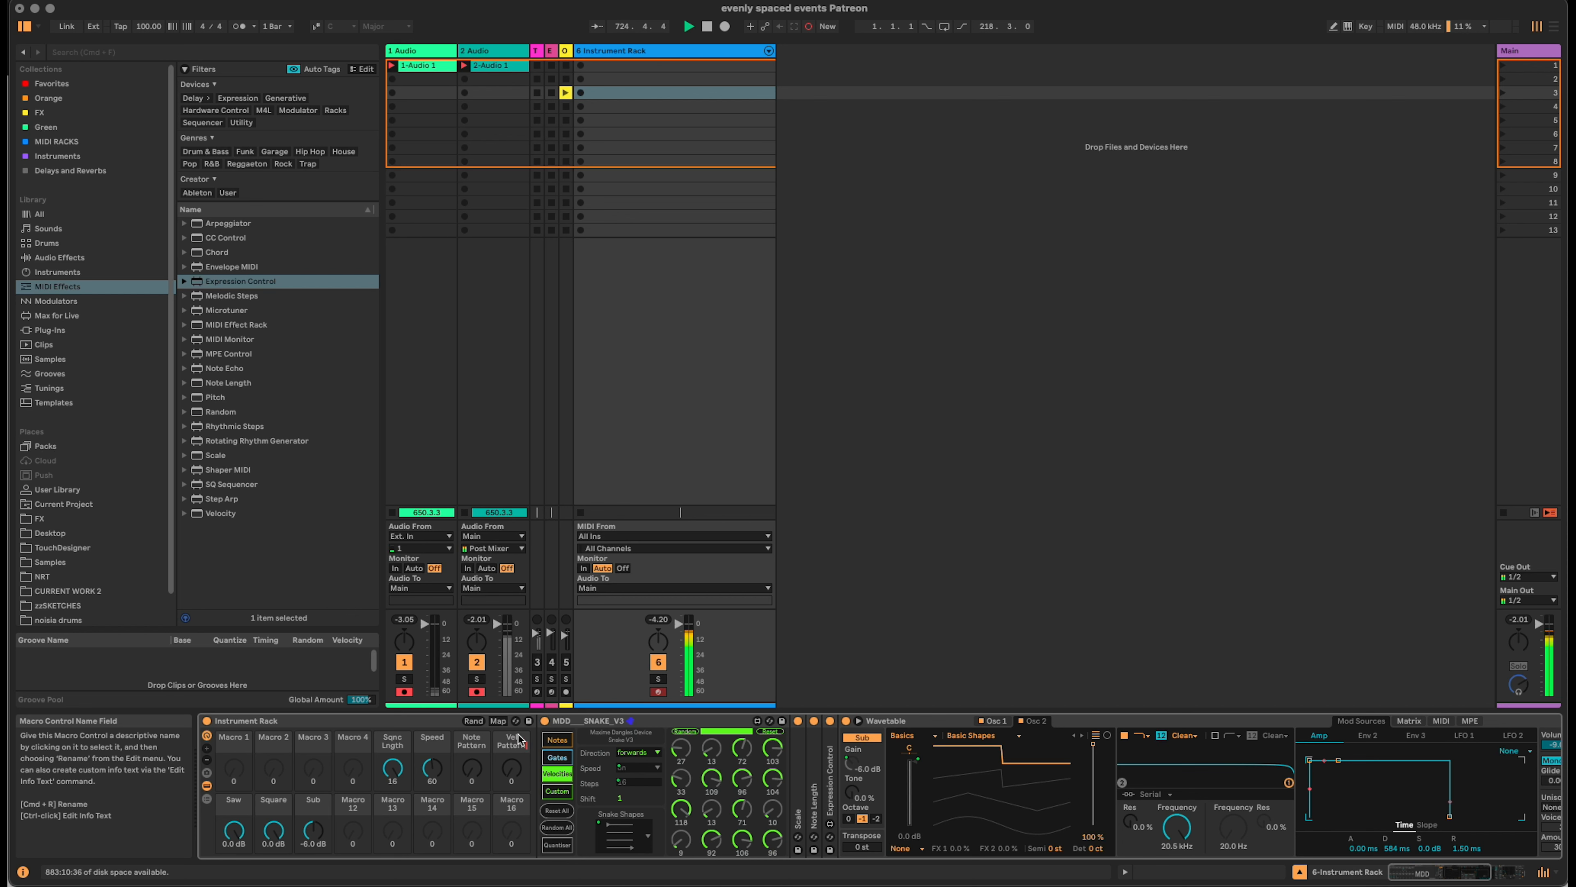
Collapse the Snake and Wavetable devices in the rack to reach Auto Filter.
left_click(561, 723)
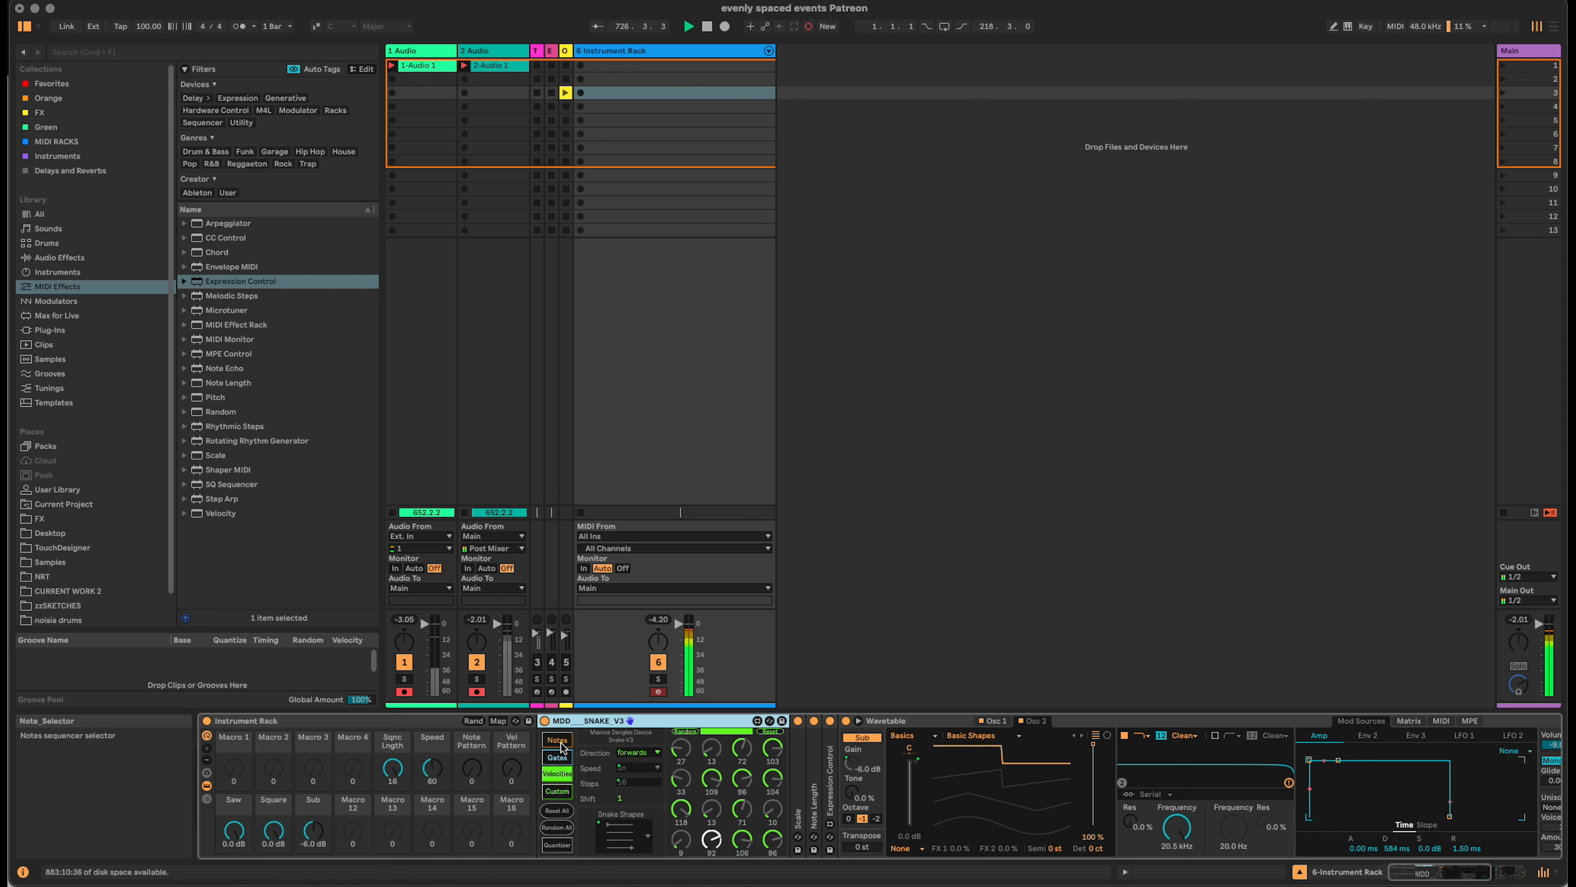
double_click(589, 724)
left_click(699, 722)
double_click(698, 722)
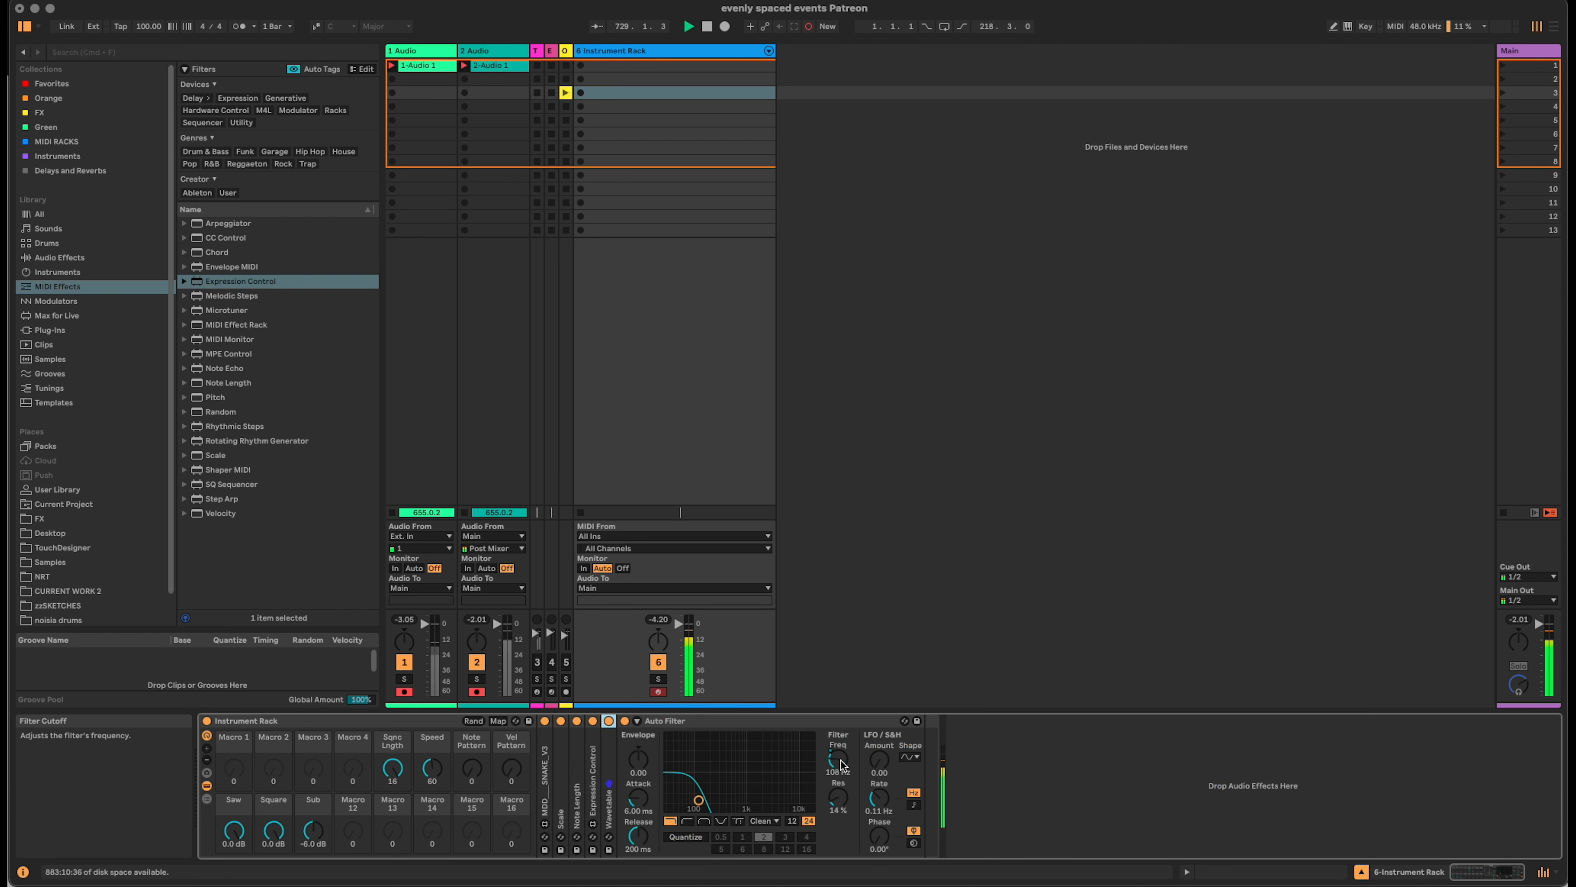
Map Auto Filter's frequency to Macro 4 under the name VCF Cutoff and set it to 131 Hz.
right_click(842, 765)
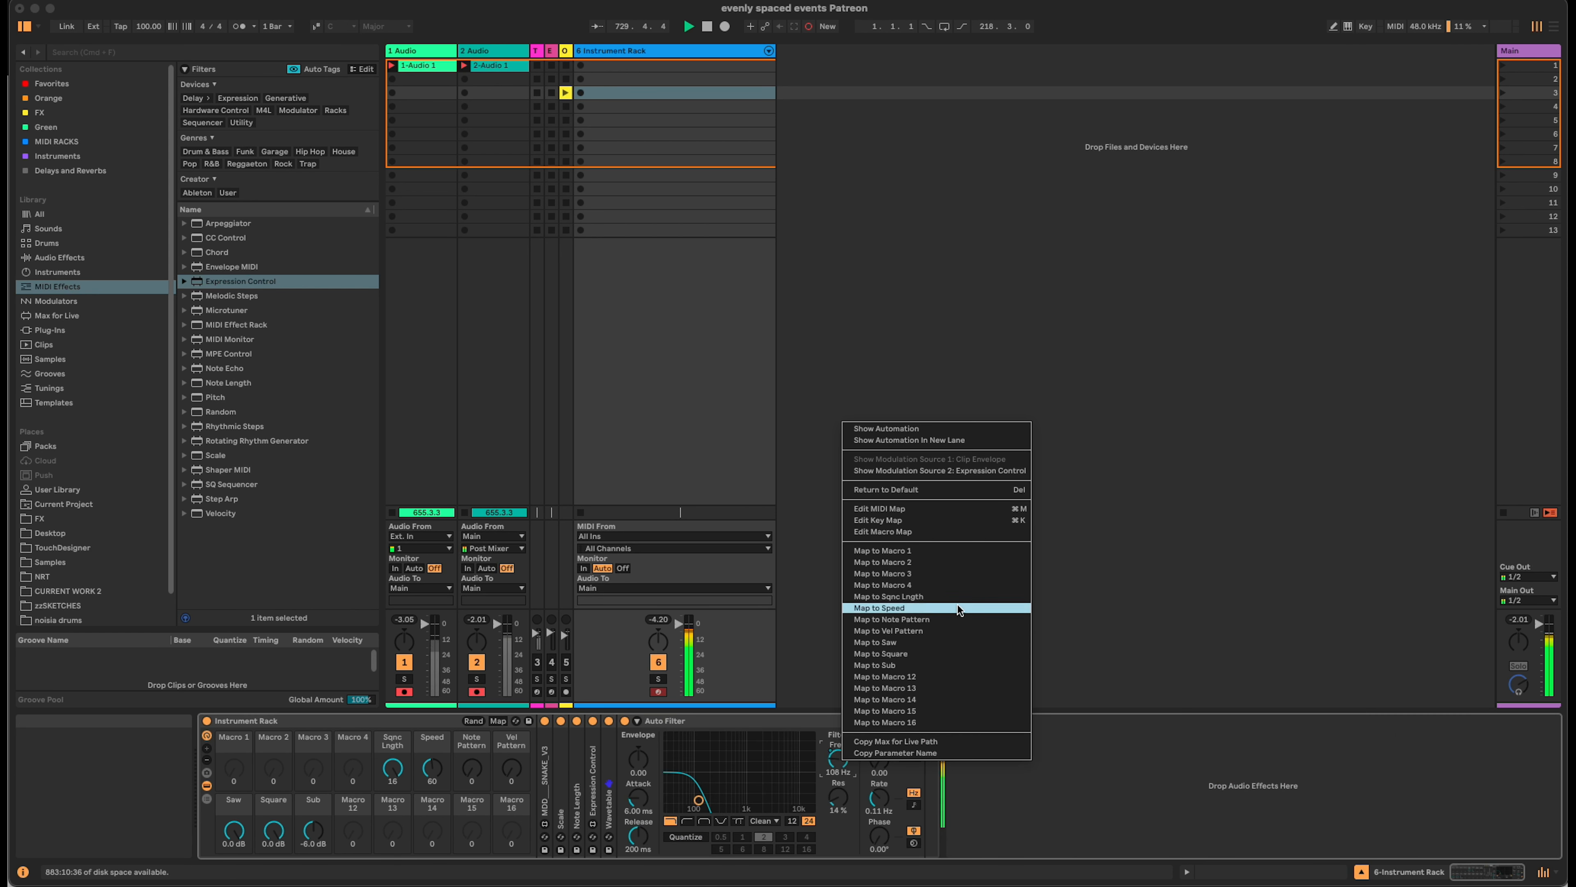
left_click(965, 584)
left_click(347, 743)
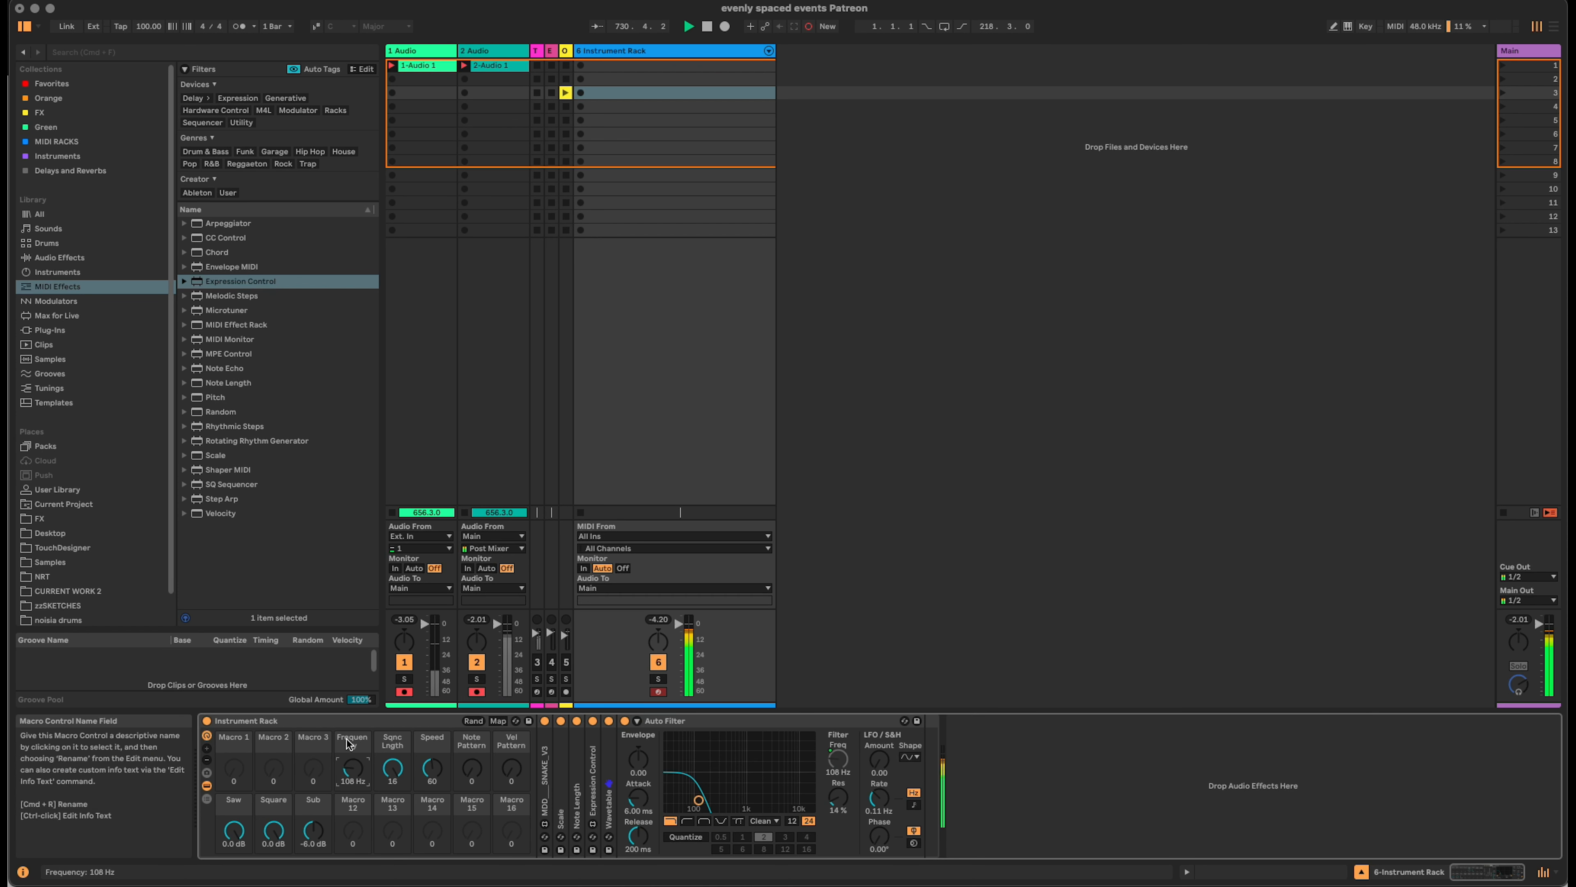
key("super+r")
type("VCF Cutoff")
key("Return")
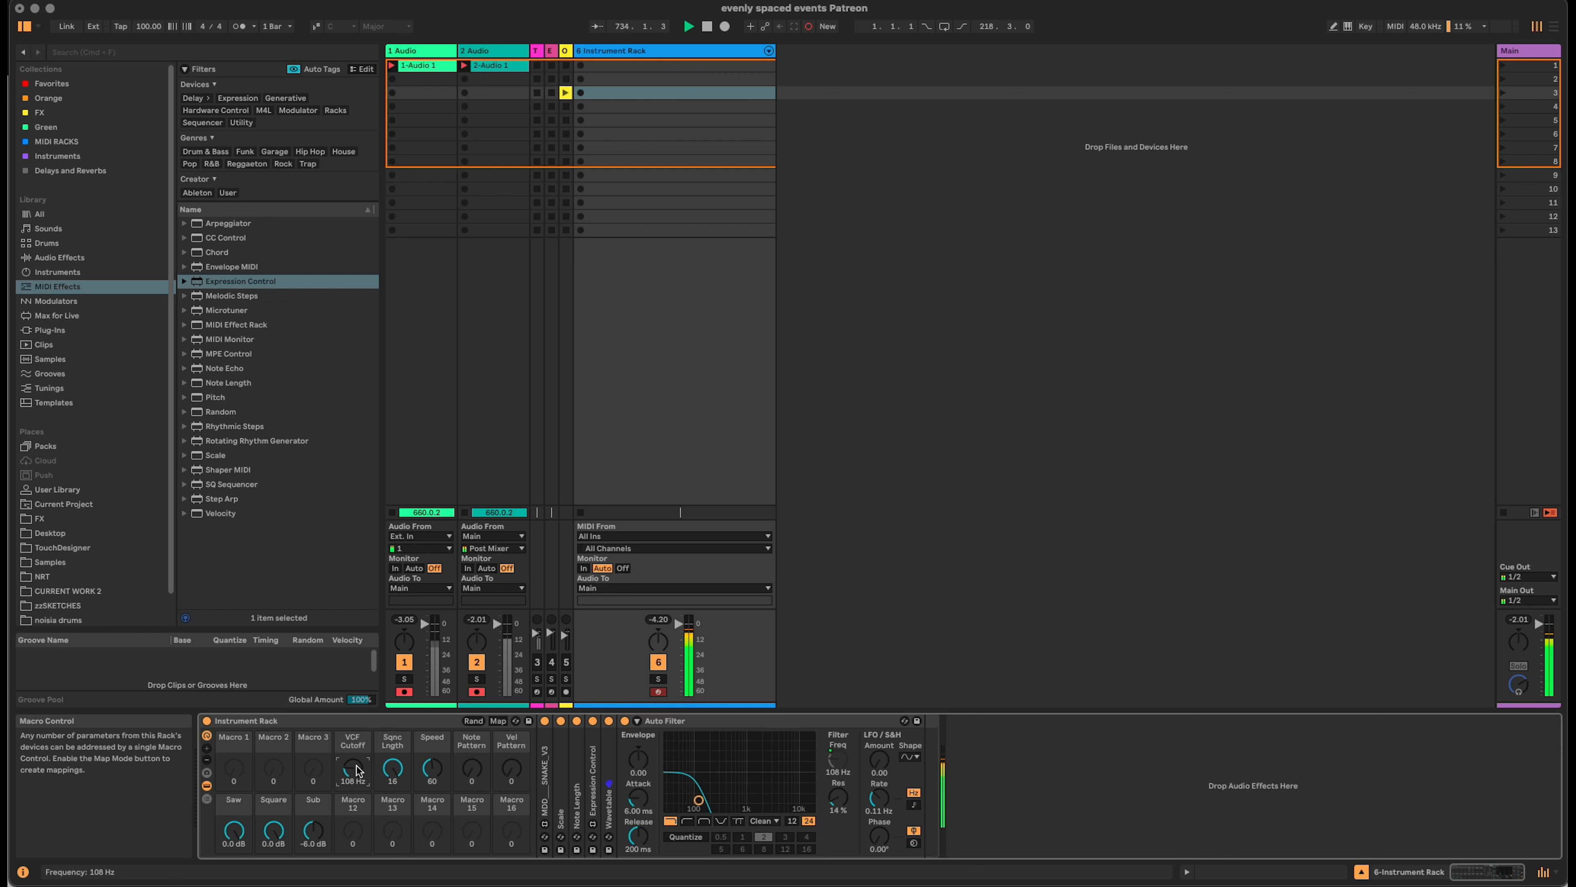
left_click_drag(353, 768, 352, 737)
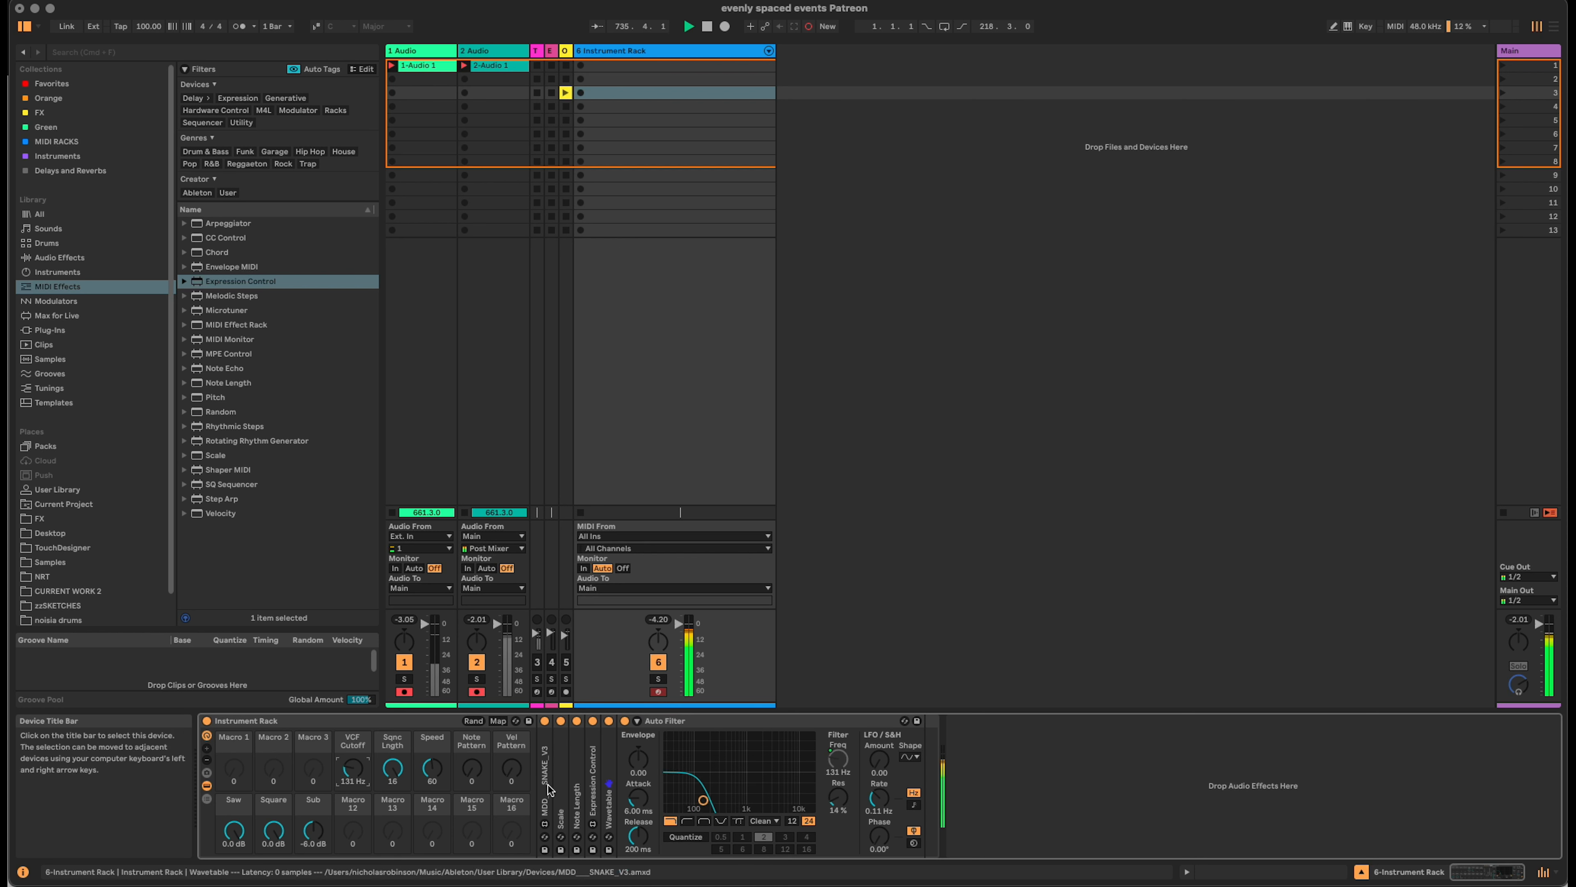
Expand Expression Control, try out the velocity row's output range amount, and map it to Macro 3.
double_click(594, 773)
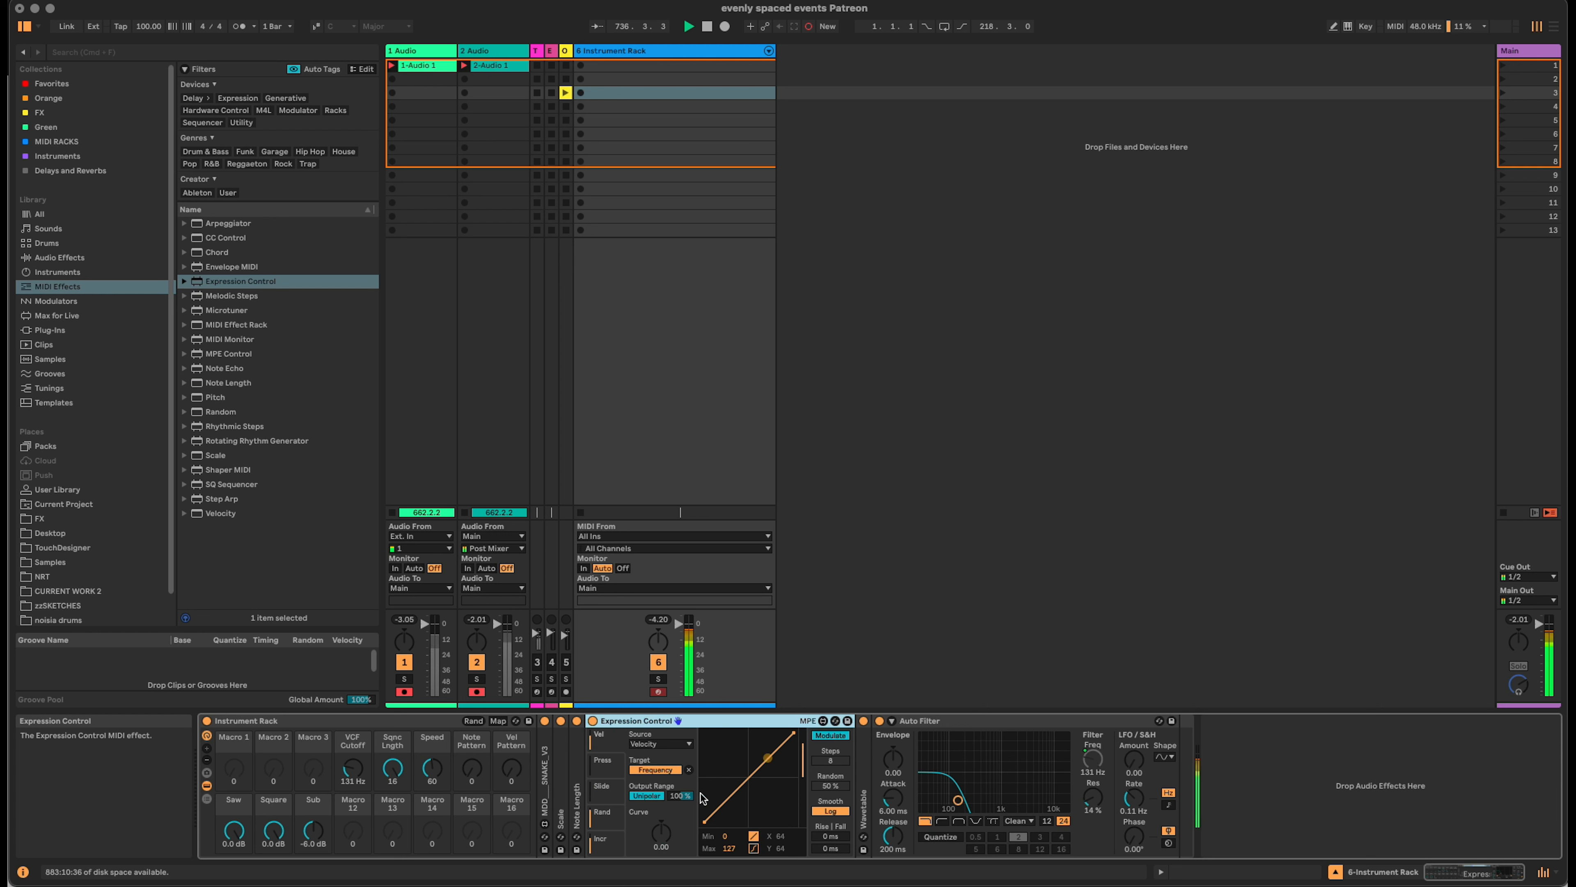
left_click_drag(680, 796, 681, 813)
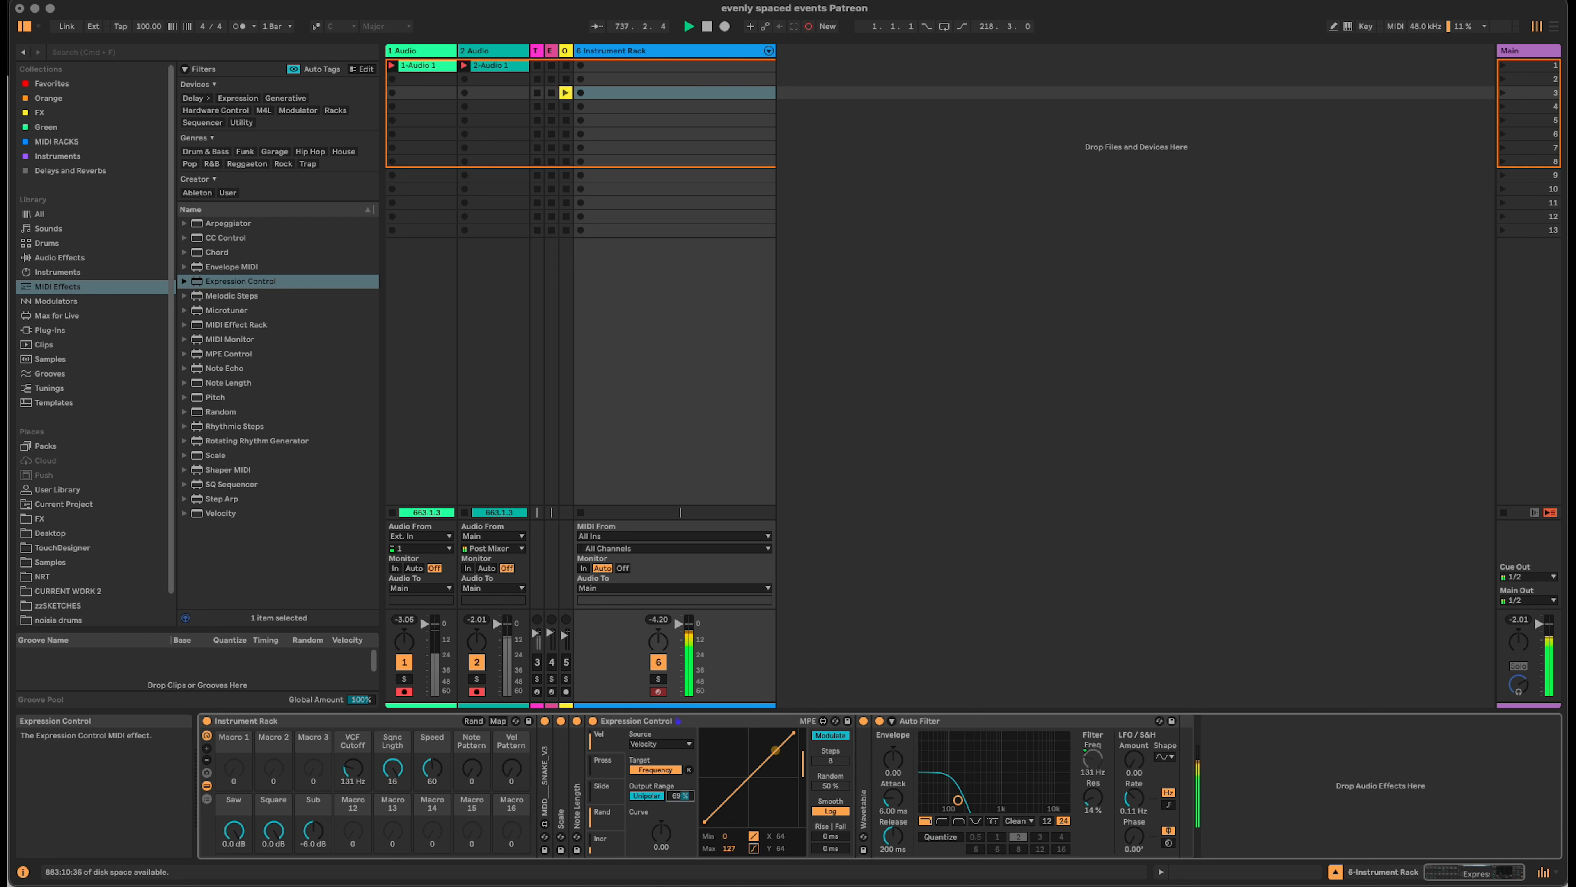
left_click_drag(680, 795, 681, 800)
left_click_drag(681, 796, 680, 790)
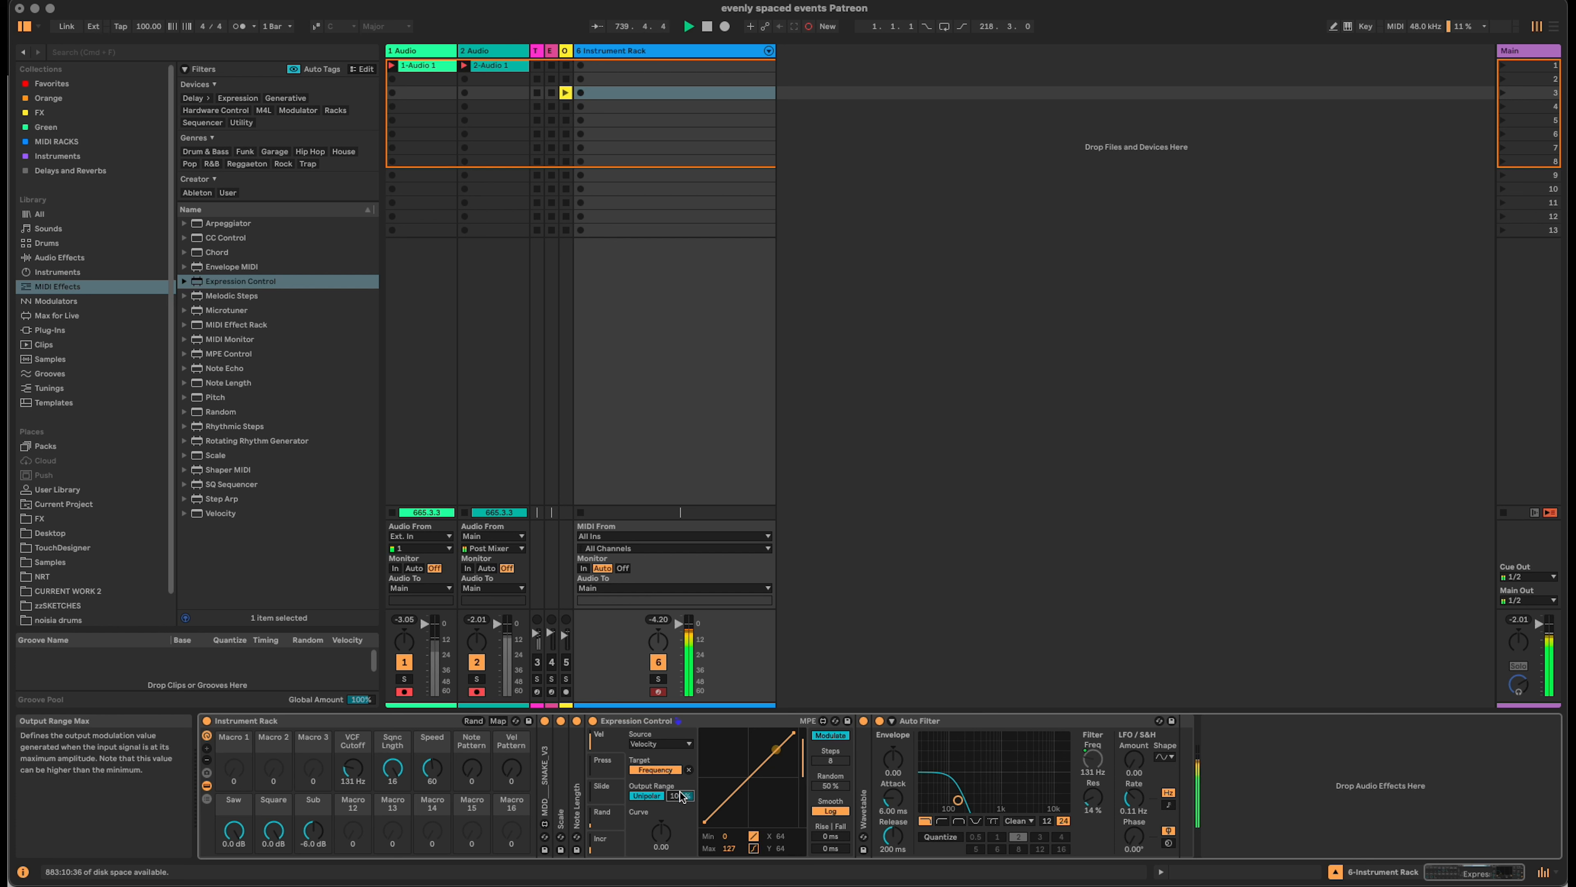
right_click(661, 803)
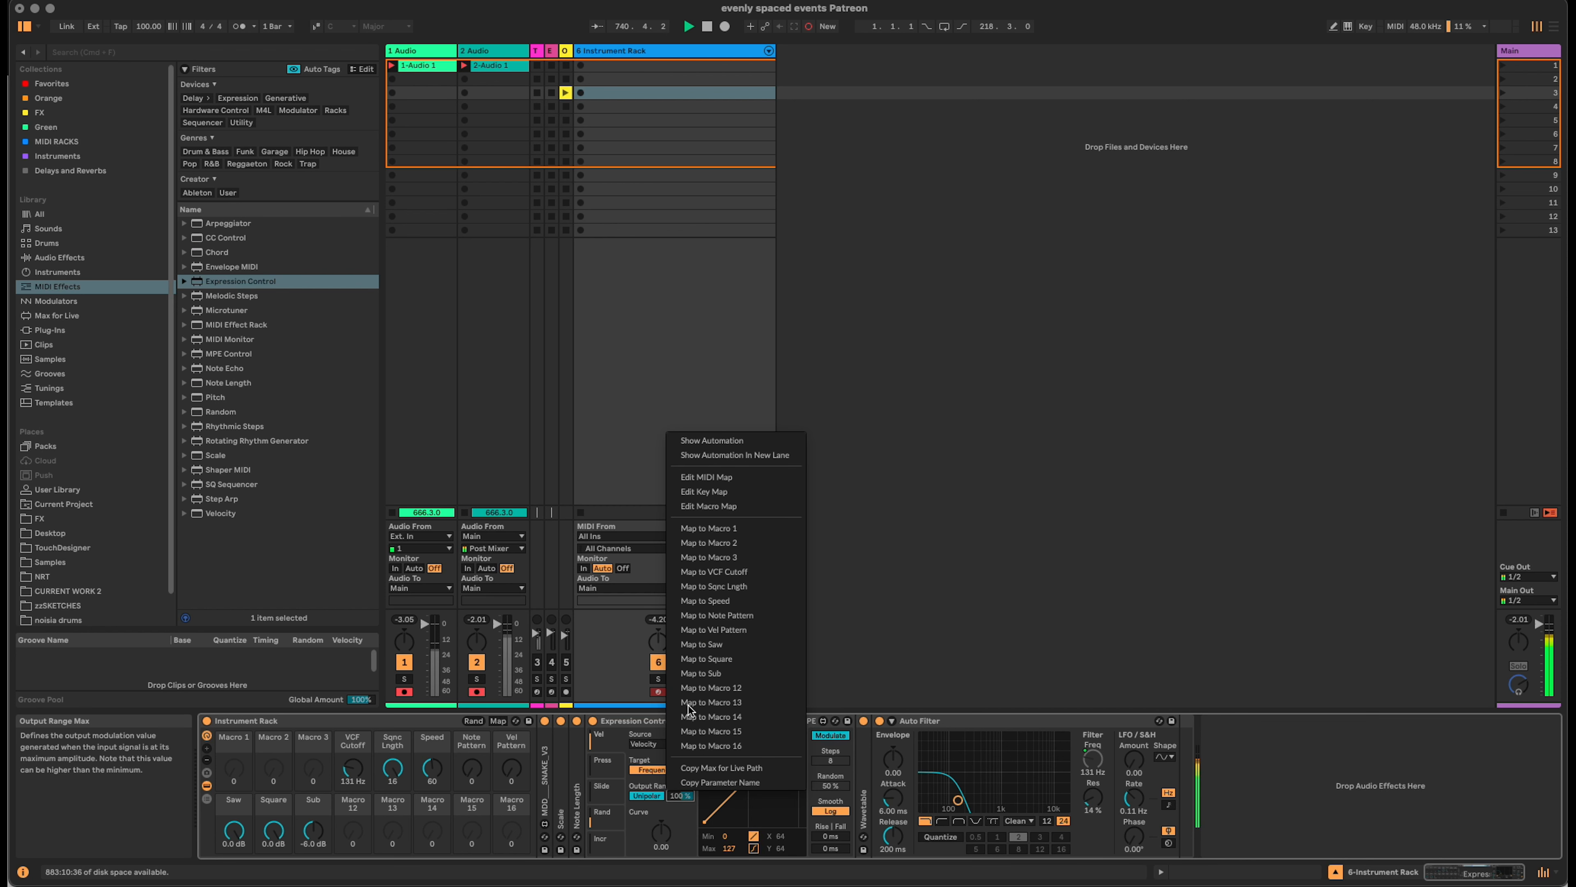
left_click(714, 558)
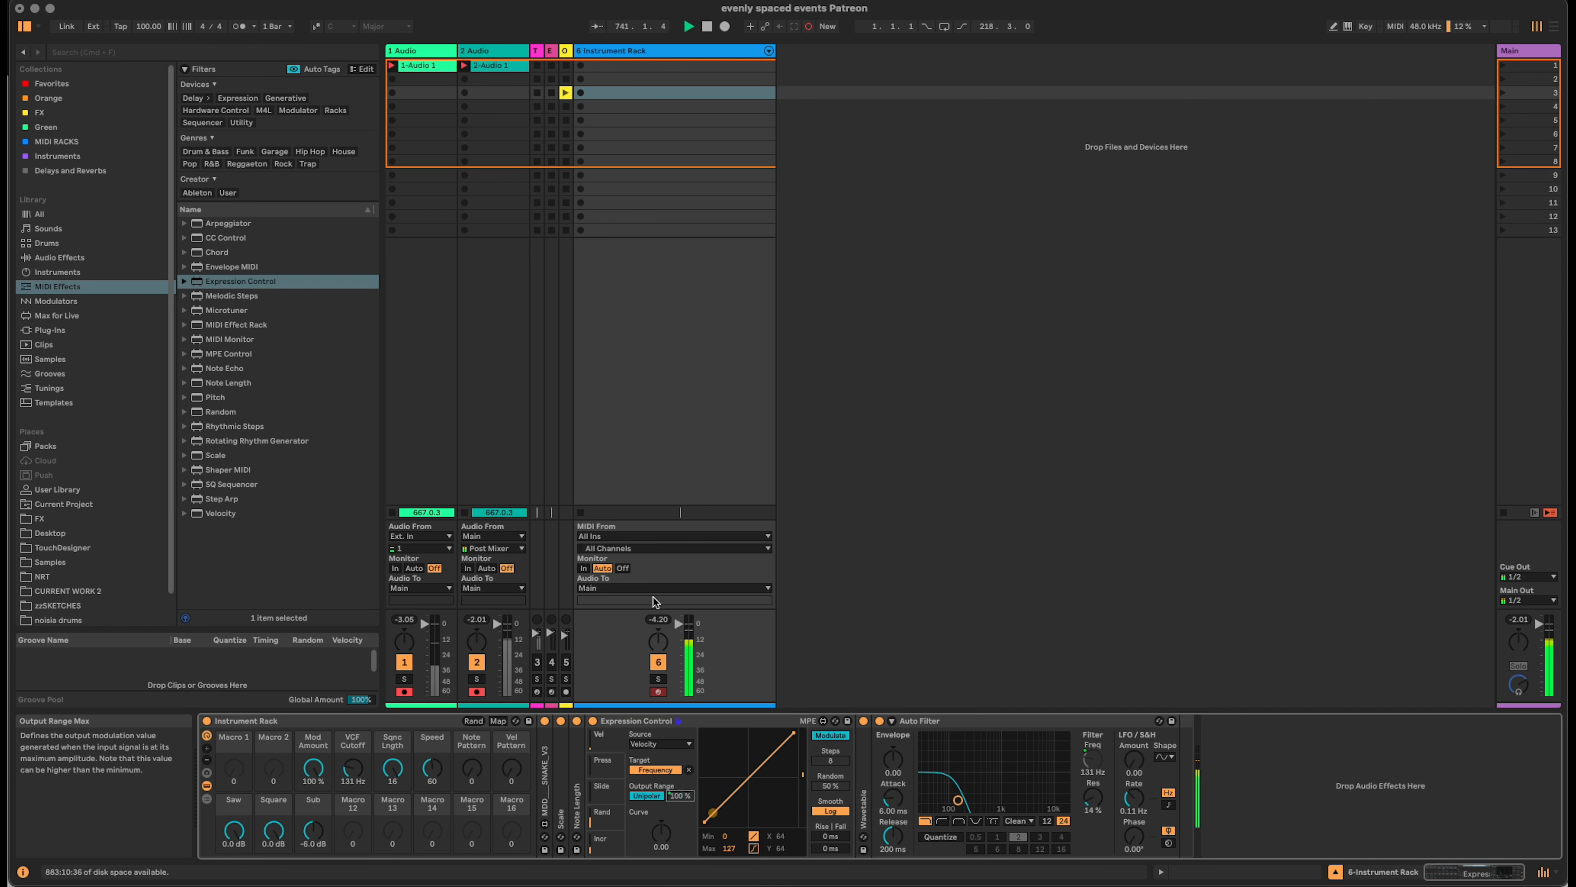
Set the minimum of the Mod Amount macro mapping to 0.
left_click(504, 721)
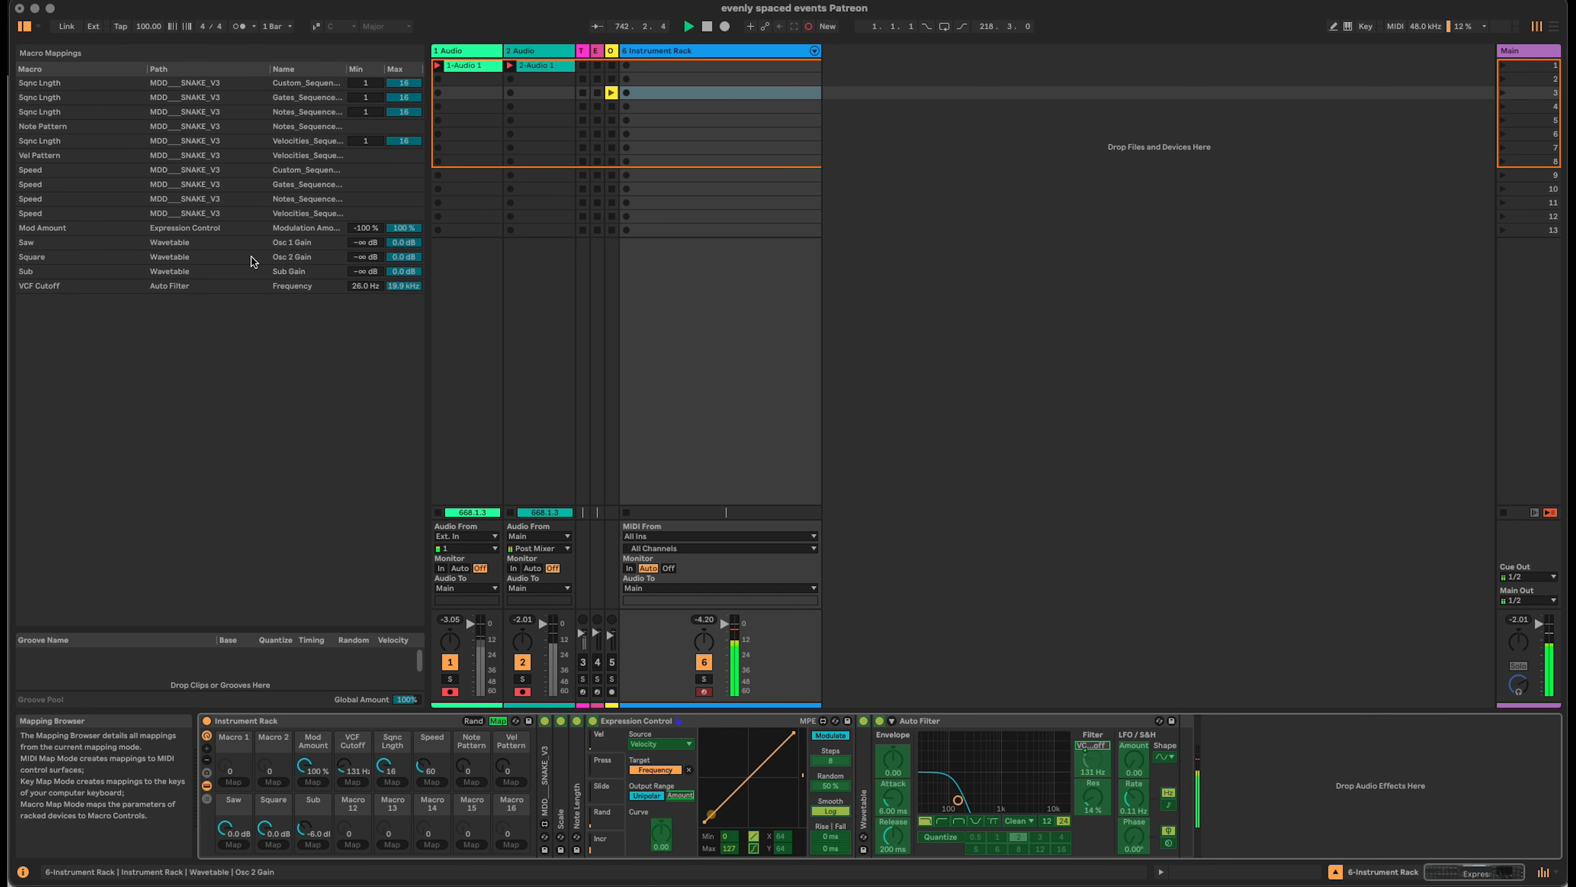
left_click(360, 232)
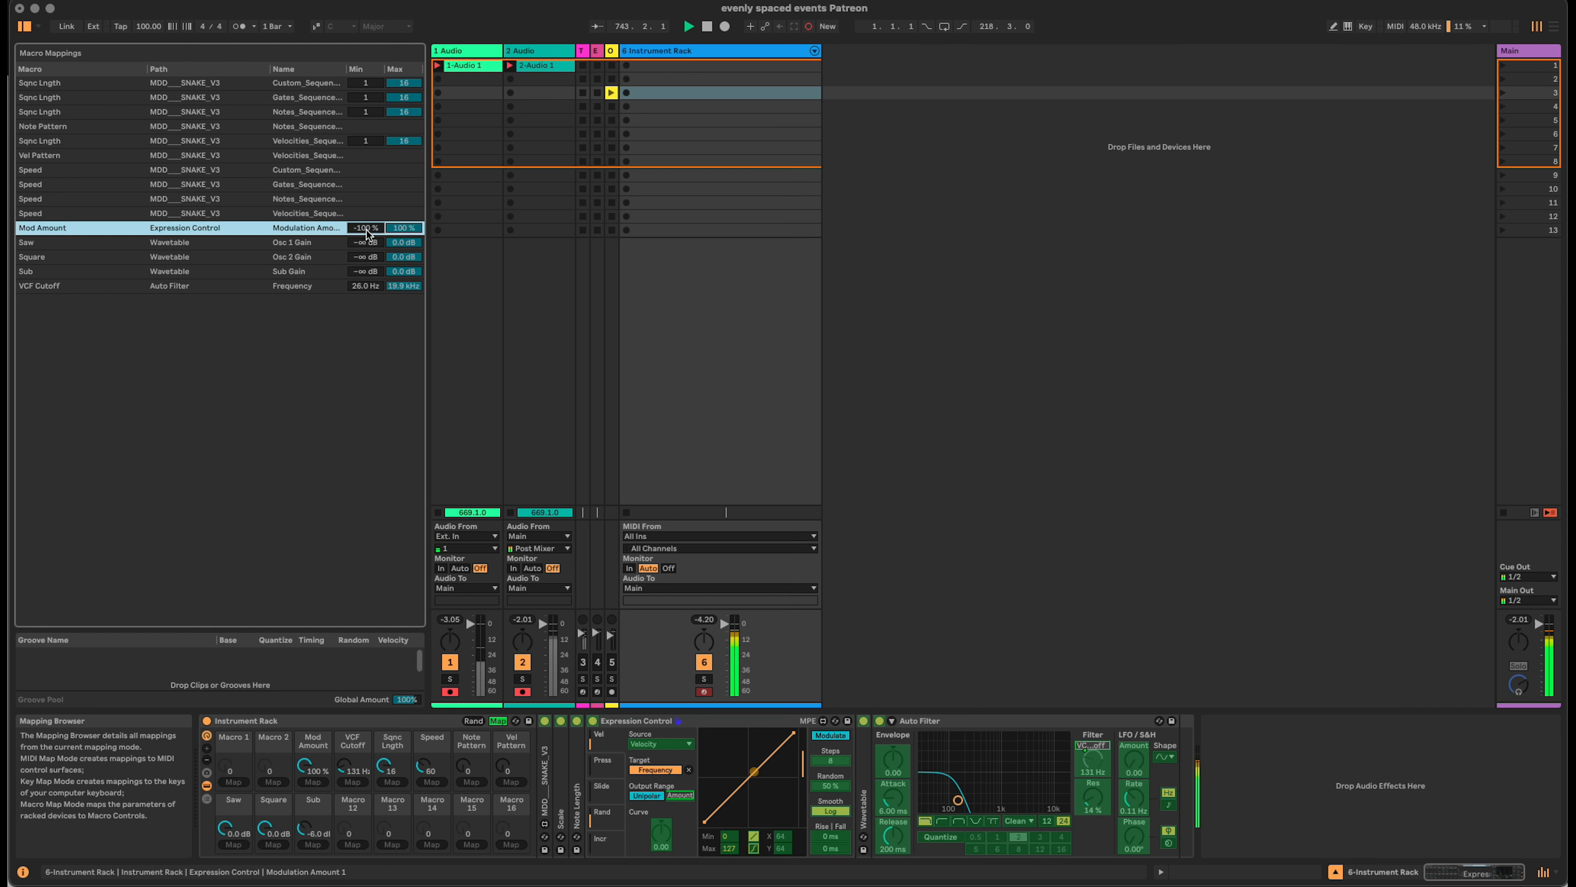
type("0")
key("Return")
left_click(497, 720)
left_click(497, 720)
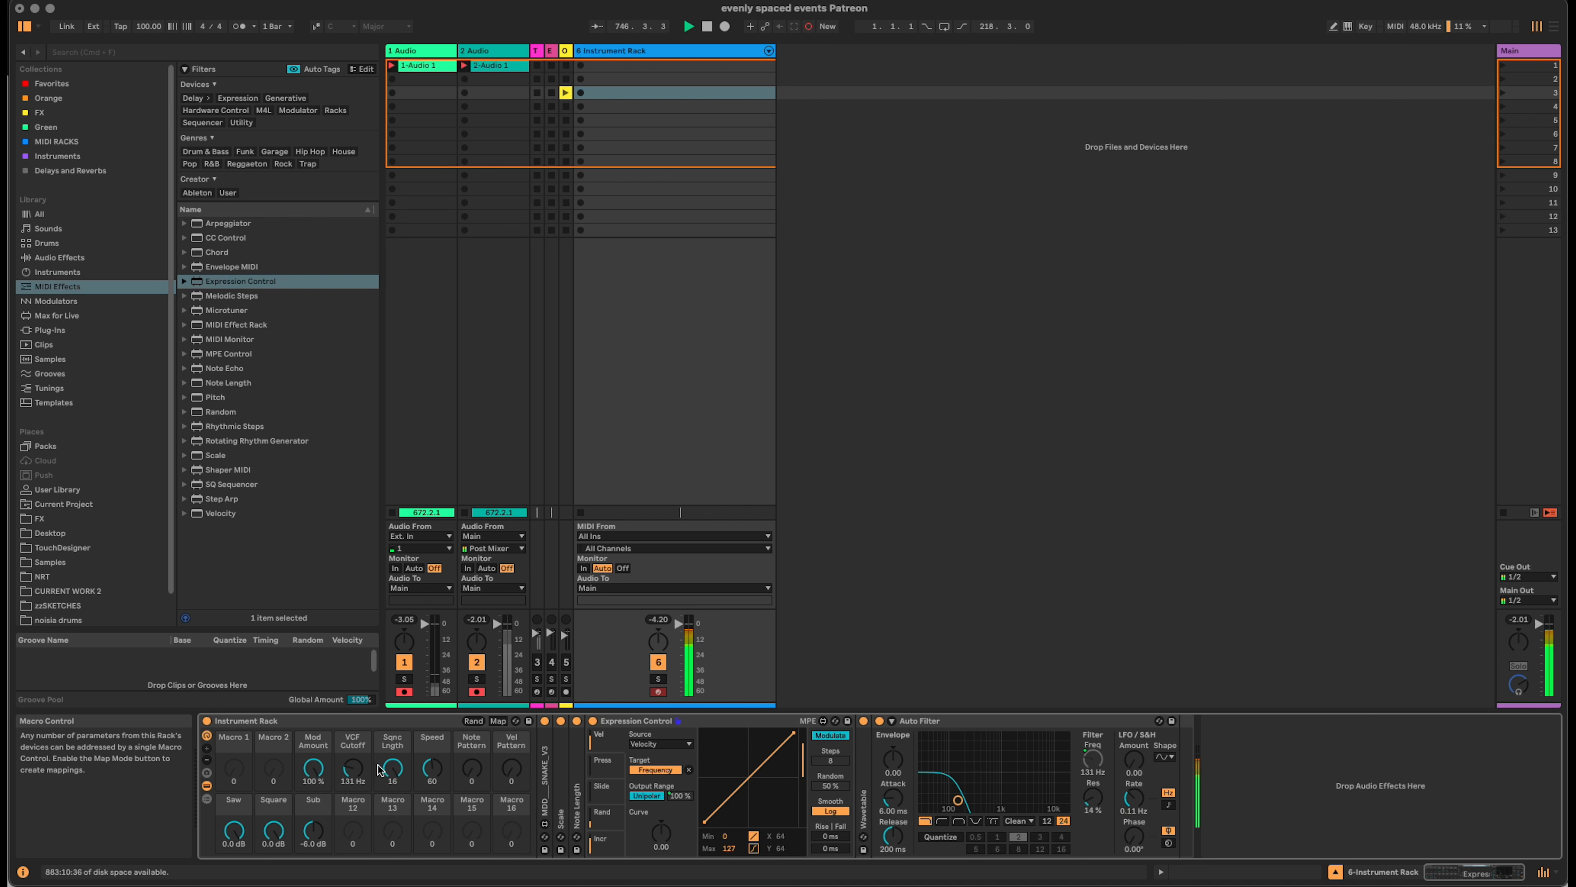
Lower the Square macro to -6.7 dB while trying out the VCF Cutoff and Mod Amount macros.
left_click_drag(351, 775, 350, 708)
left_click_drag(273, 829, 273, 838)
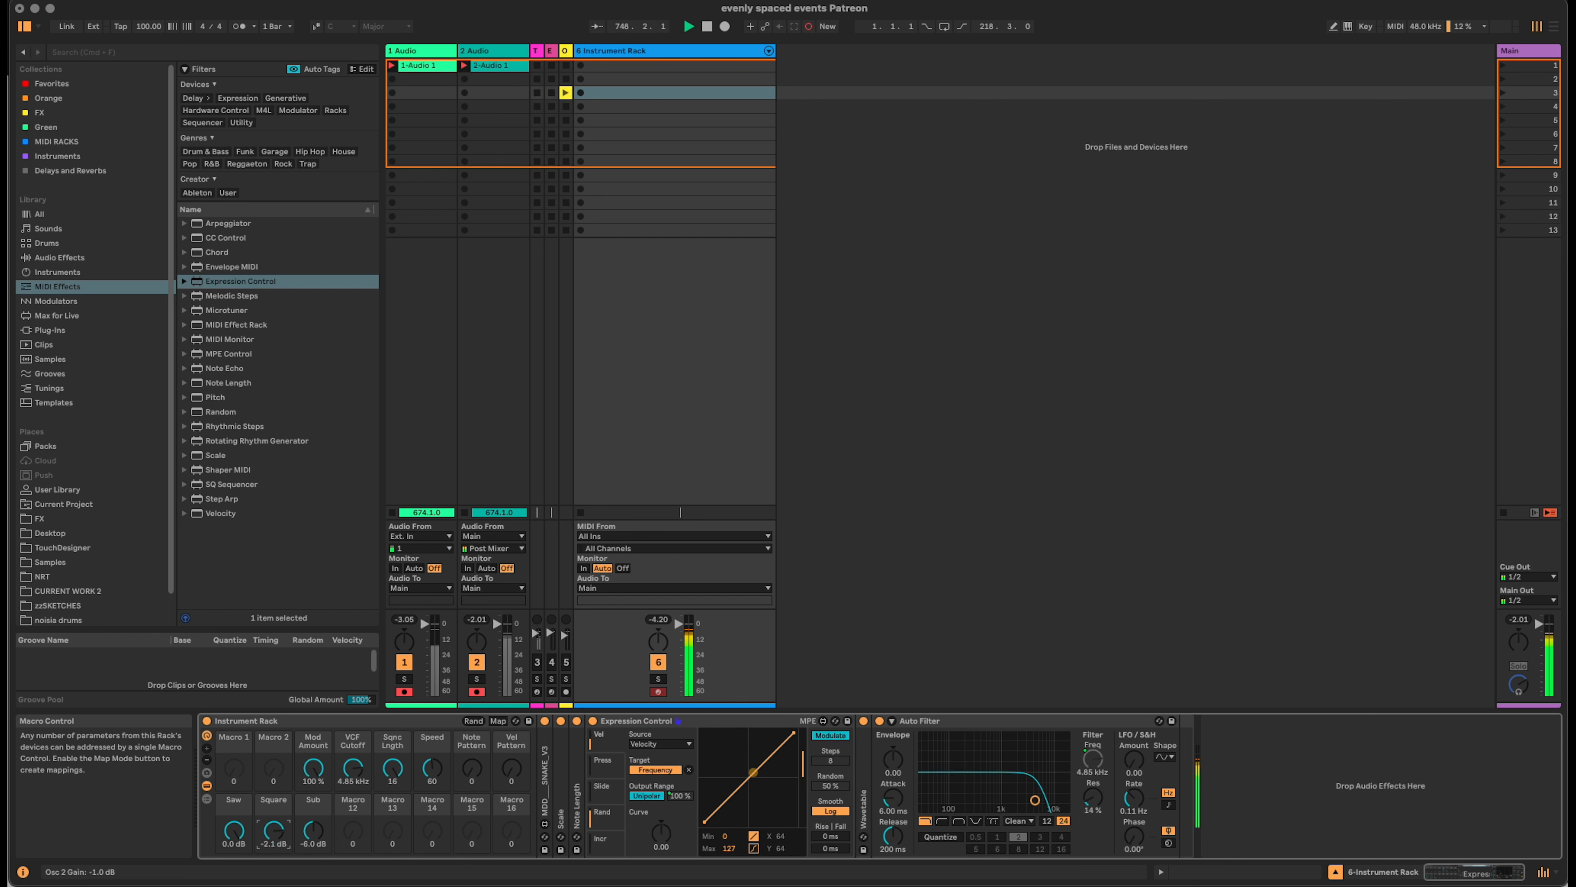
mouse_move(313, 769)
left_mouse_down()
mouse_move(313, 811)
mouse_move(352, 774)
mouse_move(353, 833)
mouse_move(312, 761)
mouse_move(346, 784)
mouse_move(313, 768)
left_mouse_up()
Rename the Mod Amount macro Vel-> VCF, then set it to 76 % and VCF Cutoff to 73.9 Hz.
key("super+r")
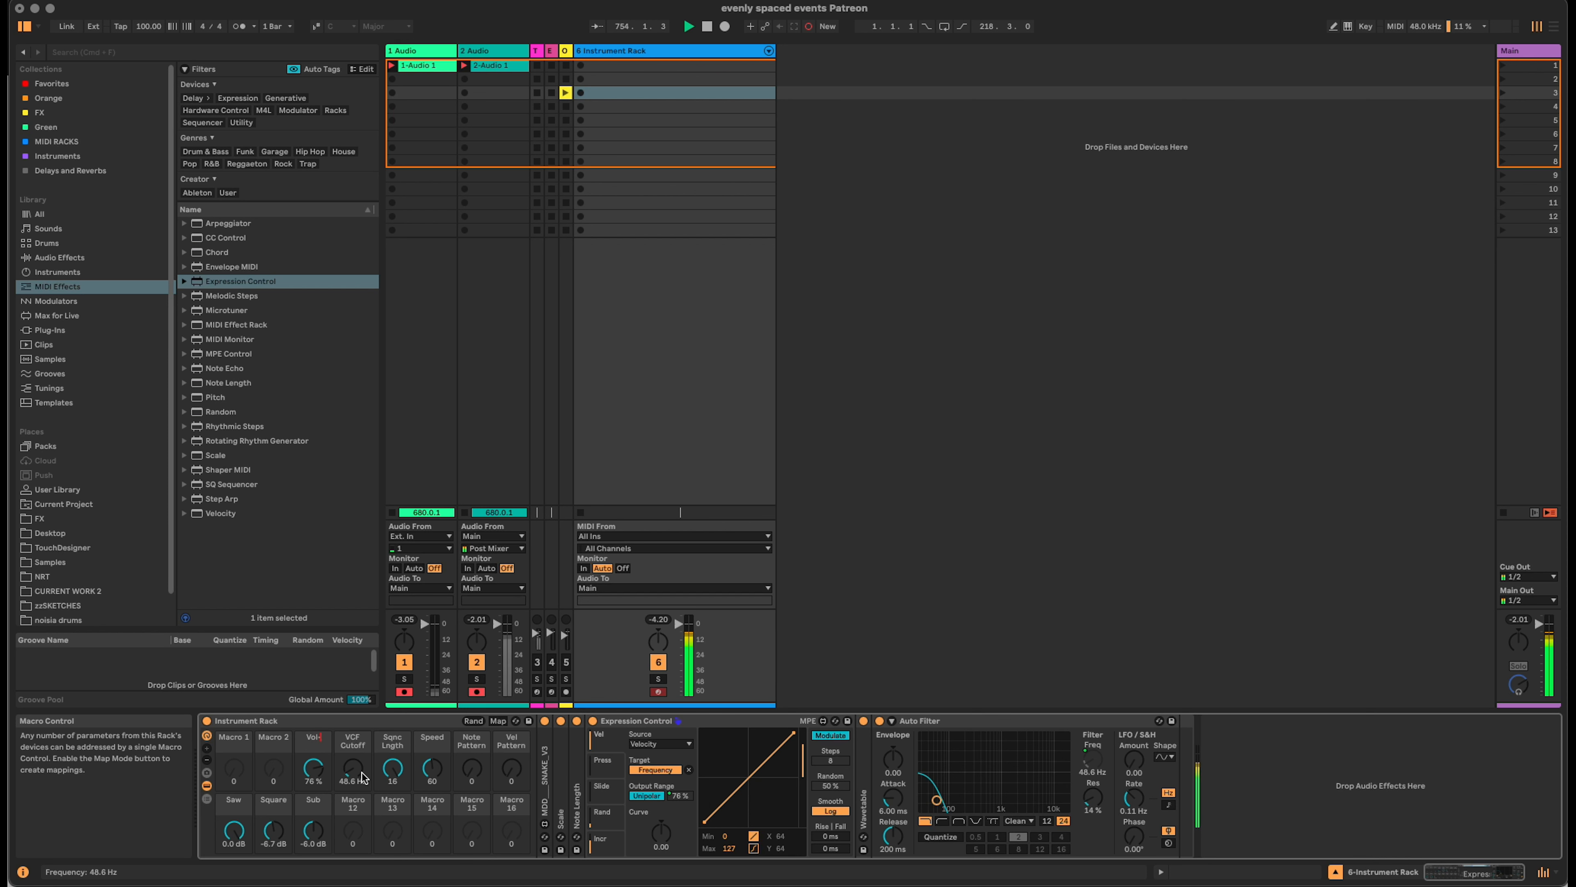
key("Return")
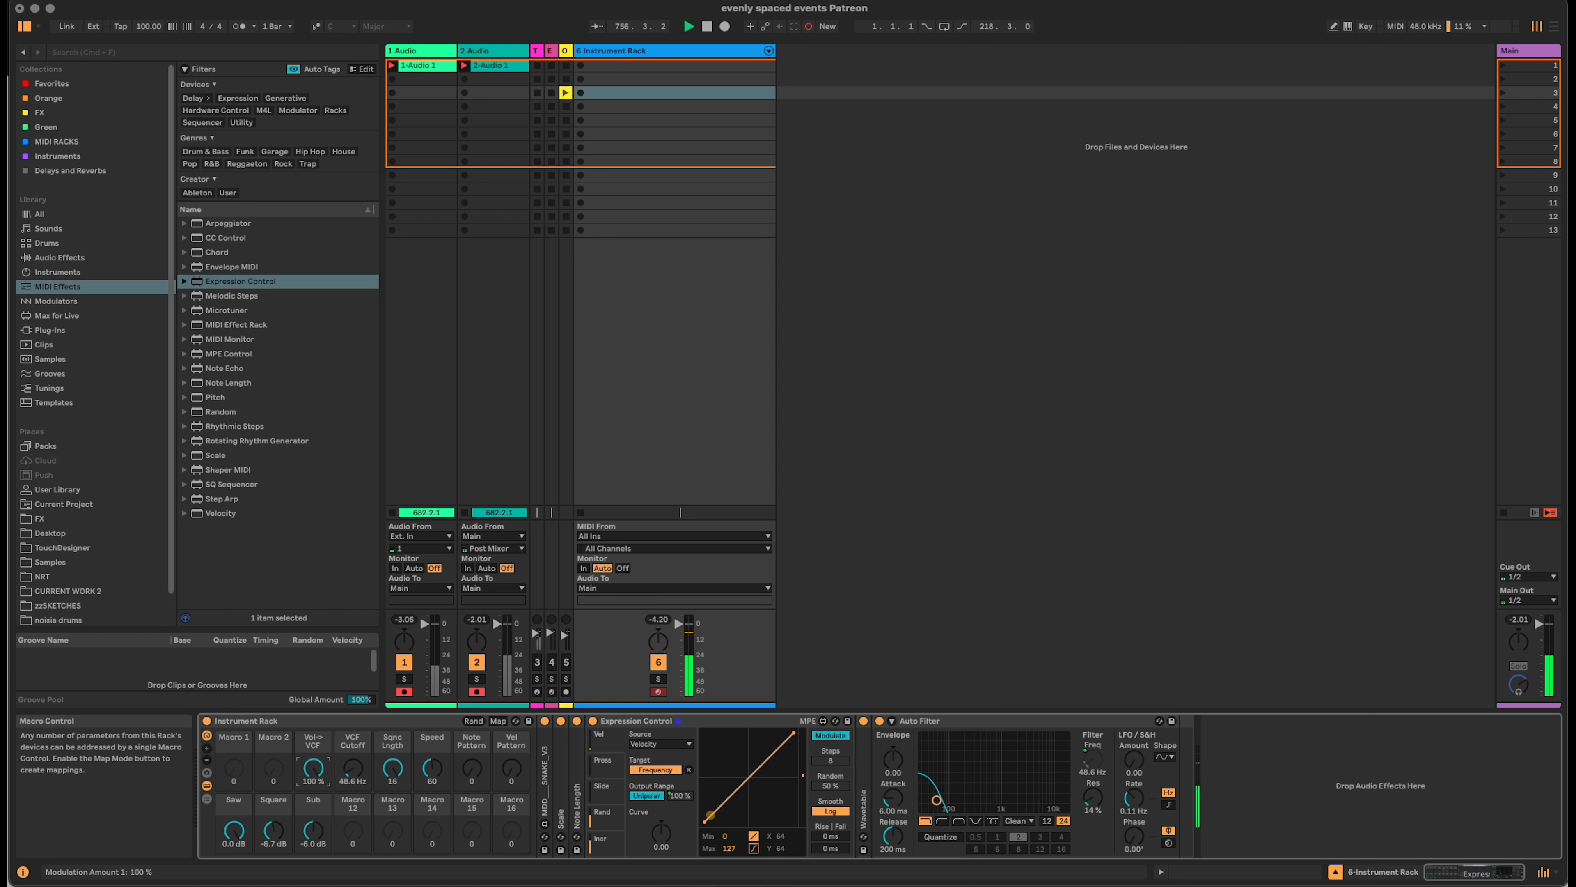
left_click_drag(314, 769, 352, 758)
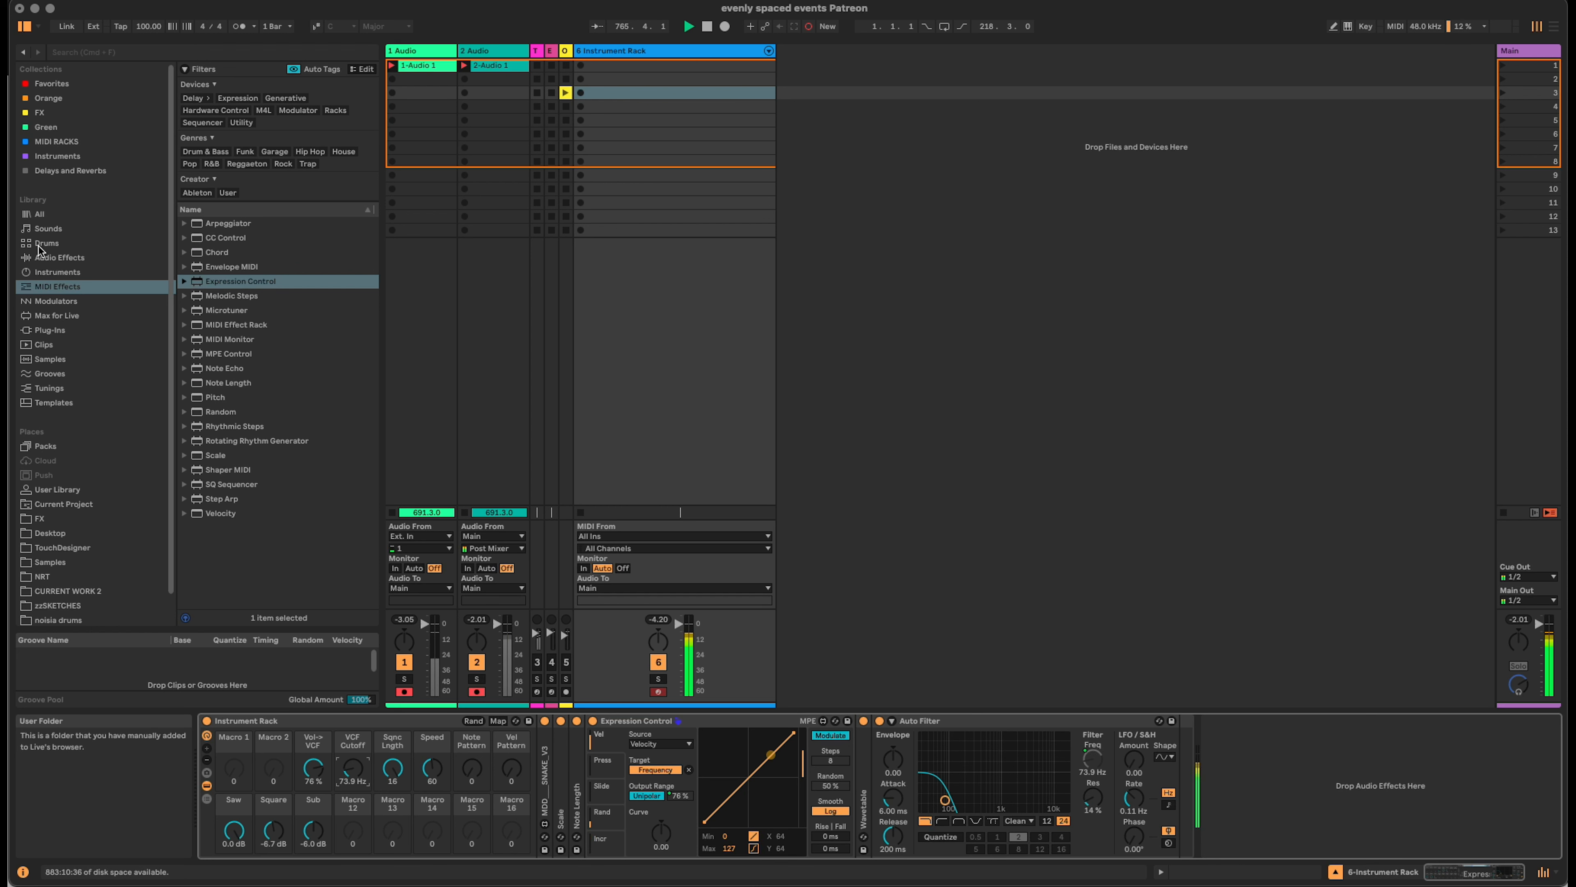
Insert an LFO audio effect before Auto Filter and set its rate to 0.18 Hz.
left_click(62, 256)
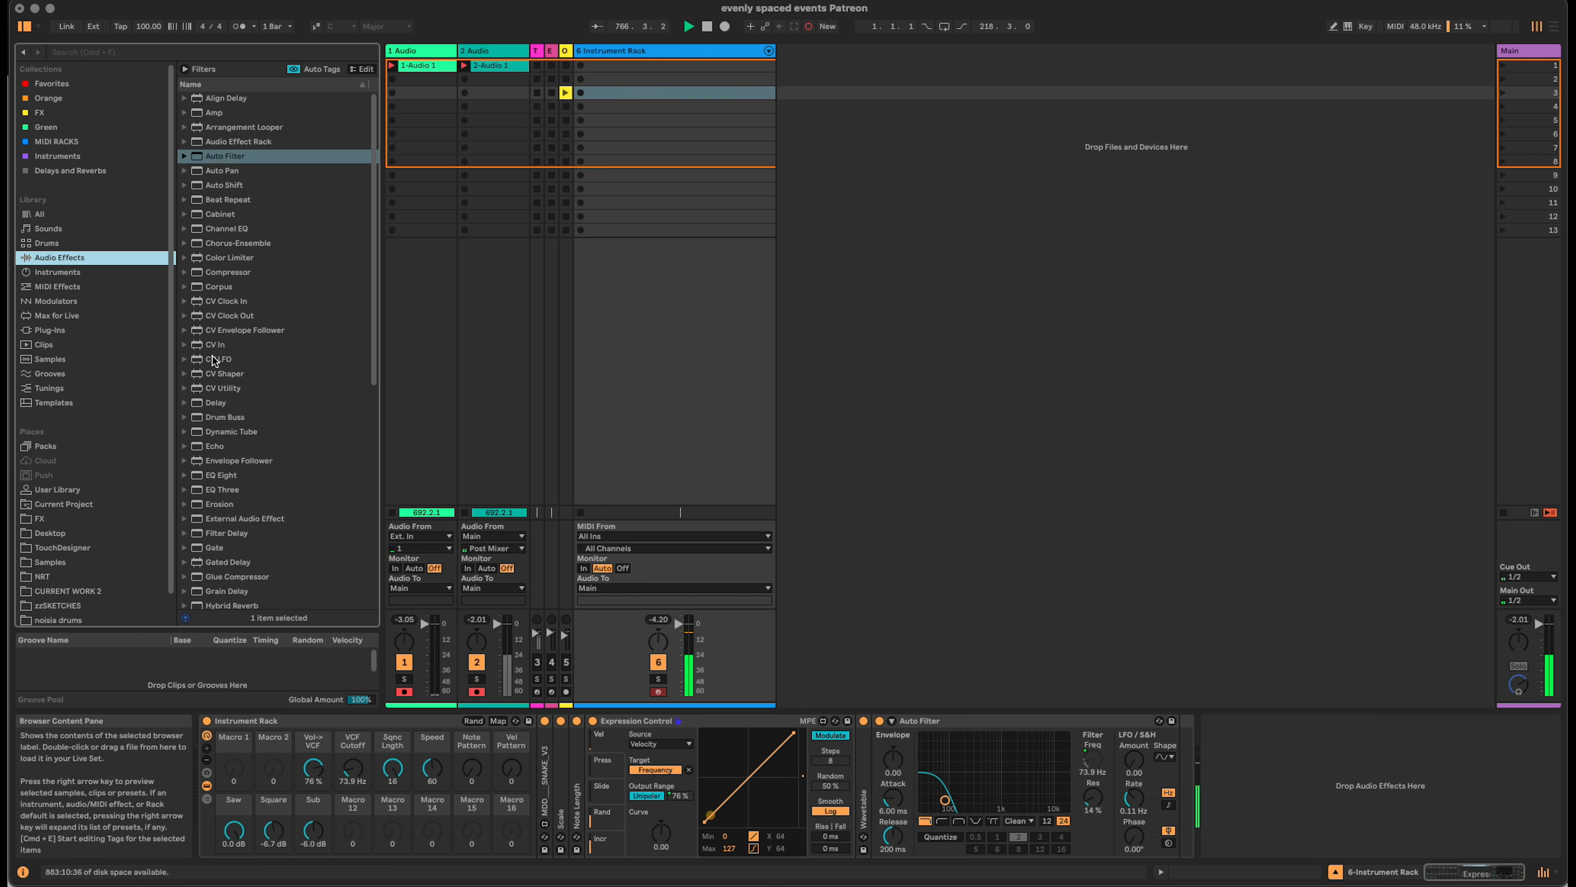
scroll(255, 435, "down", 5)
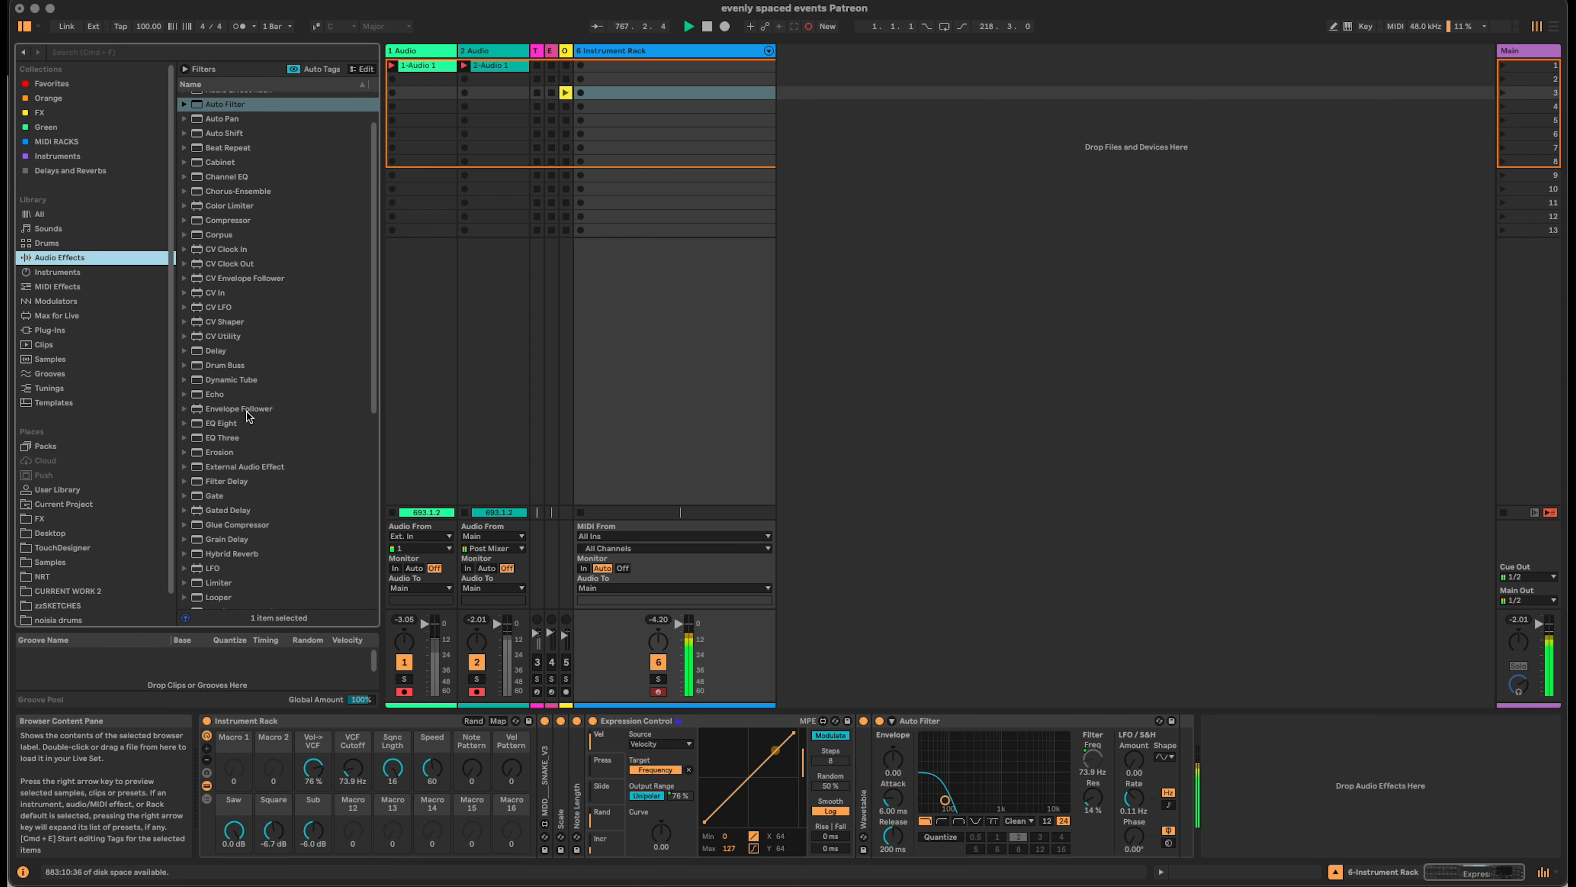
left_click_drag(211, 494, 873, 768)
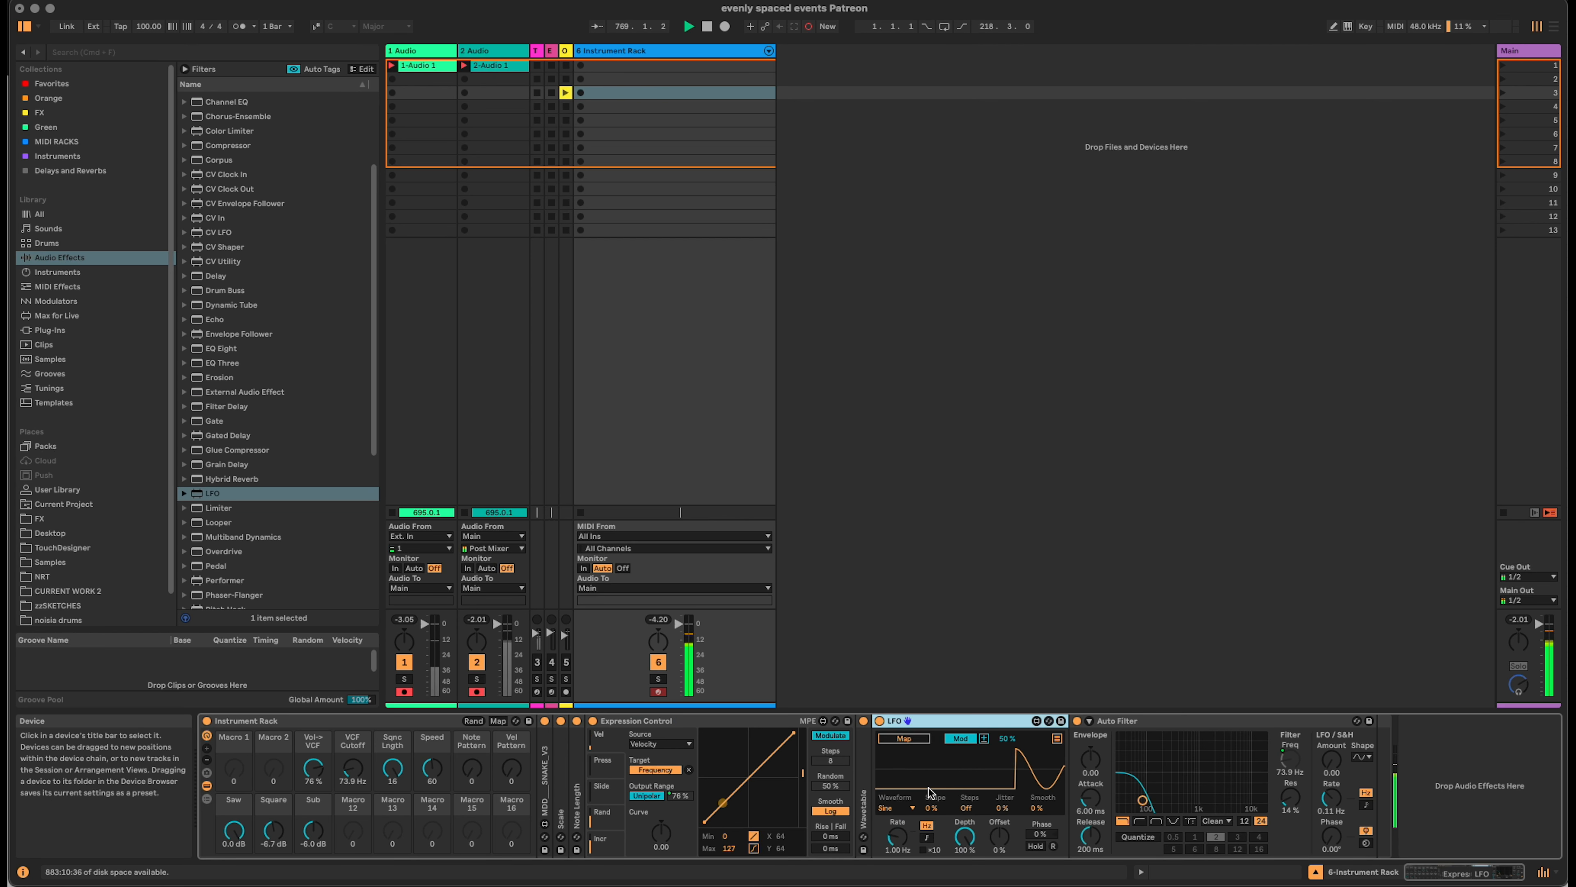
left_click_drag(898, 835, 900, 844)
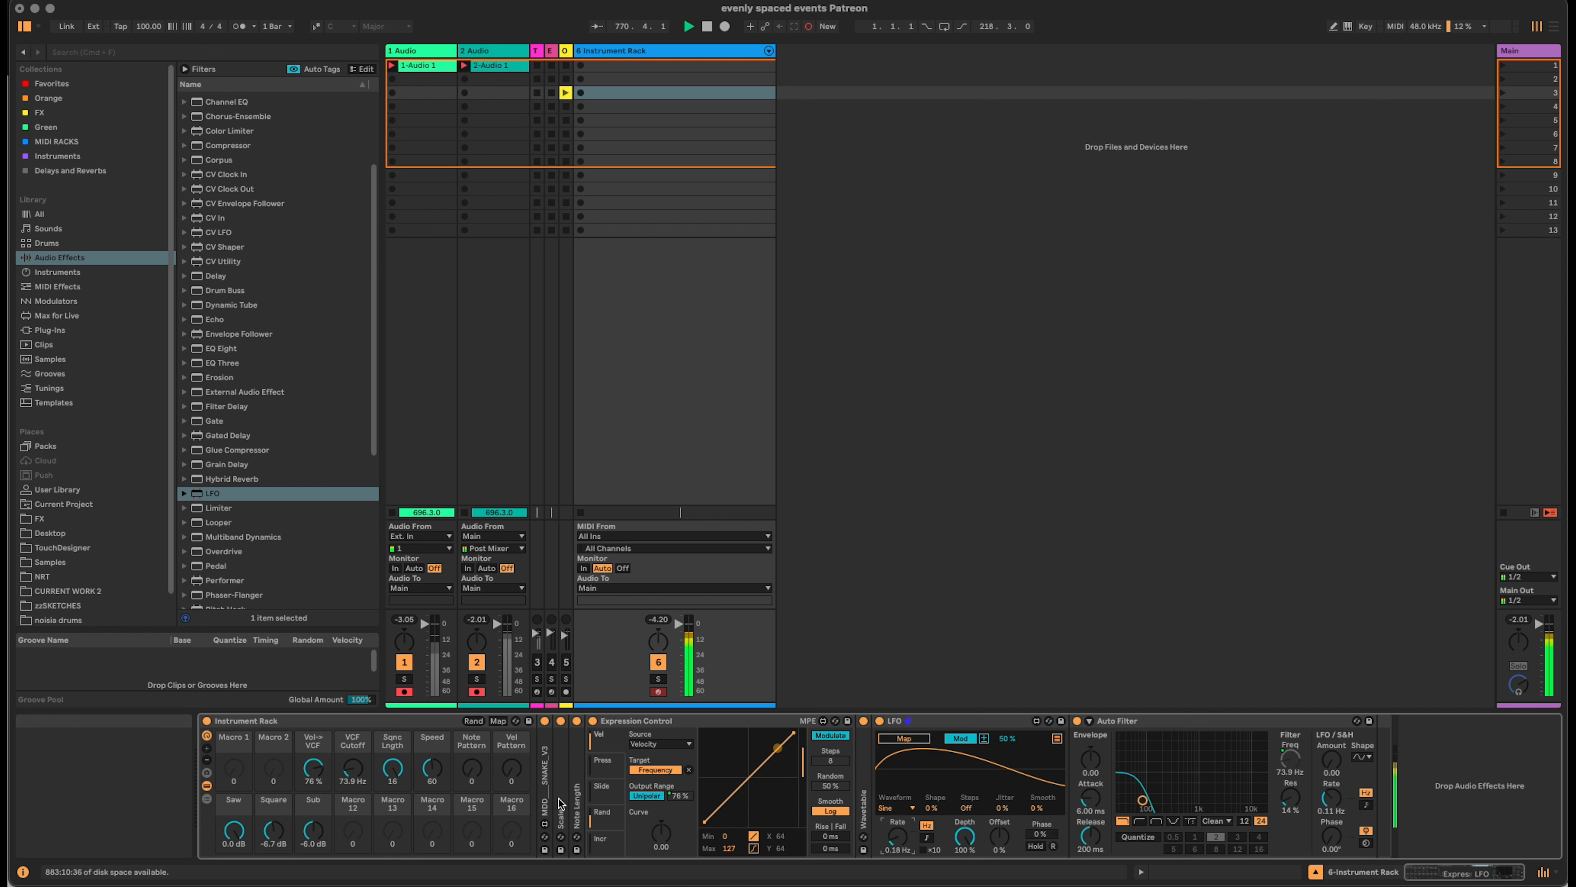
Expand the Snake device, show its Notes sequencer, and map the LFO to the Note_02 dial.
double_click(546, 792)
left_click(556, 740)
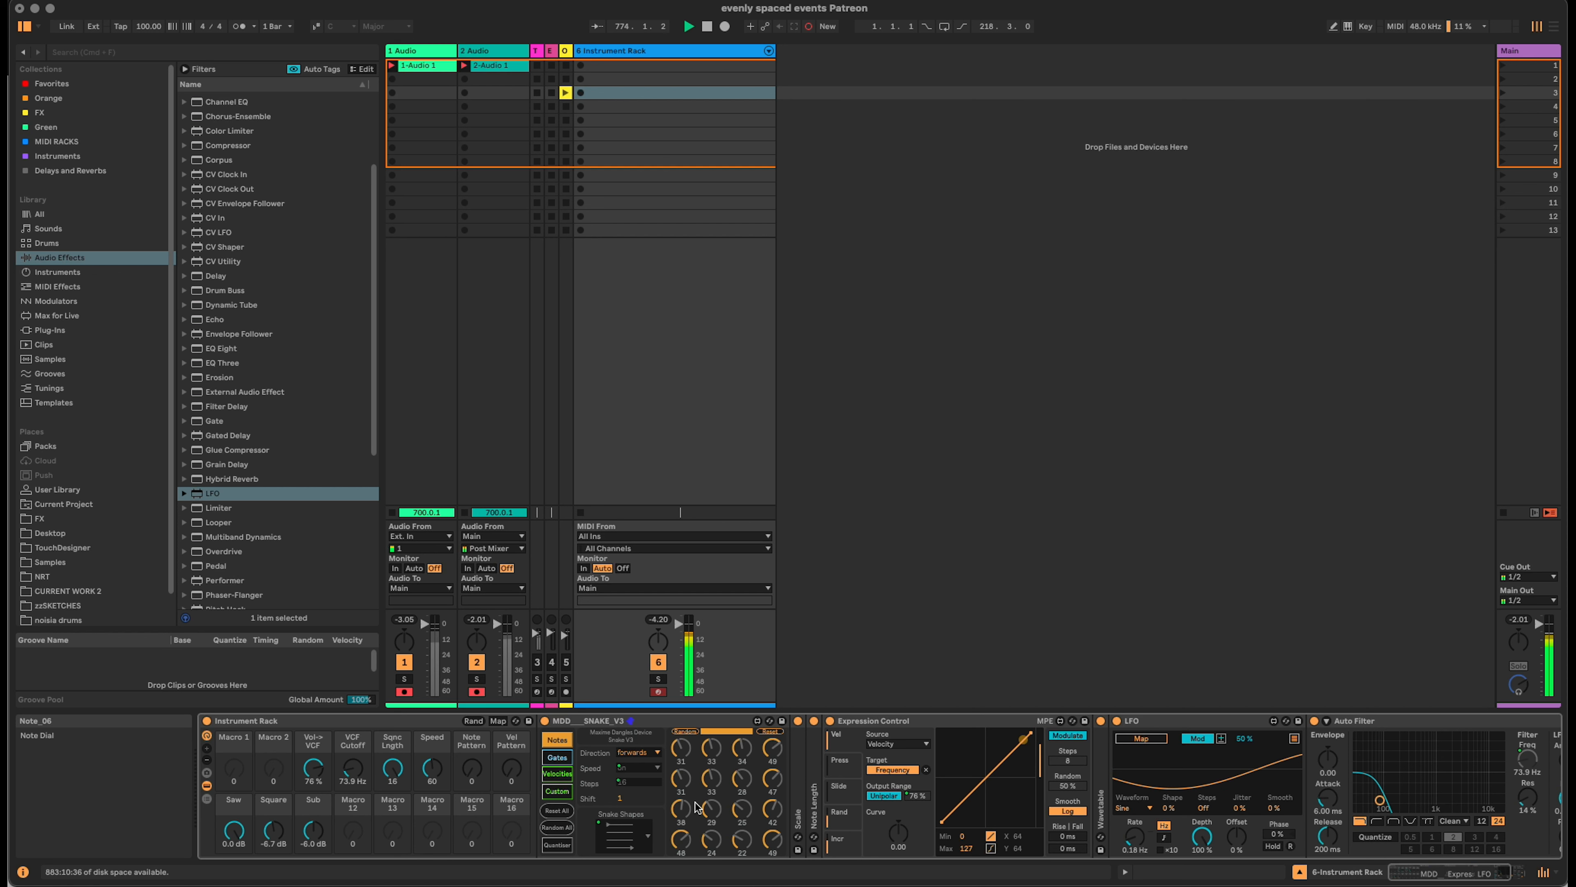
left_click(1146, 740)
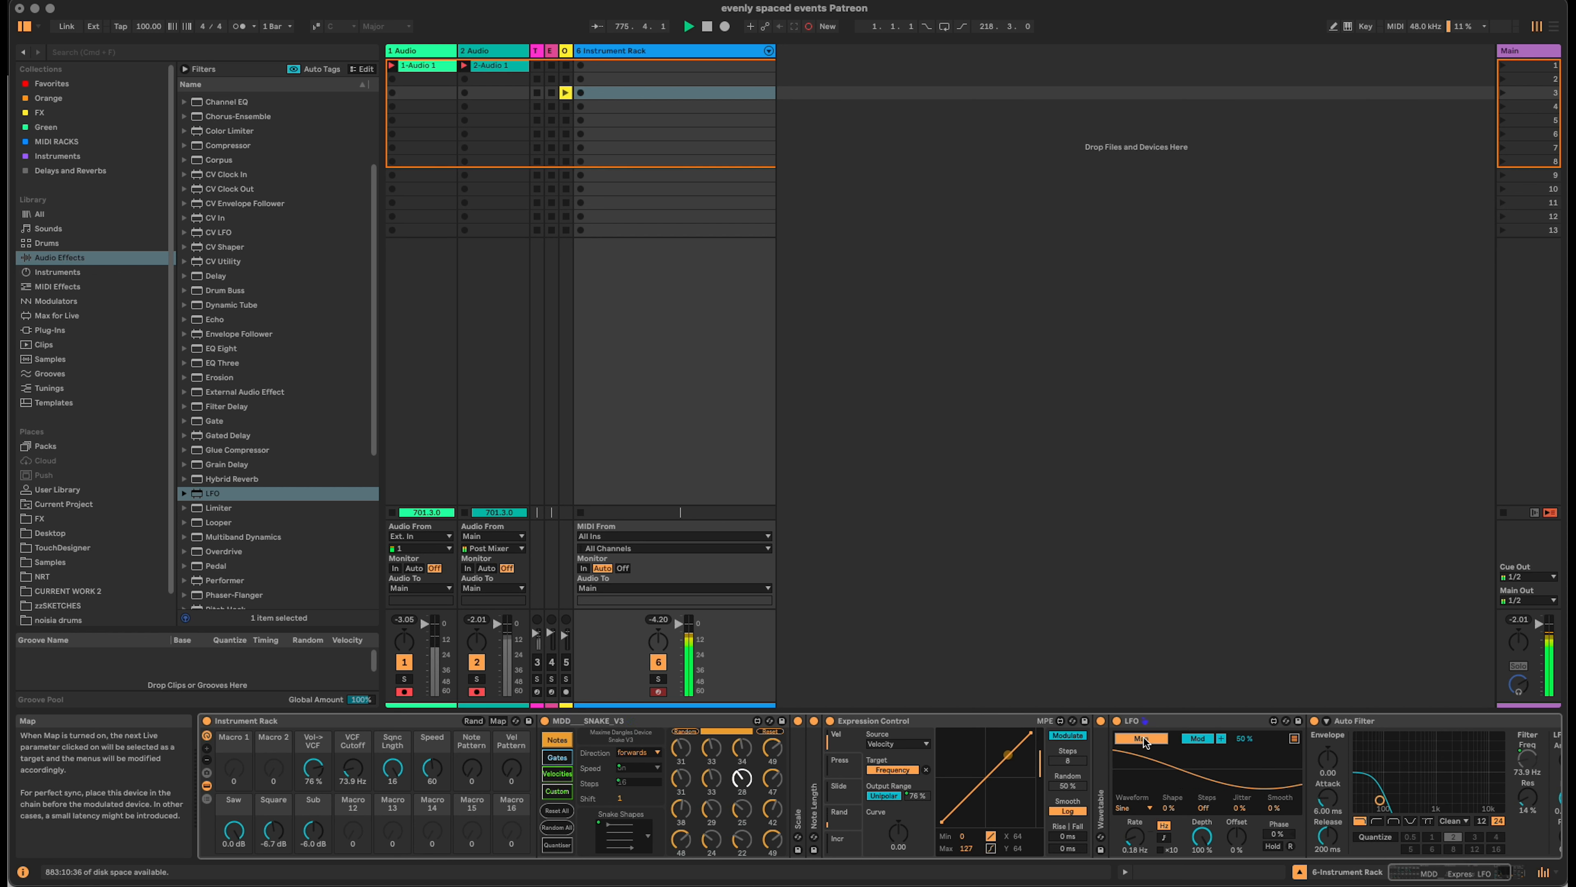
left_click(718, 752)
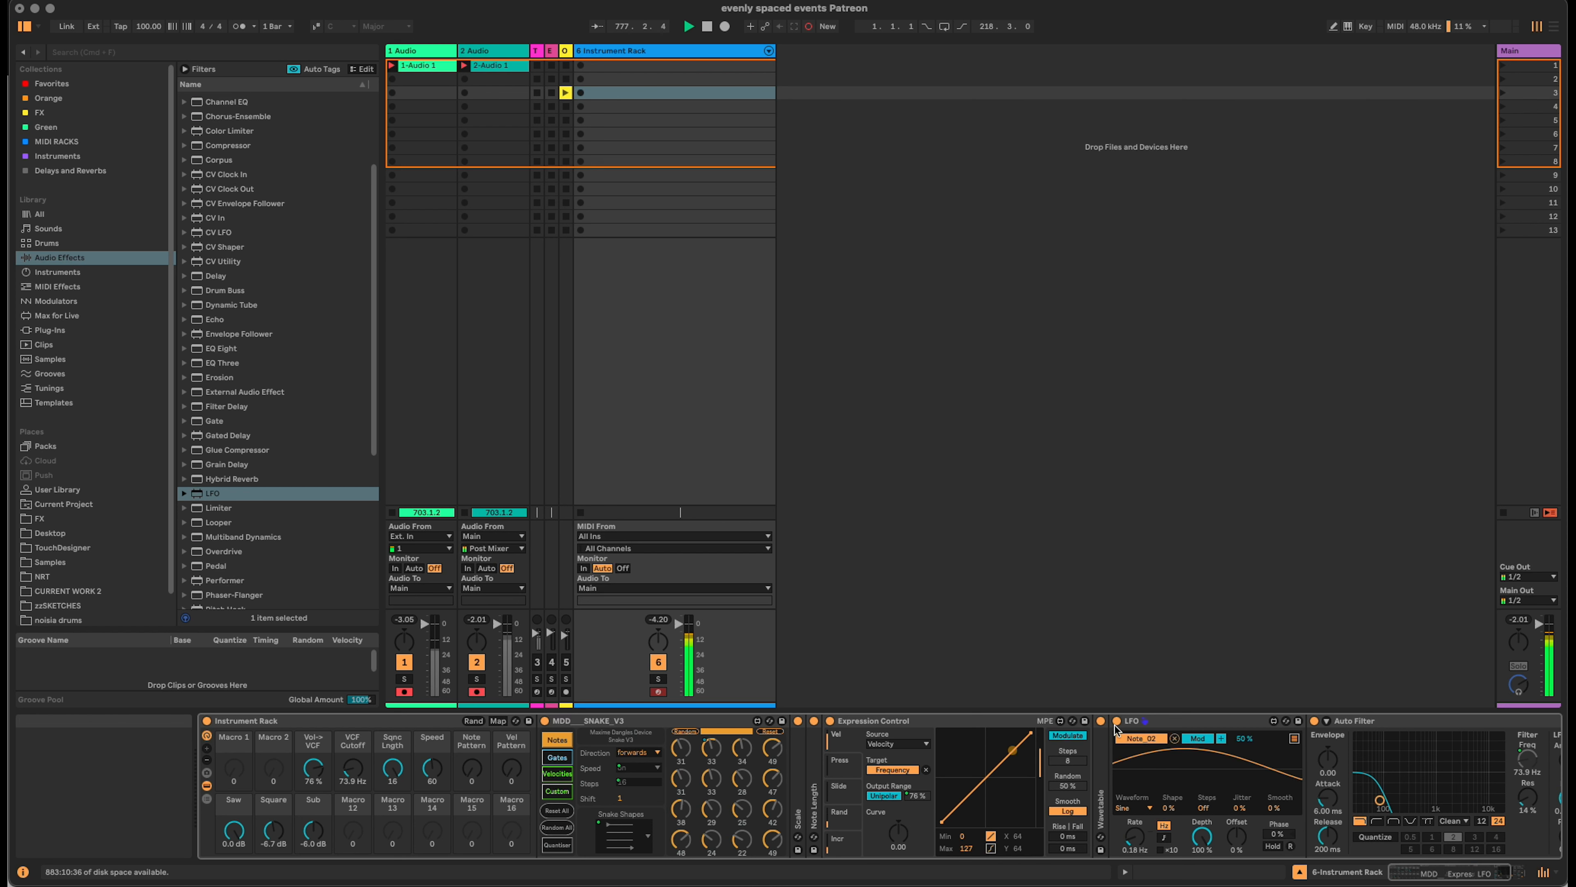
Open the LFO's multi-mapping list and map further targets to the Note_03, Note_09 and Note_12 dials.
left_click(1294, 740)
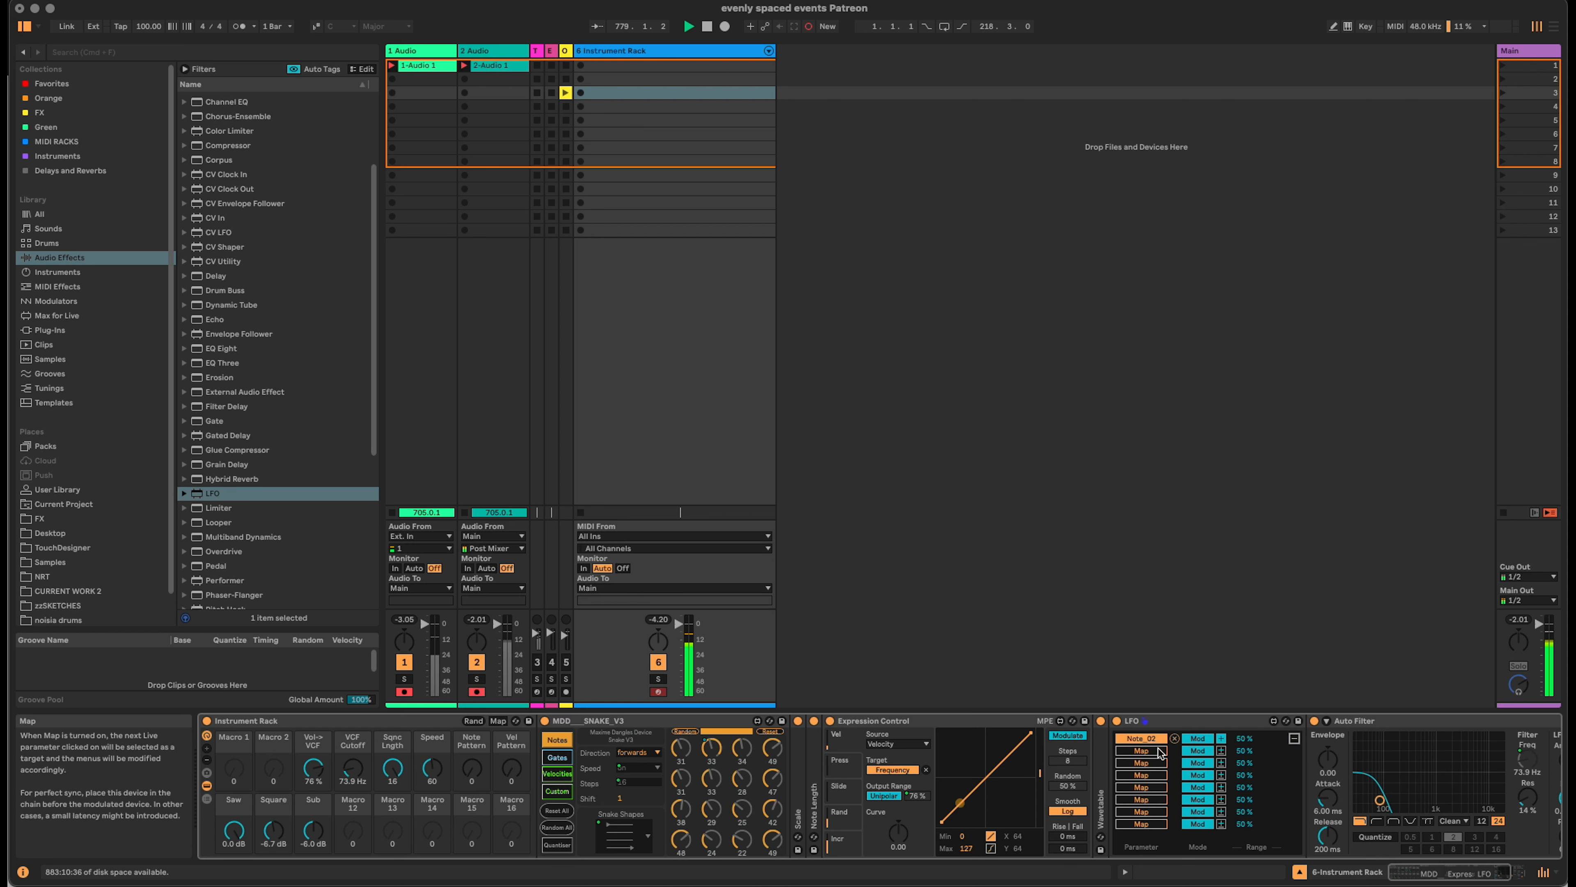
left_click(1145, 753)
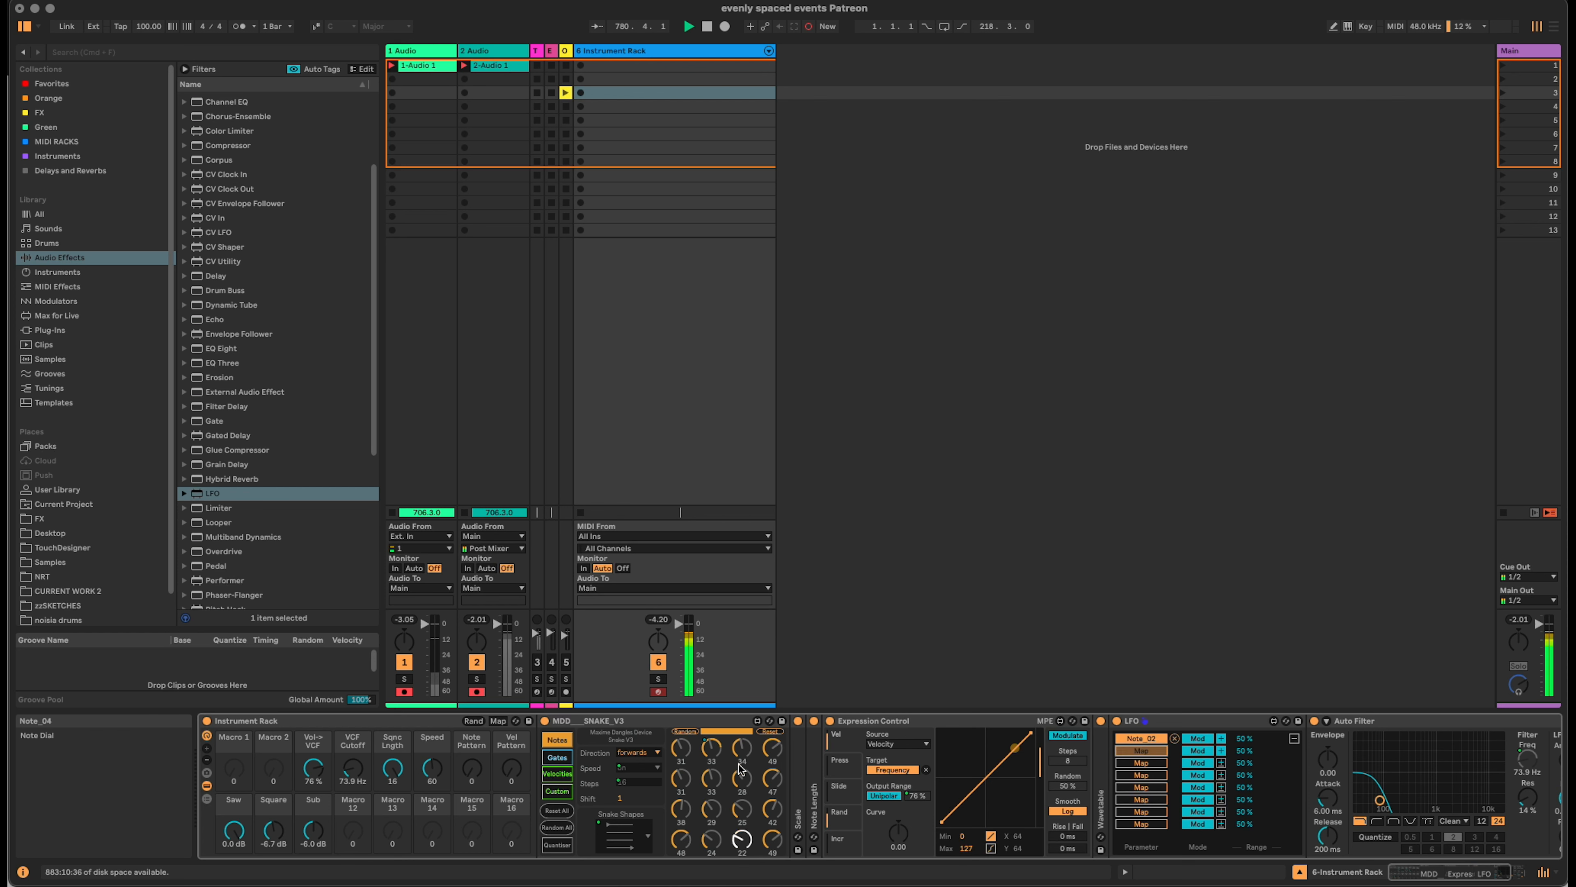
left_click(744, 755)
left_click(1146, 765)
left_click(681, 807)
left_click(1147, 777)
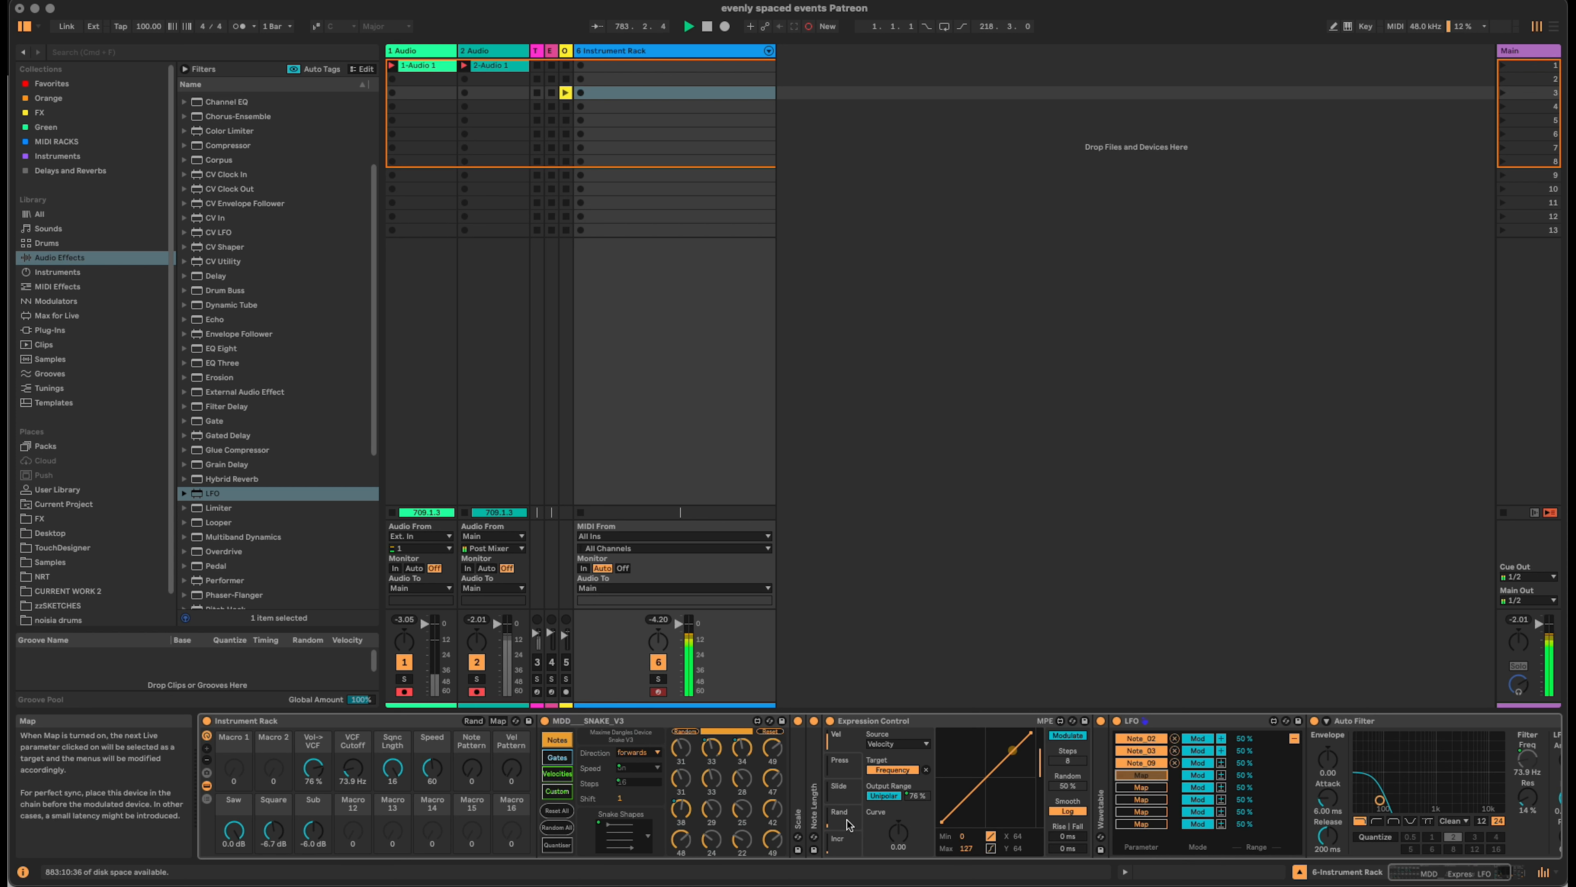
left_click(774, 809)
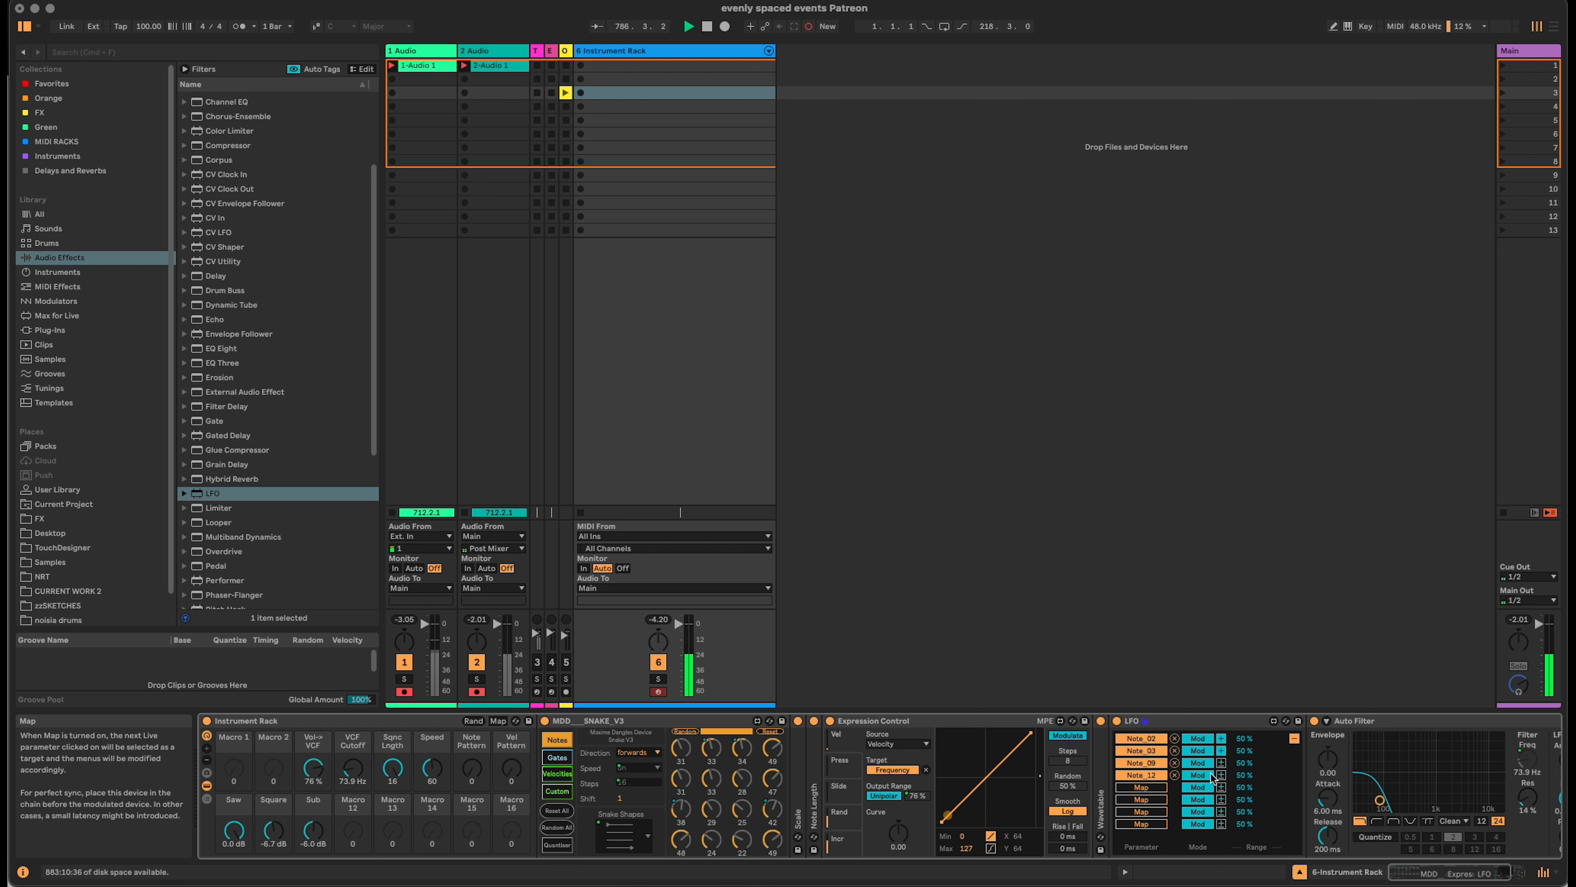
Reduce the modulation amounts of the LFO's note targets, with Note_02 at 35 % and Note_03 at 37 %, and collapse the mapping list.
left_click_drag(1244, 738, 1245, 785)
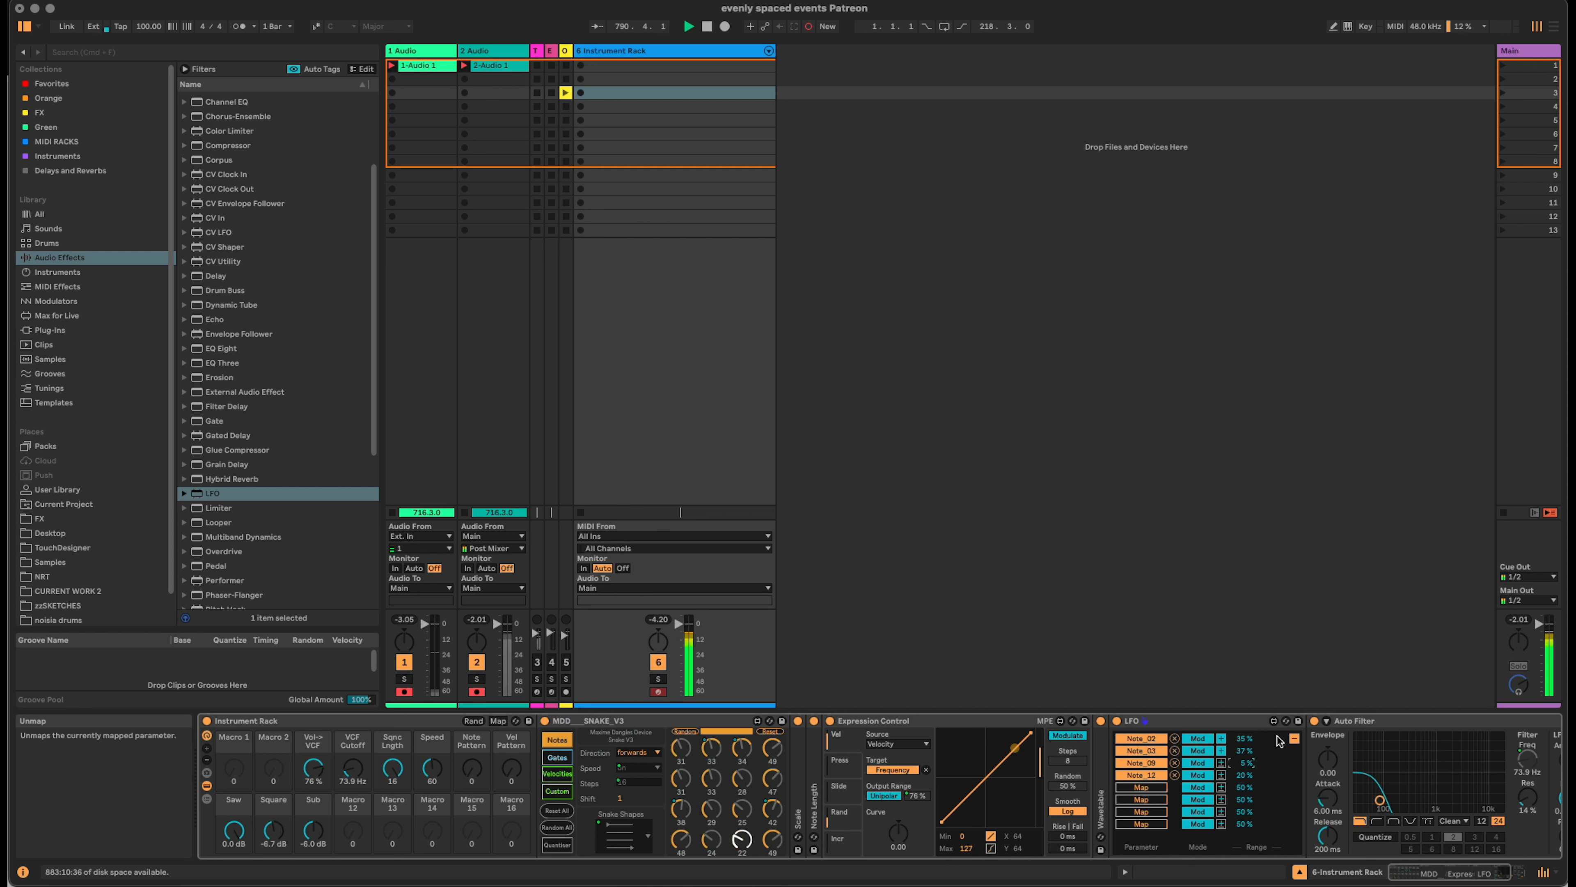
left_click(1294, 738)
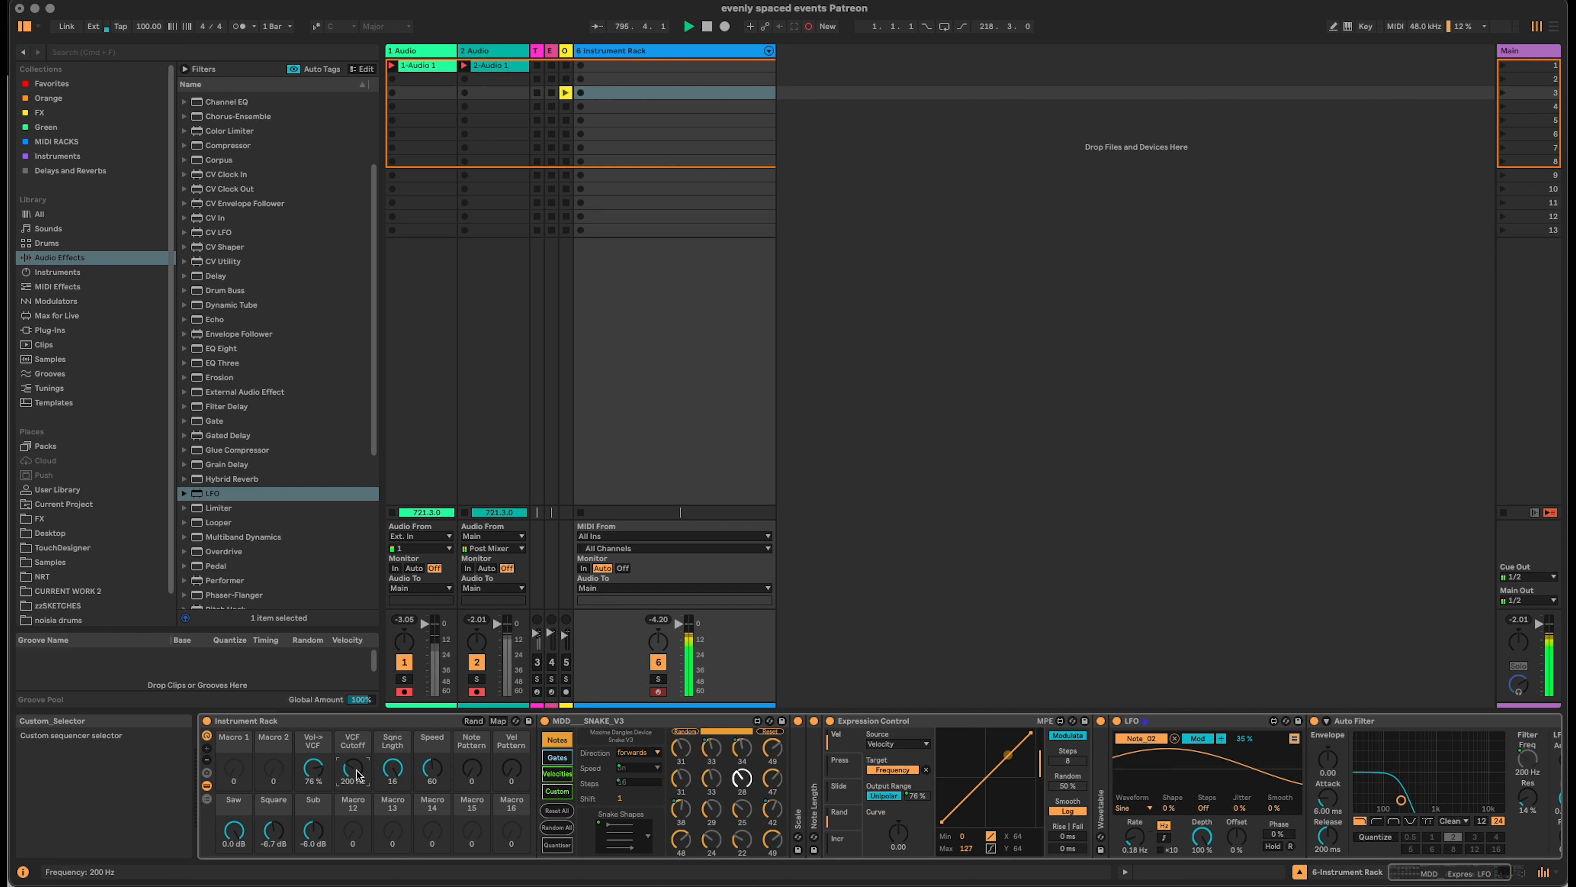
Try a different Note Pattern value, then set VCF Cutoff to 210 Hz and Vel-> VCF to 54 %.
left_click_drag(357, 772, 357, 775)
left_click_drag(473, 770, 473, 735)
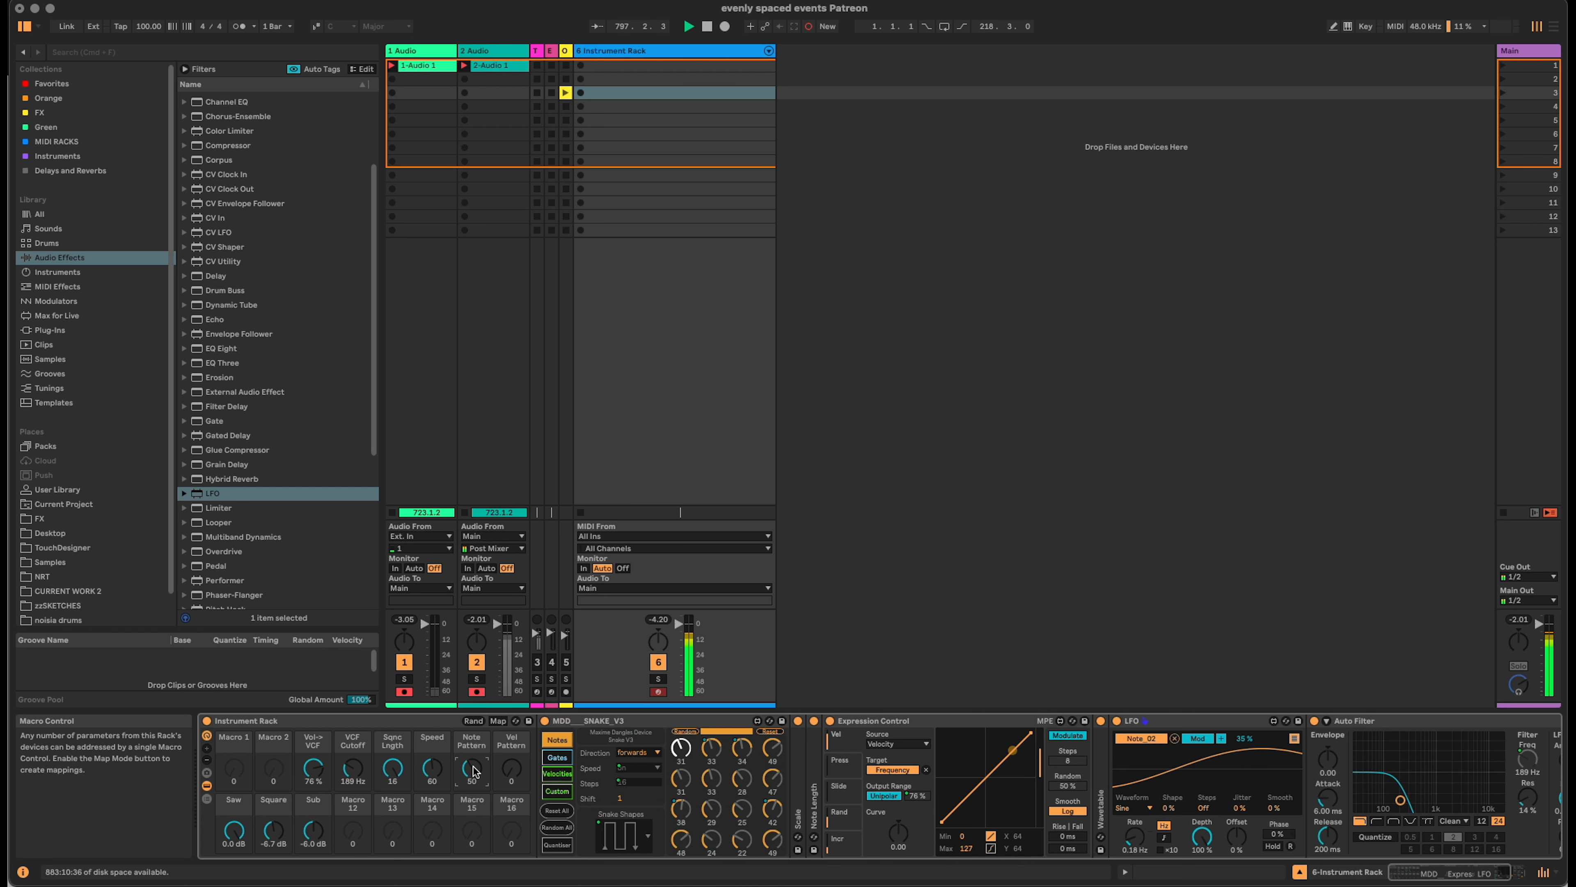
left_click_drag(473, 772, 473, 807)
left_click_drag(357, 774, 357, 714)
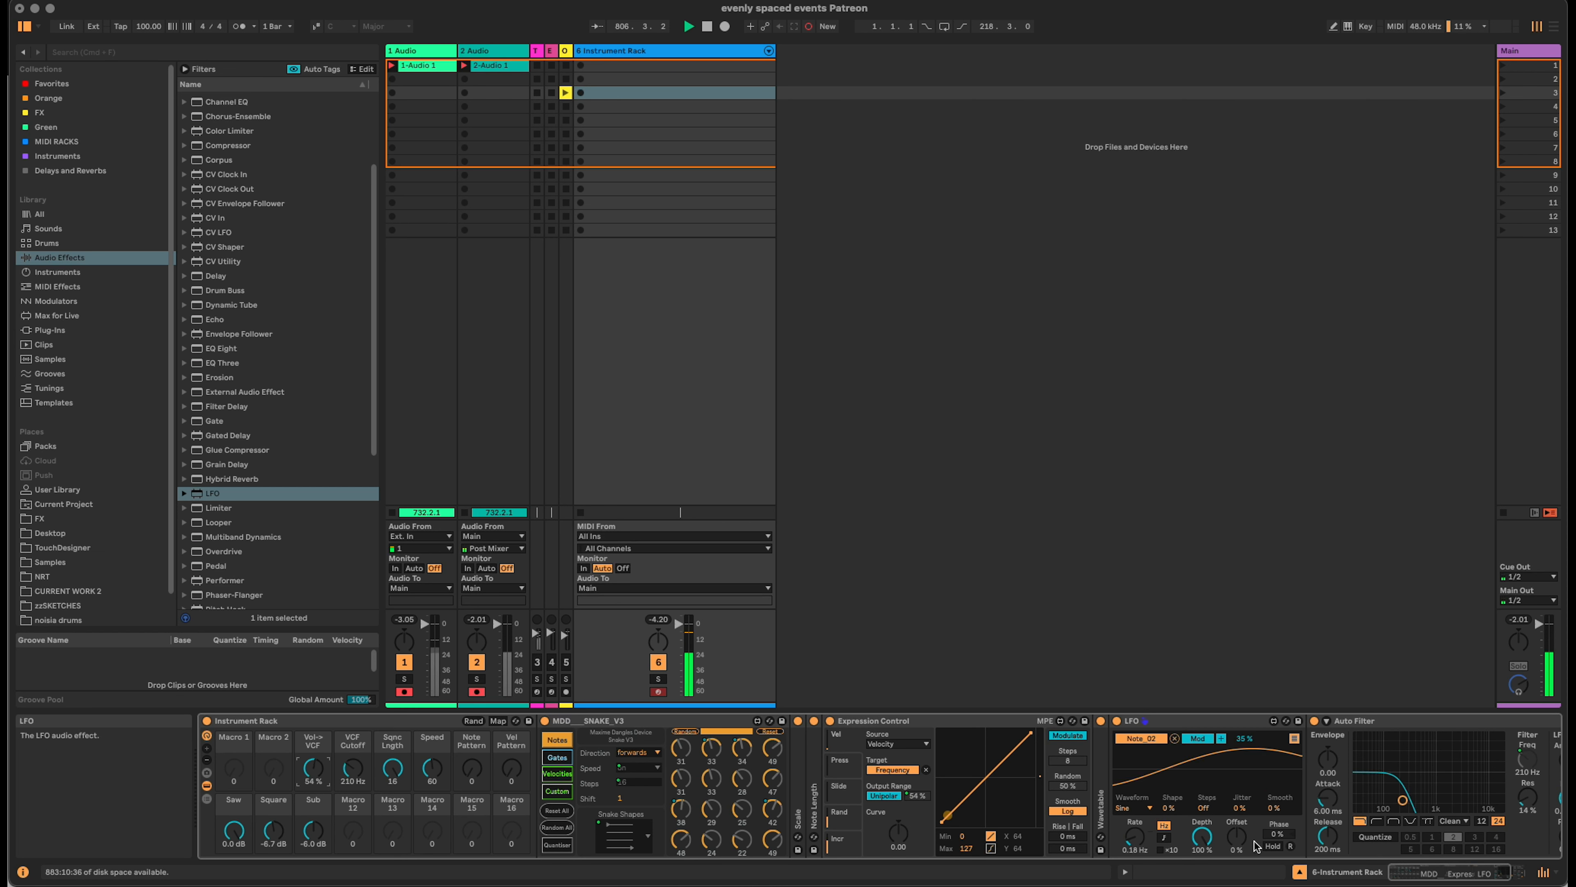
Test the LFO's depth, map it to Macro 1 at 100 %, and rename the macro Wave Depth.
left_click_drag(1202, 836, 1204, 840)
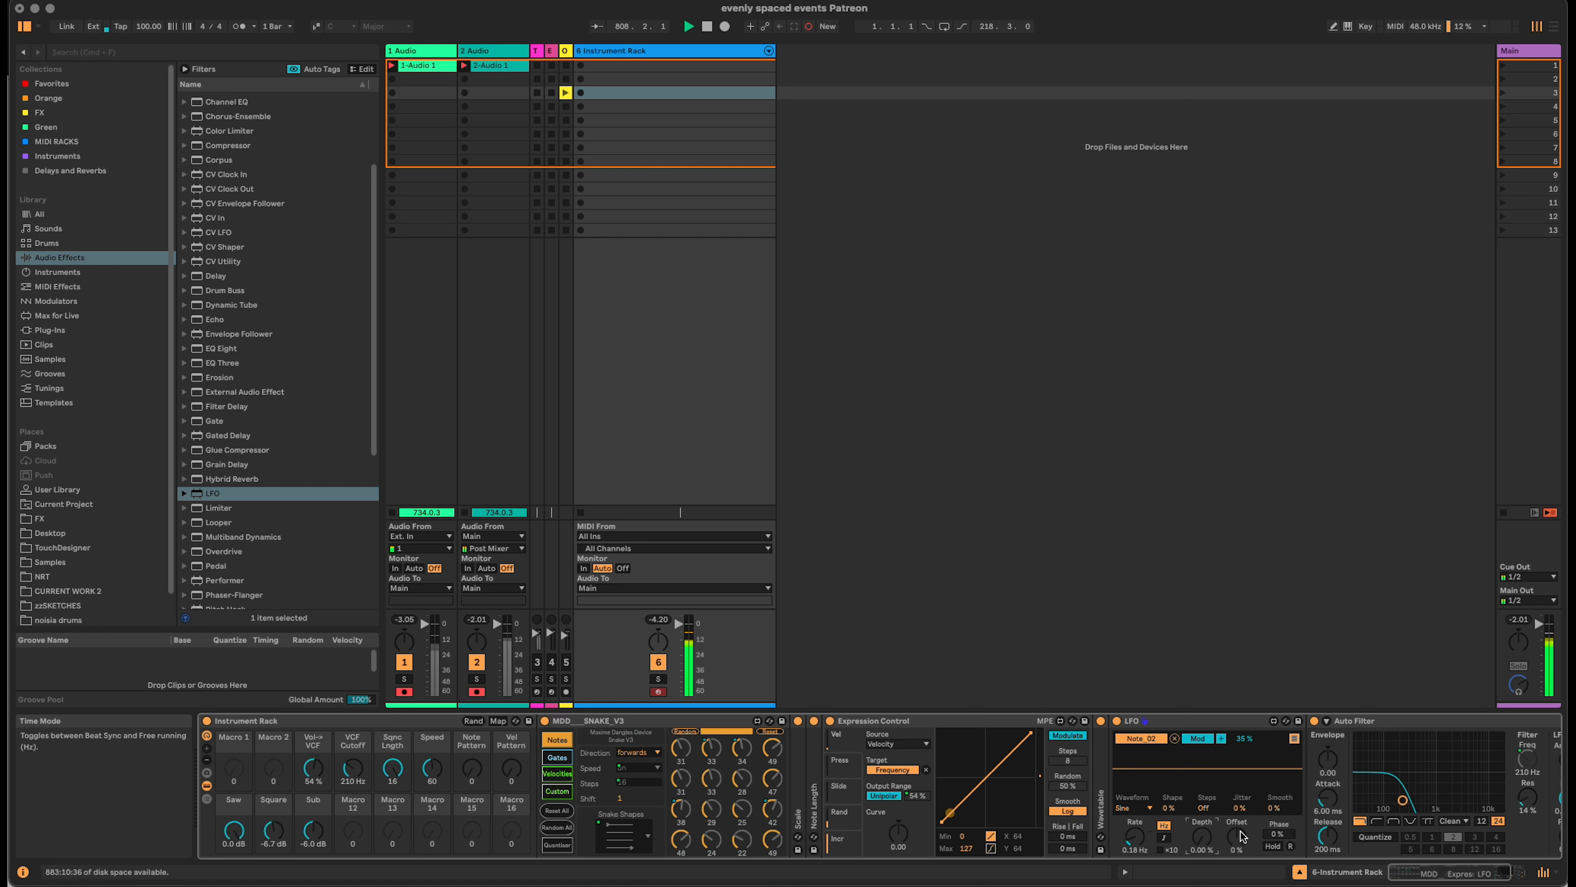
left_click_drag(1204, 839, 1207, 843)
right_click(1208, 843)
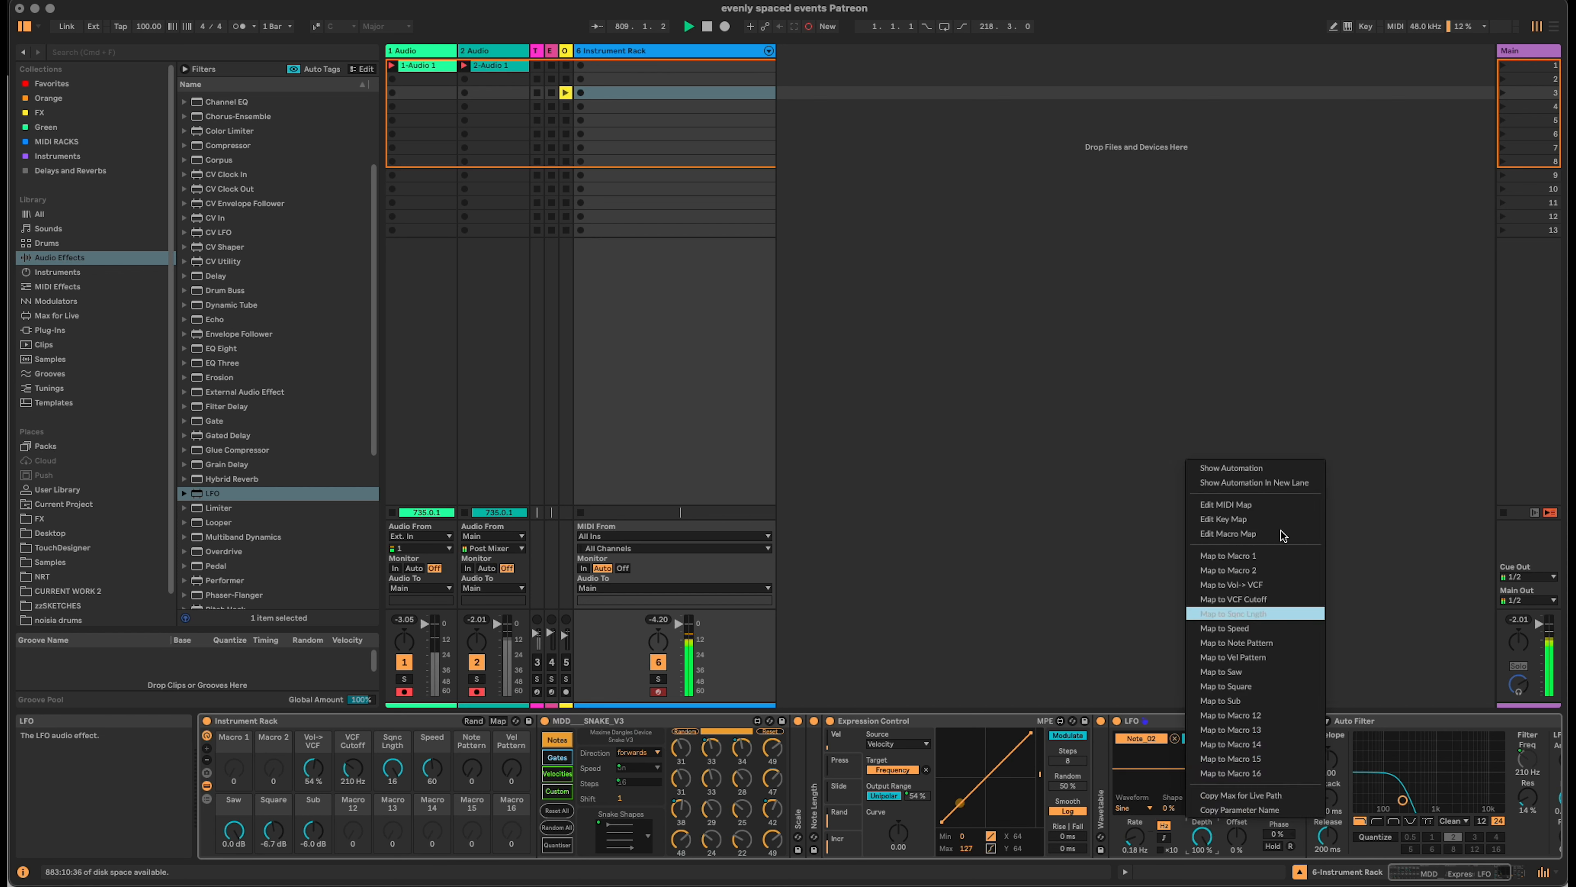
left_click(1293, 555)
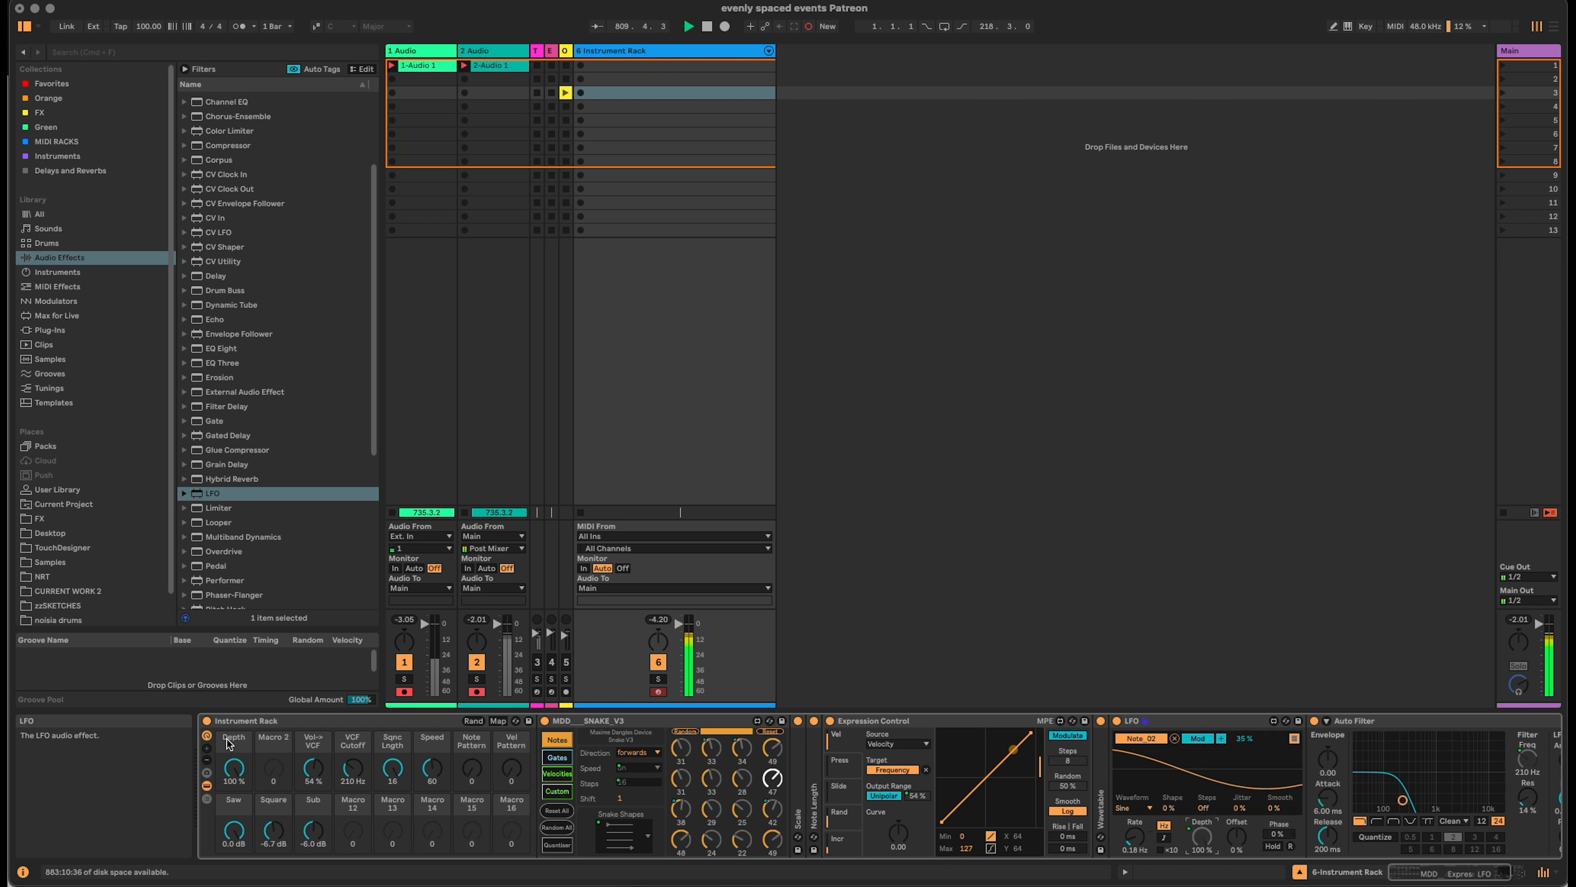
type("Wave Depth")
key("Return")
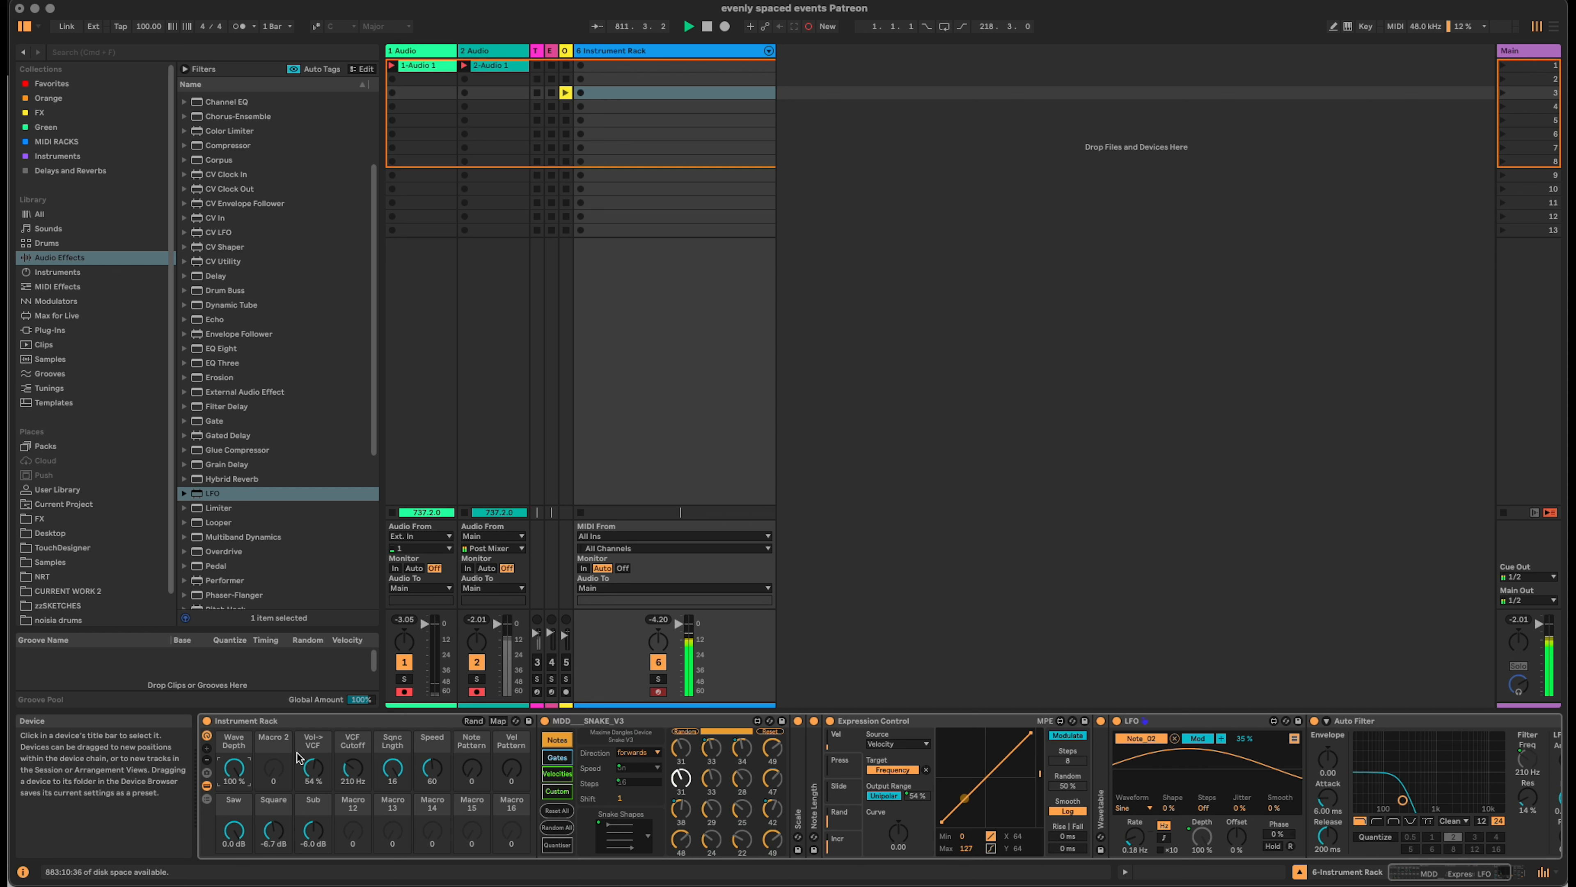
Map the LFO's rate to Macro 2, rename the macro Wave Rate, and set it to 0.09 Hz.
right_click(1137, 838)
left_click(1140, 838)
right_click(1138, 838)
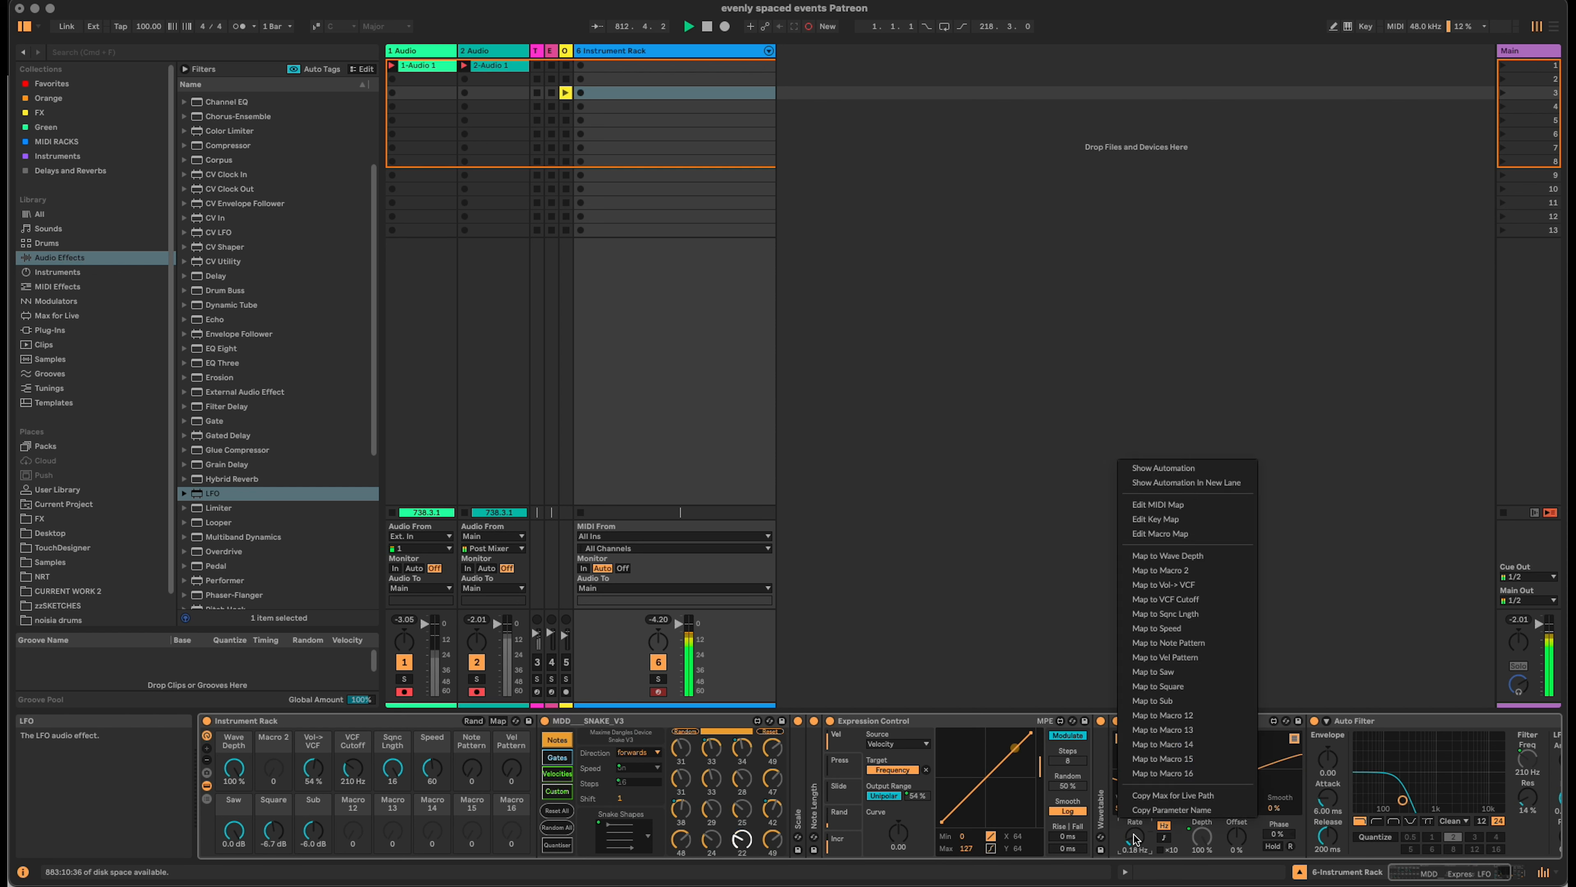
left_click(1192, 576)
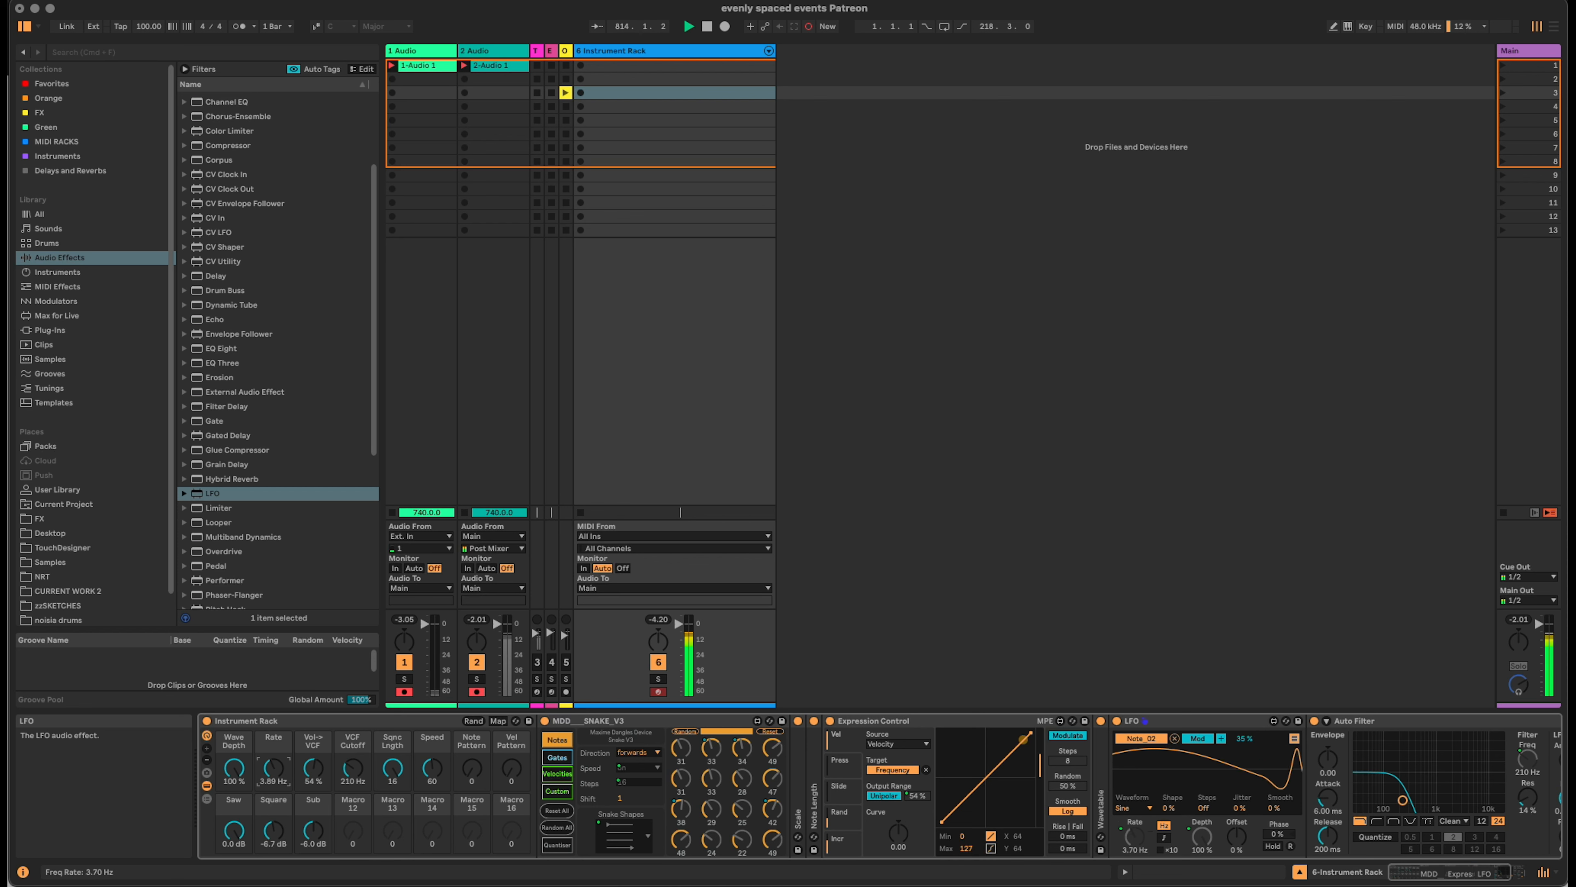
left_click_drag(274, 768, 274, 762)
key("super+r")
type("Wave Rate")
key("Return")
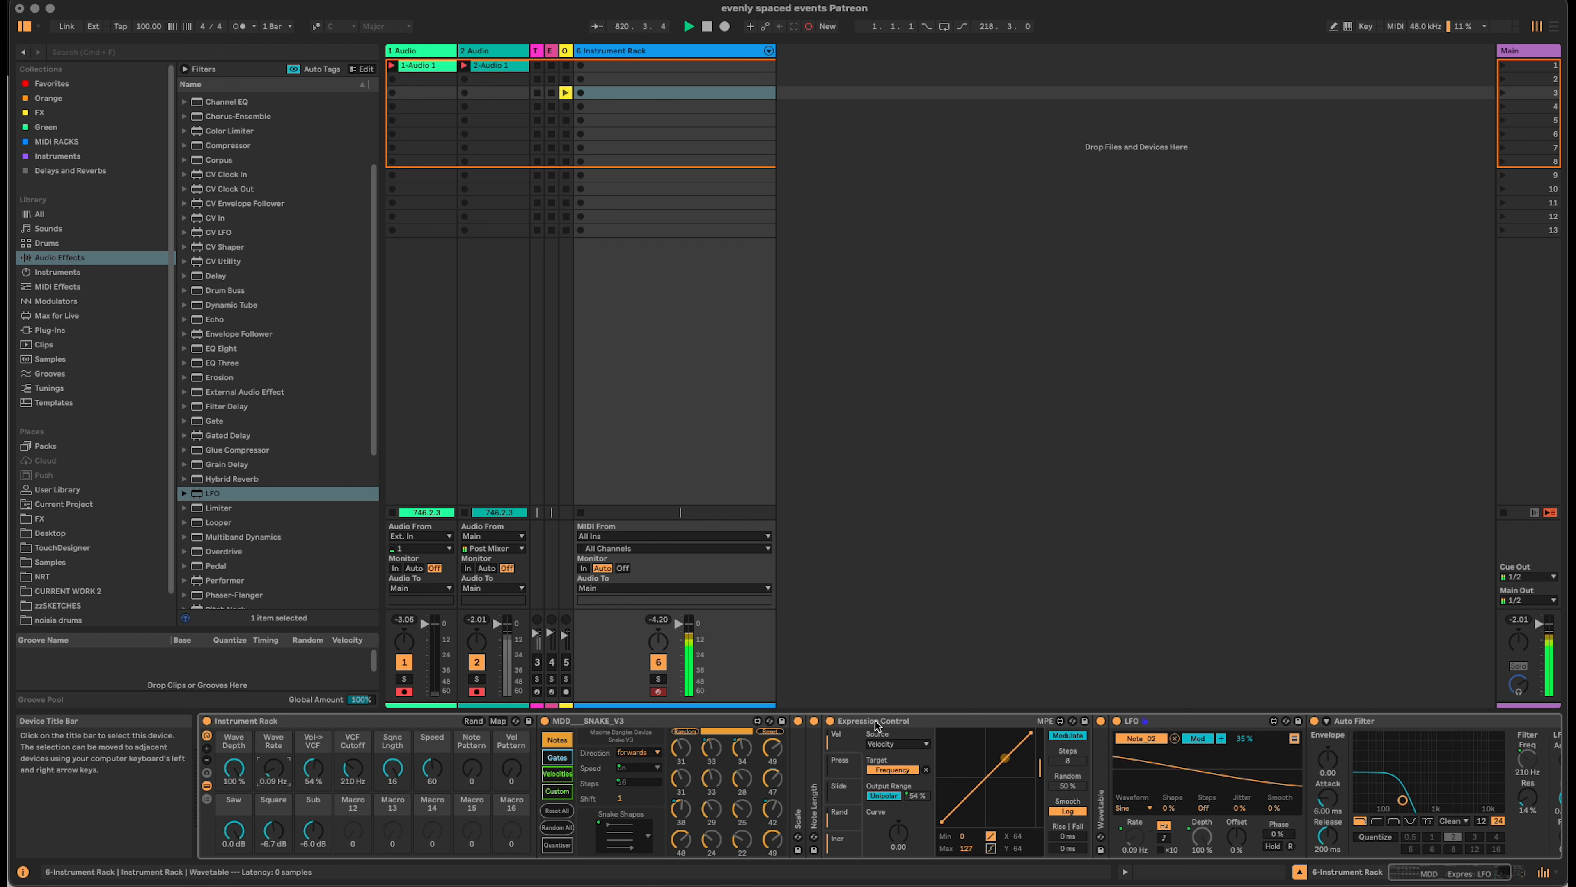
Collapse the Expression Control, LFO and Auto Filter devices in the rack.
double_click(887, 721)
double_click(891, 722)
double_click(930, 723)
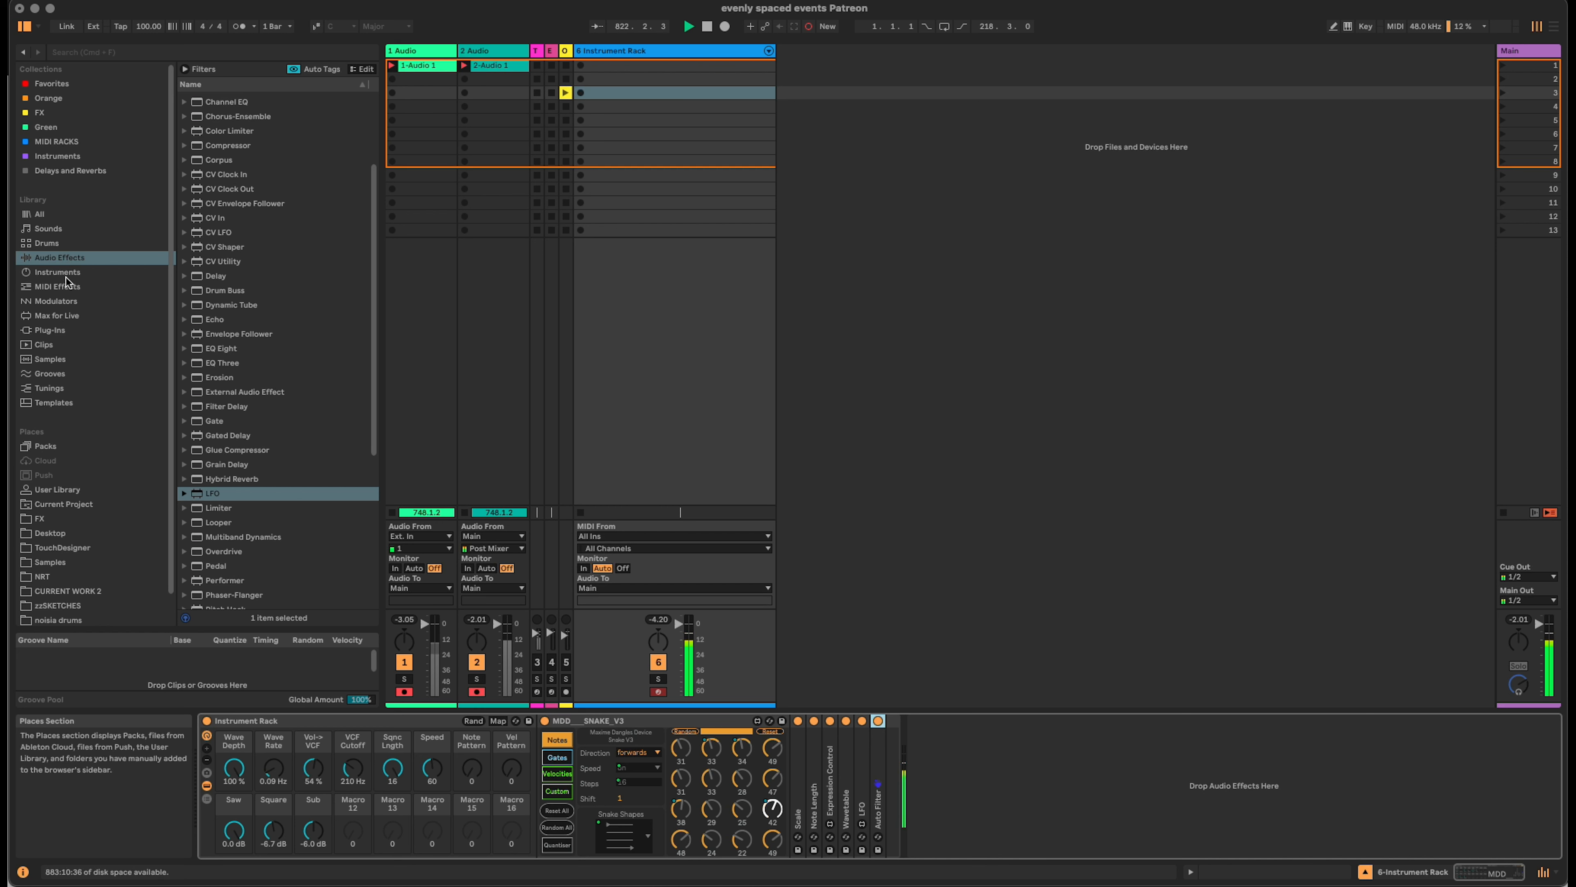
Add a Limiter audio effect at the end of the rack's device chain, after the Auto Filter.
scroll(217, 342, "up", 4)
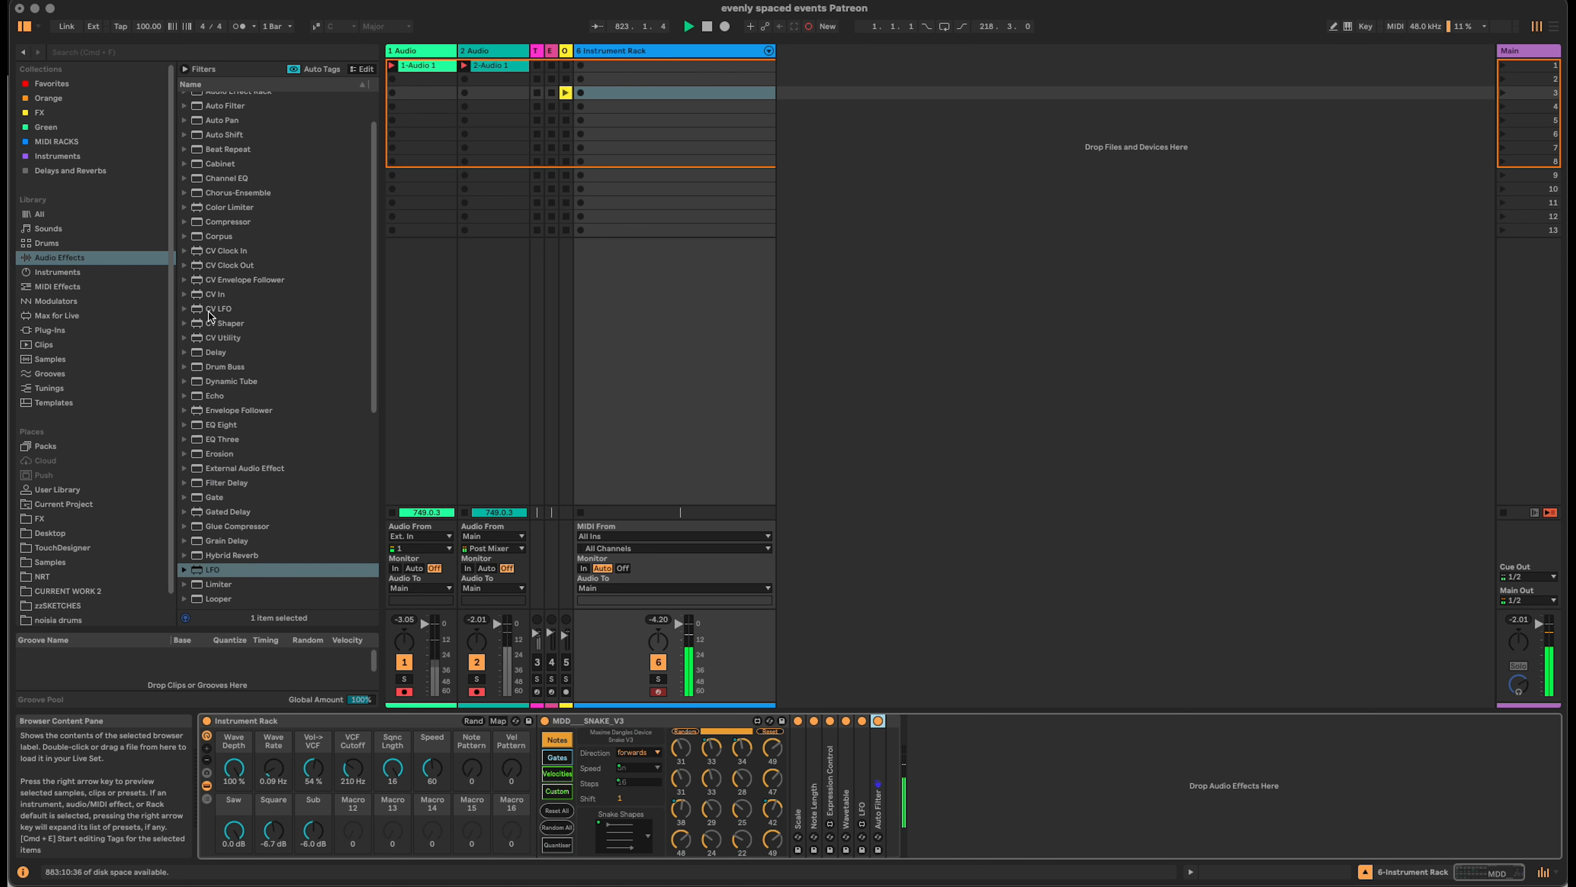
scroll(251, 486, "down", 6)
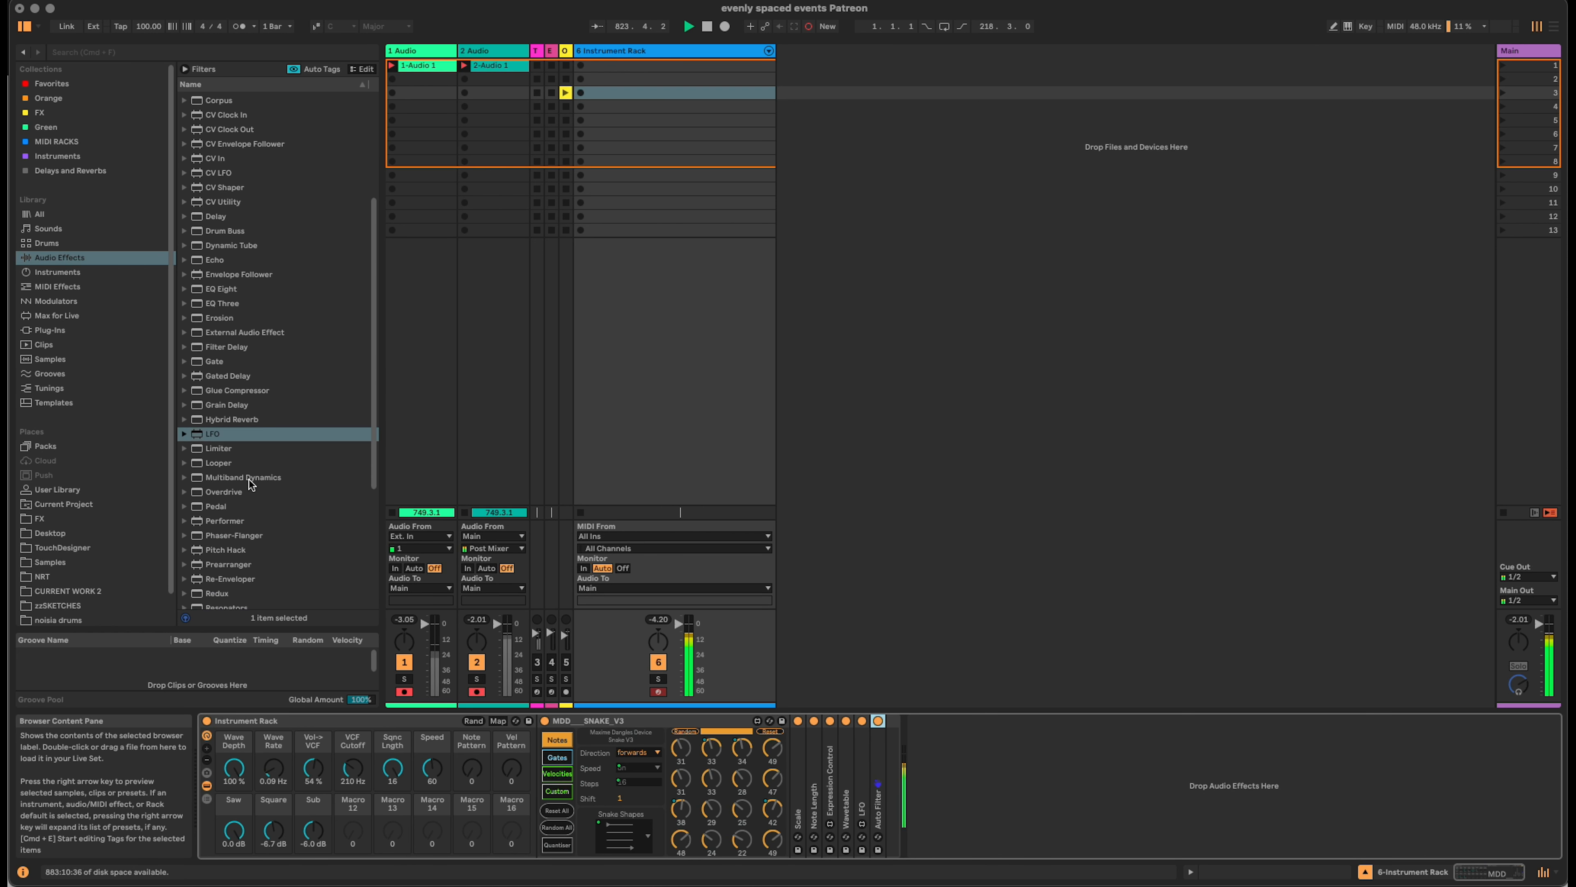
left_click(230, 446)
left_click_drag(780, 680, 893, 783)
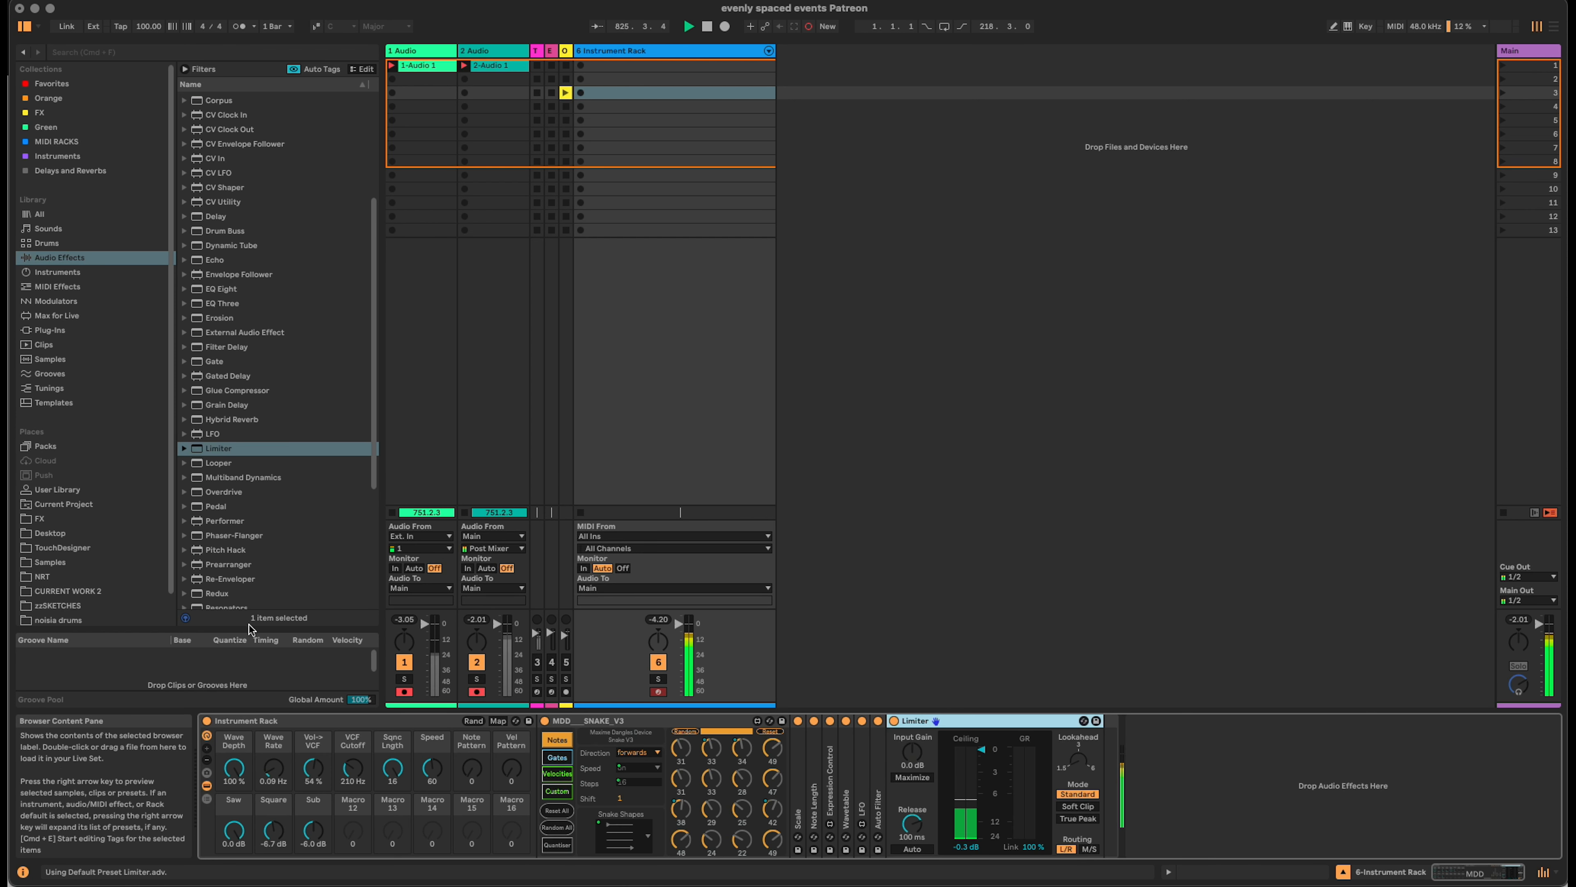
Add a Hybrid Reverb to the rack's device chain and move the Limiter behind it to the end of the chain.
scroll(236, 354, "down", 4)
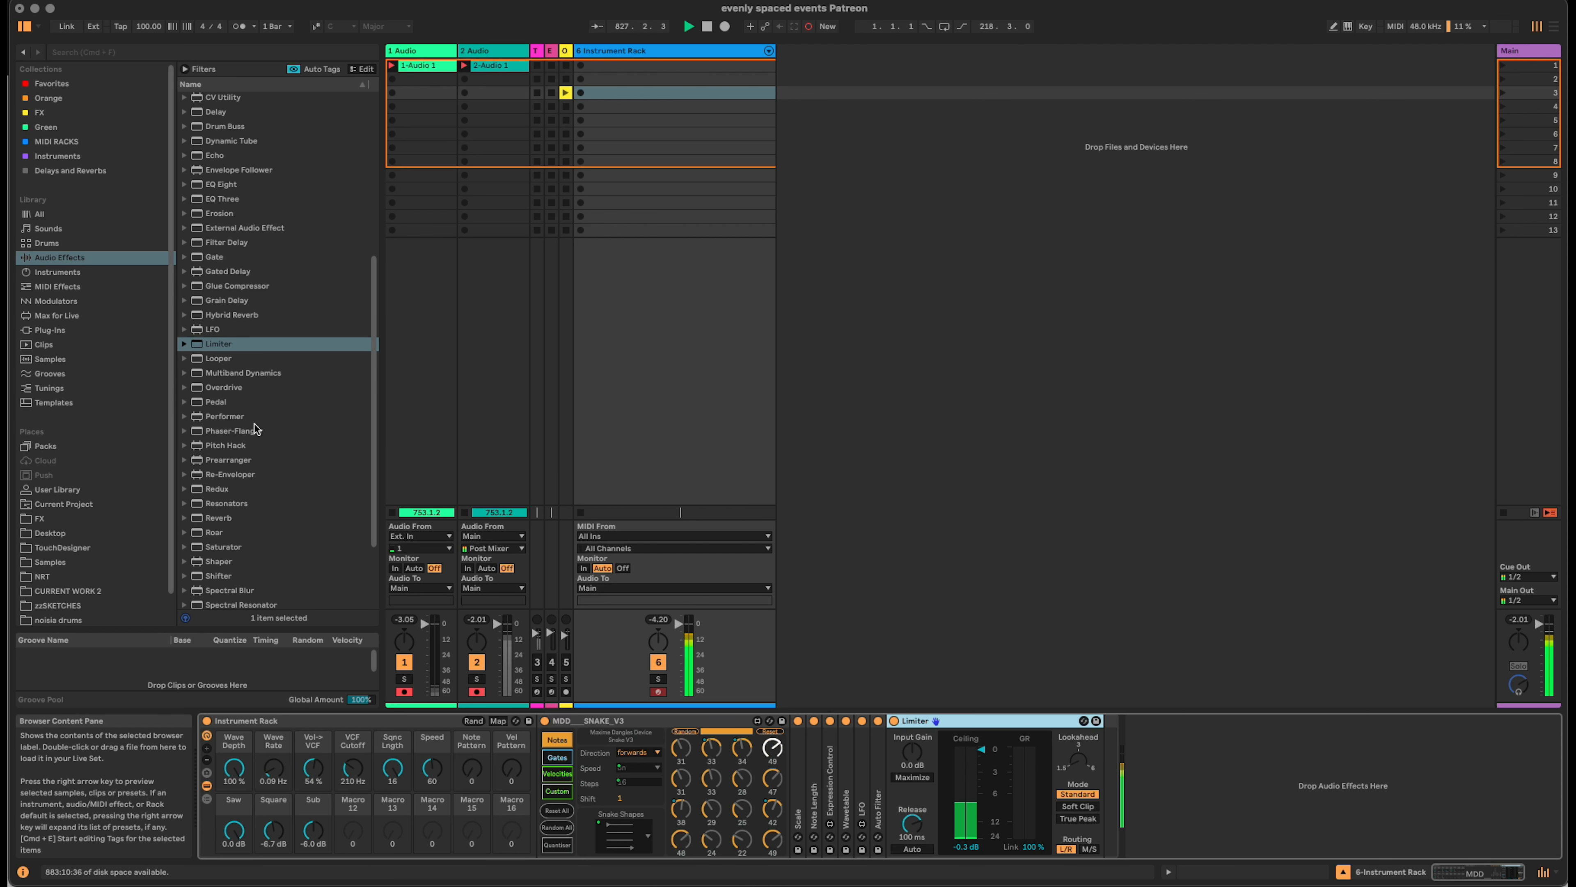
scroll(265, 385, "up", 5)
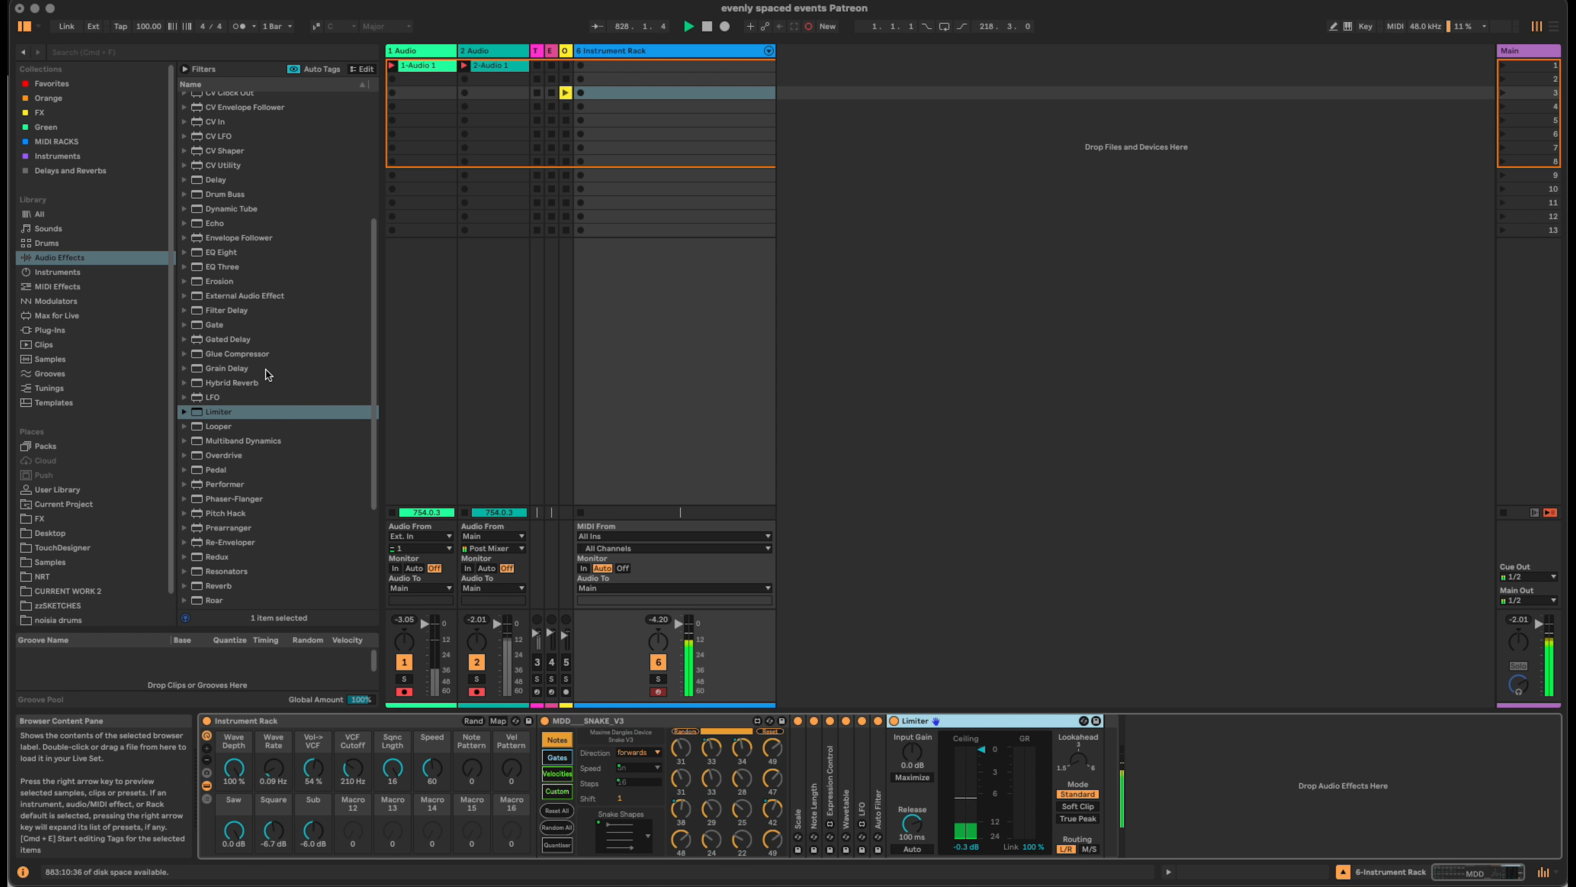
scroll(267, 373, "up", 5)
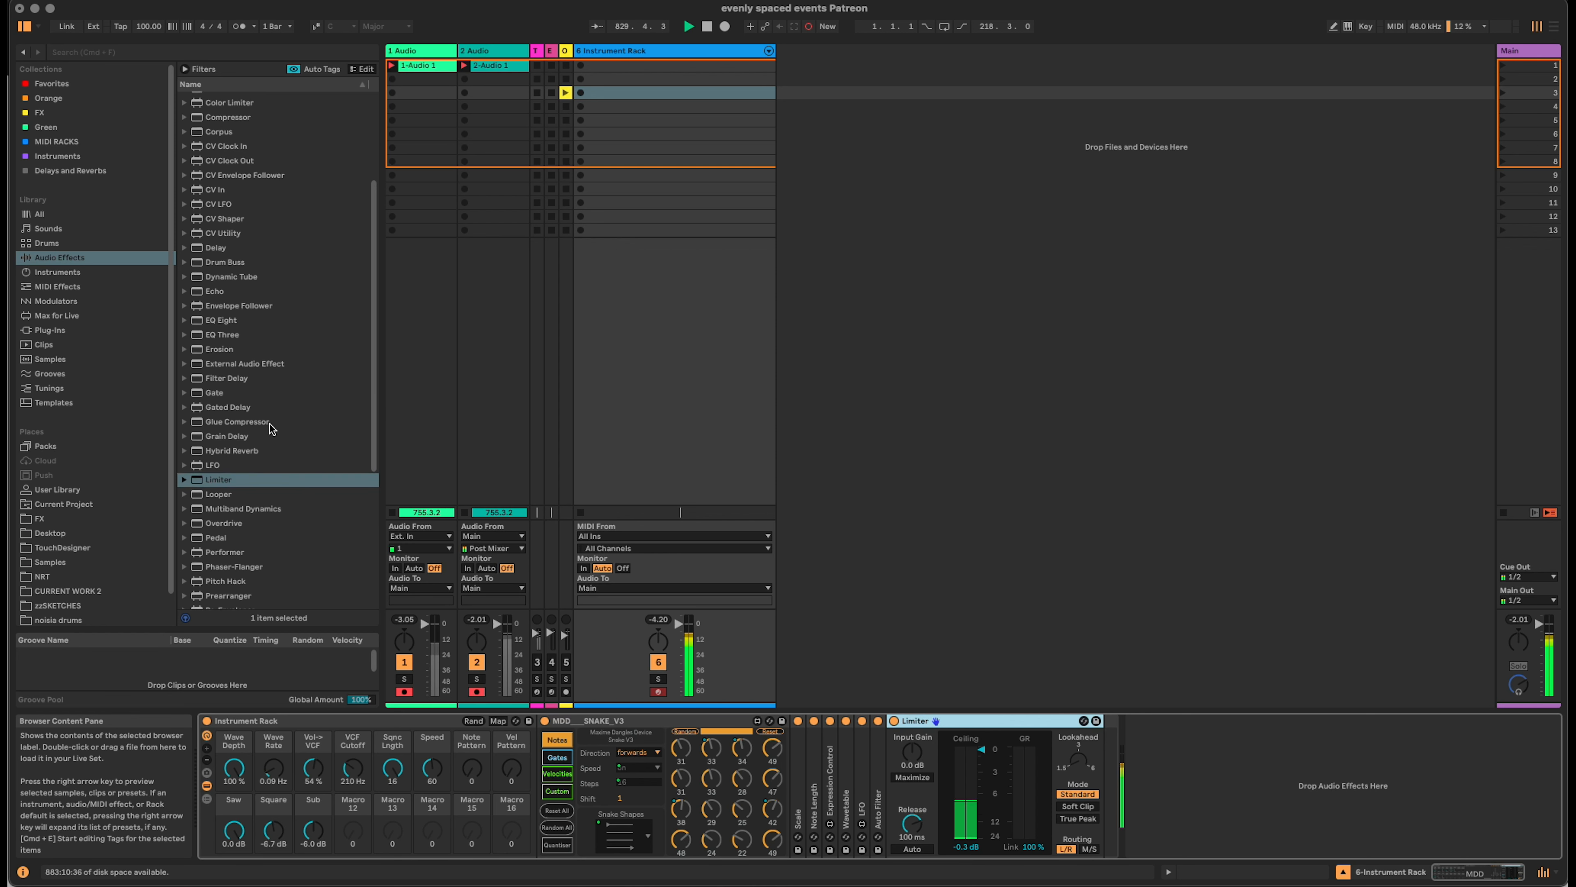
left_click_drag(243, 449, 1105, 769)
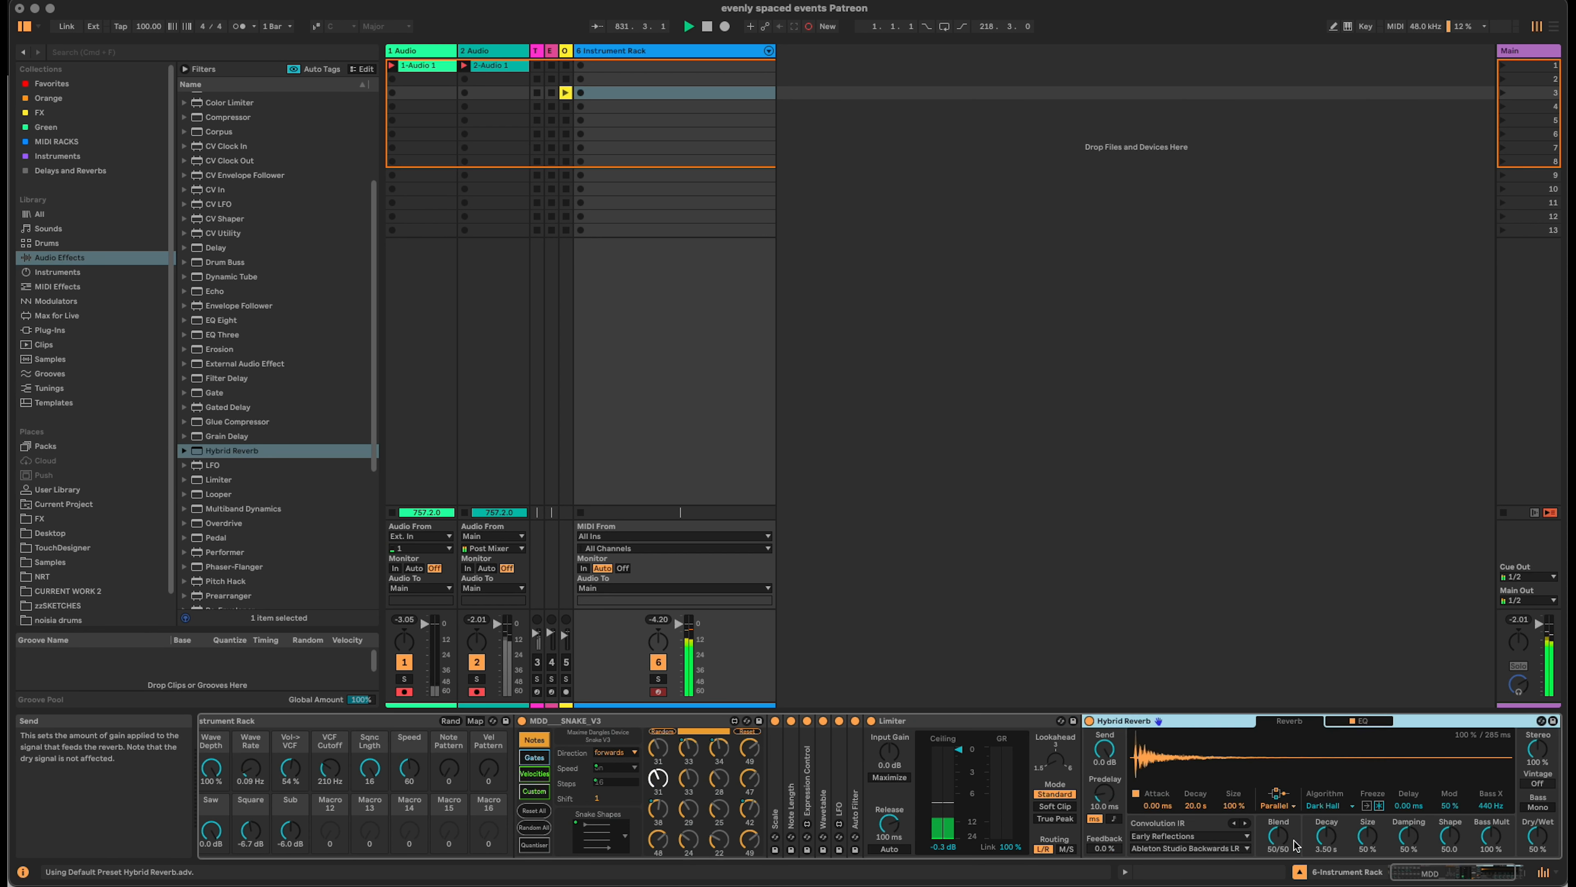
left_click_drag(1404, 873, 1441, 807)
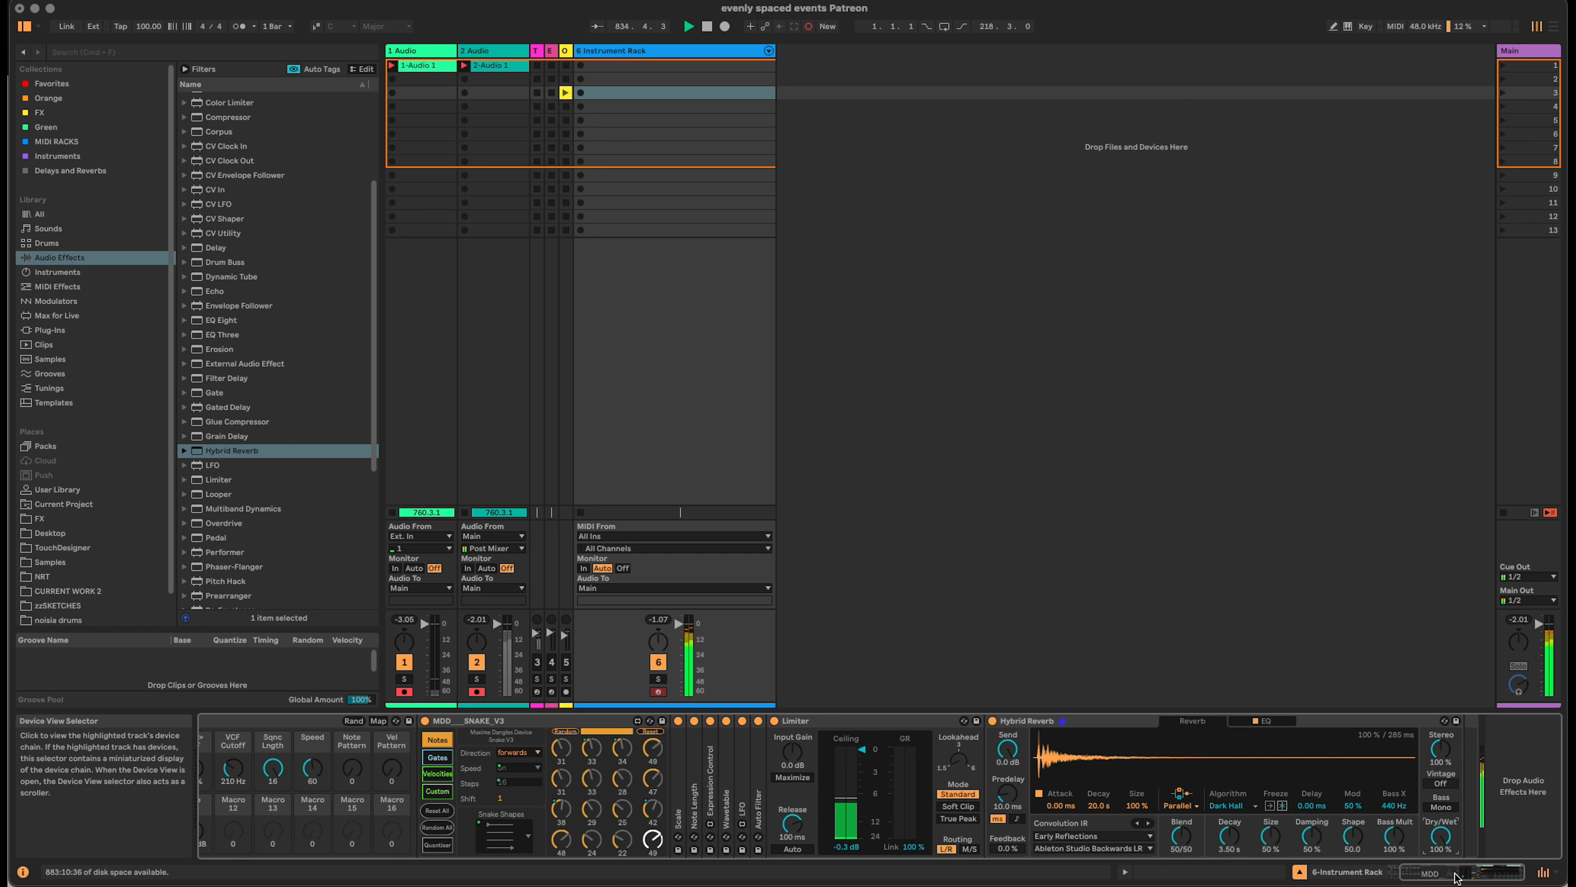
left_click(882, 720)
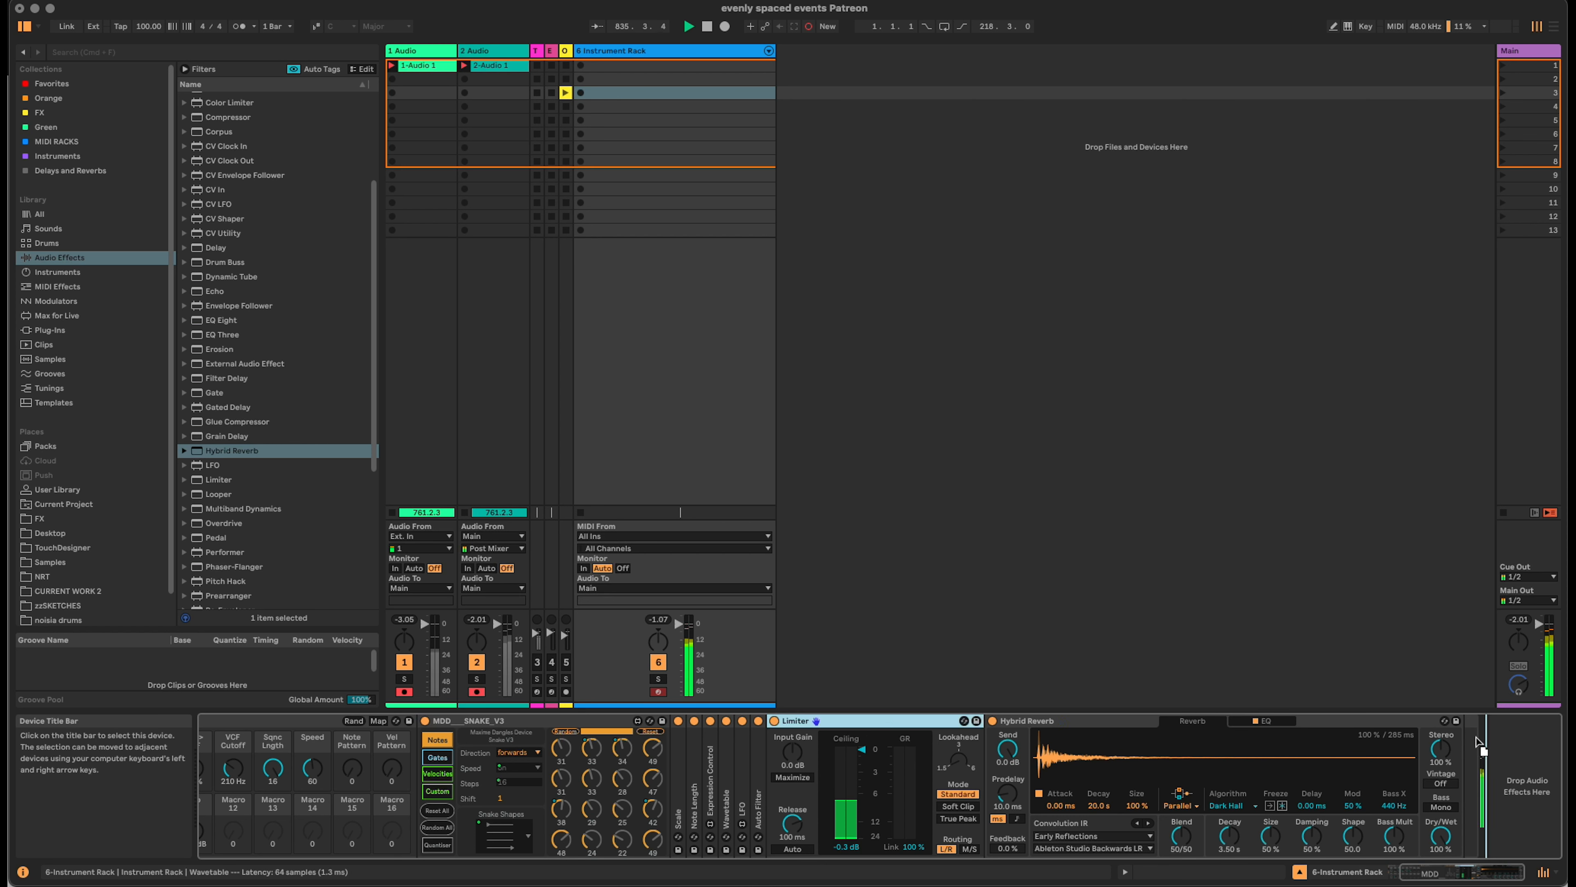
left_click_drag(1461, 742, 1459, 737)
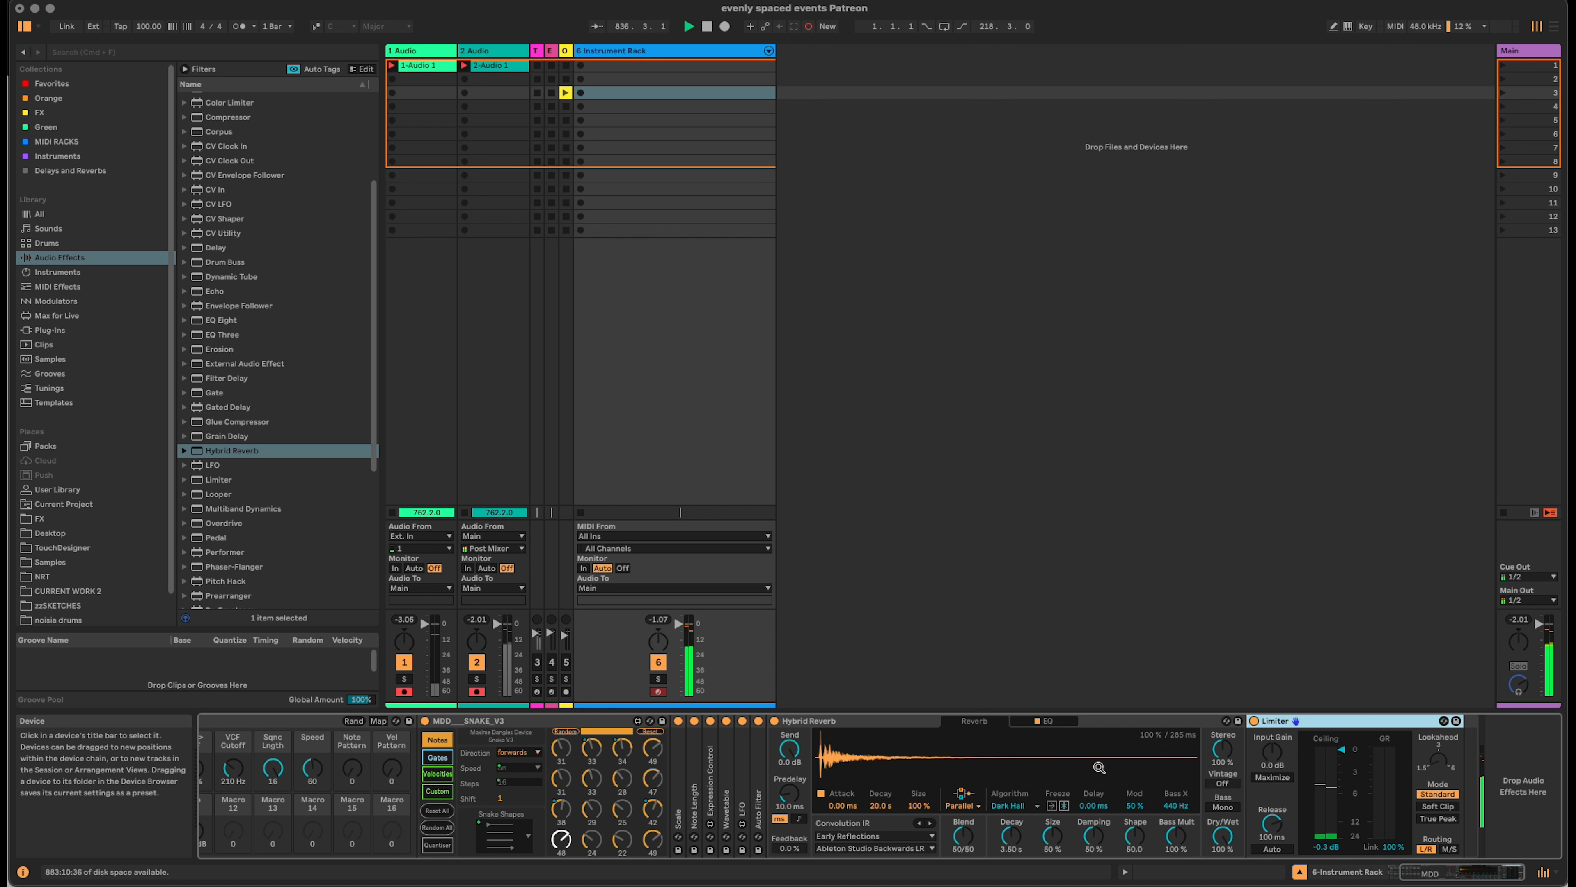
Set the low cut in the Hybrid Reverb's EQ to about 191 Hz with an 18 dB slope, and return to the reverb view.
left_click(1046, 720)
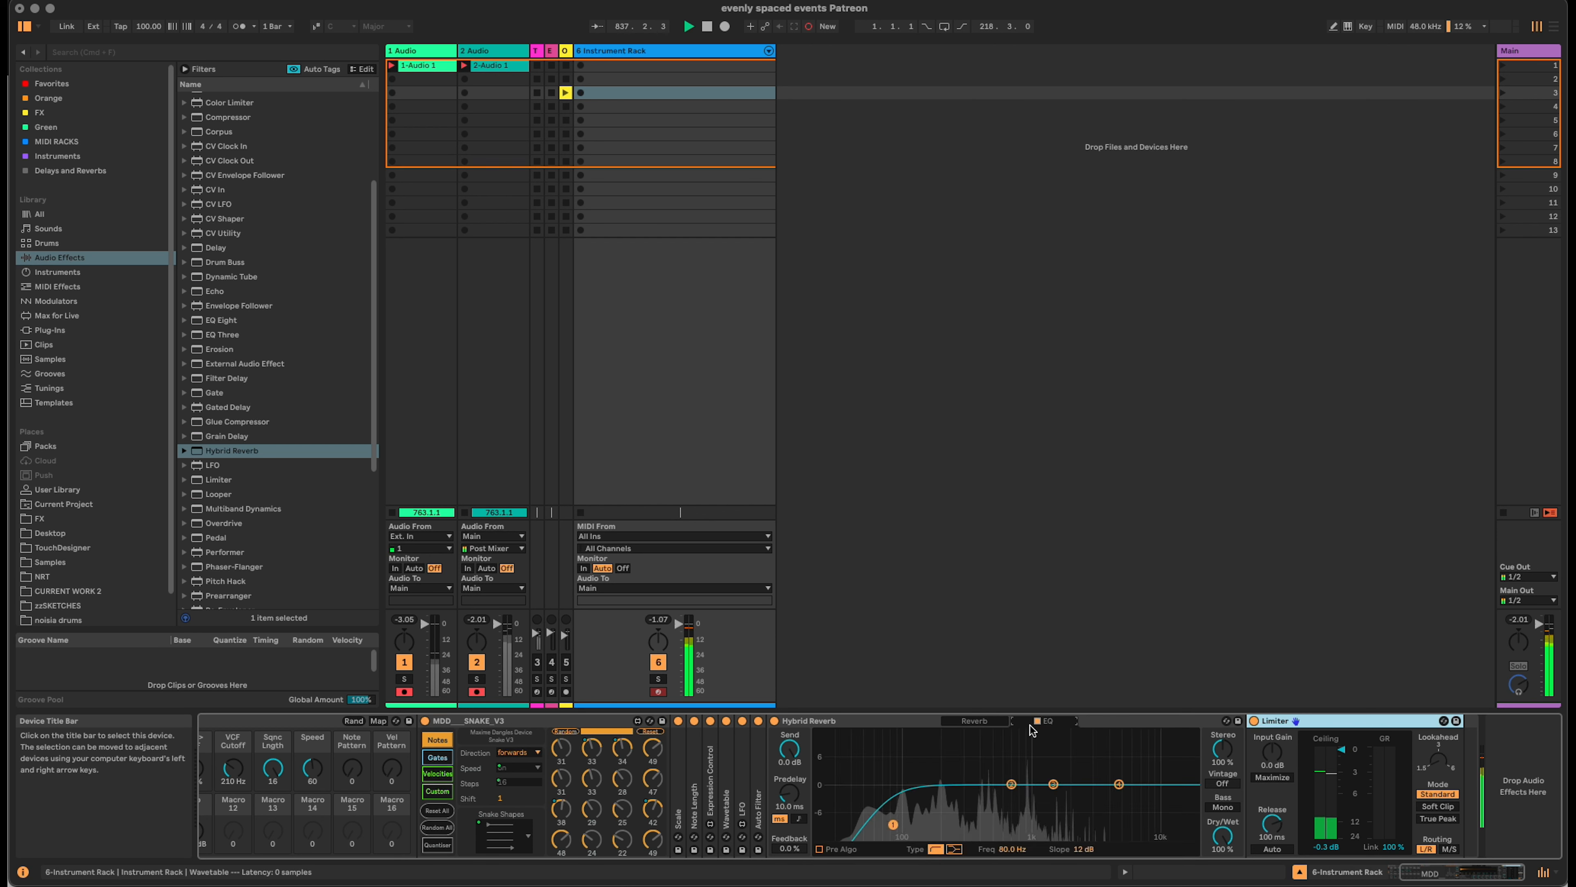
left_click_drag(893, 825, 940, 813)
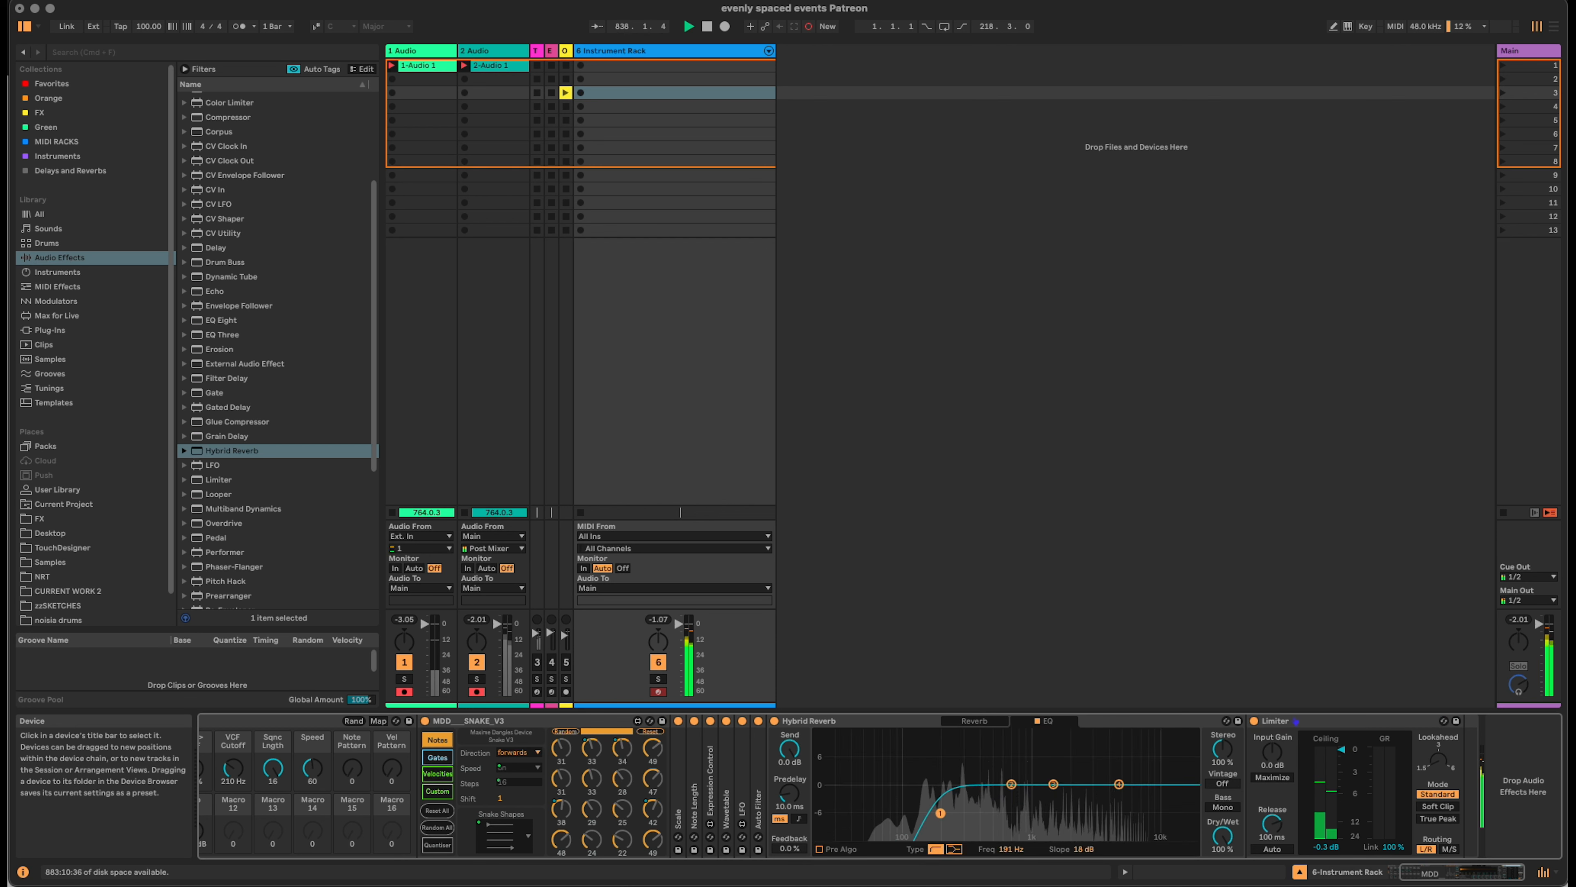
left_click(968, 722)
Map the Hybrid Reverb's Dry/Wet to Macro 12 and rename the macro Verb D/W.
scroll(1334, 833, "left", 3)
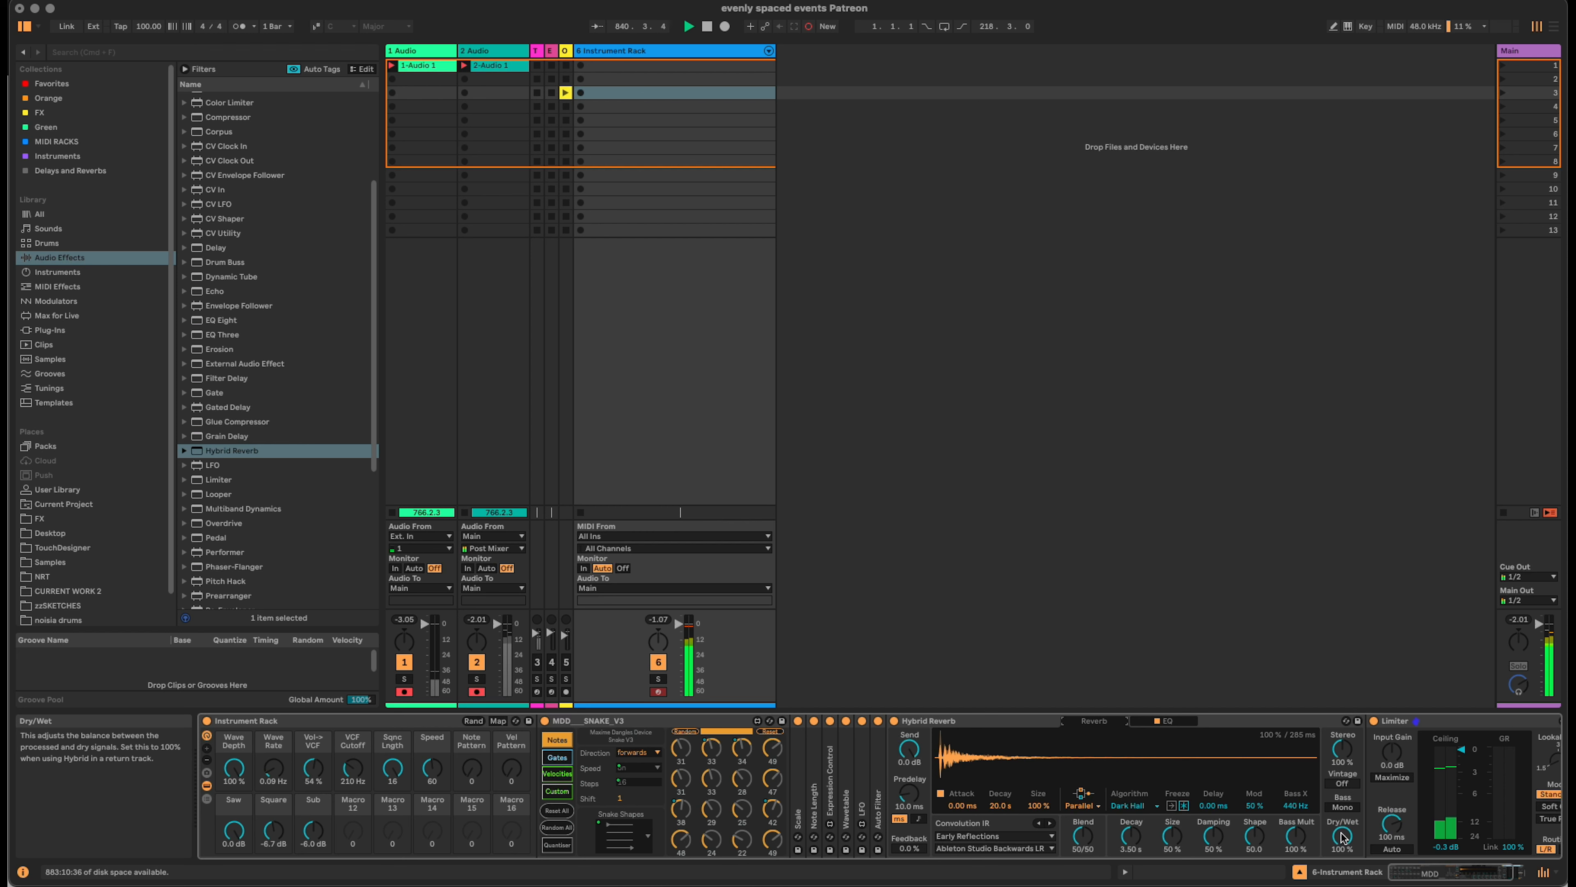
right_click(1342, 836)
left_click(1441, 752)
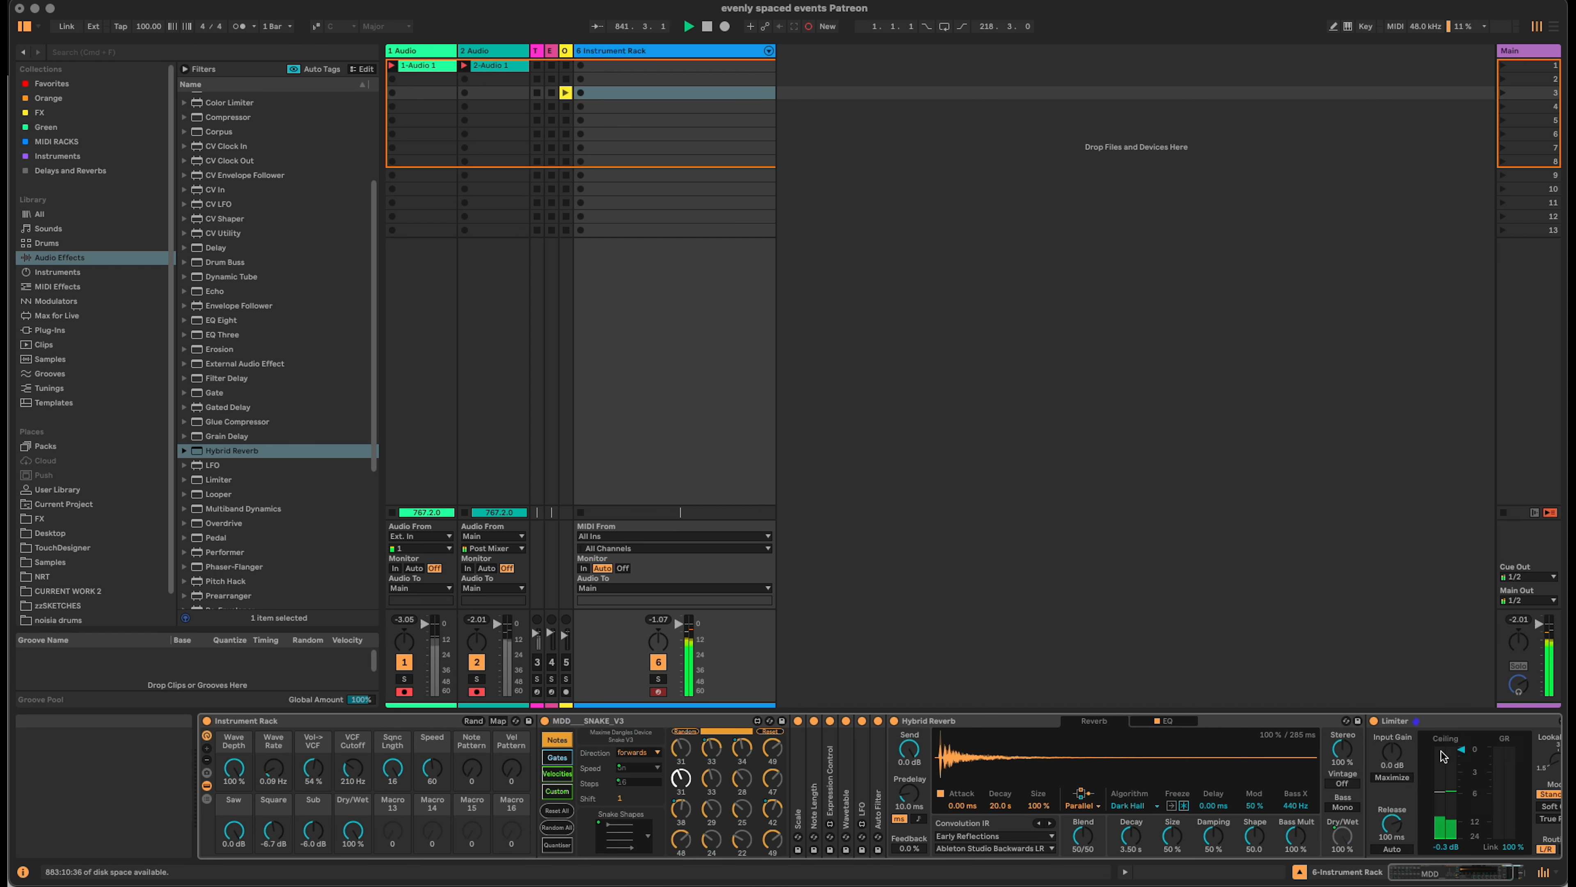
type("Verb D/W")
key("Return")
Map the Hybrid Reverb's Decay to Macro 13 and rename the macro Verb Decay.
right_click(1128, 837)
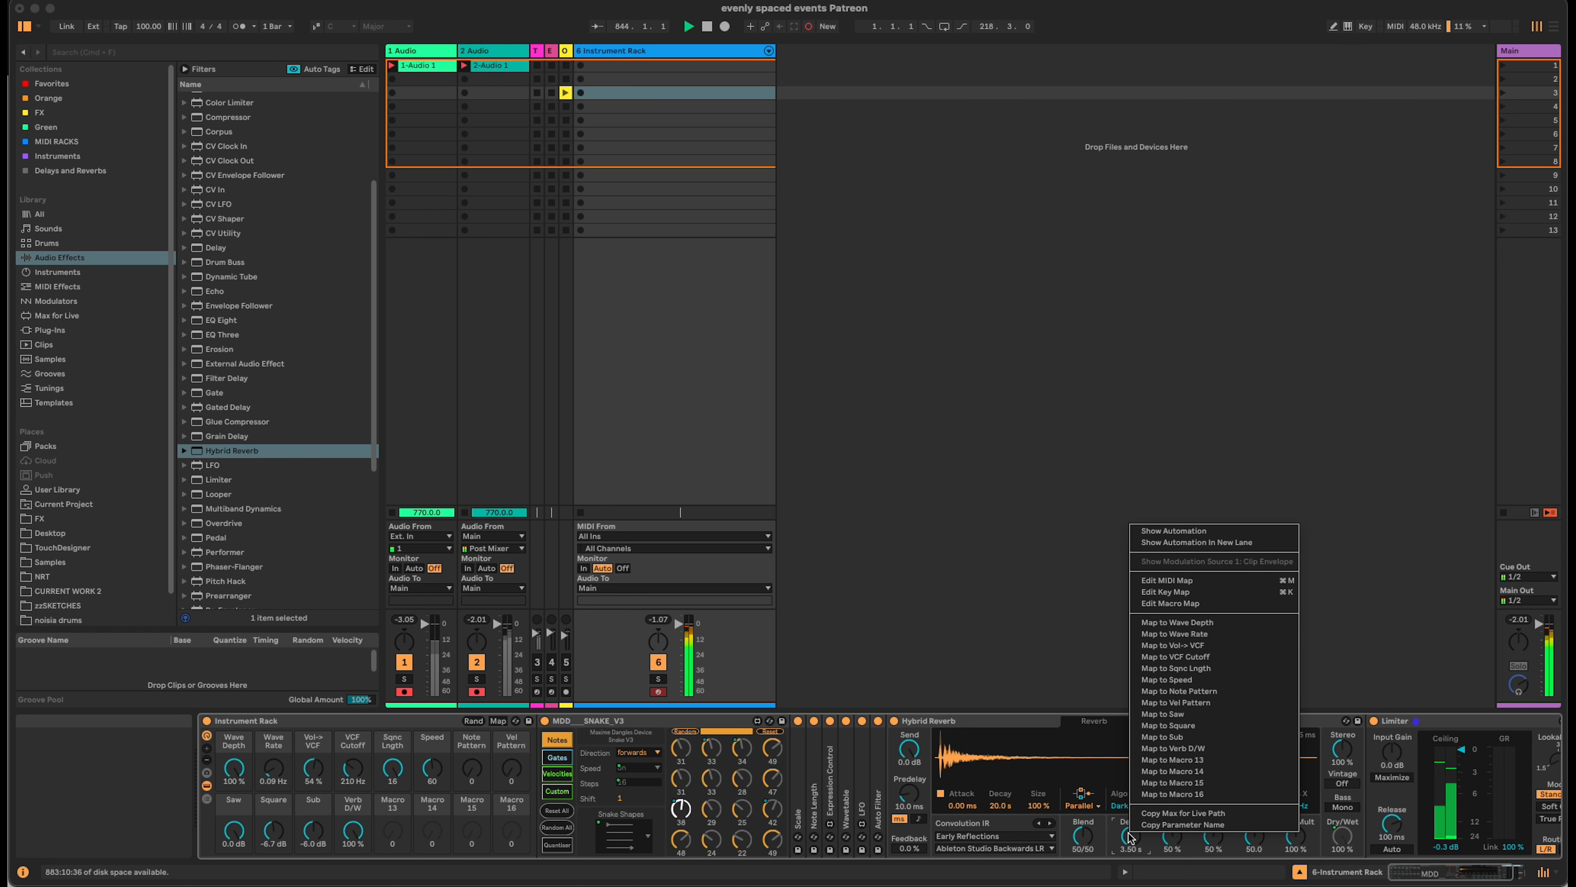
left_click(1228, 761)
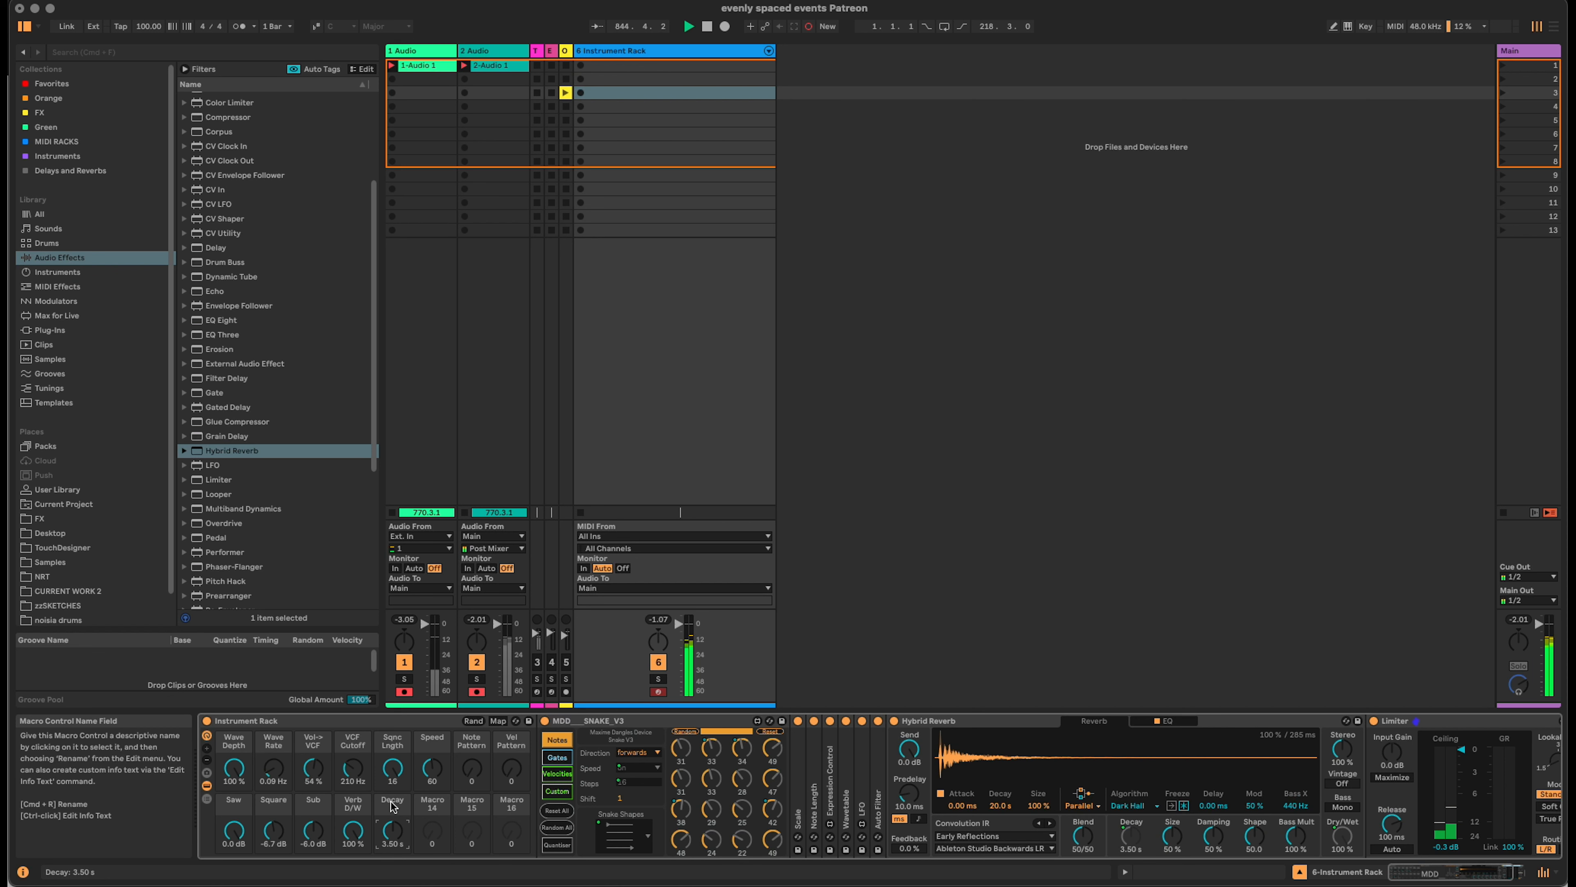
key("super+r")
type("Verb Decay")
key("Return")
Remove the Dry/Wet mapping from Macro 12, map the Hybrid Reverb's Dry/Wet to Macro 14, and rename that macro Verb D/W.
right_click(353, 830)
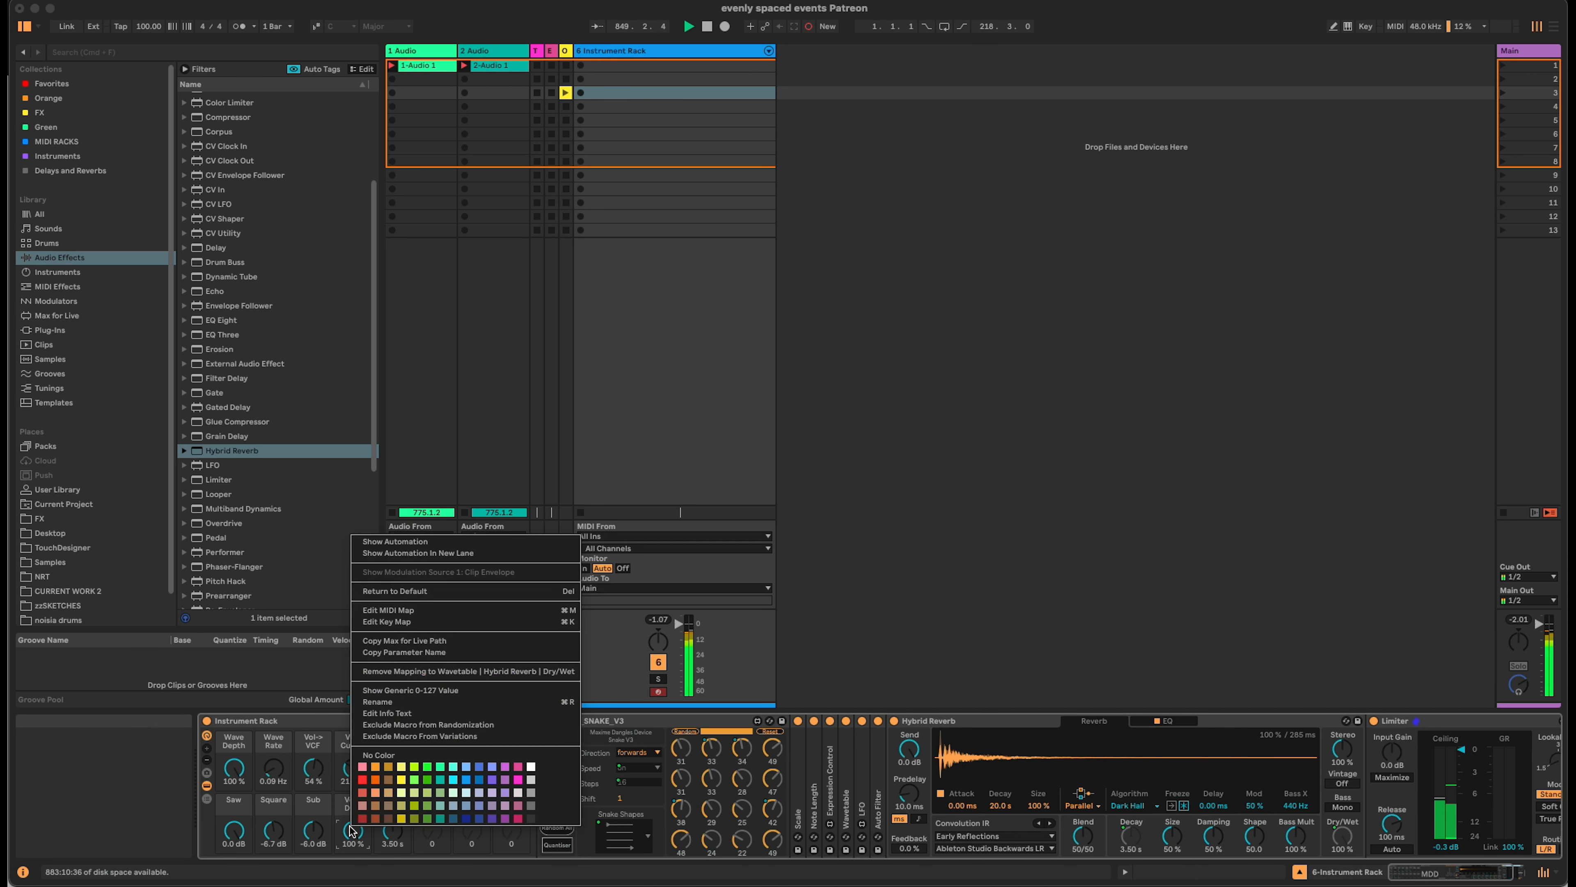
left_click(451, 665)
right_click(1342, 834)
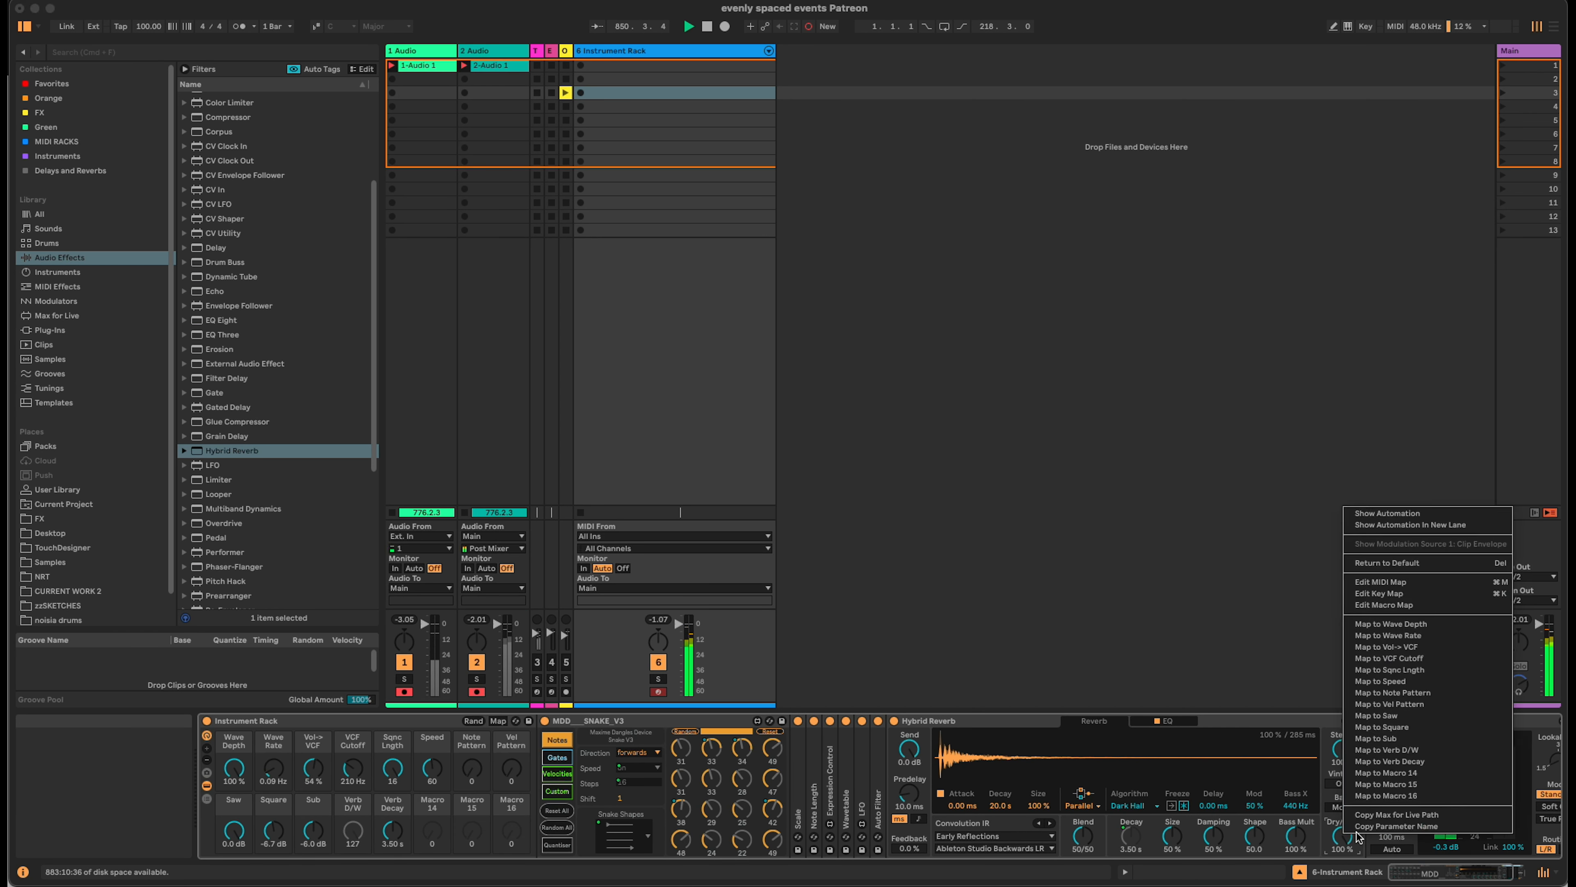
left_click(1484, 773)
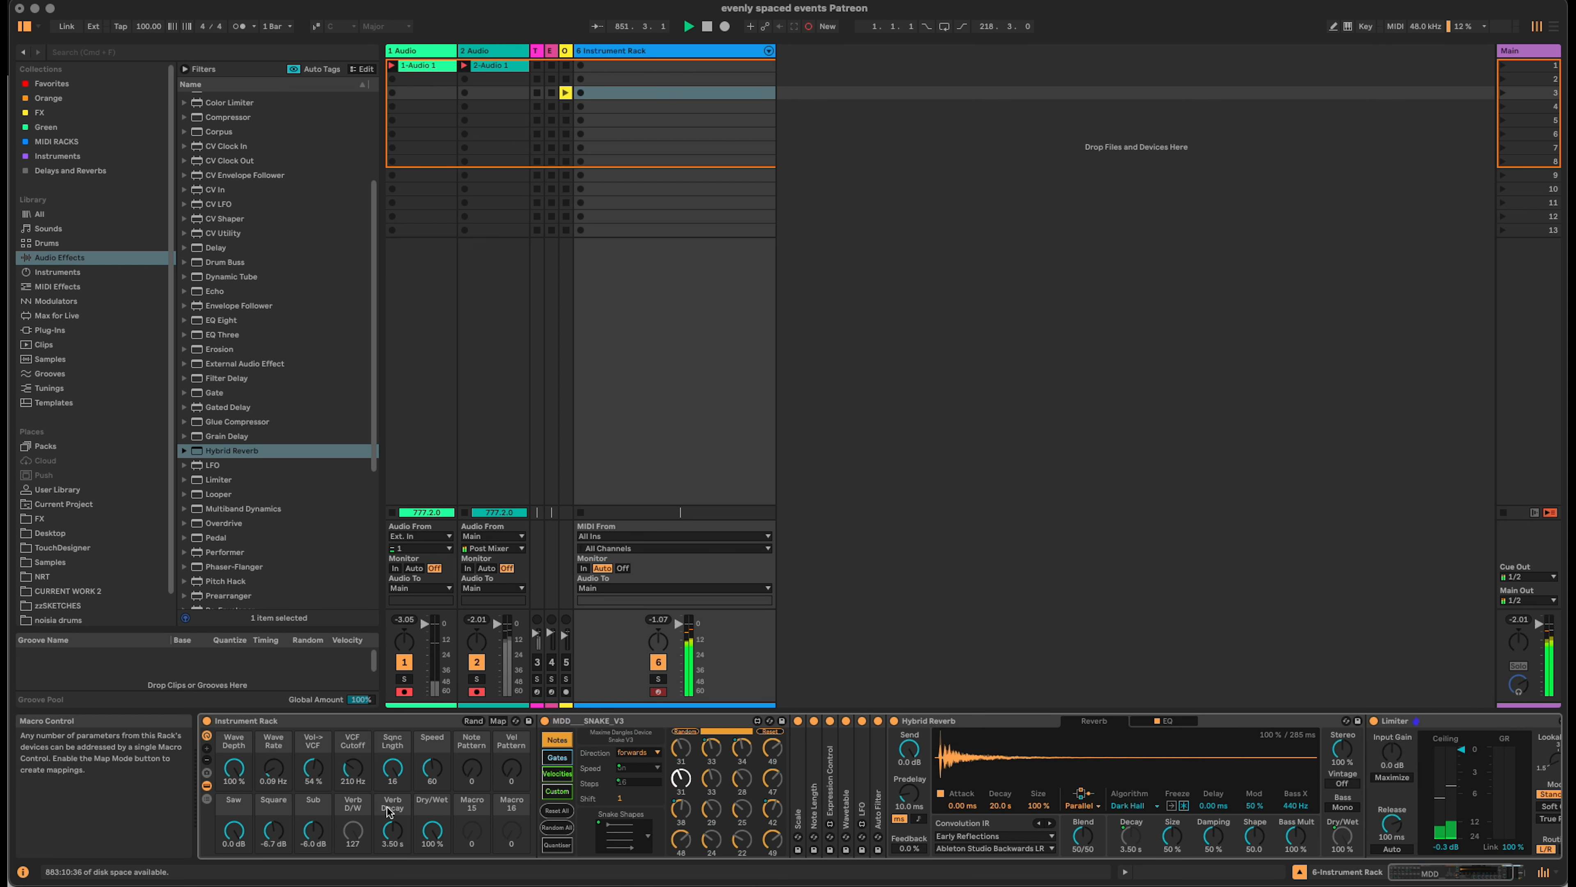
type("Verb D/W")
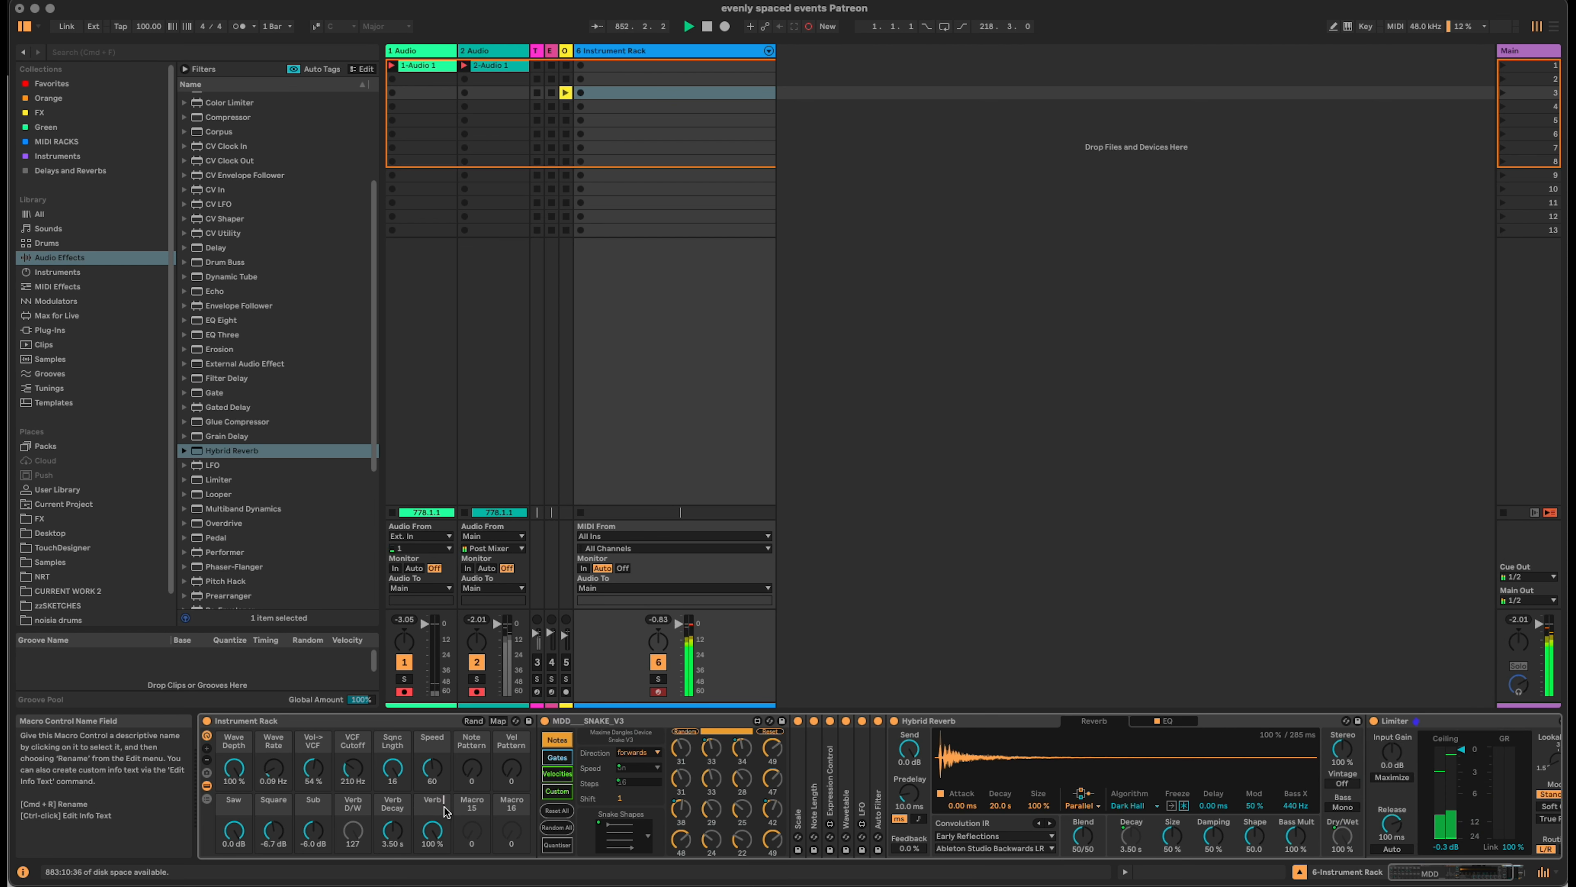
key("Return")
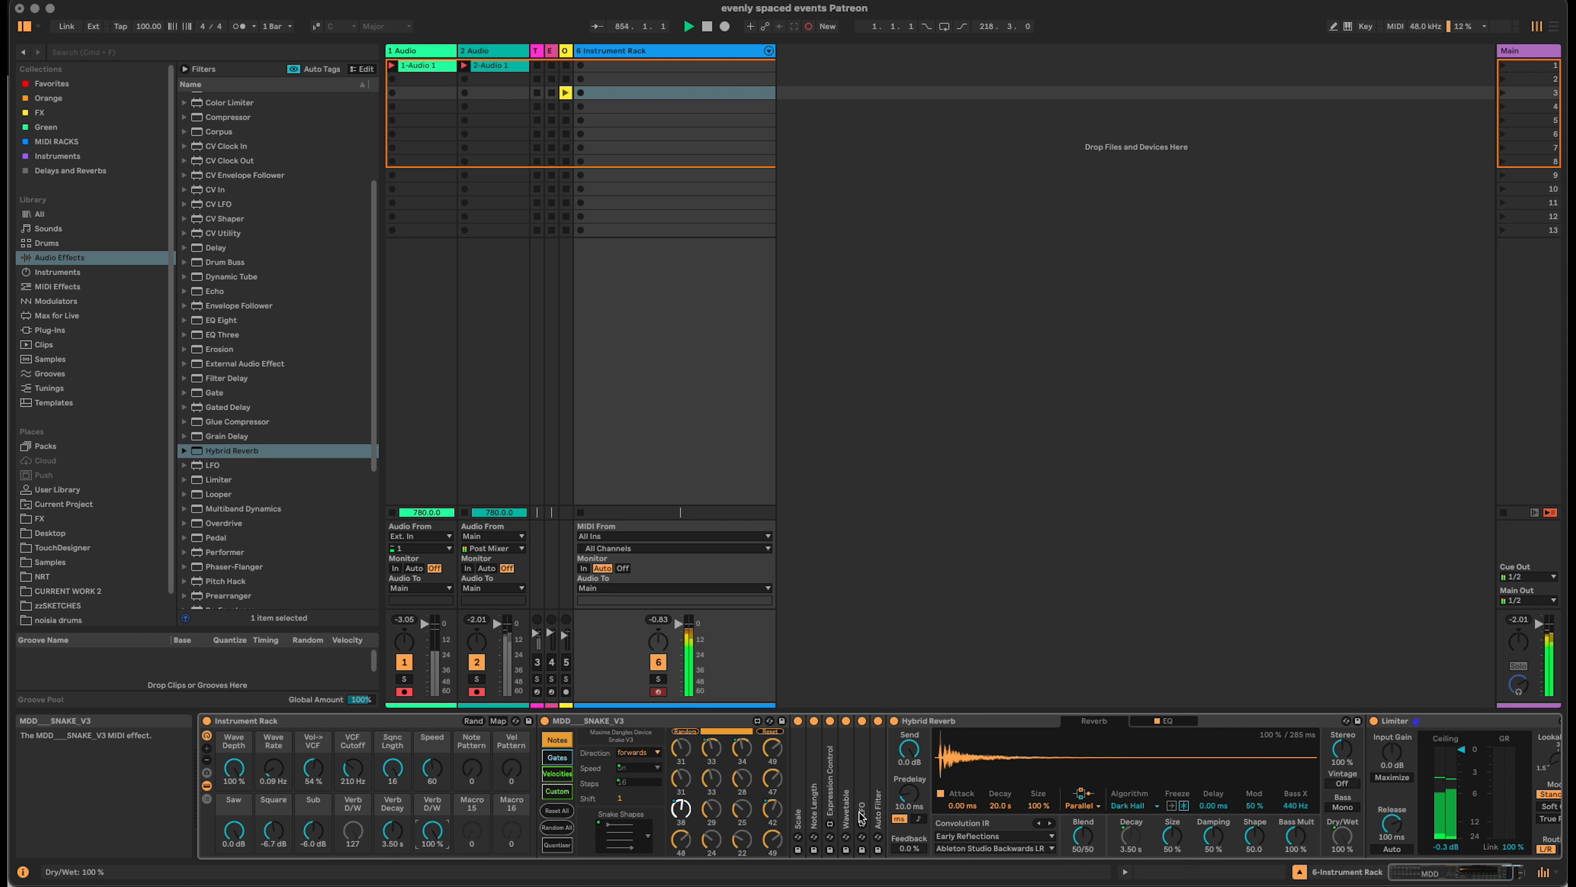
Expand the Wavetable device and set its unison mode to Noise.
double_click(846, 801)
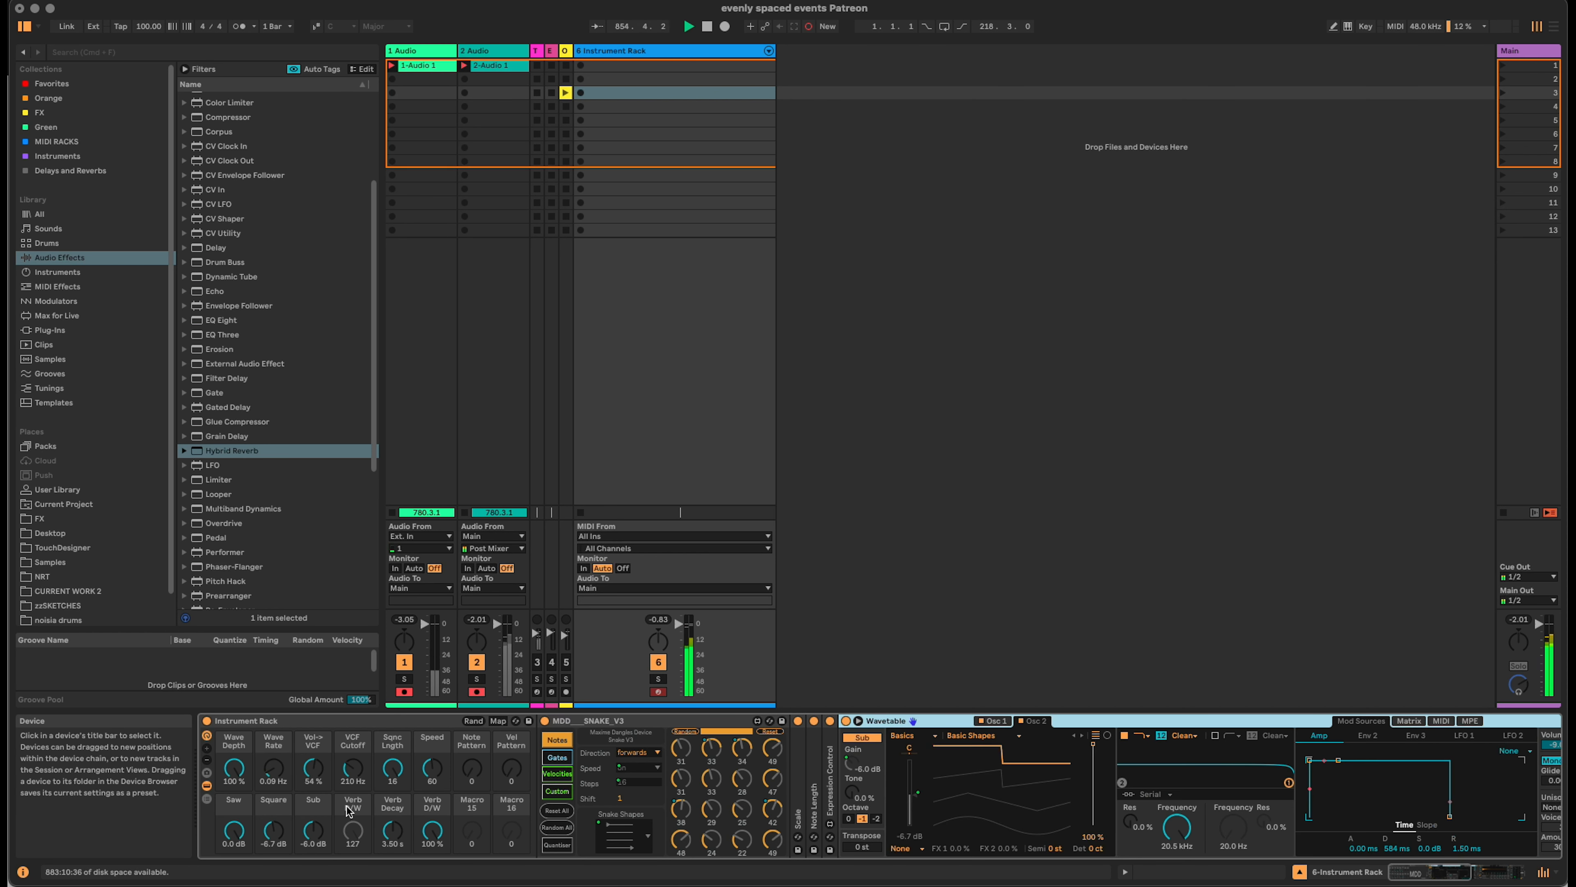
left_click(1446, 877)
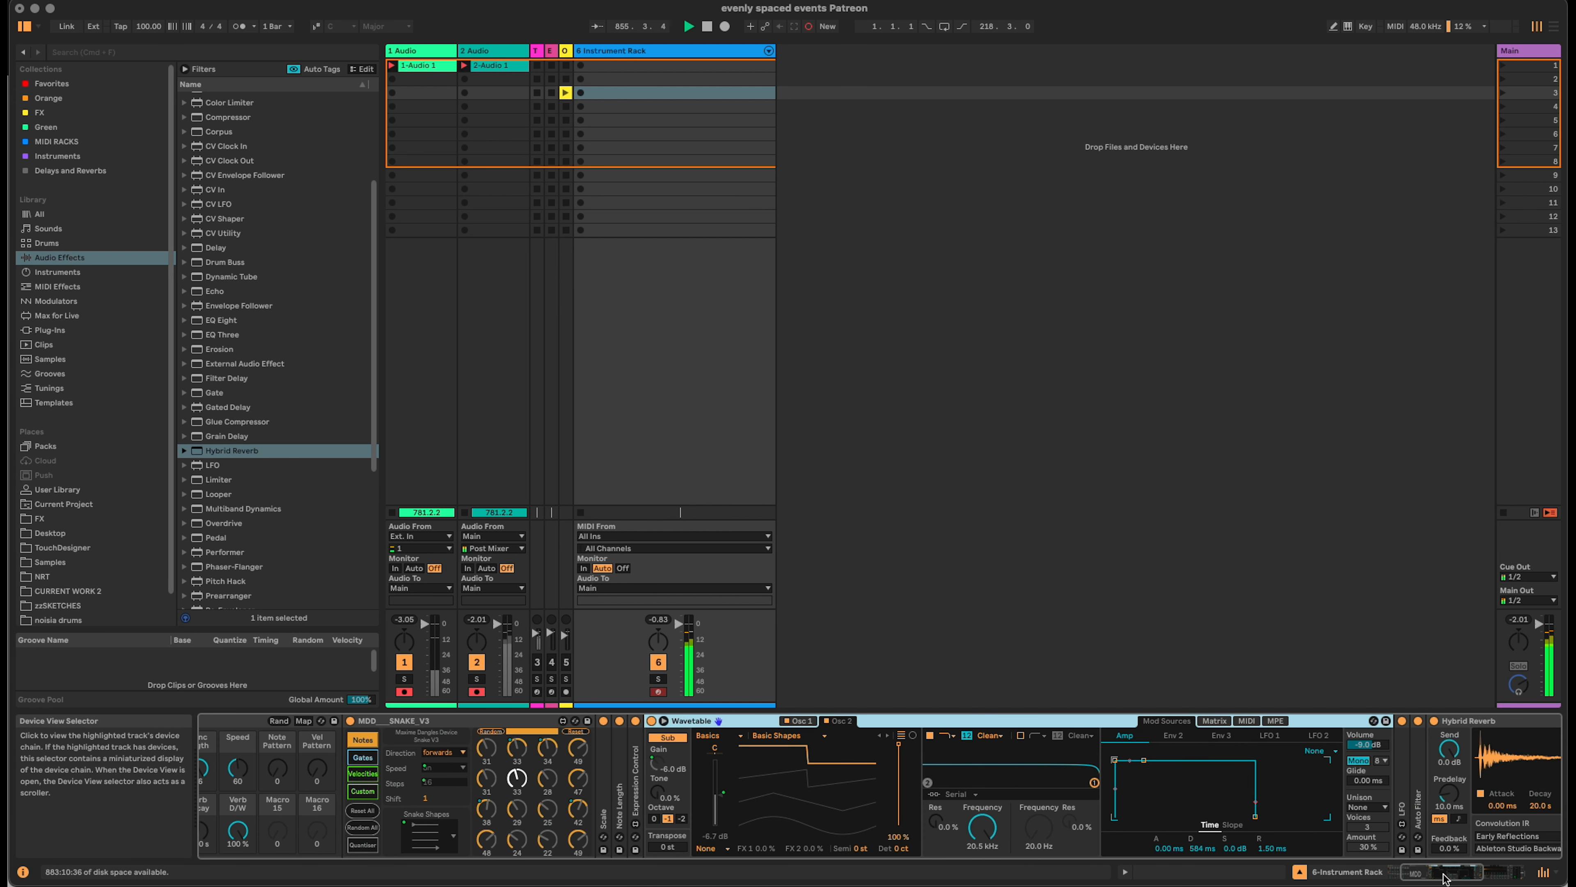
left_click(1367, 807)
left_click(1385, 853)
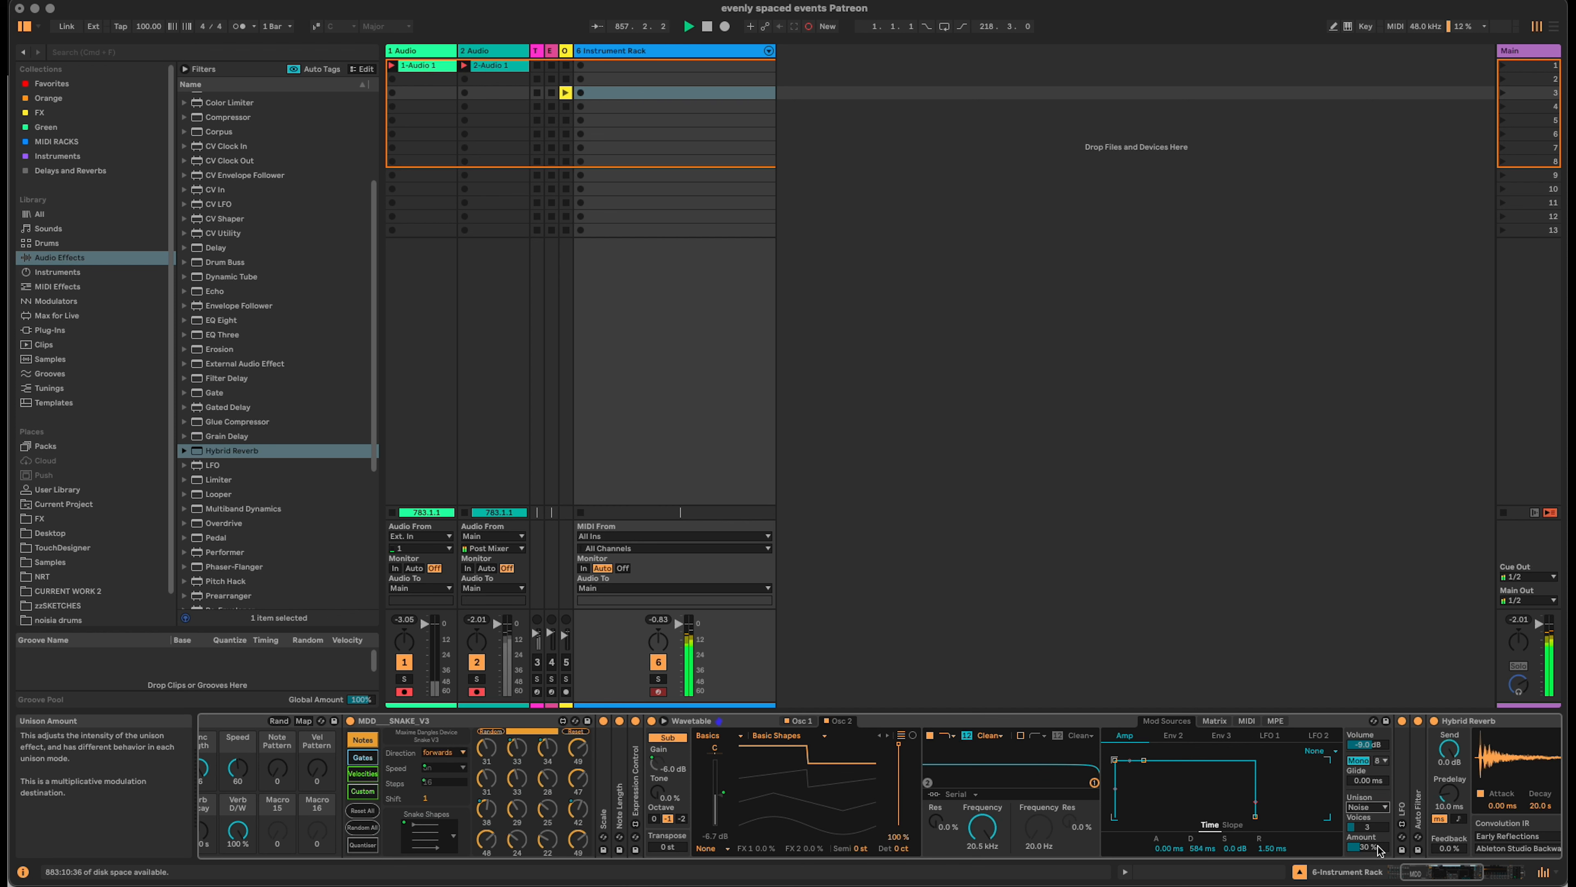
Map Wavetable's unison amount to Macro 12, rename that macro Unison Noise and set it to 24 %, with Verb D/W at 28 %.
right_click(1378, 849)
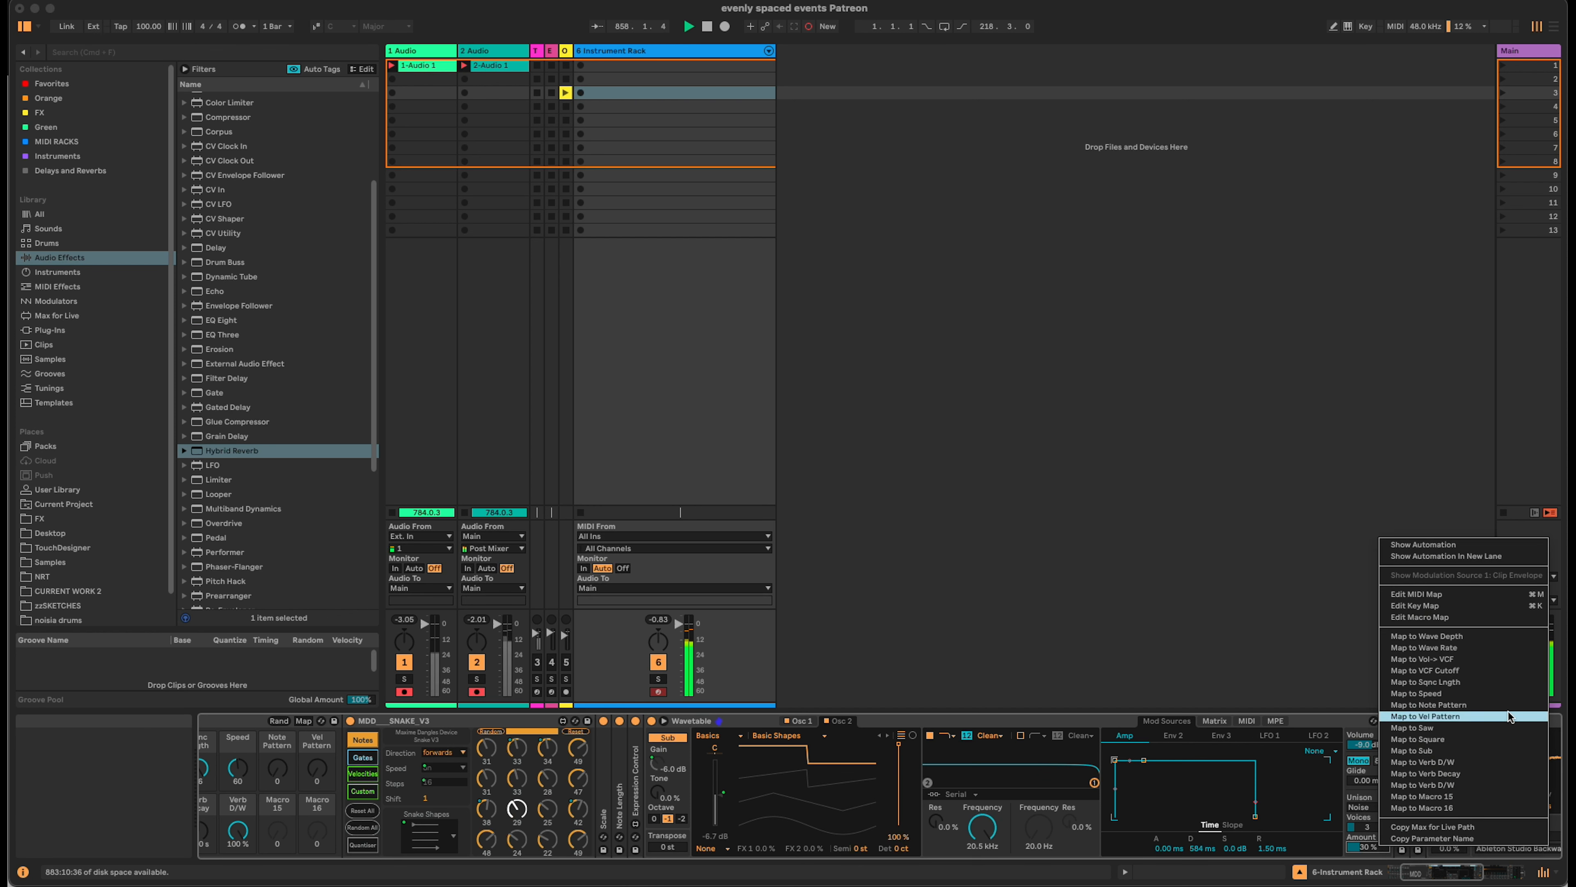
left_click(1505, 764)
left_click_drag(1456, 872, 1438, 872)
left_click(354, 804)
type("Unison Noise")
key("Return")
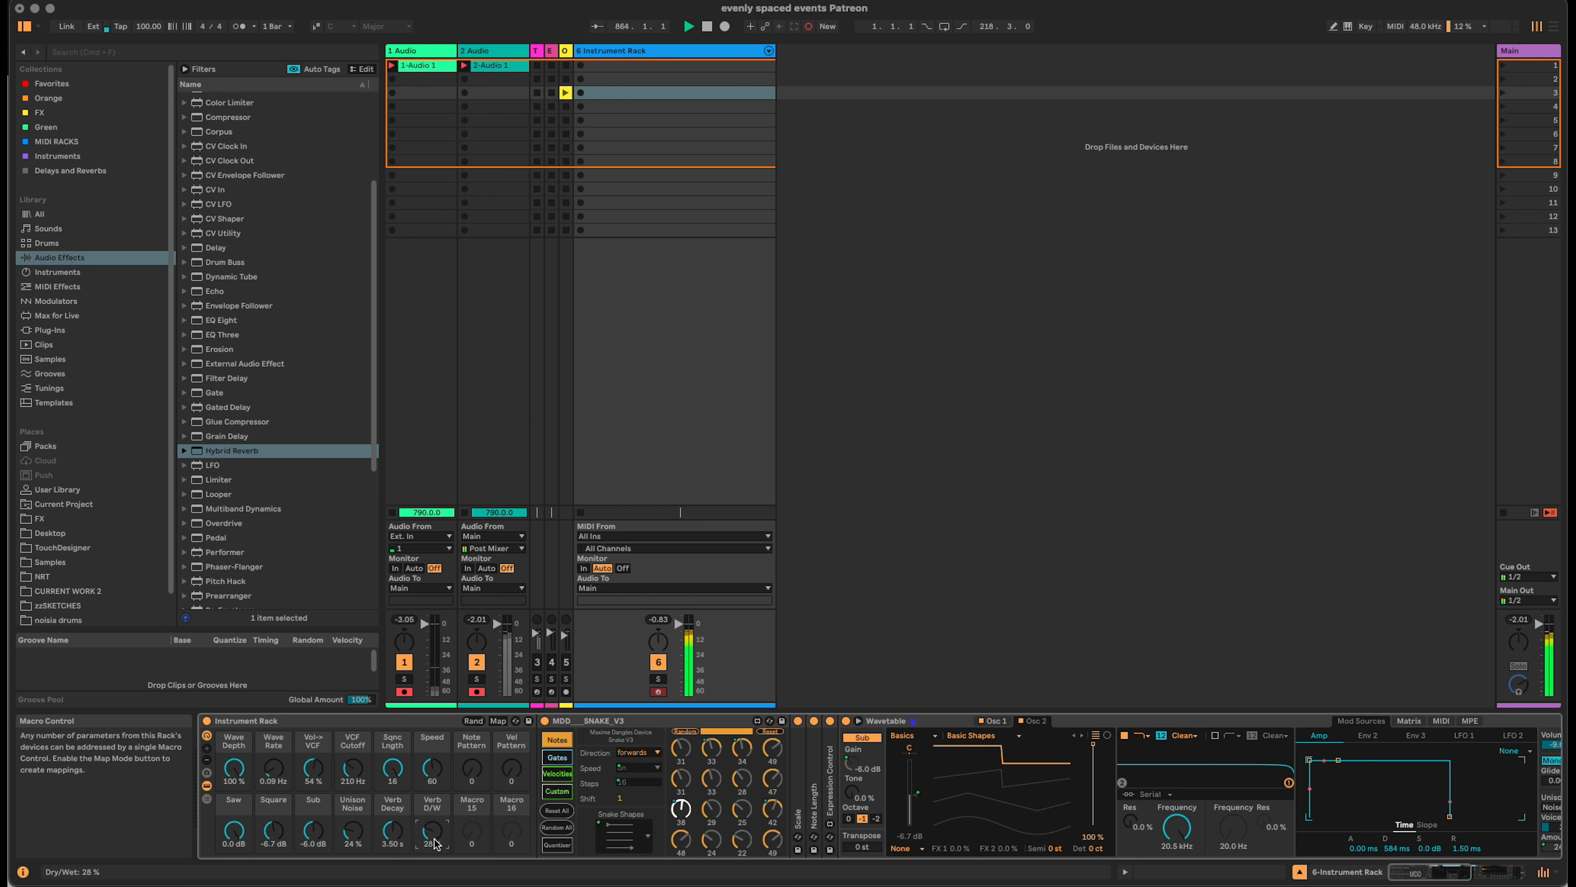
Expand the Scale device, map its Base to Macro 15, and rename the macro Qntz Root.
double_click(794, 804)
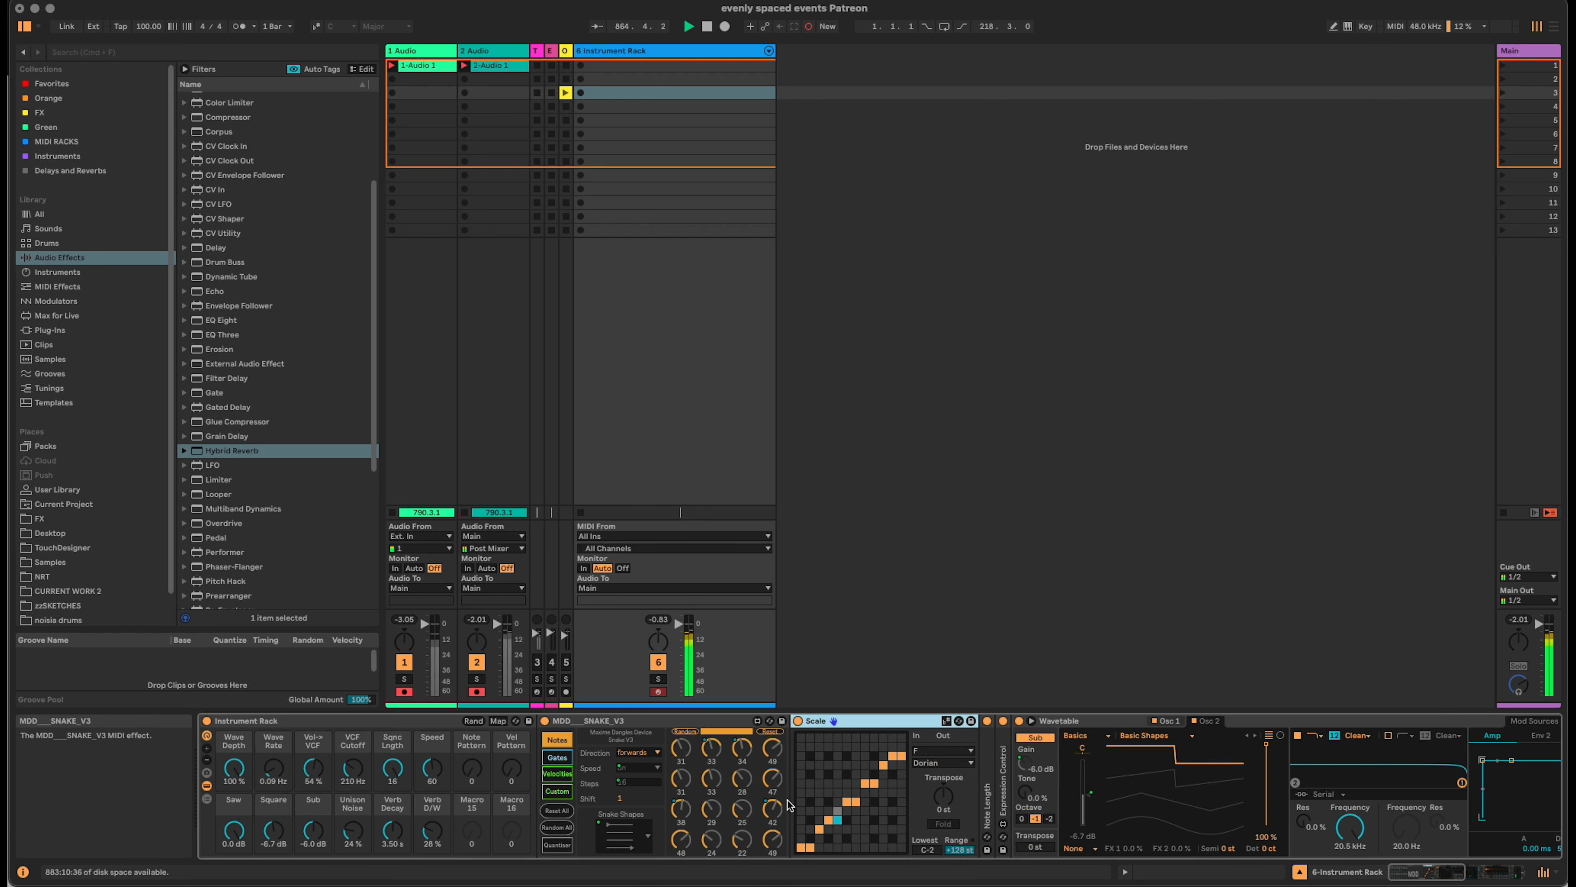
right_click(938, 755)
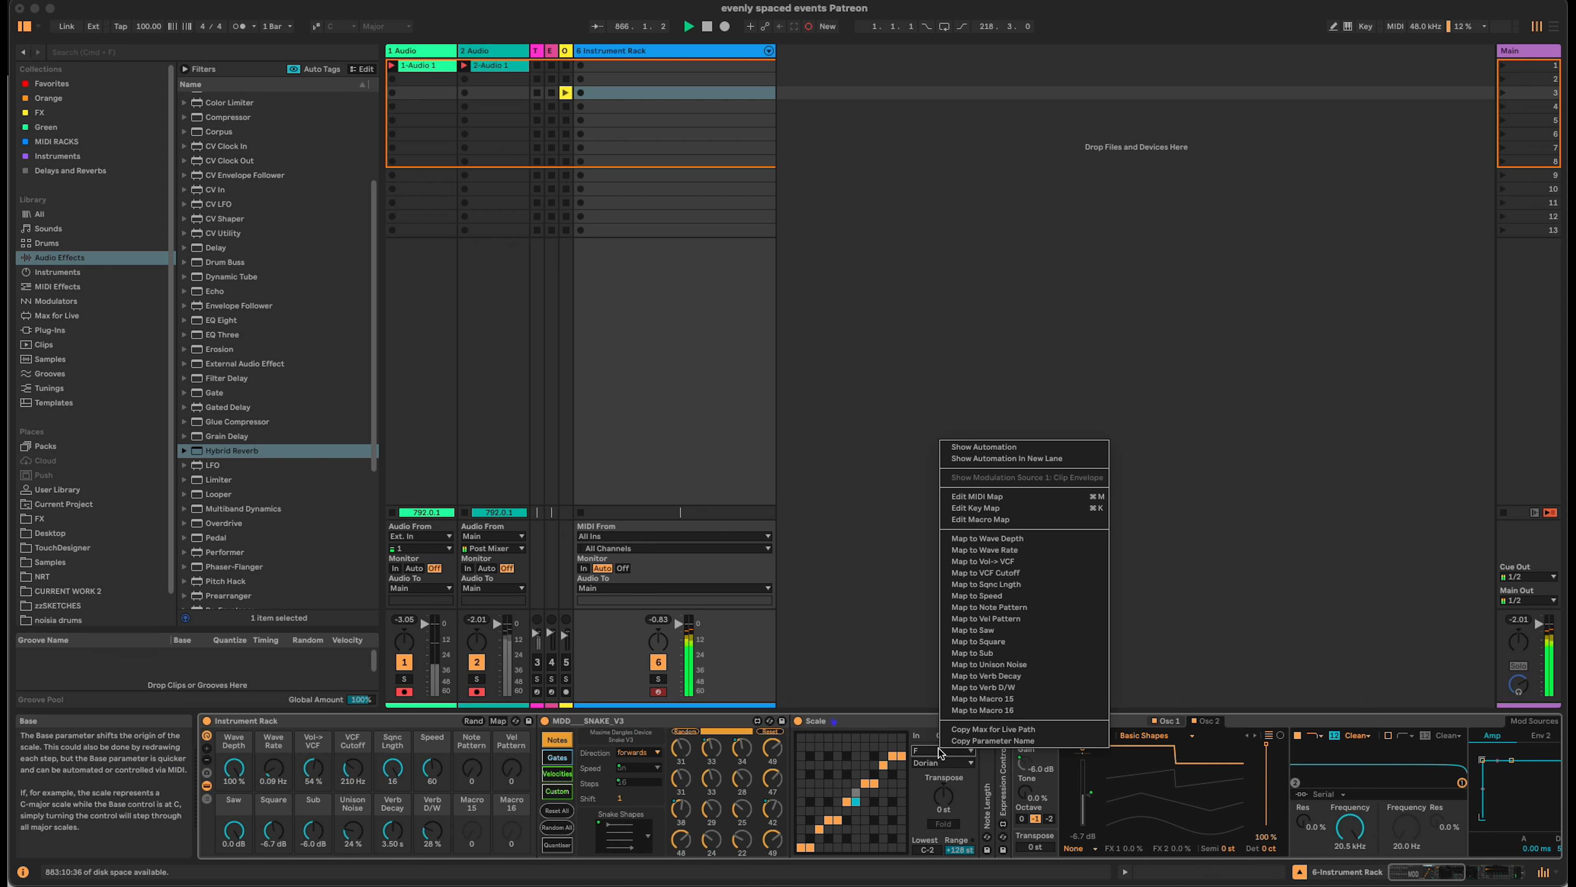
left_click(1049, 699)
type("Qntz Root")
key("Return")
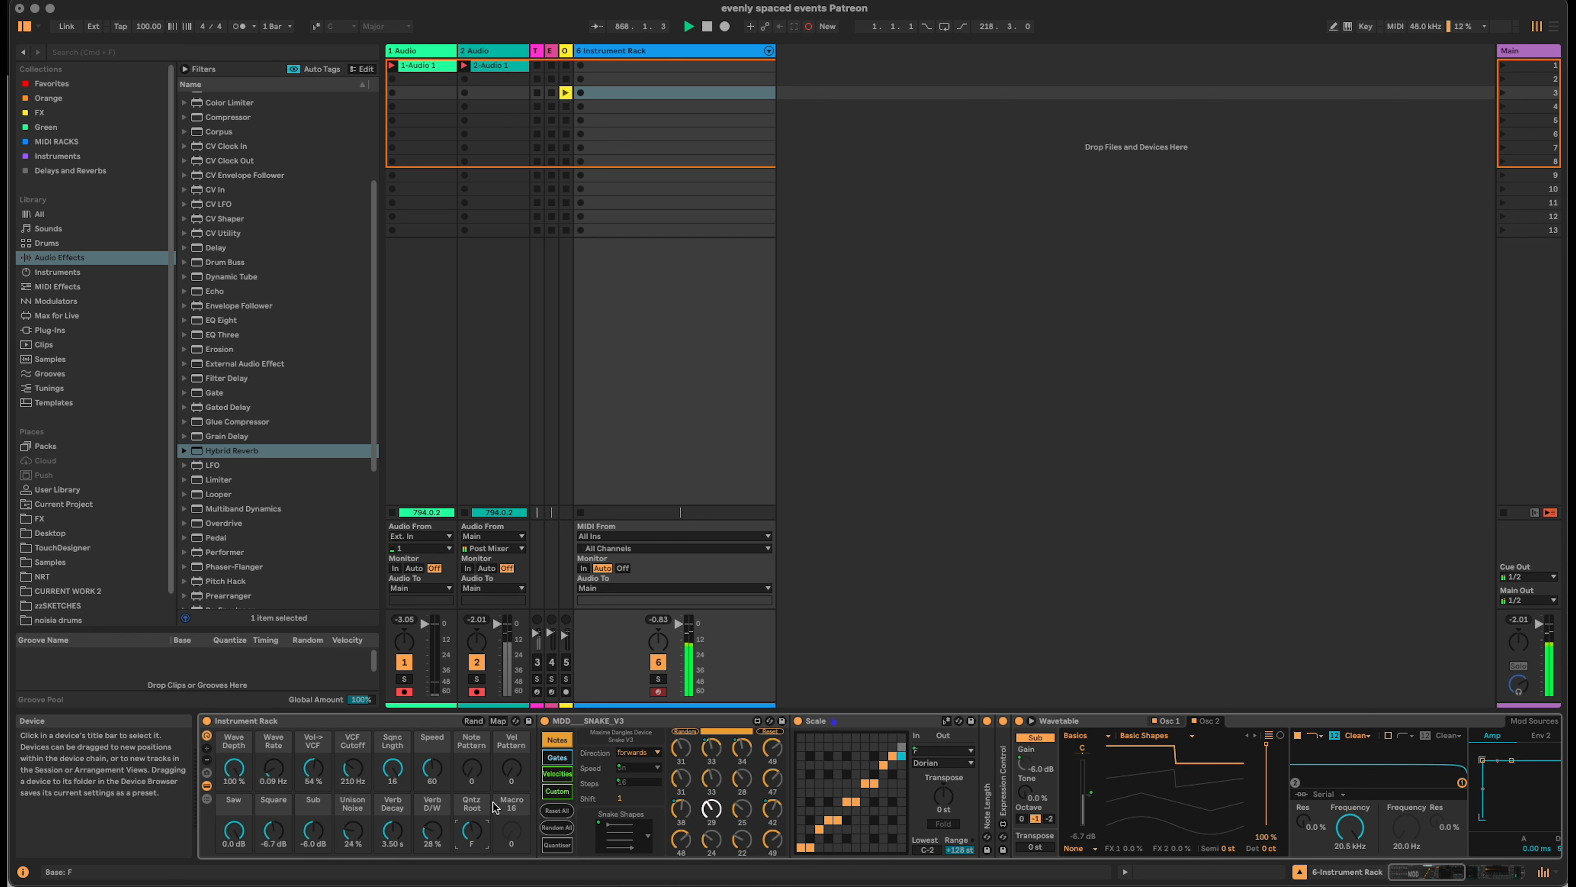
Map the Scale device's scale selection to Macro 16 and rename the macro Scale.
right_click(959, 762)
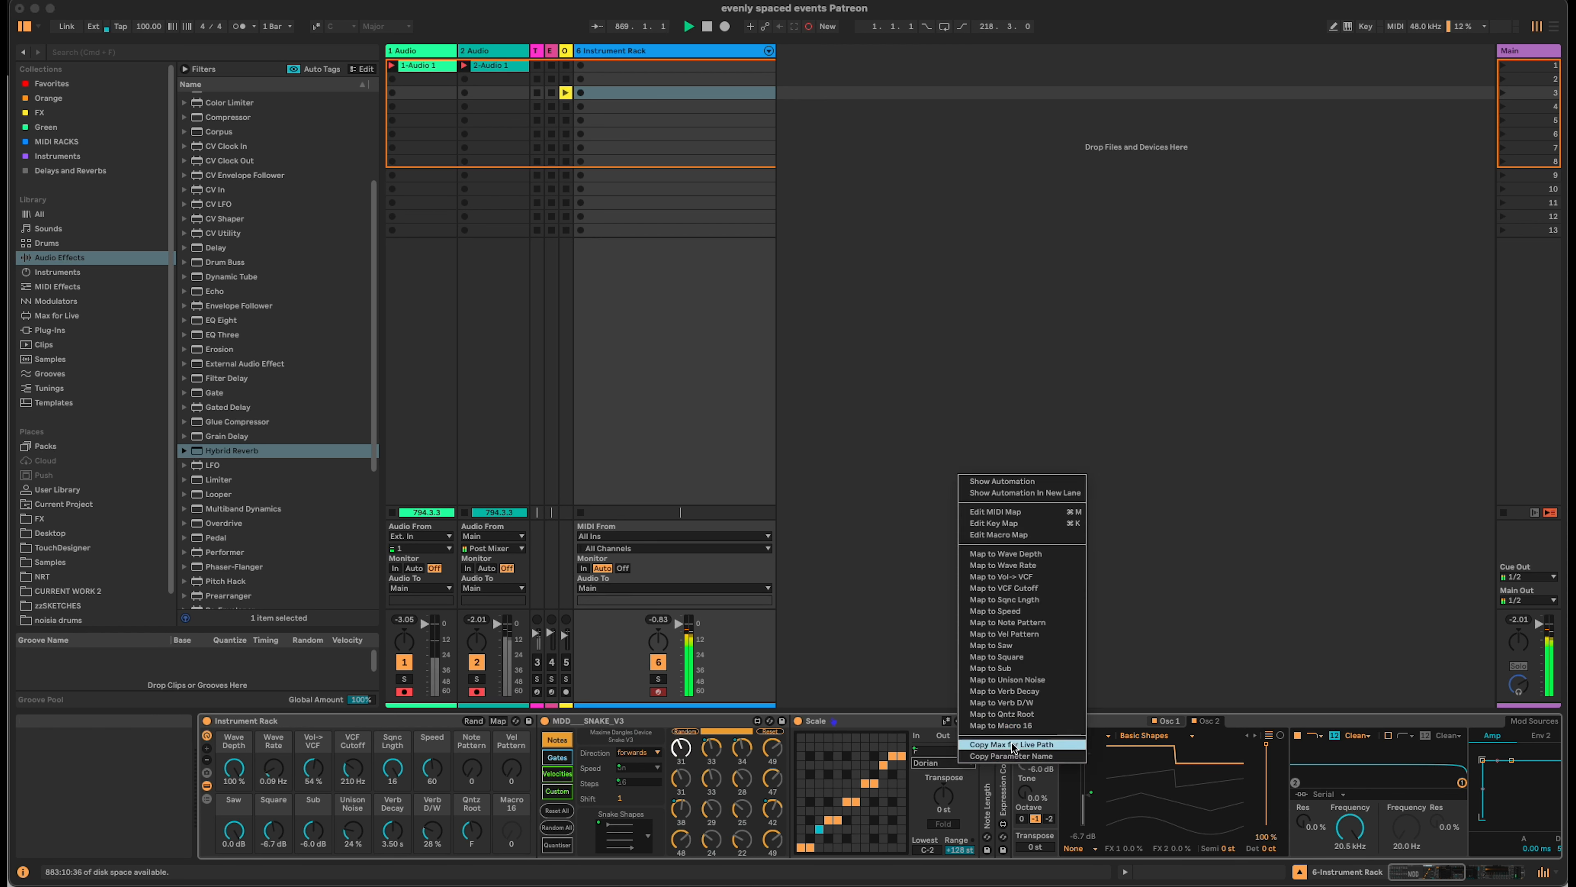
left_click(1049, 726)
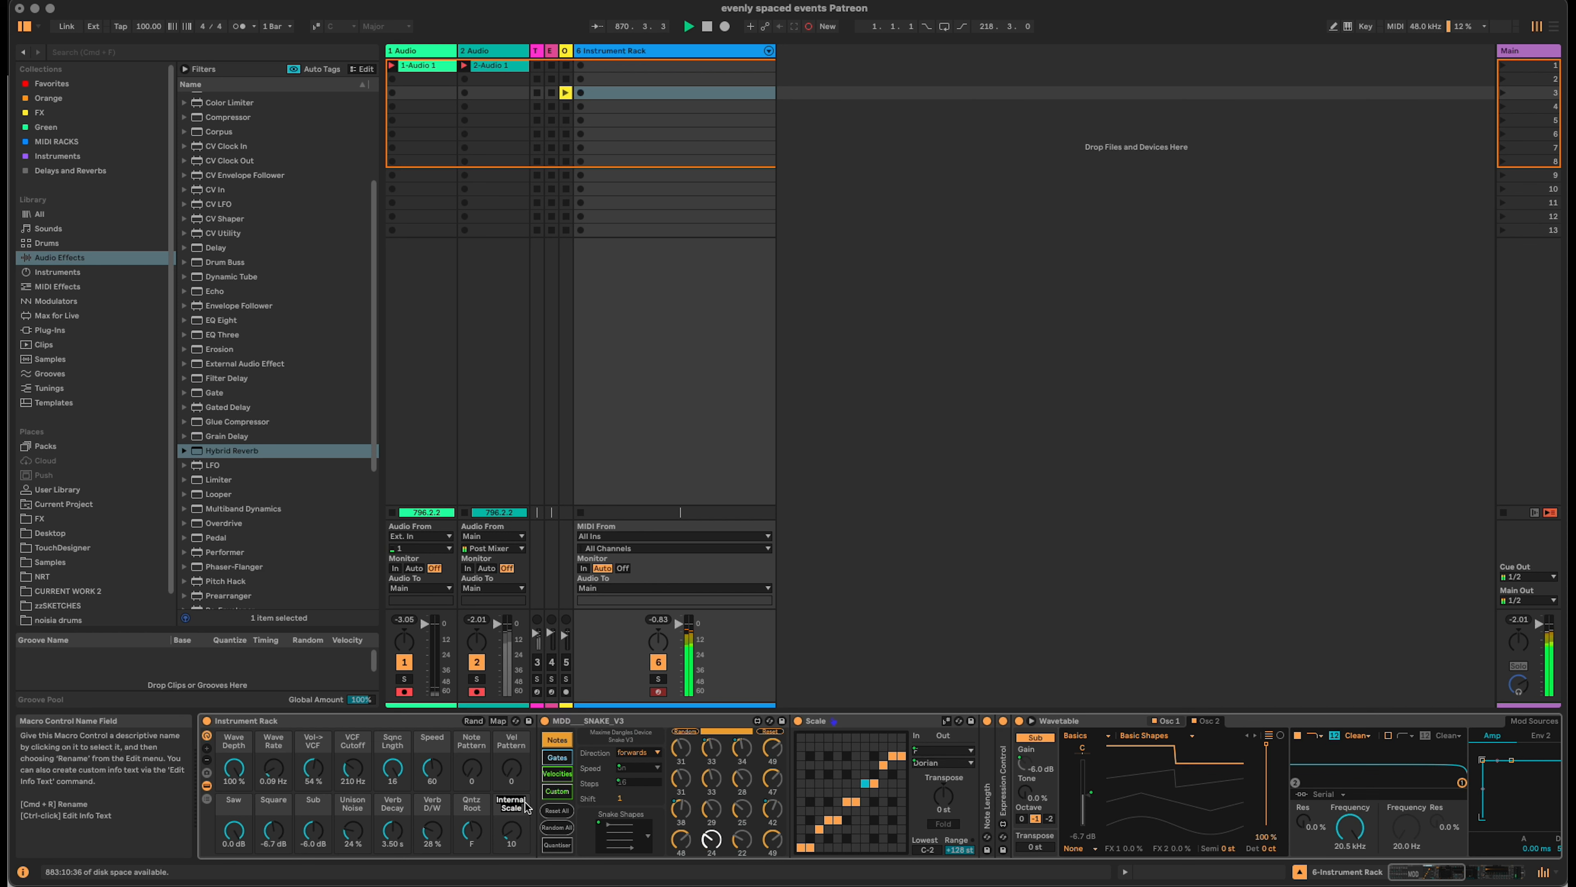
type("Scale")
key("Return")
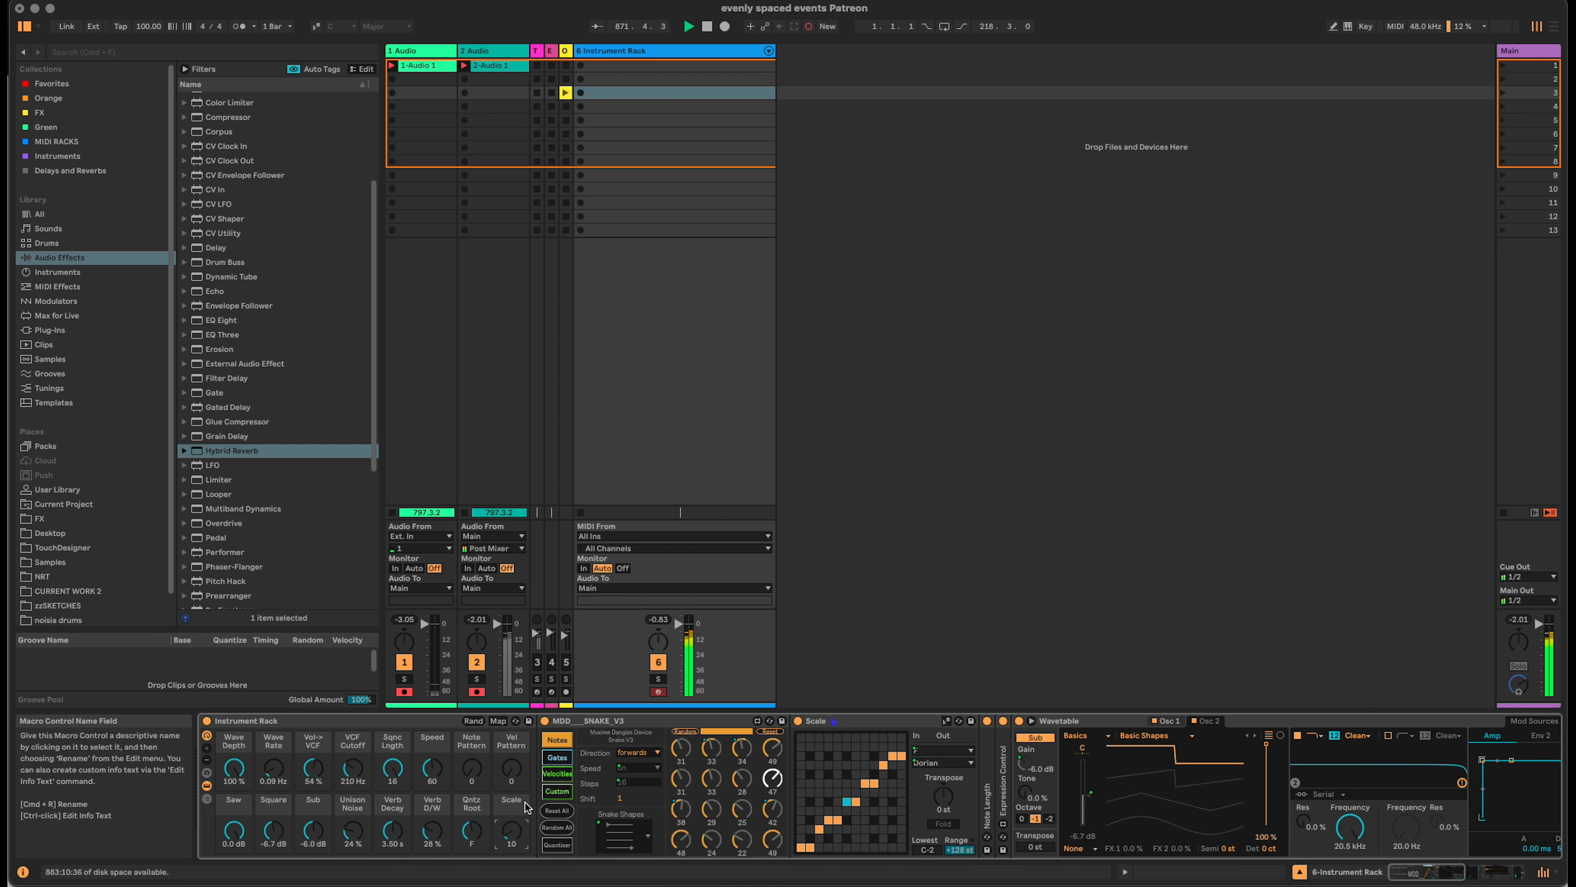
Collapse the Snake, Scale, Wavetable, Hybrid Reverb and Limiter devices in the rack.
double_click(611, 721)
double_click(611, 722)
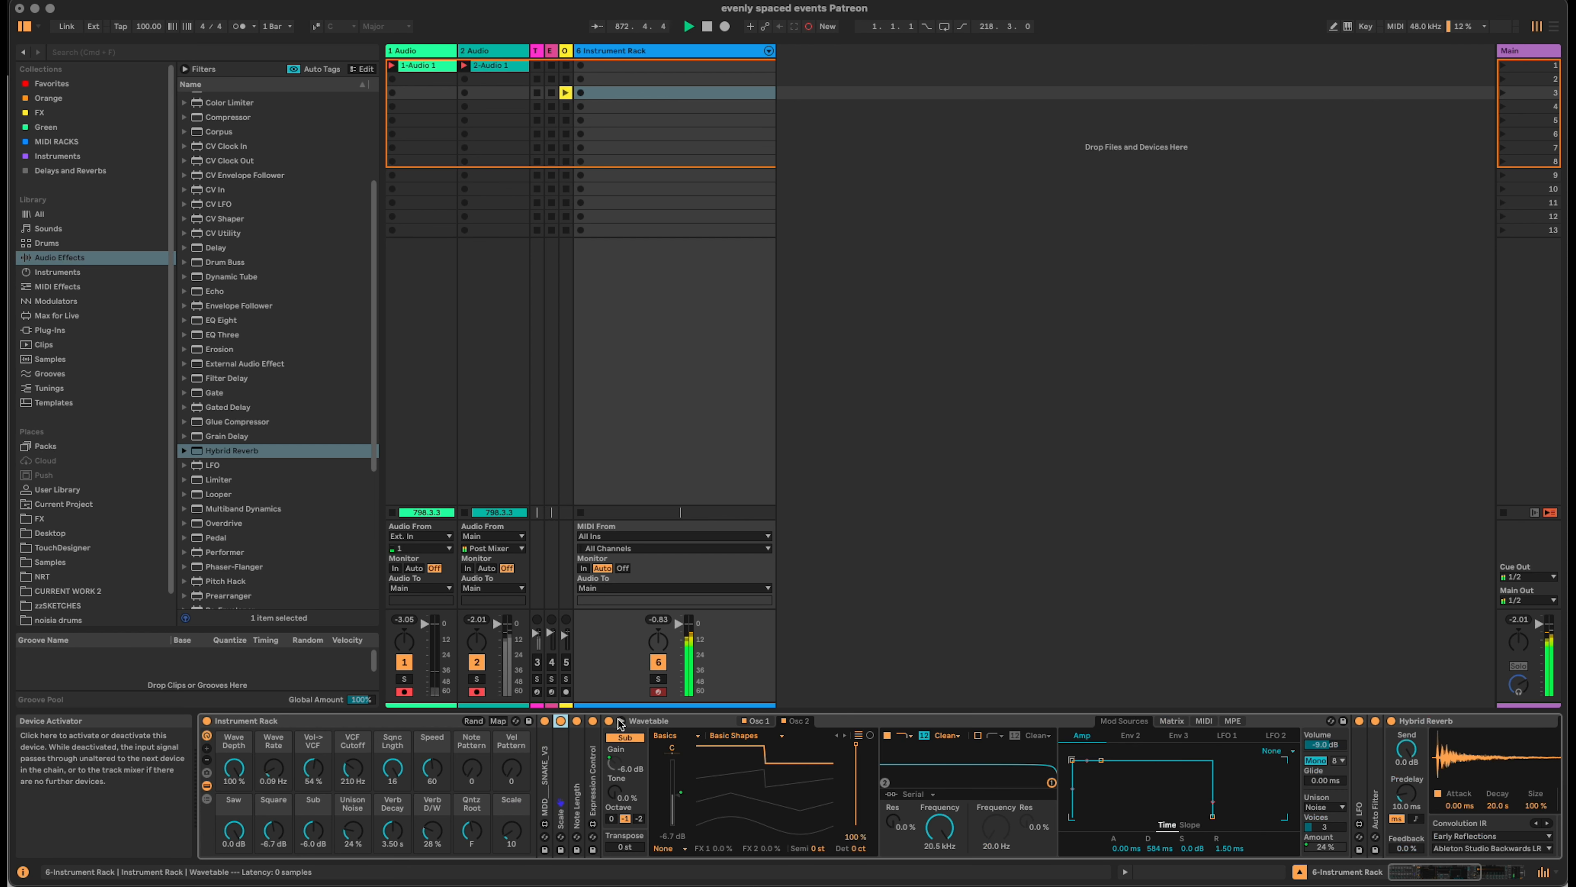
double_click(673, 722)
double_click(696, 722)
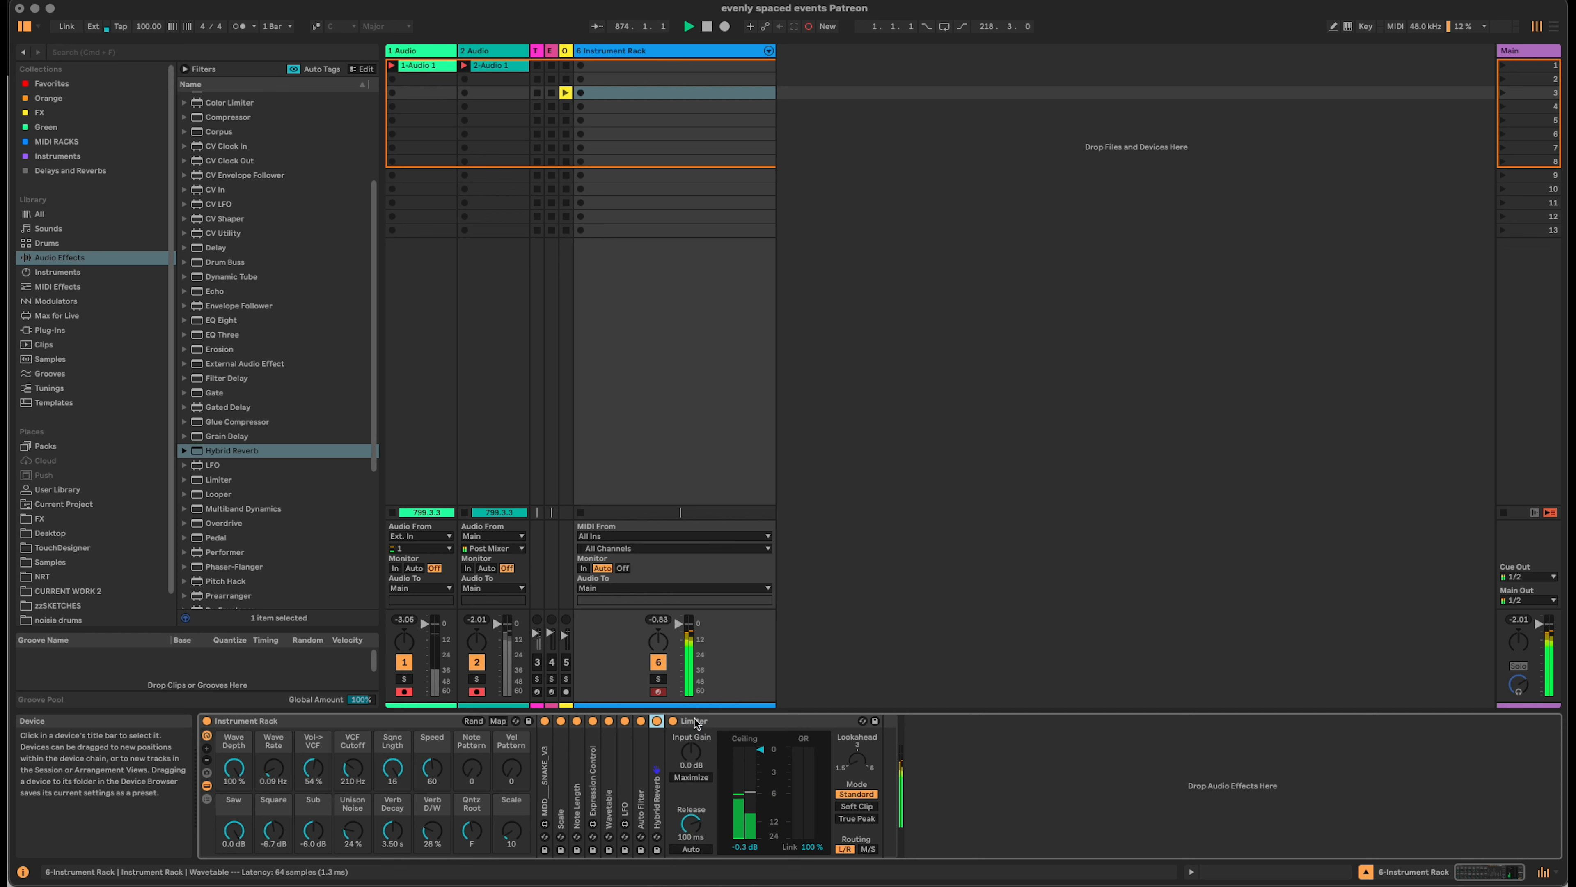
double_click(696, 722)
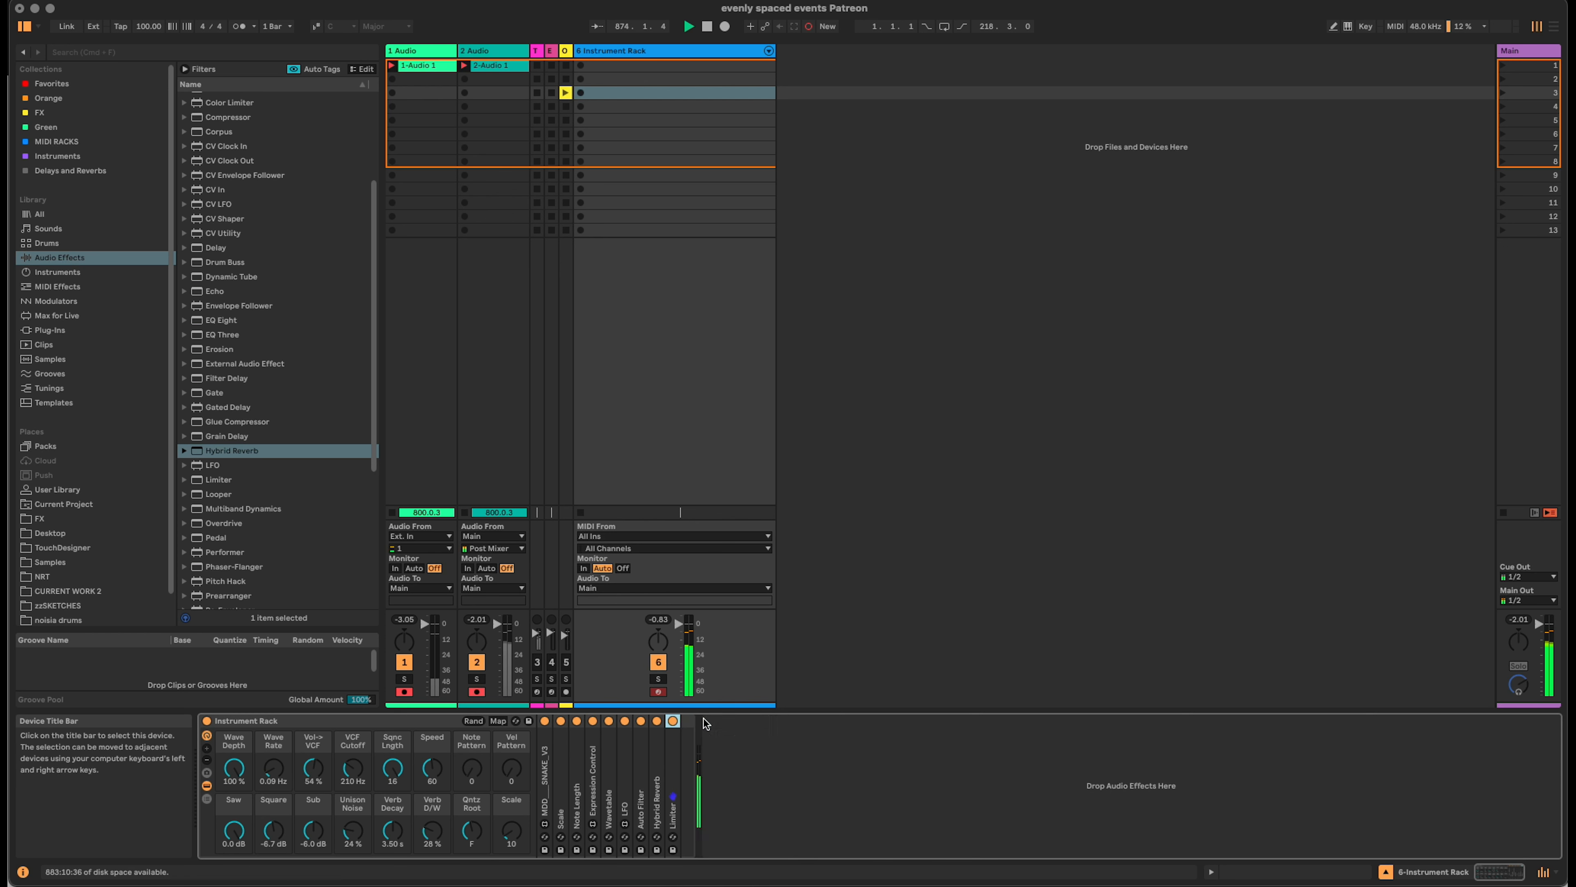
Color the Wave Depth and Wave Rate macros orange, and the Vol->VCF and VCF Cutoff macros brown.
right_click(240, 739)
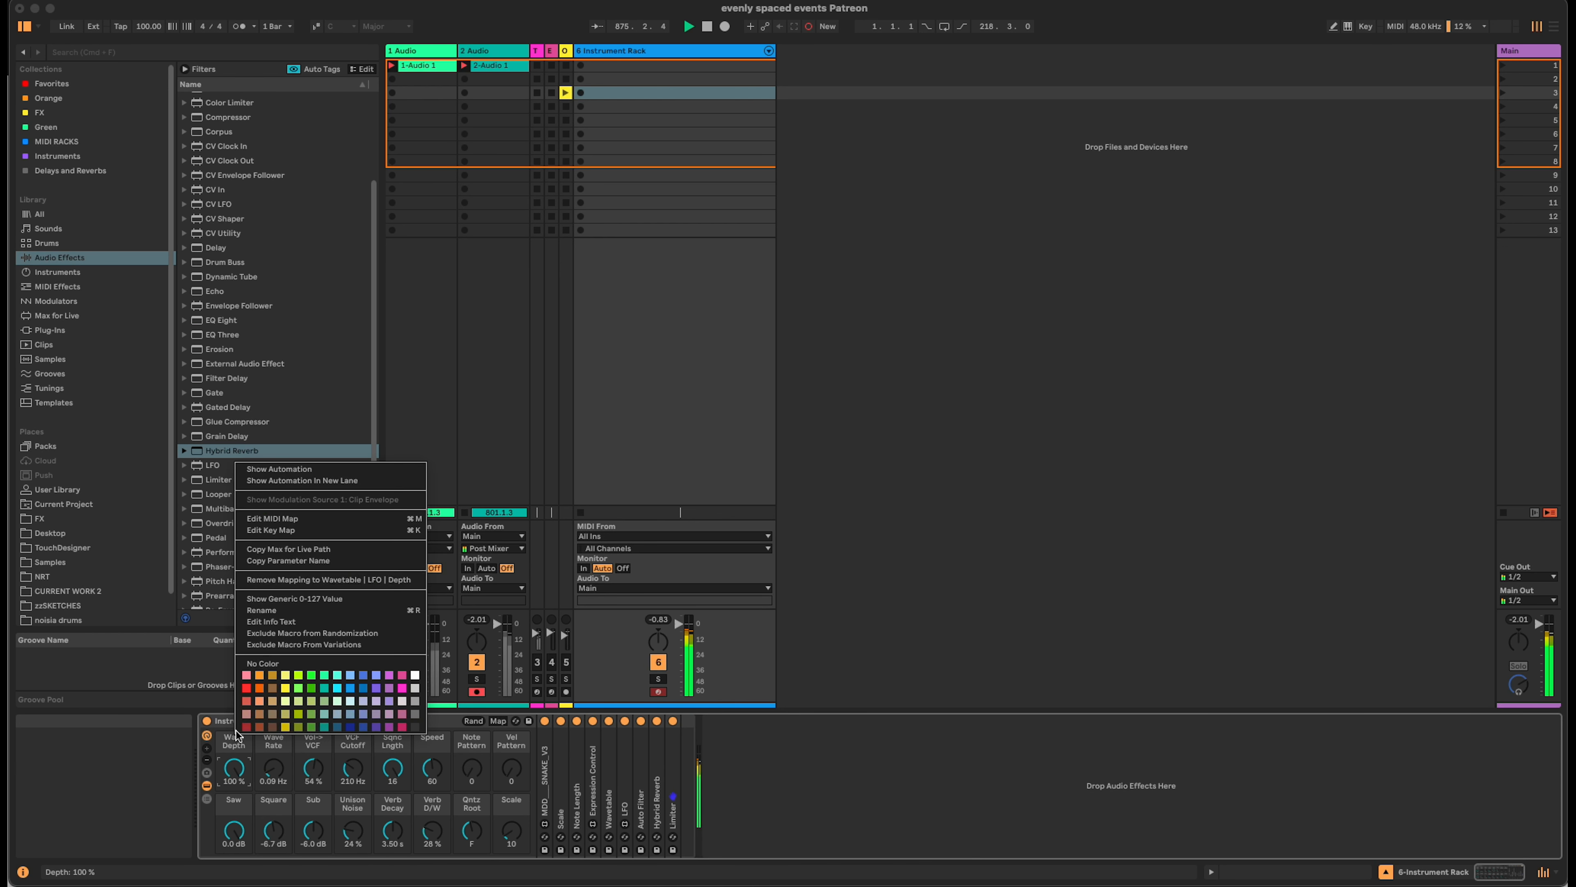
left_click(259, 675)
right_click(281, 742)
left_click(310, 675)
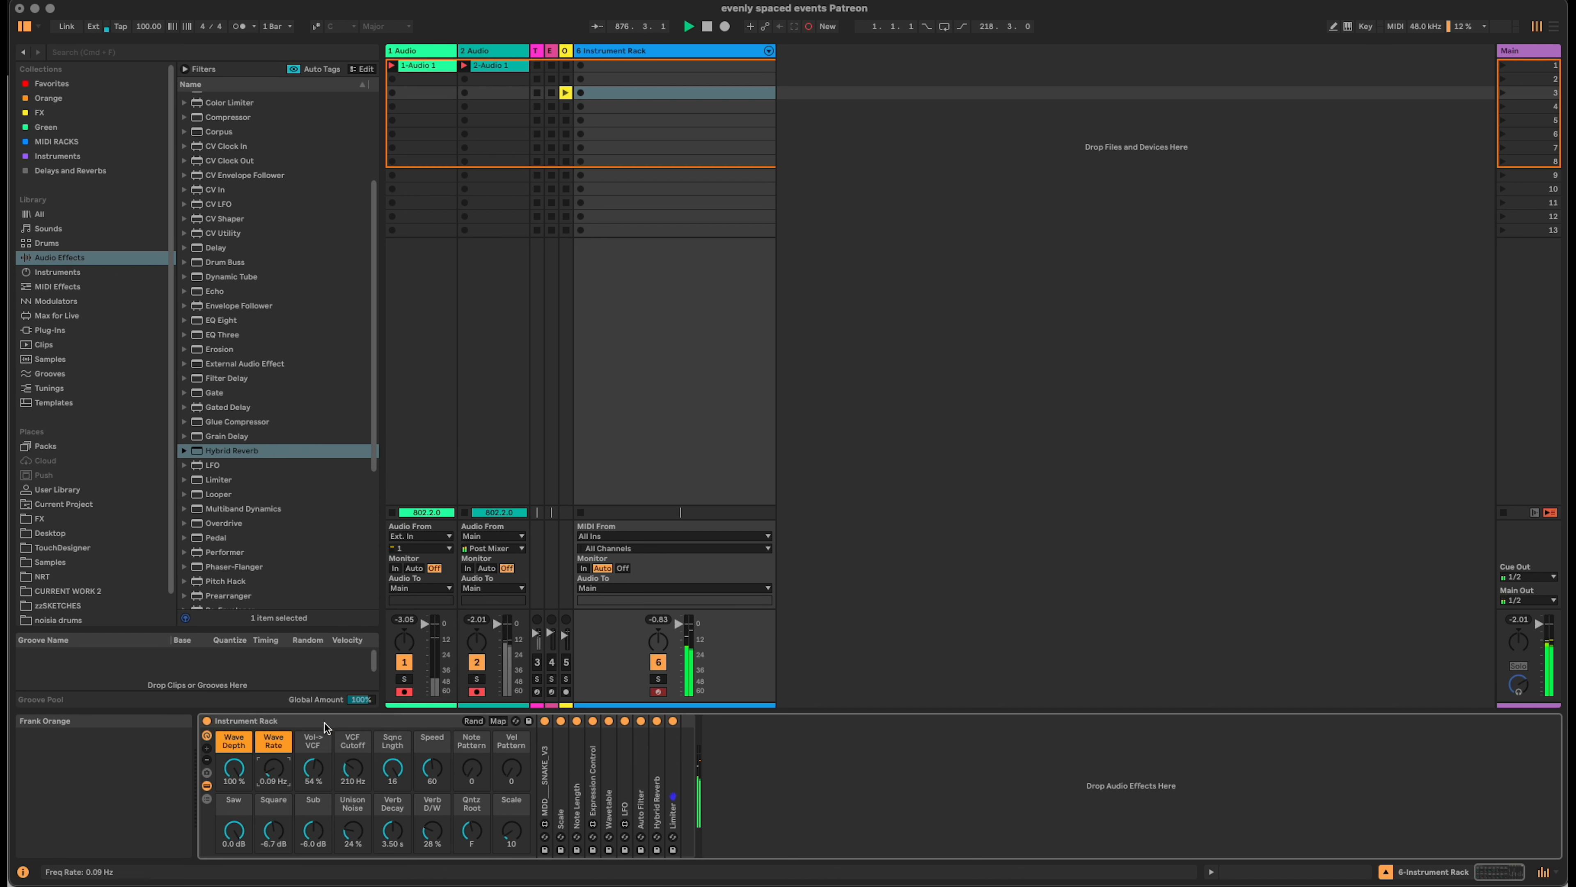
right_click(314, 741)
left_click(347, 693)
right_click(356, 733)
left_click(393, 694)
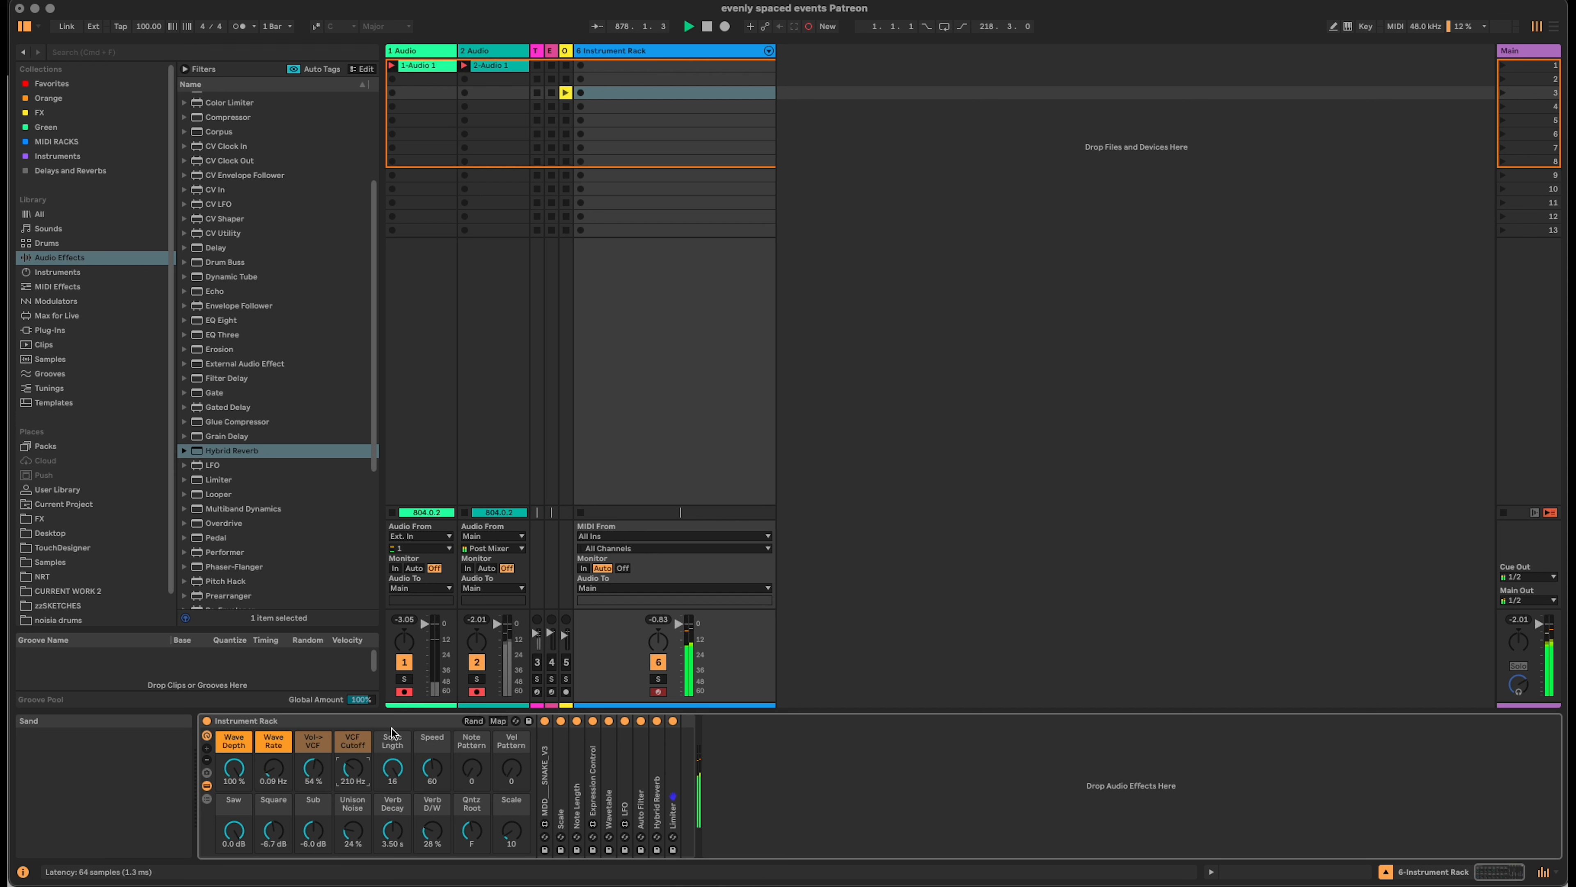
Color the Sqnc Lngth, Speed, Note Pattern and Vel Pattern macros dark blue.
right_click(393, 740)
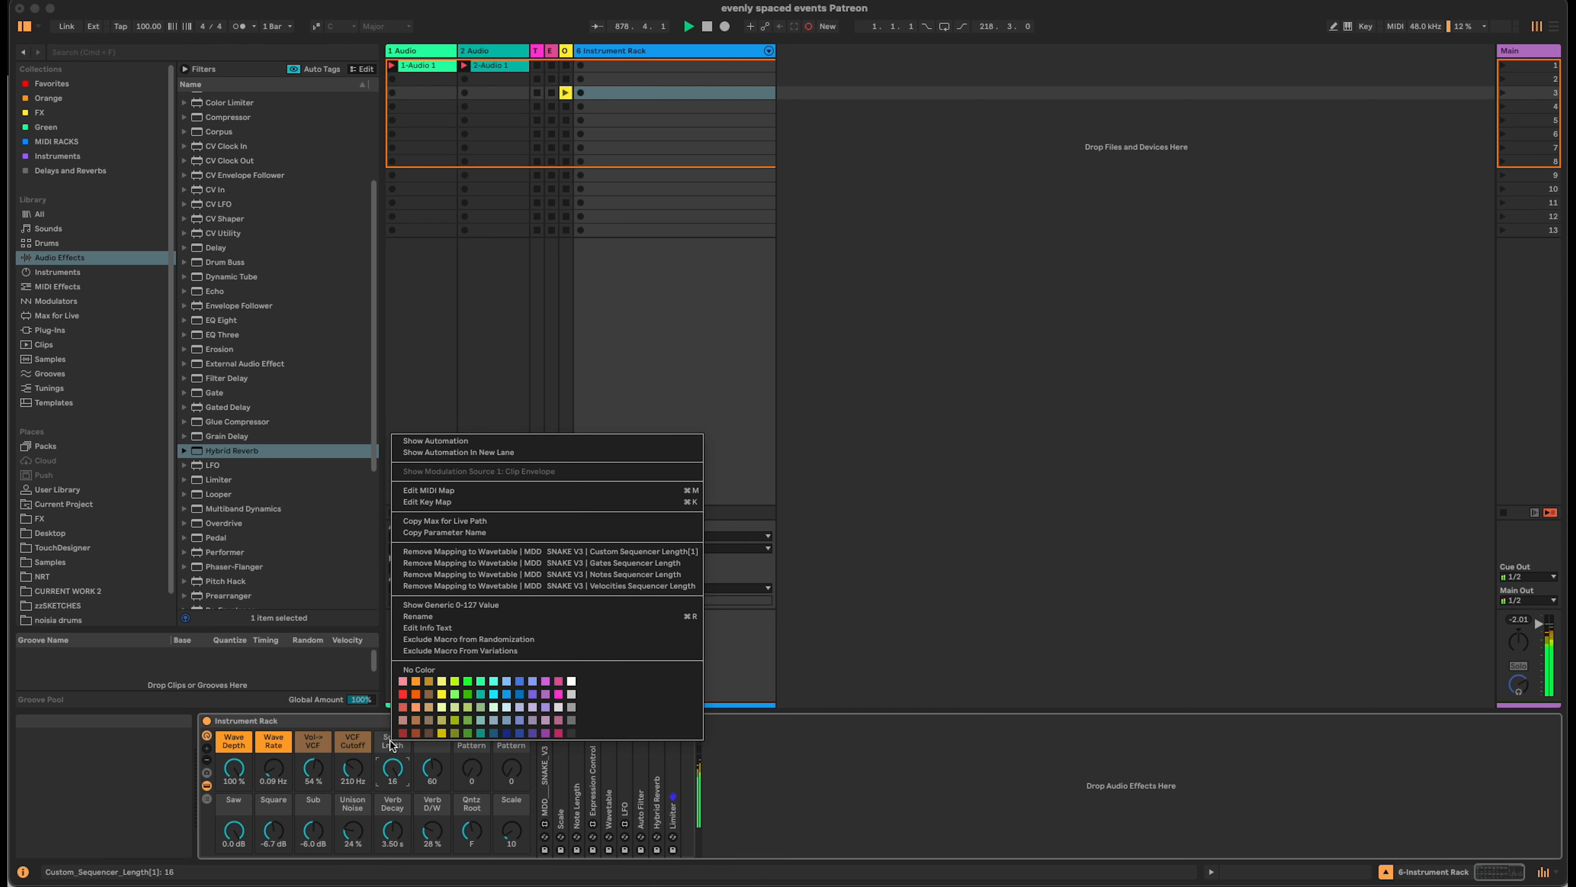
left_click(508, 730)
right_click(433, 739)
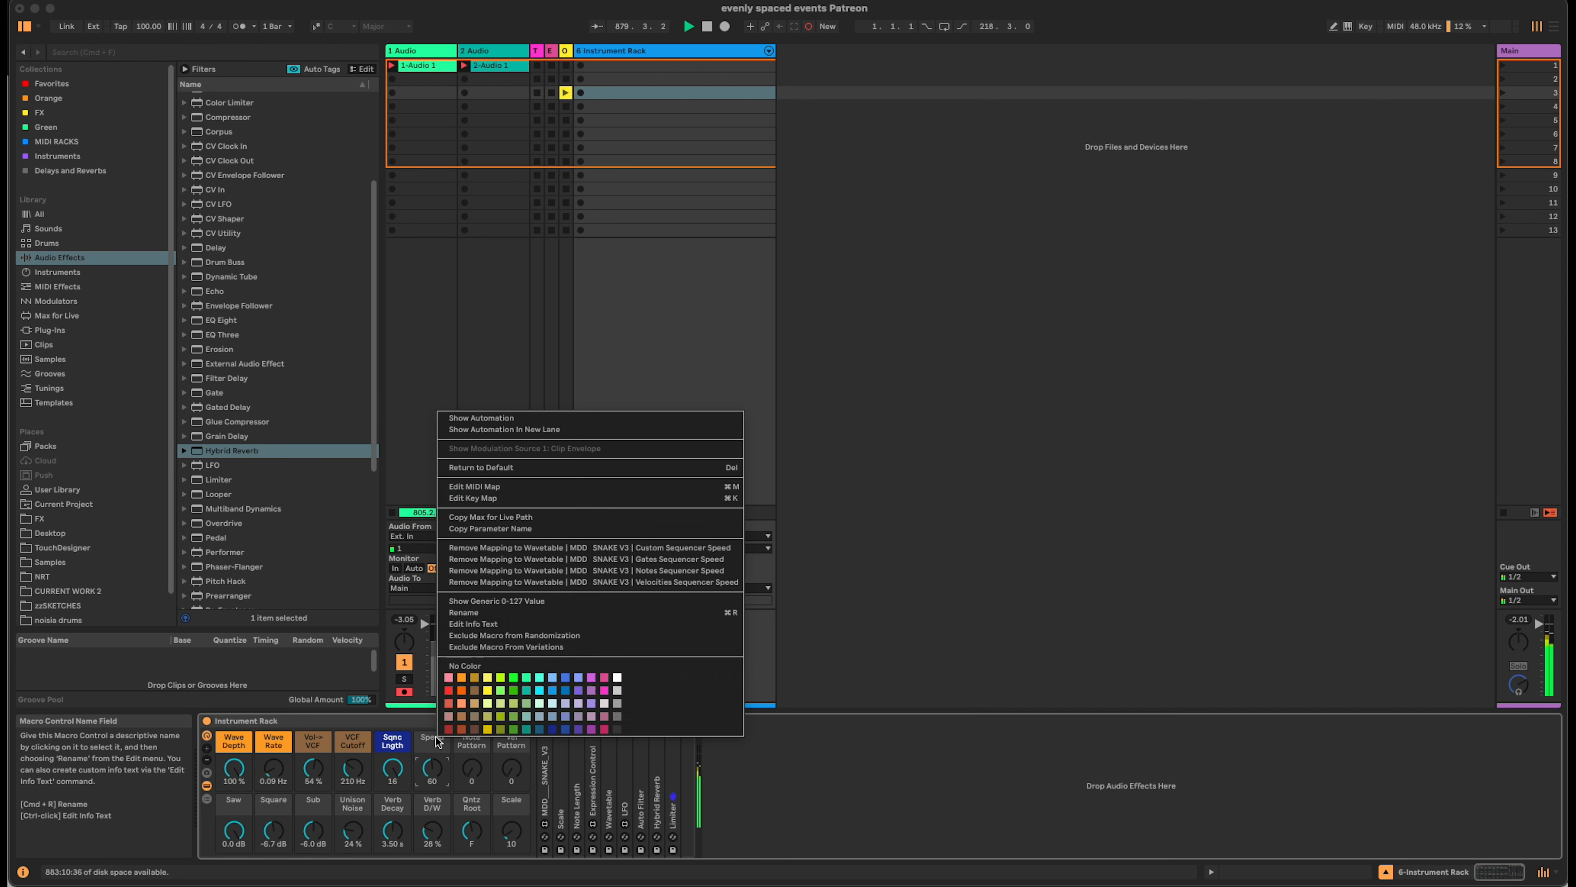
left_click(551, 729)
right_click(470, 740)
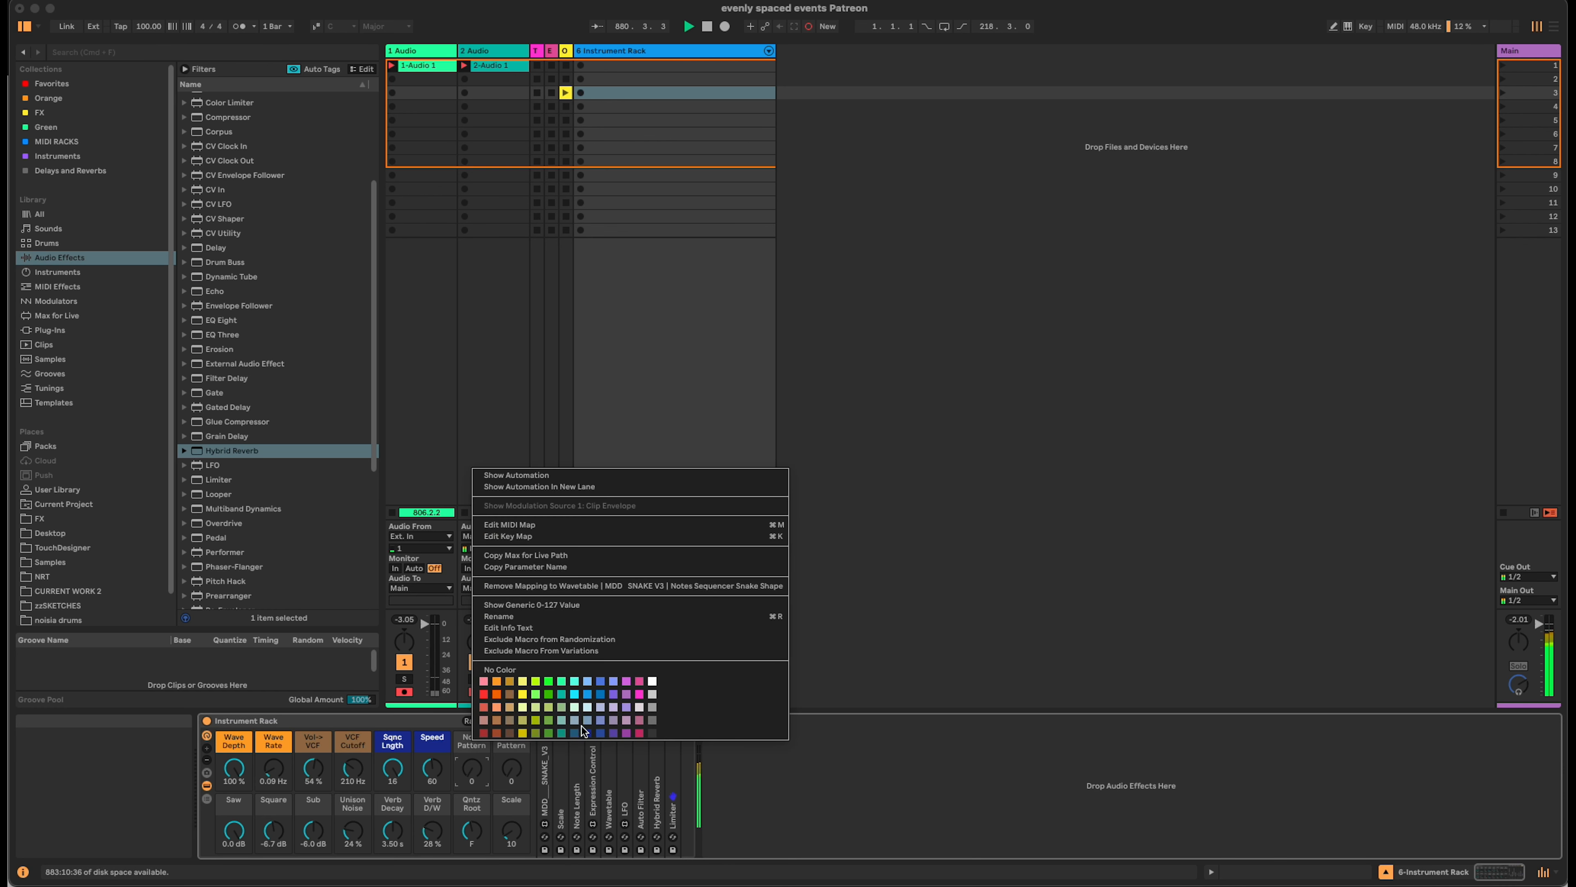
left_click(600, 733)
right_click(513, 740)
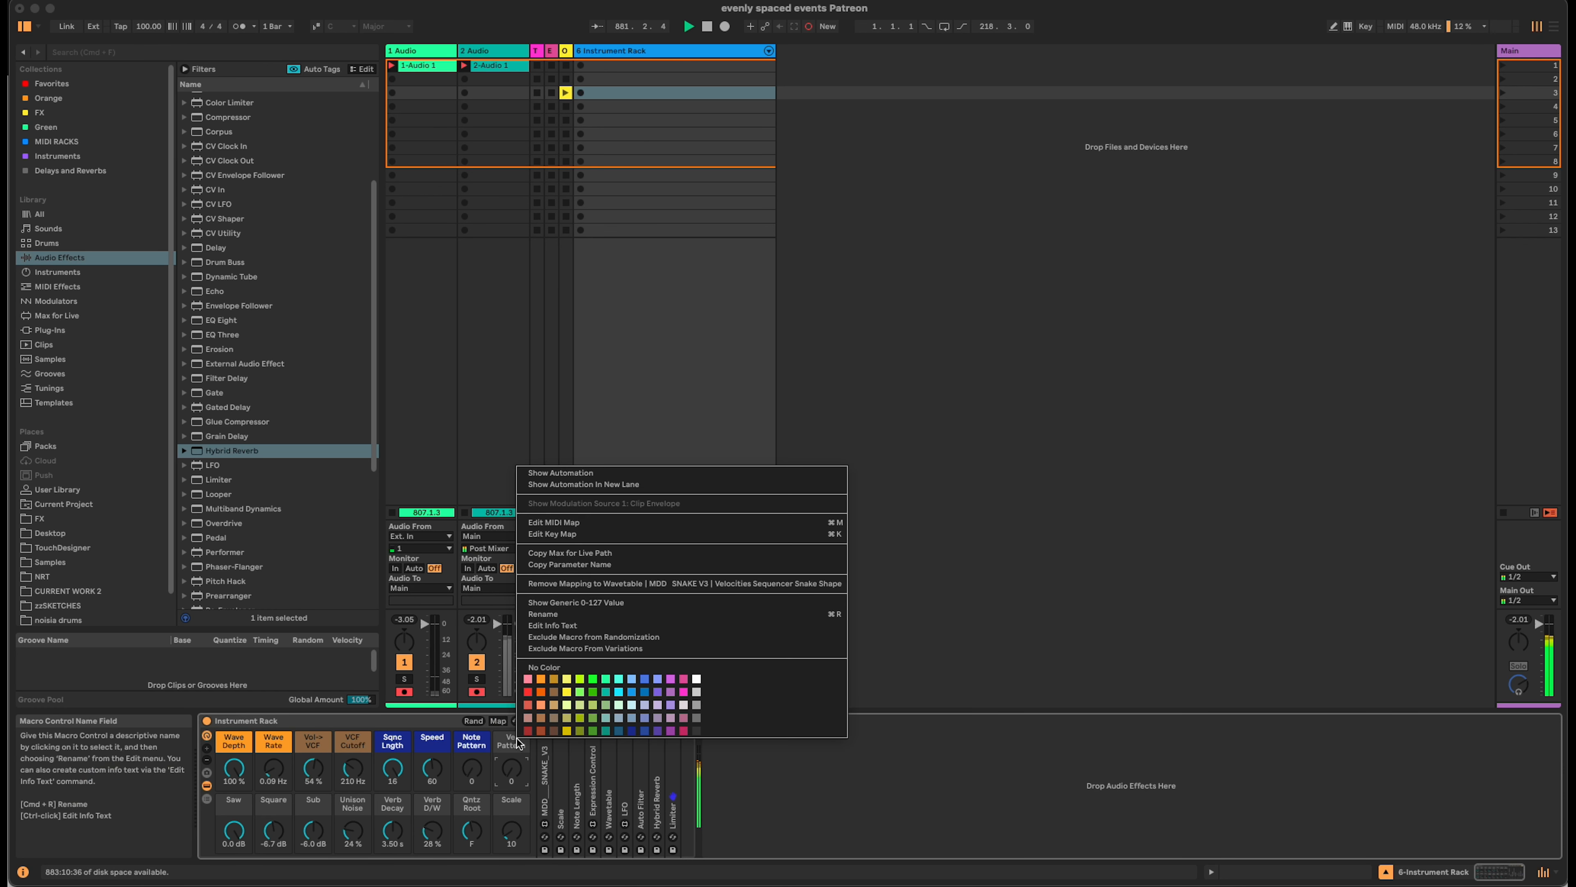
left_click(629, 730)
Color the Saw, Square, Sub and Unison Noise macros red.
right_click(233, 799)
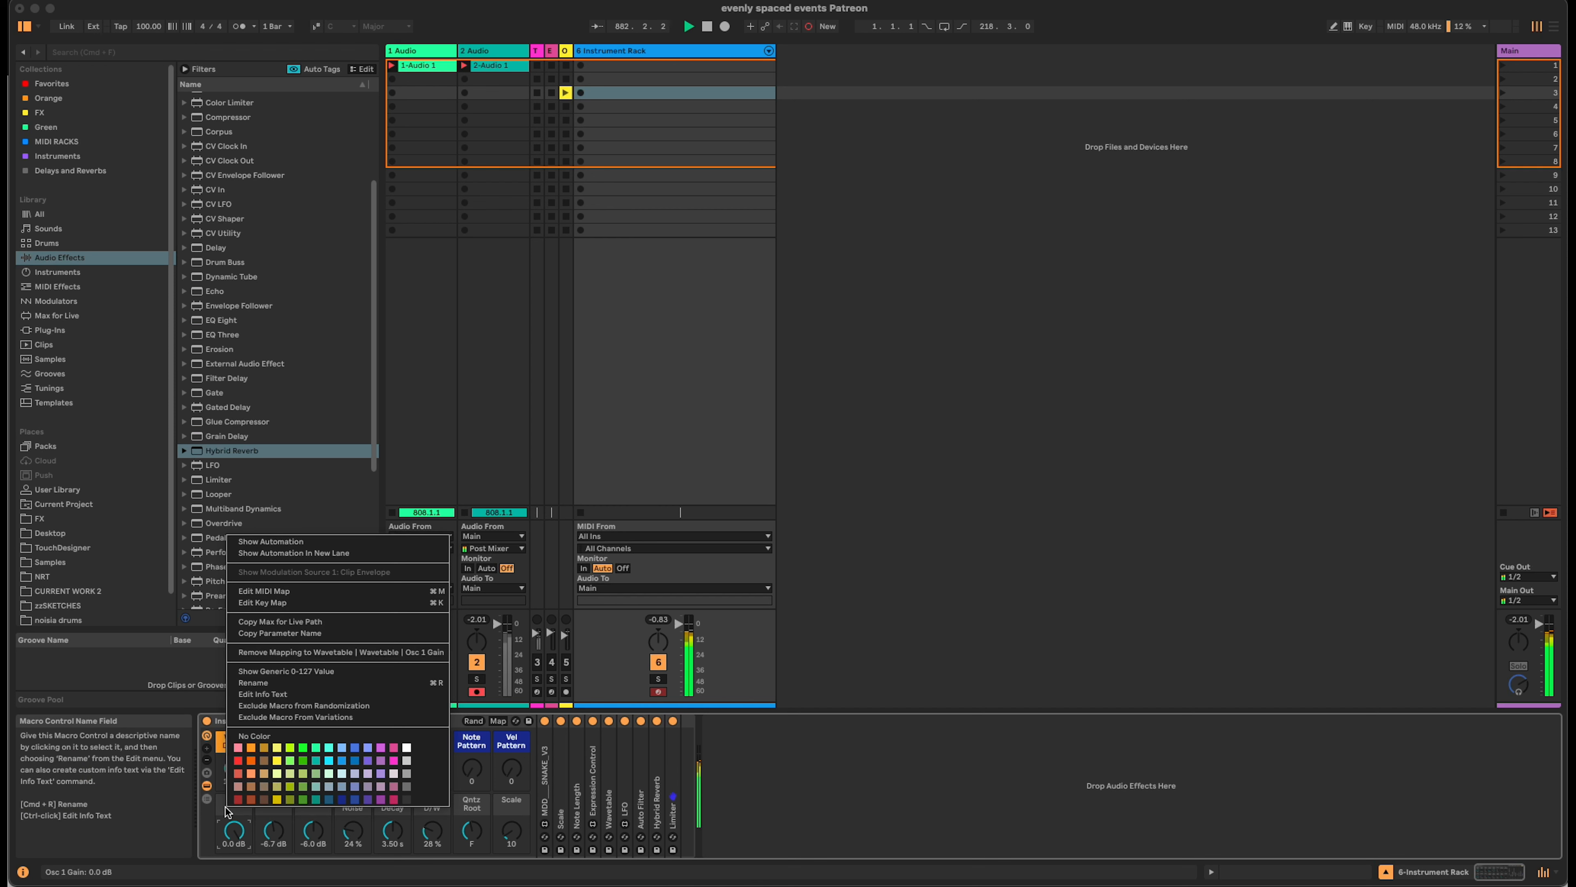
left_click(237, 773)
right_click(273, 800)
left_click(284, 784)
right_click(313, 800)
left_click(317, 755)
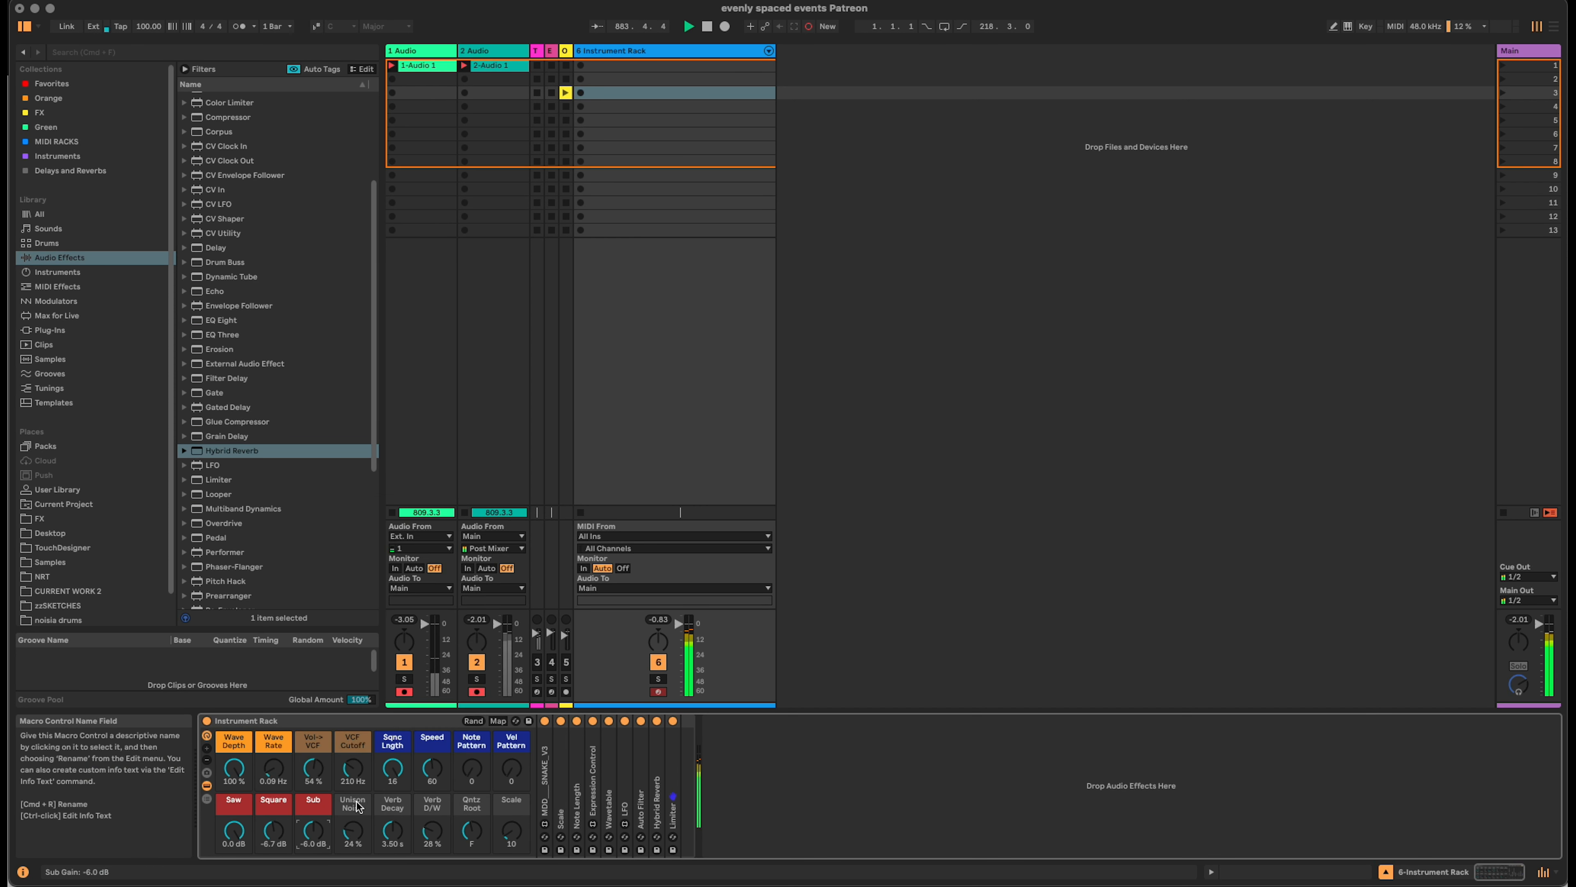
right_click(353, 802)
left_click(369, 794)
Color the Verb Decay and Verb D/W macros Red Ochre, and the Qntz Root and Scale macros white.
right_click(392, 804)
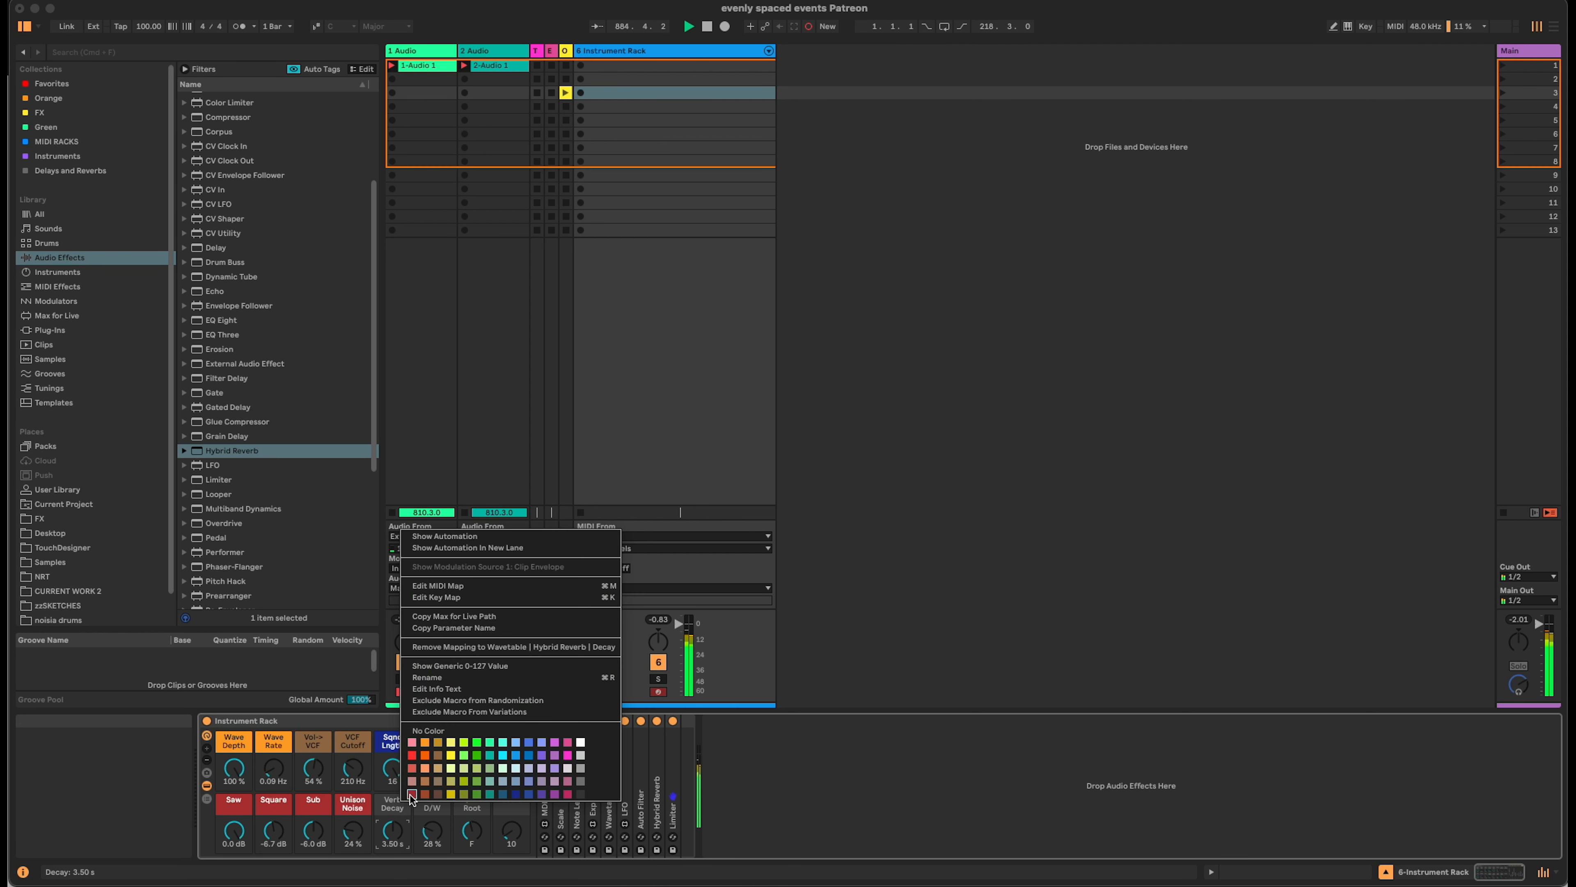
left_click(423, 802)
right_click(427, 803)
left_click(450, 794)
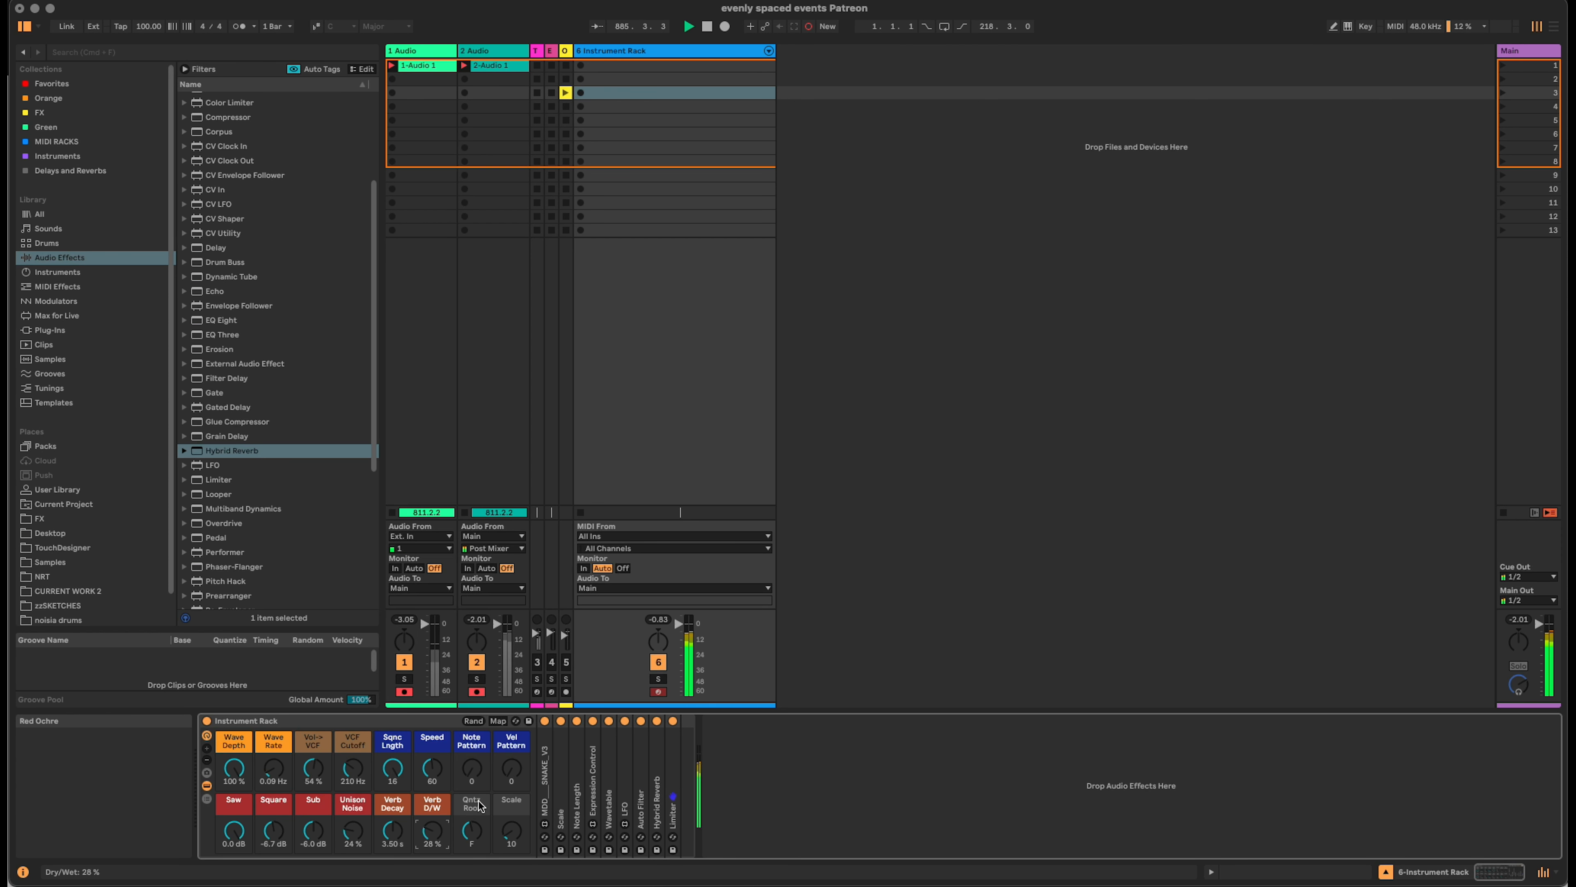
right_click(477, 803)
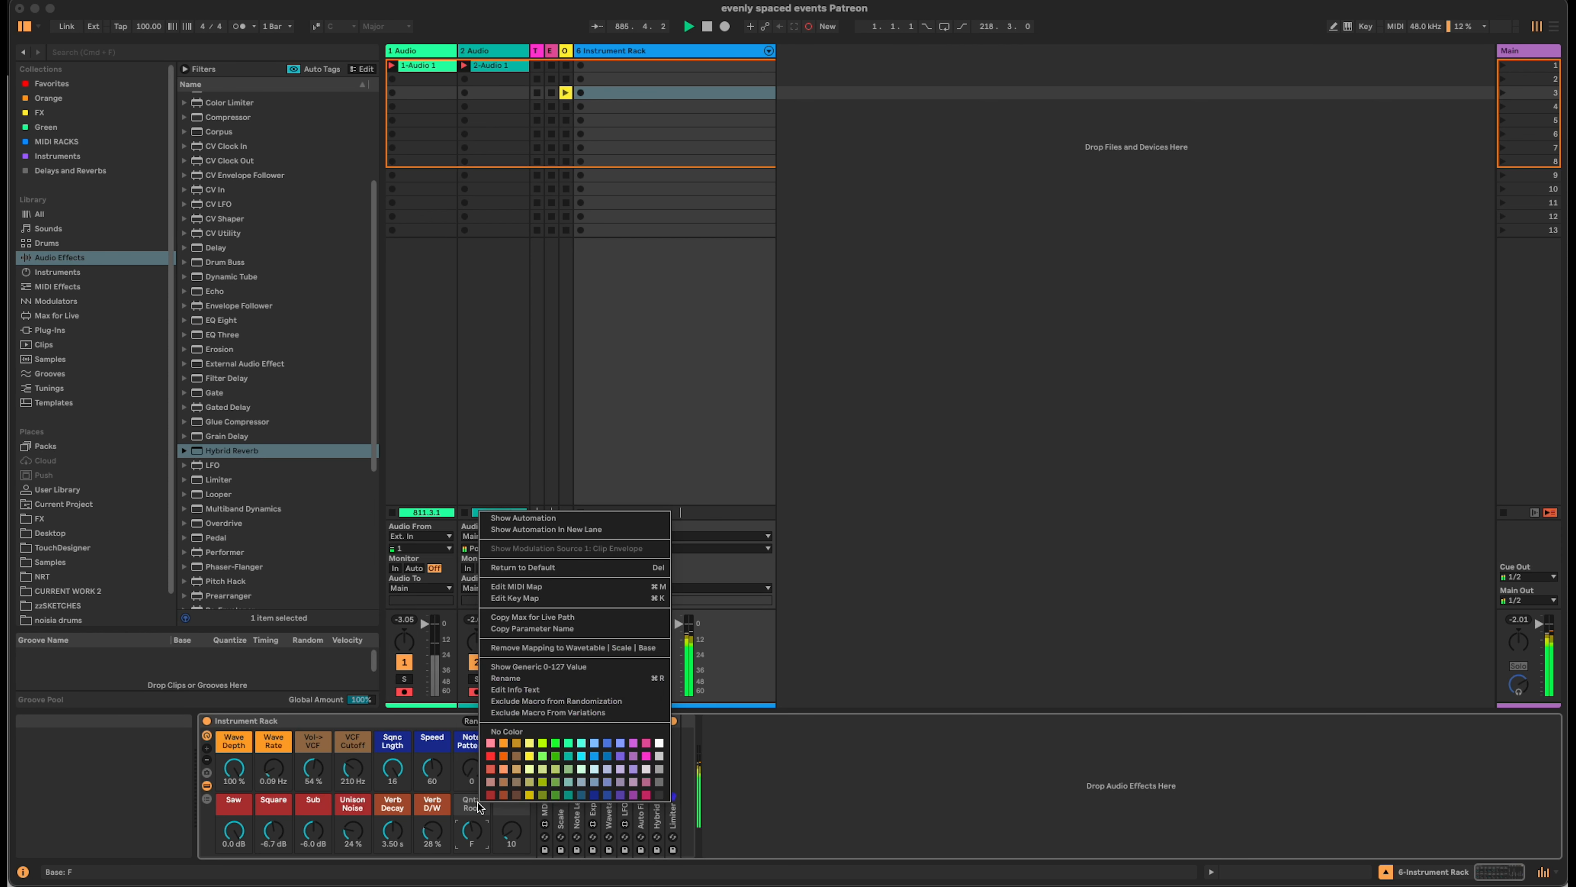
left_click(658, 746)
right_click(509, 803)
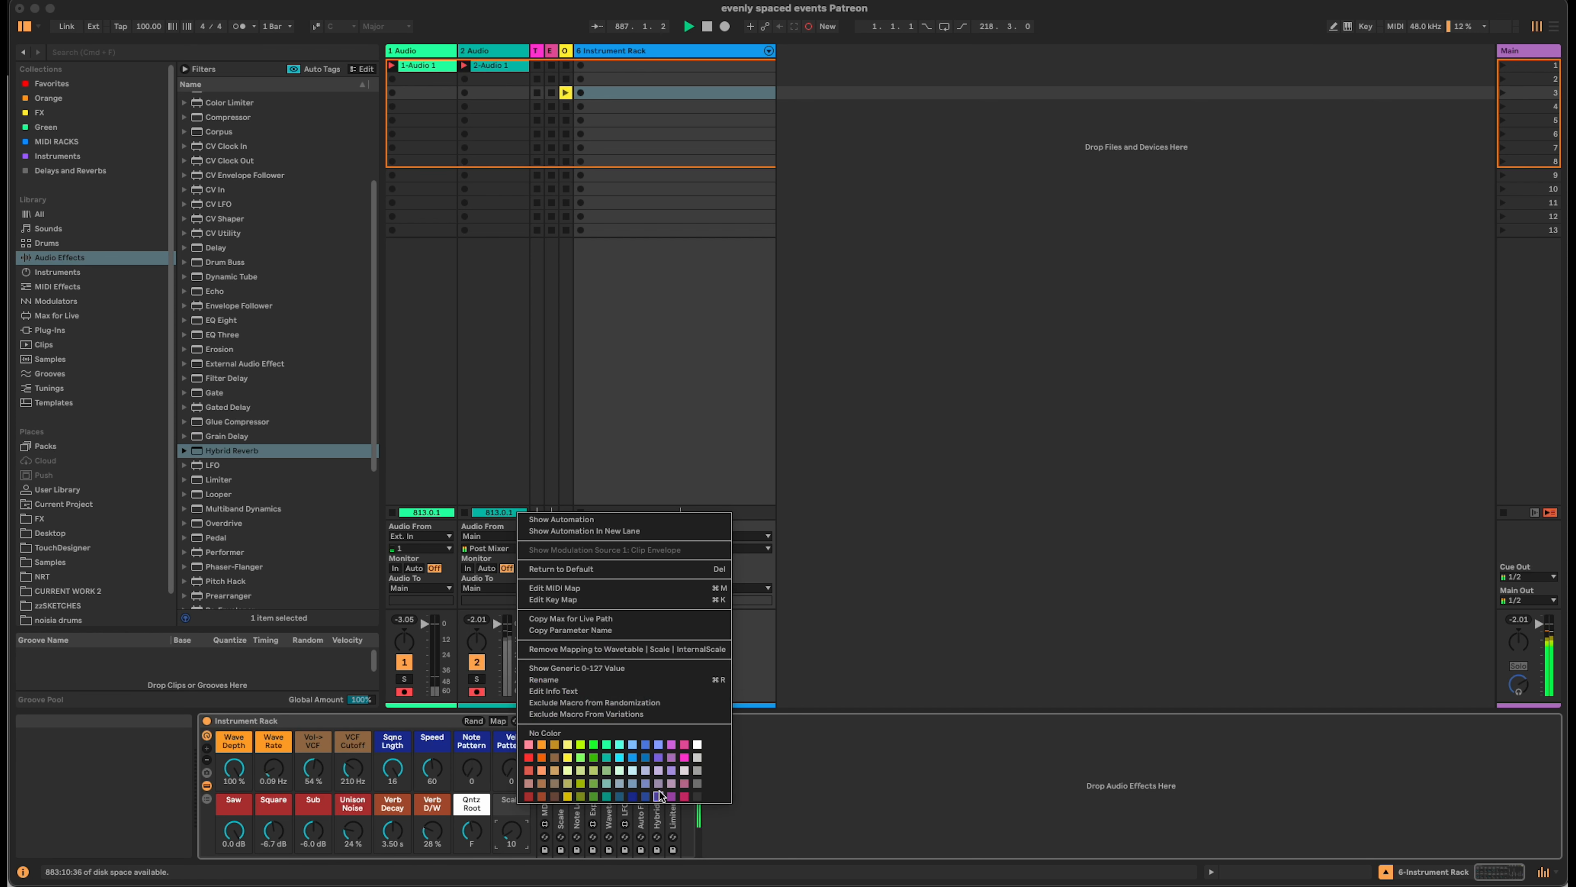
left_click(697, 757)
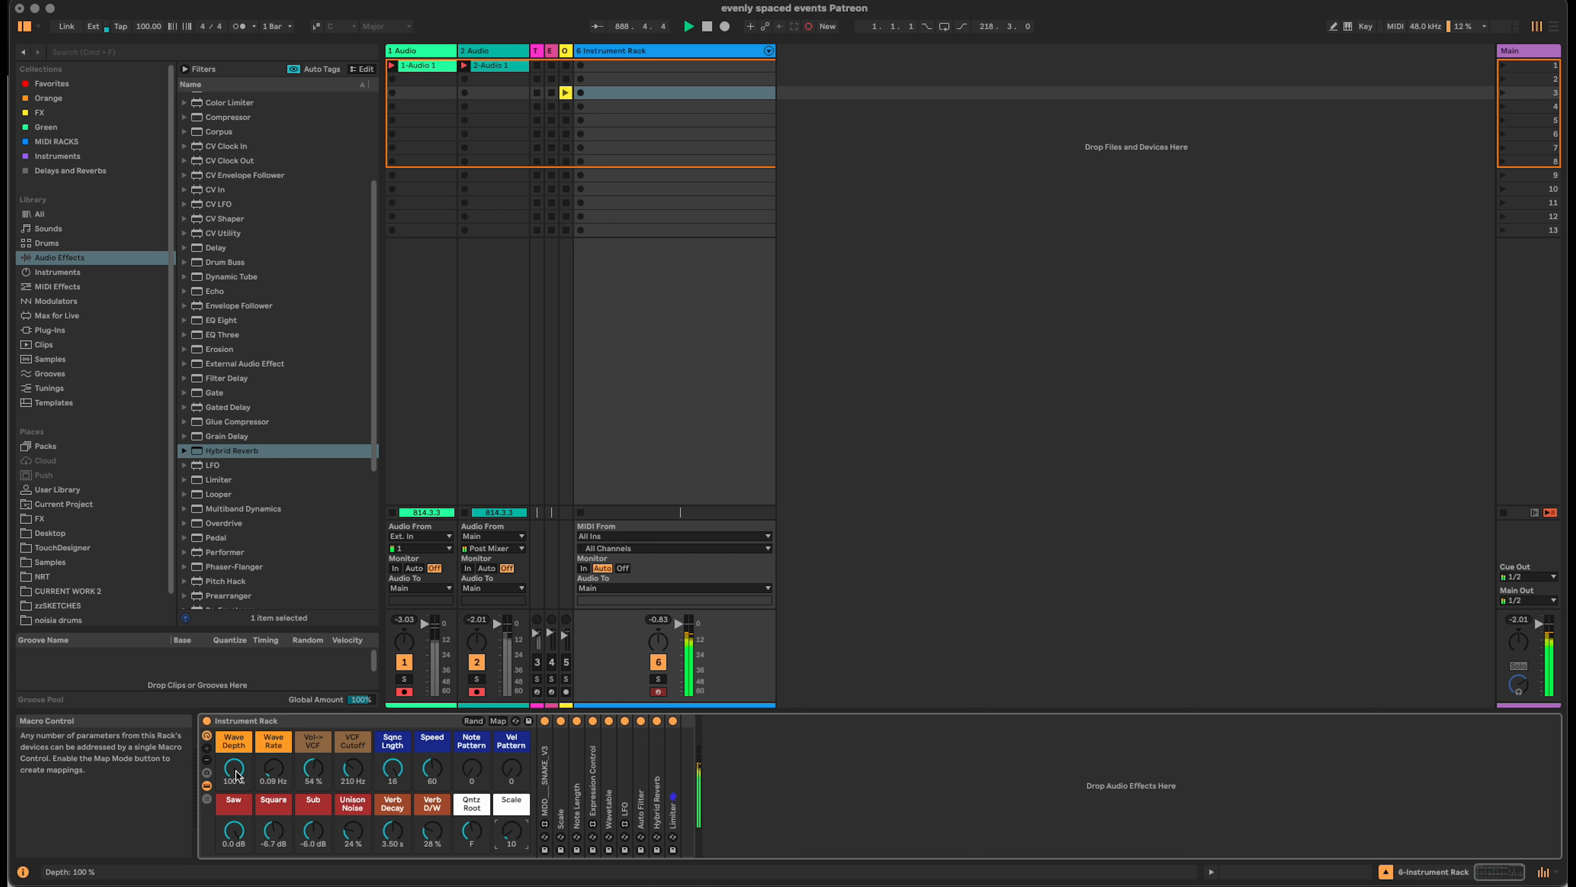
Set the Wave Depth macro to 0 %, Note Pattern to 73, Vel Pattern to 42 and Sqnc Lngth to 14.
left_click_drag(233, 763, 234, 857)
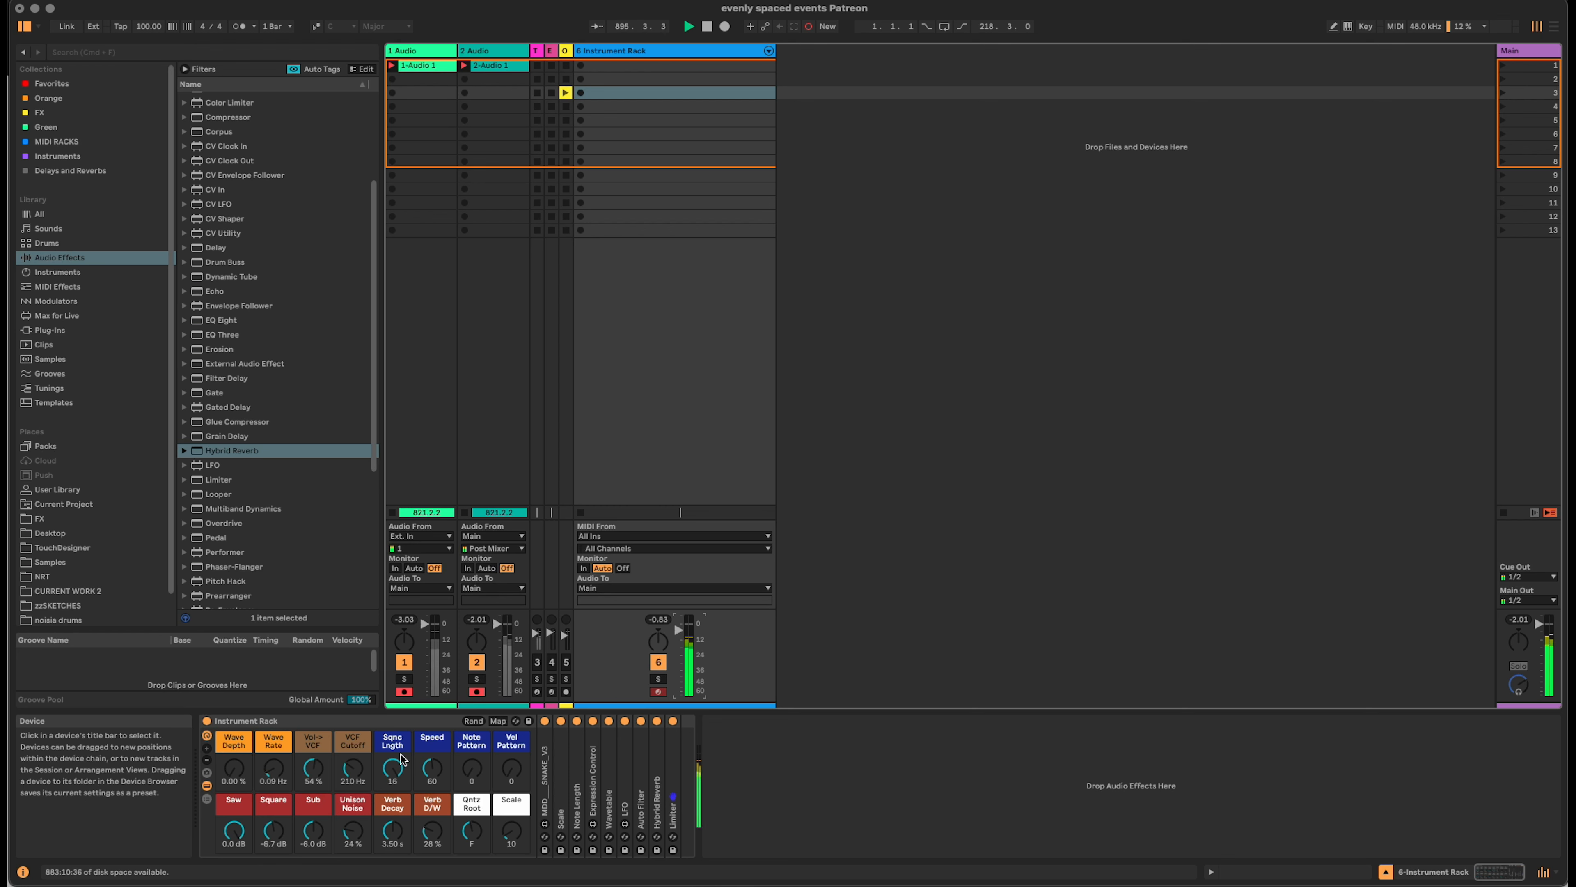
left_click_drag(485, 769, 484, 683)
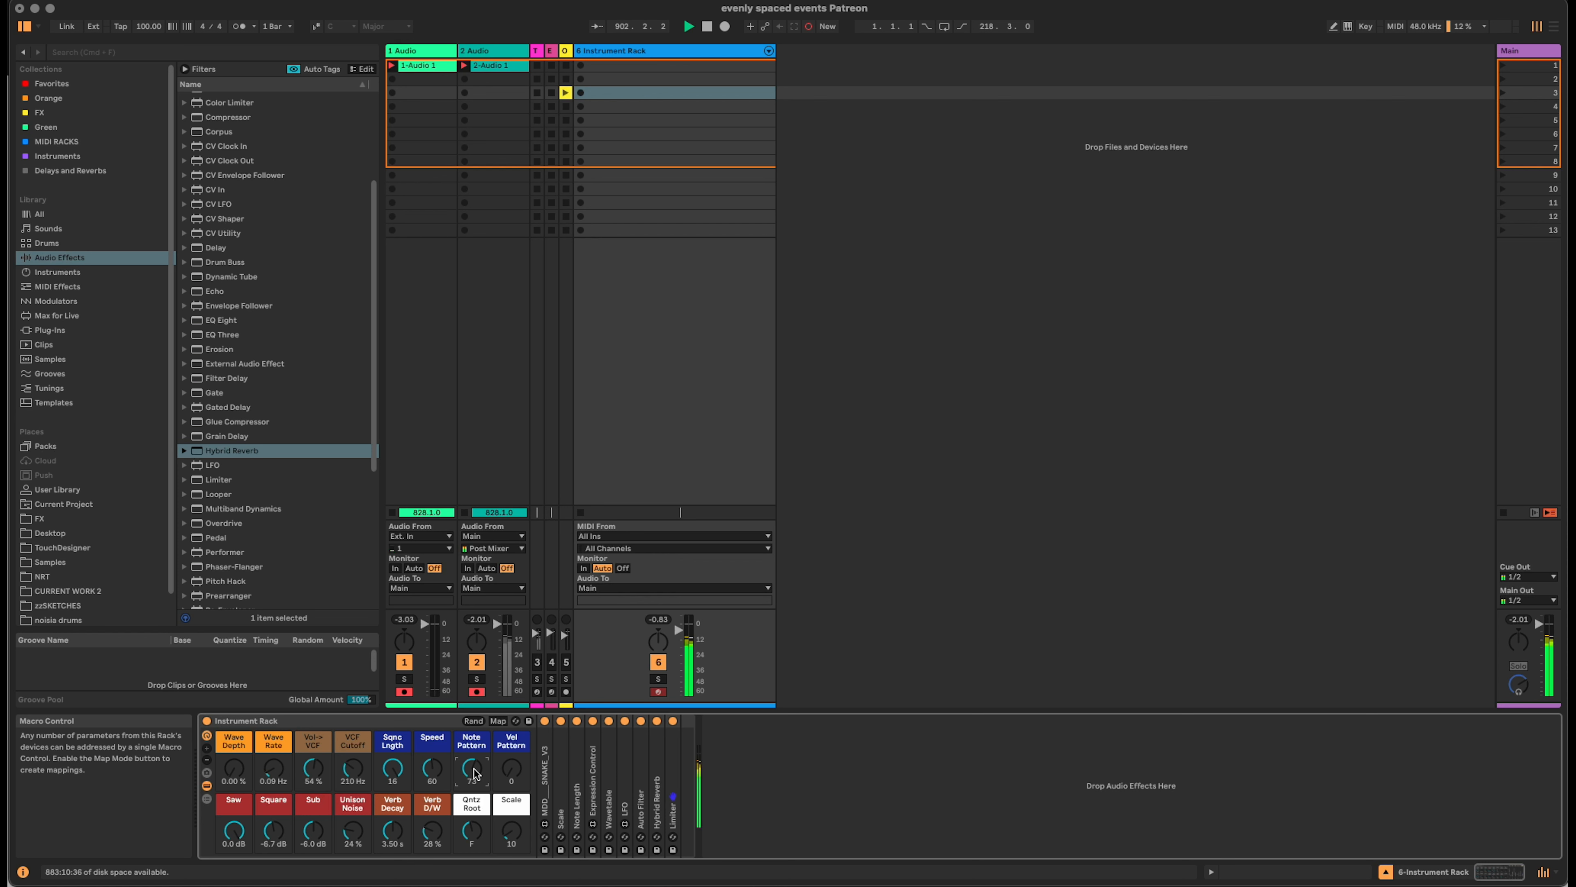
left_click_drag(514, 768, 514, 739)
Expand the Scale device and set the Scale macro to 11 for the Dorian scale.
left_click_drag(511, 830, 511, 814)
double_click(560, 790)
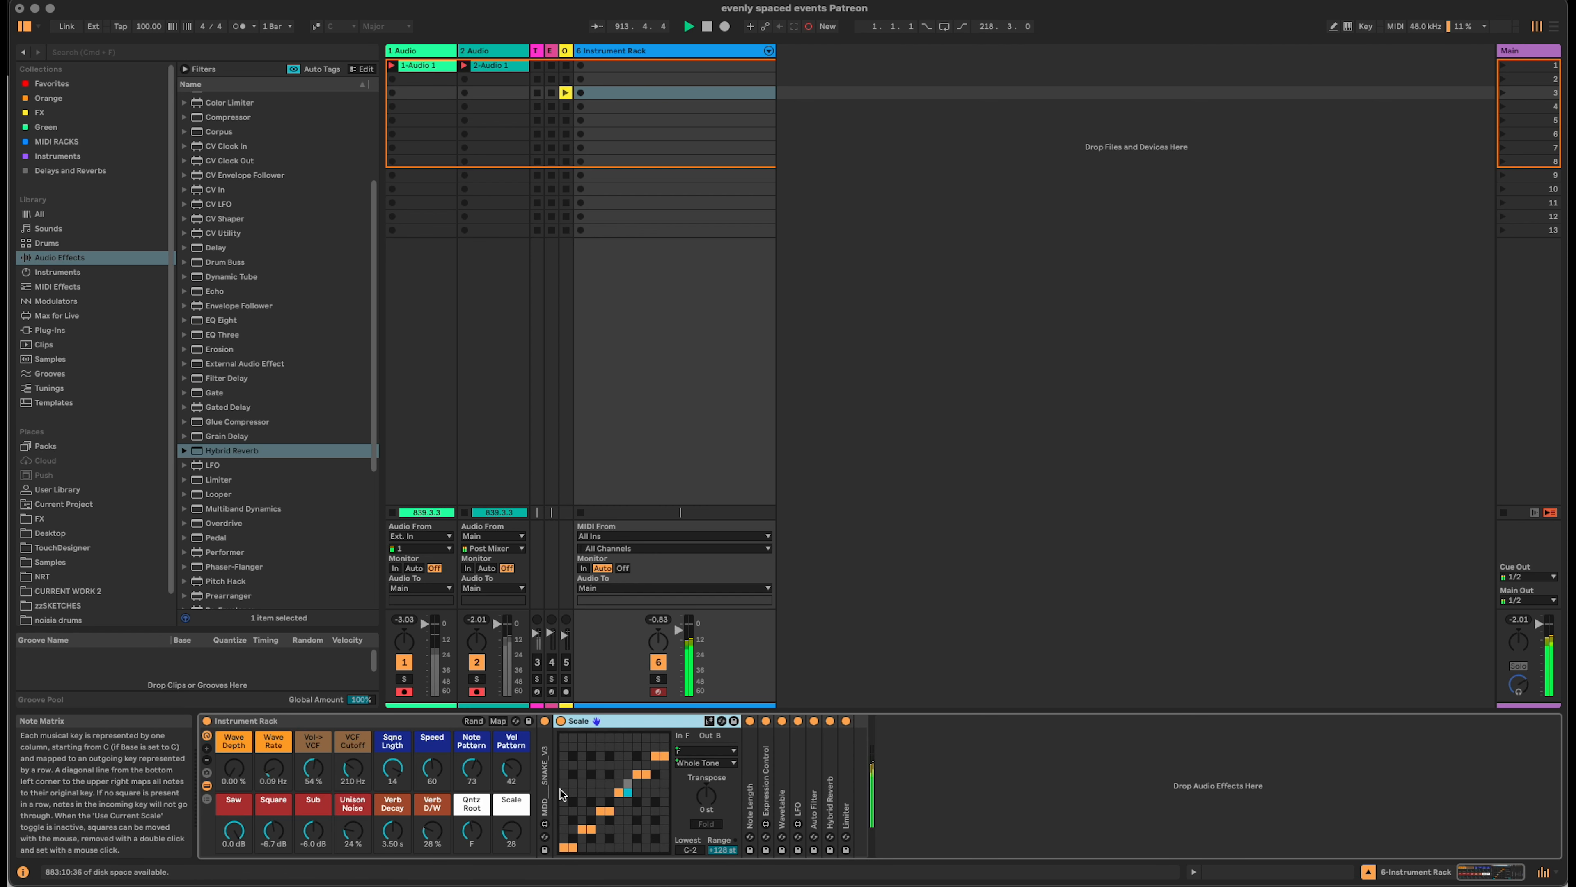
mouse_move(507, 827)
left_mouse_down()
mouse_move(508, 852)
mouse_move(502, 838)
left_mouse_up()
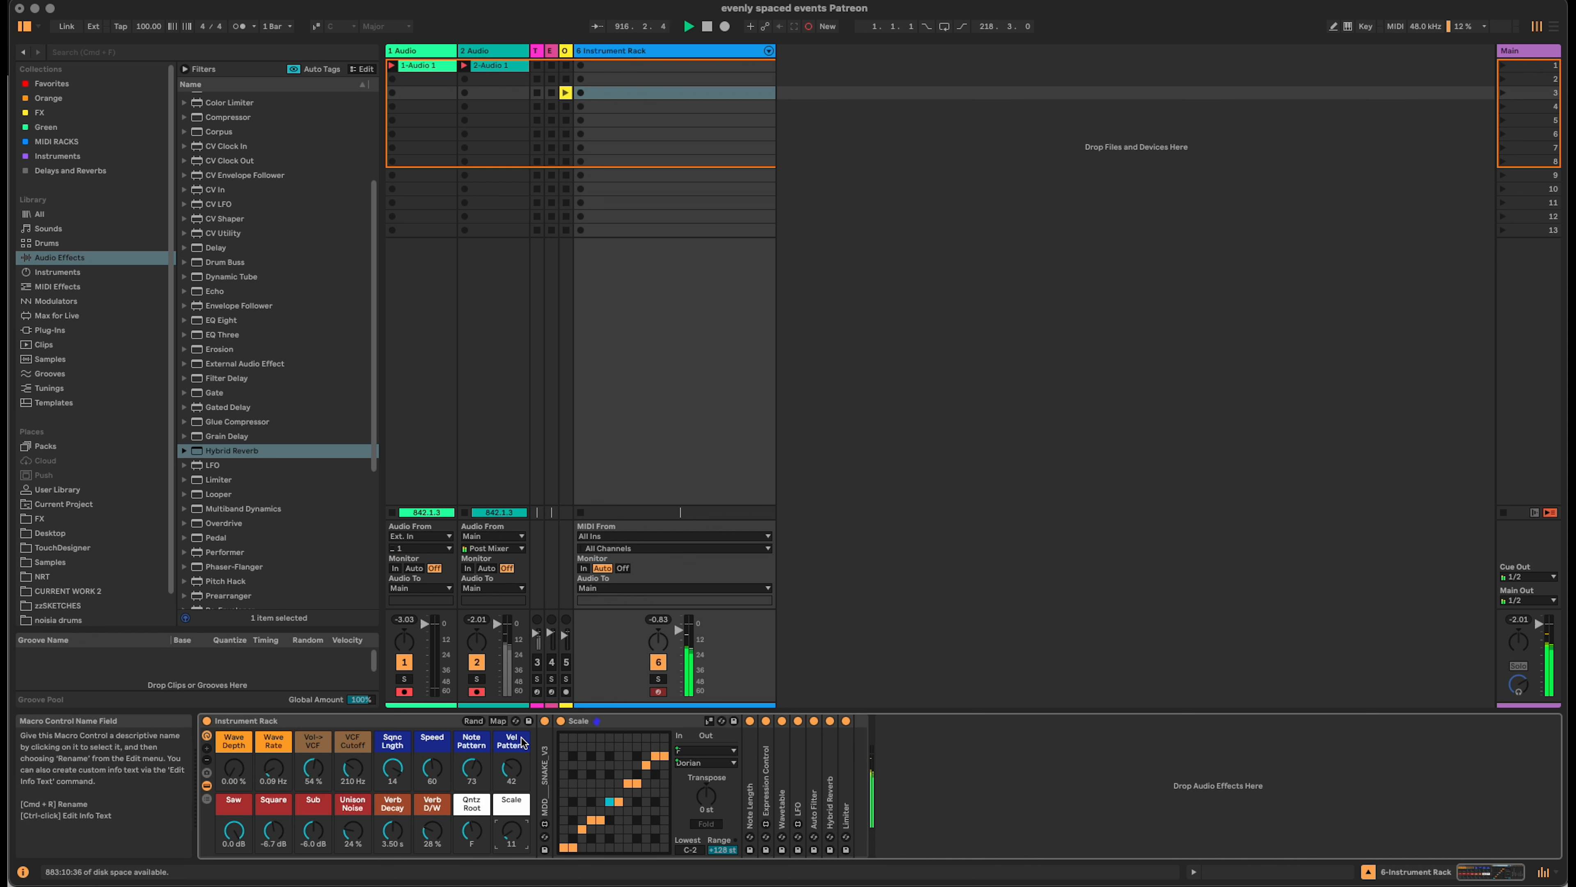
Launch the clip in the third slot of track 5 and activate that track.
left_click(565, 92)
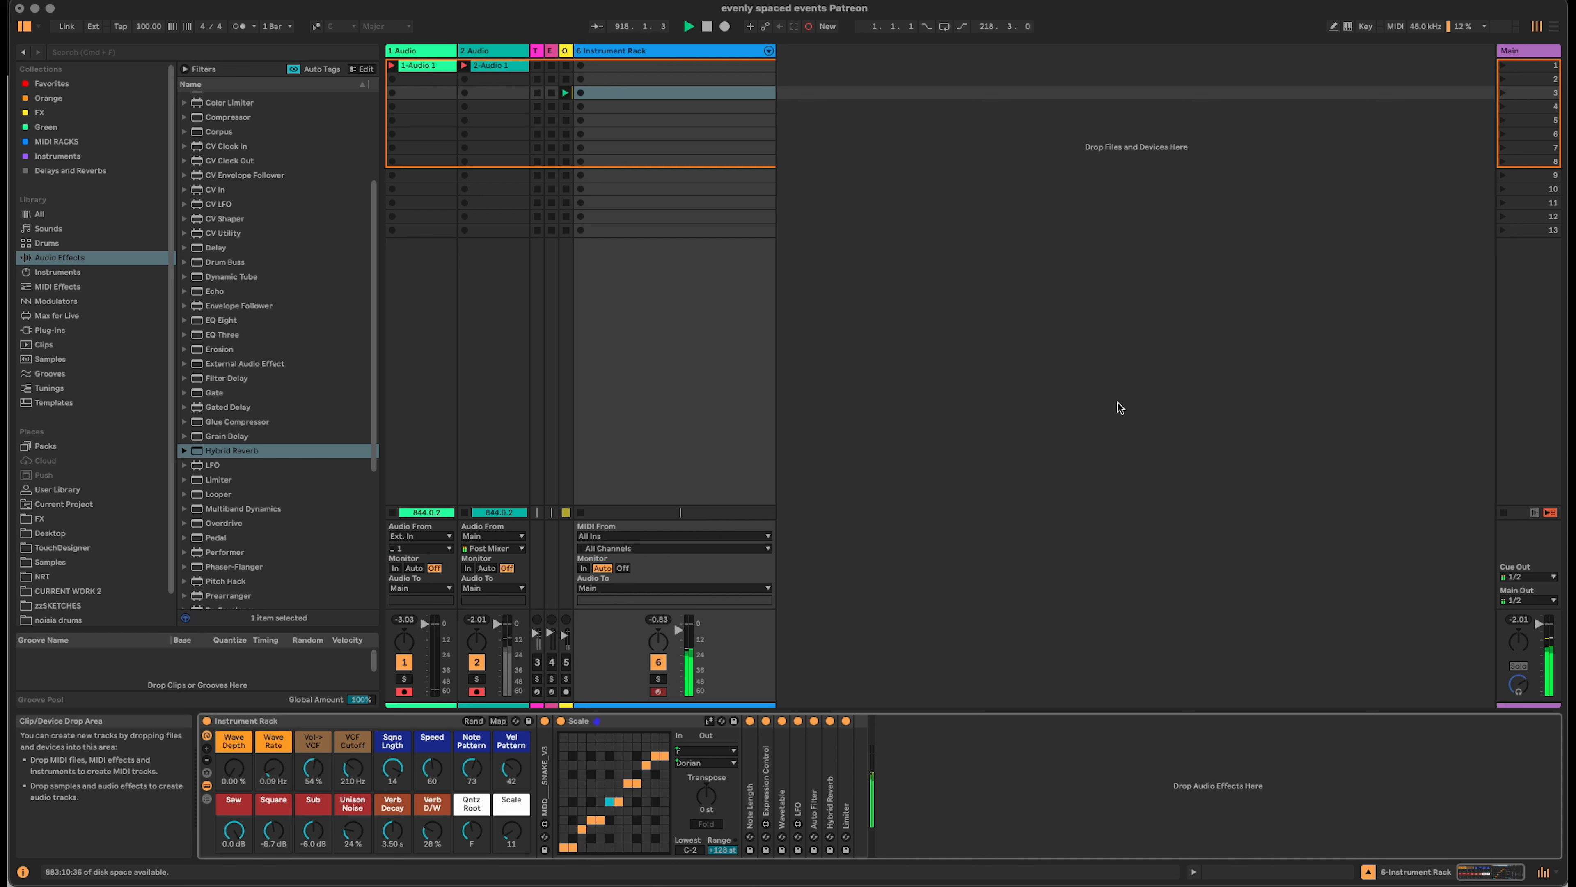
left_click(566, 662)
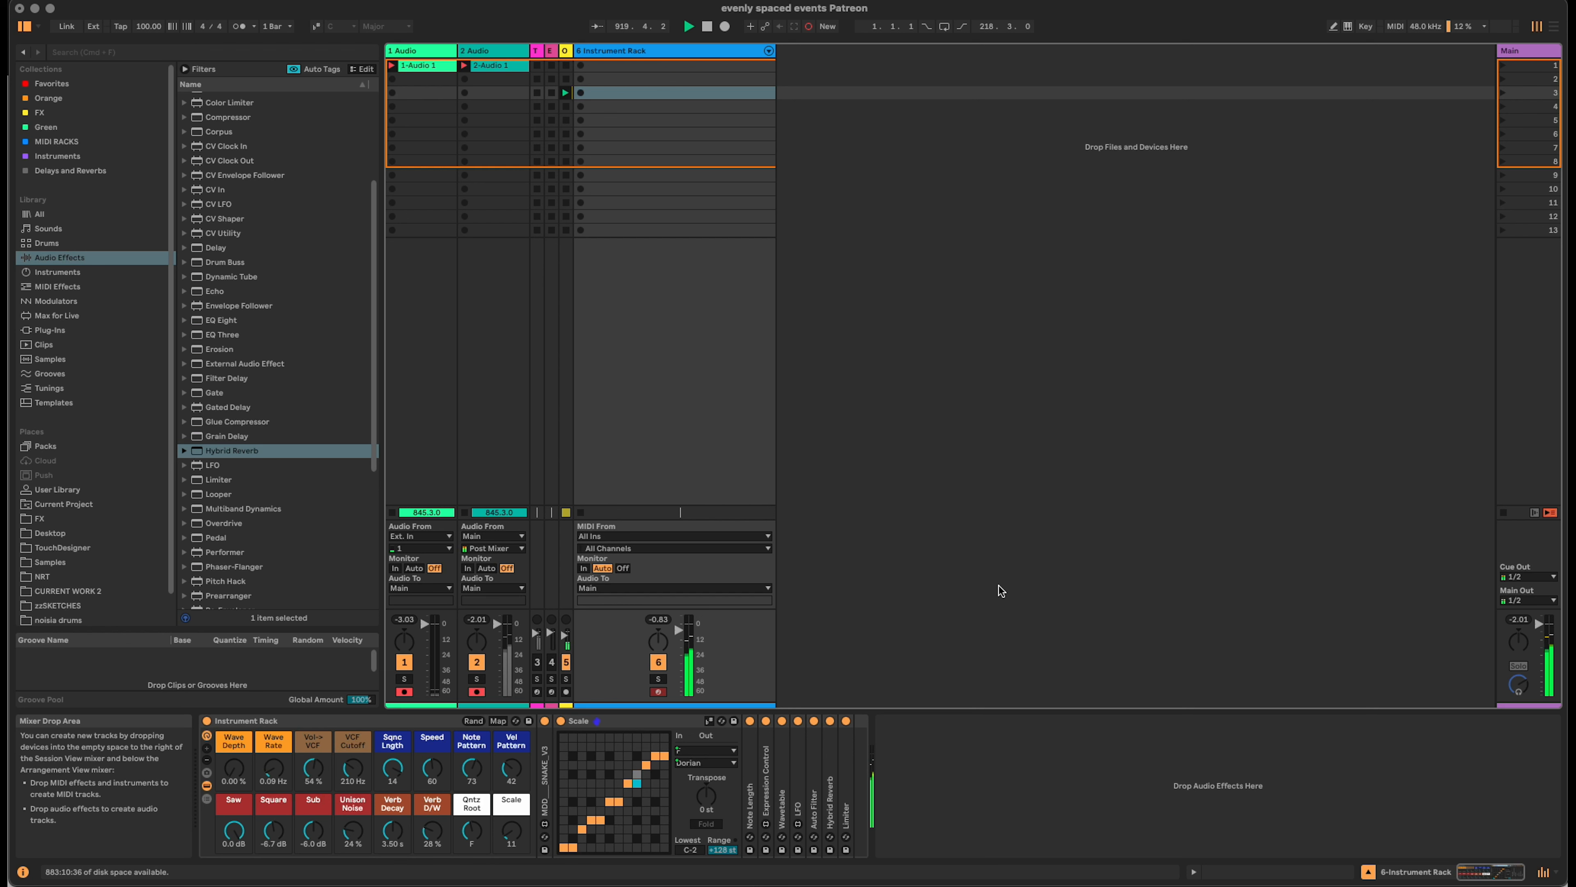
Expand the Snake device, randomize its notes sequencer twice, and set the ninth note dial to 25.
double_click(546, 769)
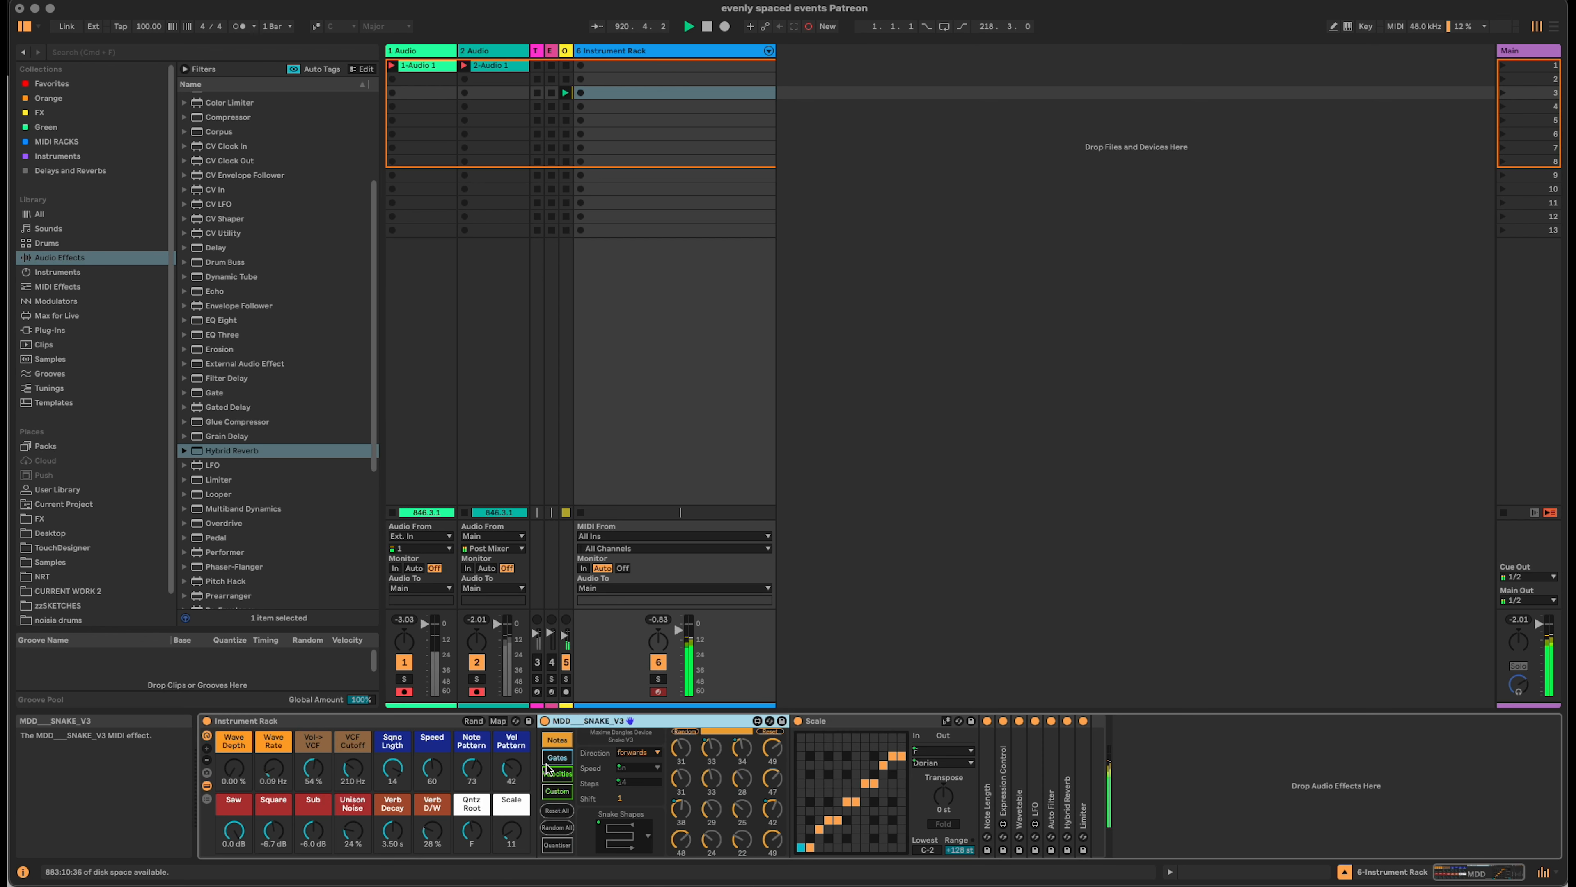
left_click(685, 731)
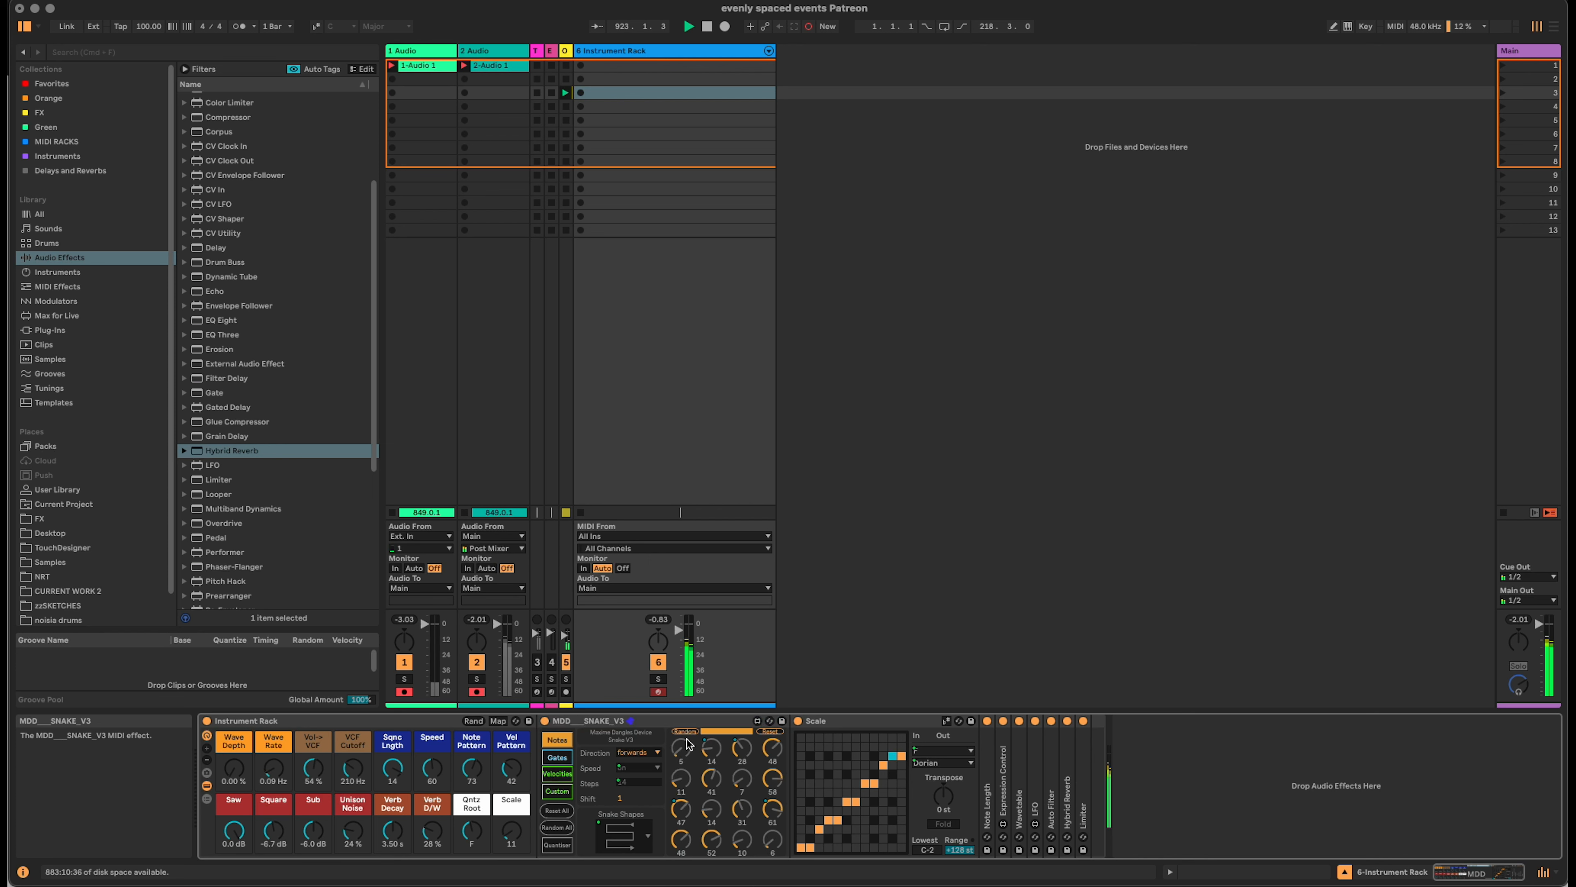
left_click(686, 732)
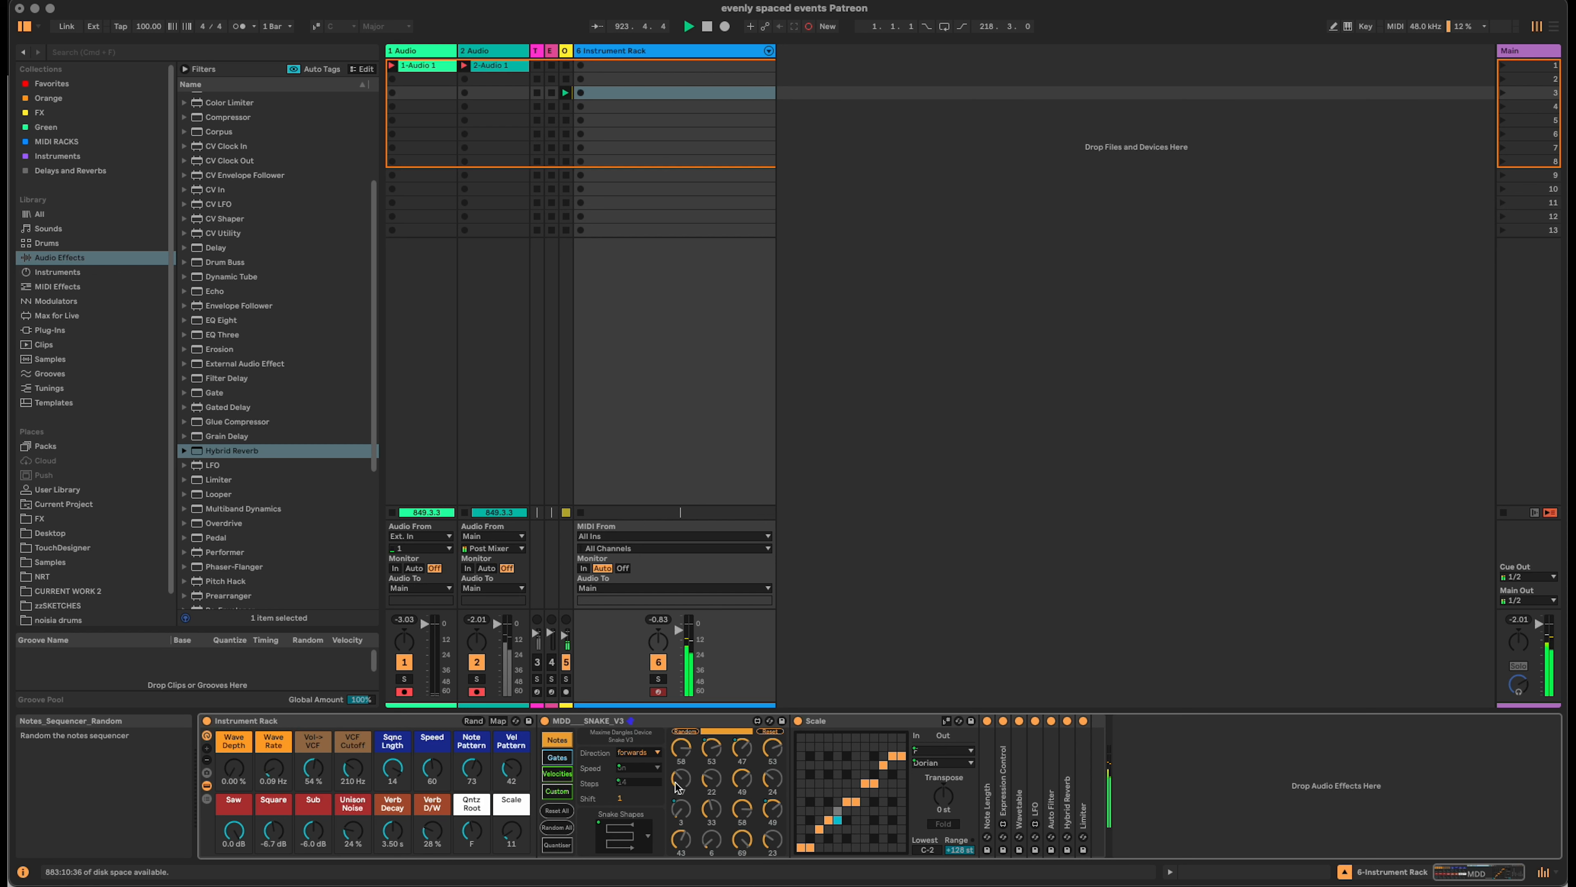
left_click_drag(713, 842, 713, 826)
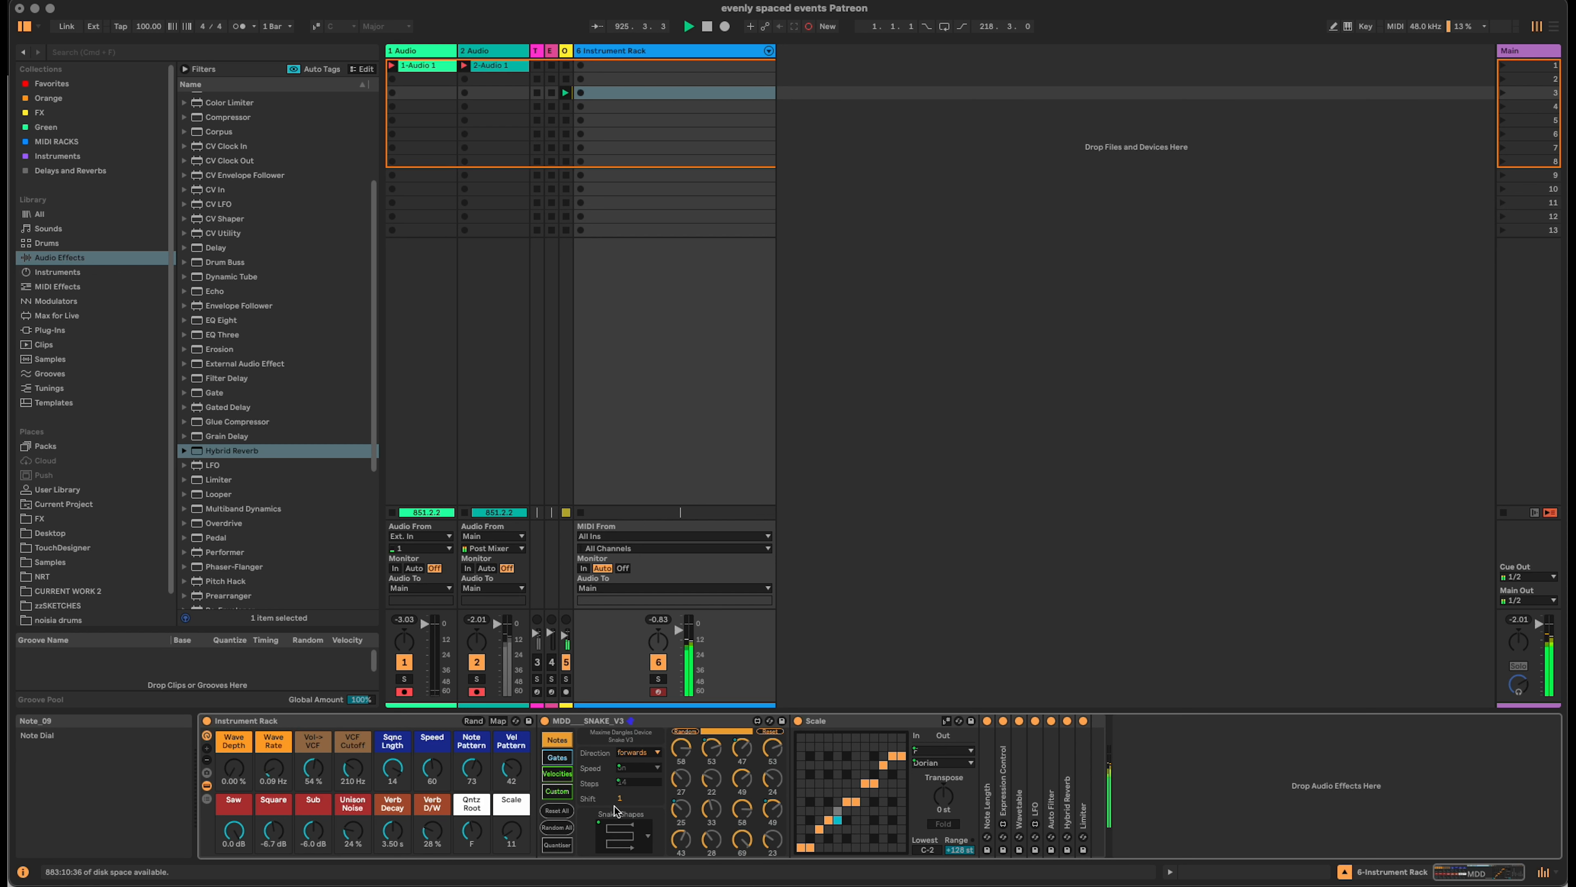
Randomize the velocities sequencer in the Snake device.
left_click(557, 773)
left_click(687, 731)
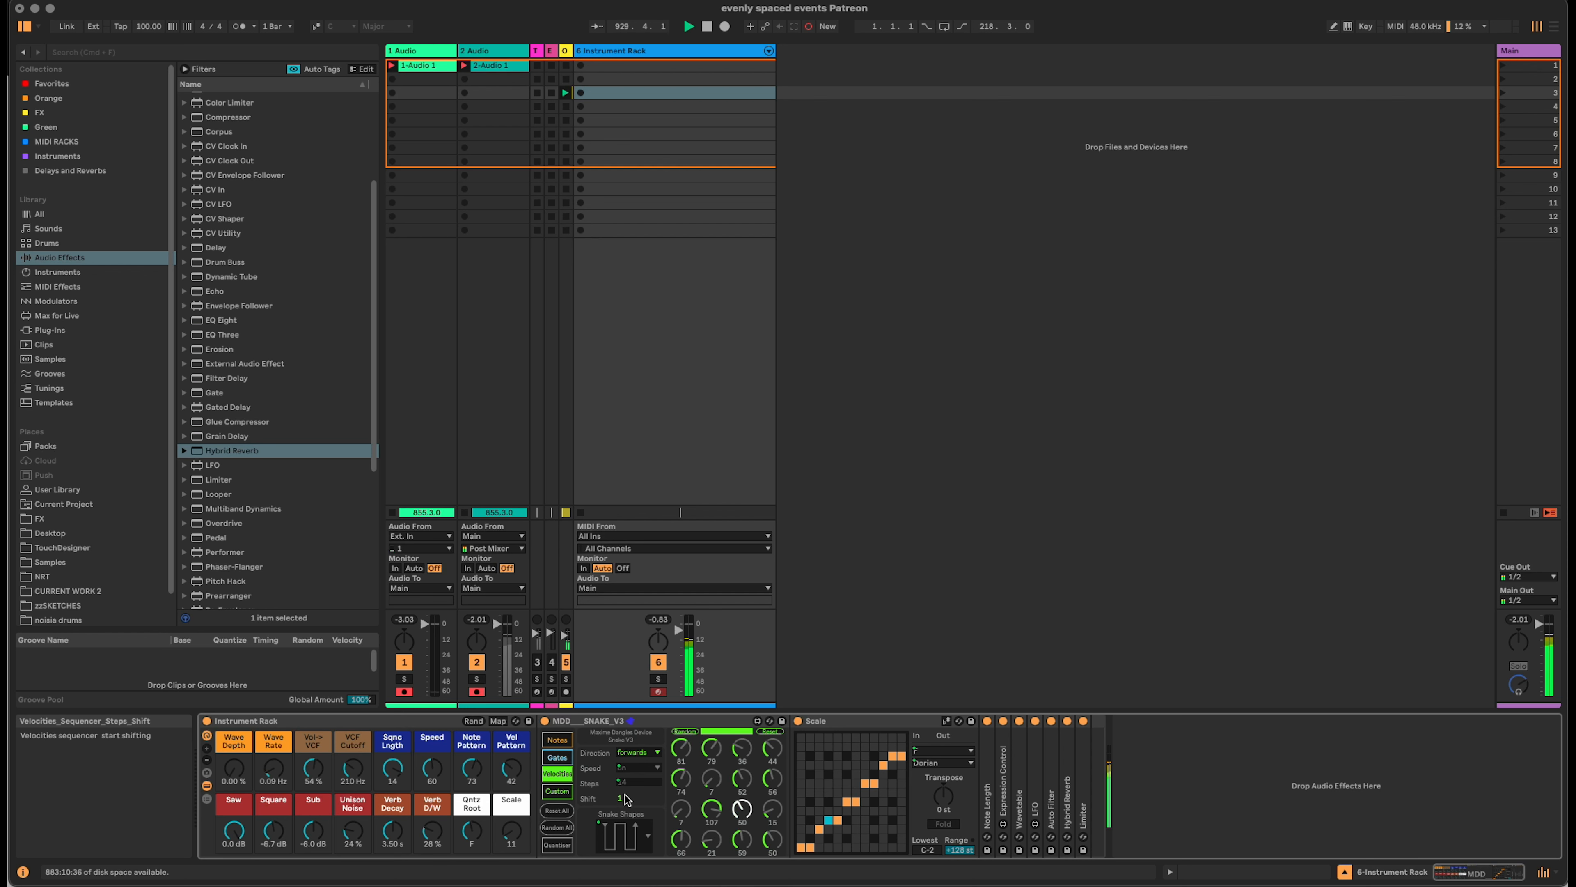
left_click(599, 722)
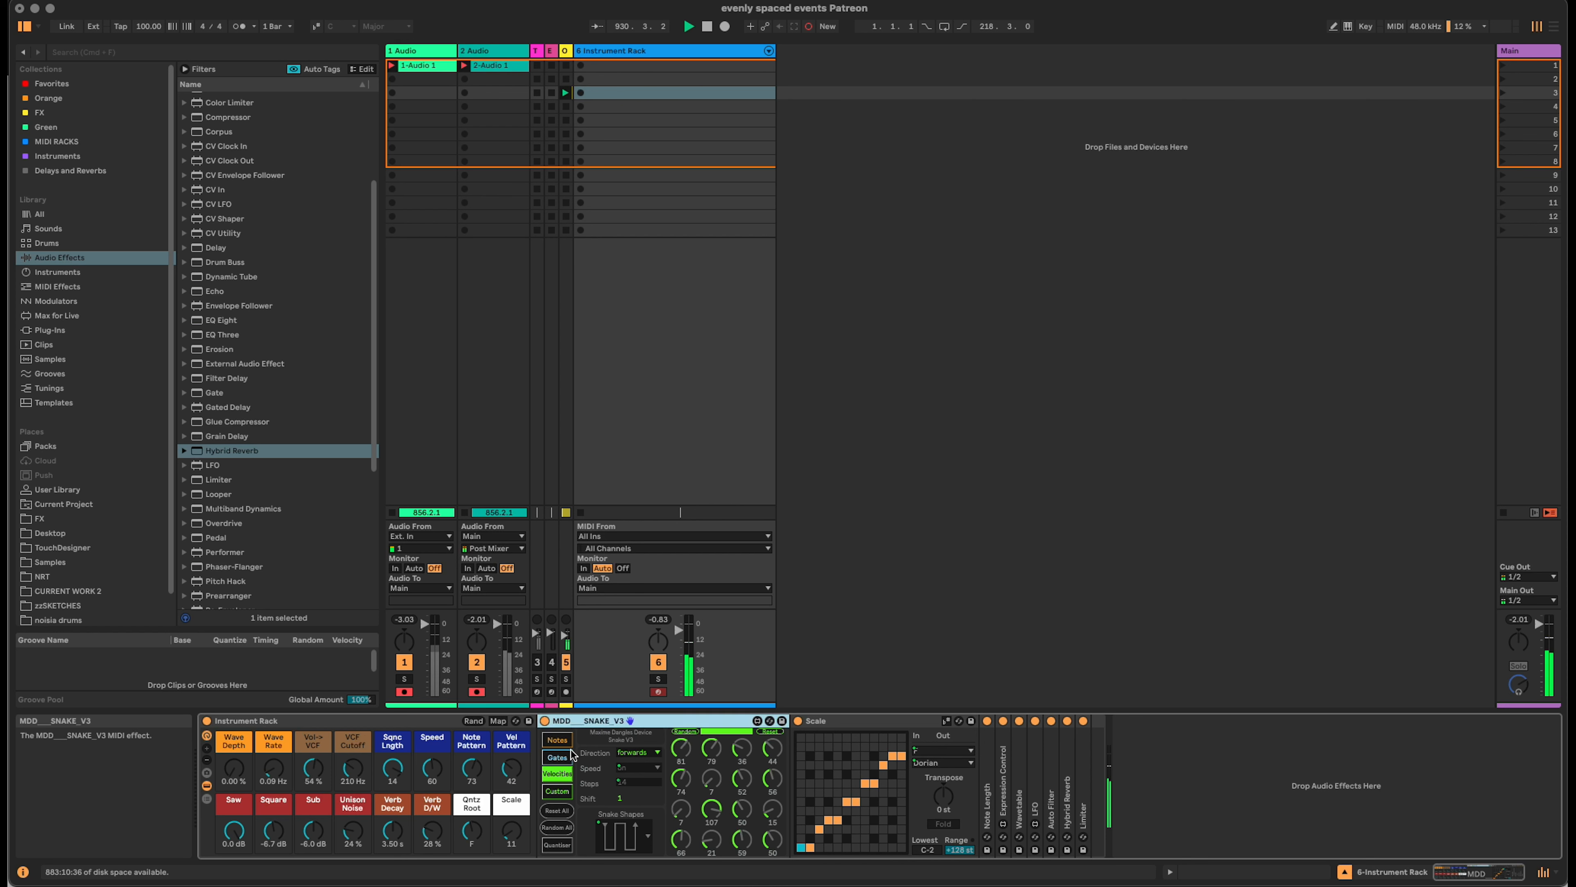
Randomize Snake's gate pattern, switch every disabled gate back on, and return to the notes sequencer.
left_click(556, 757)
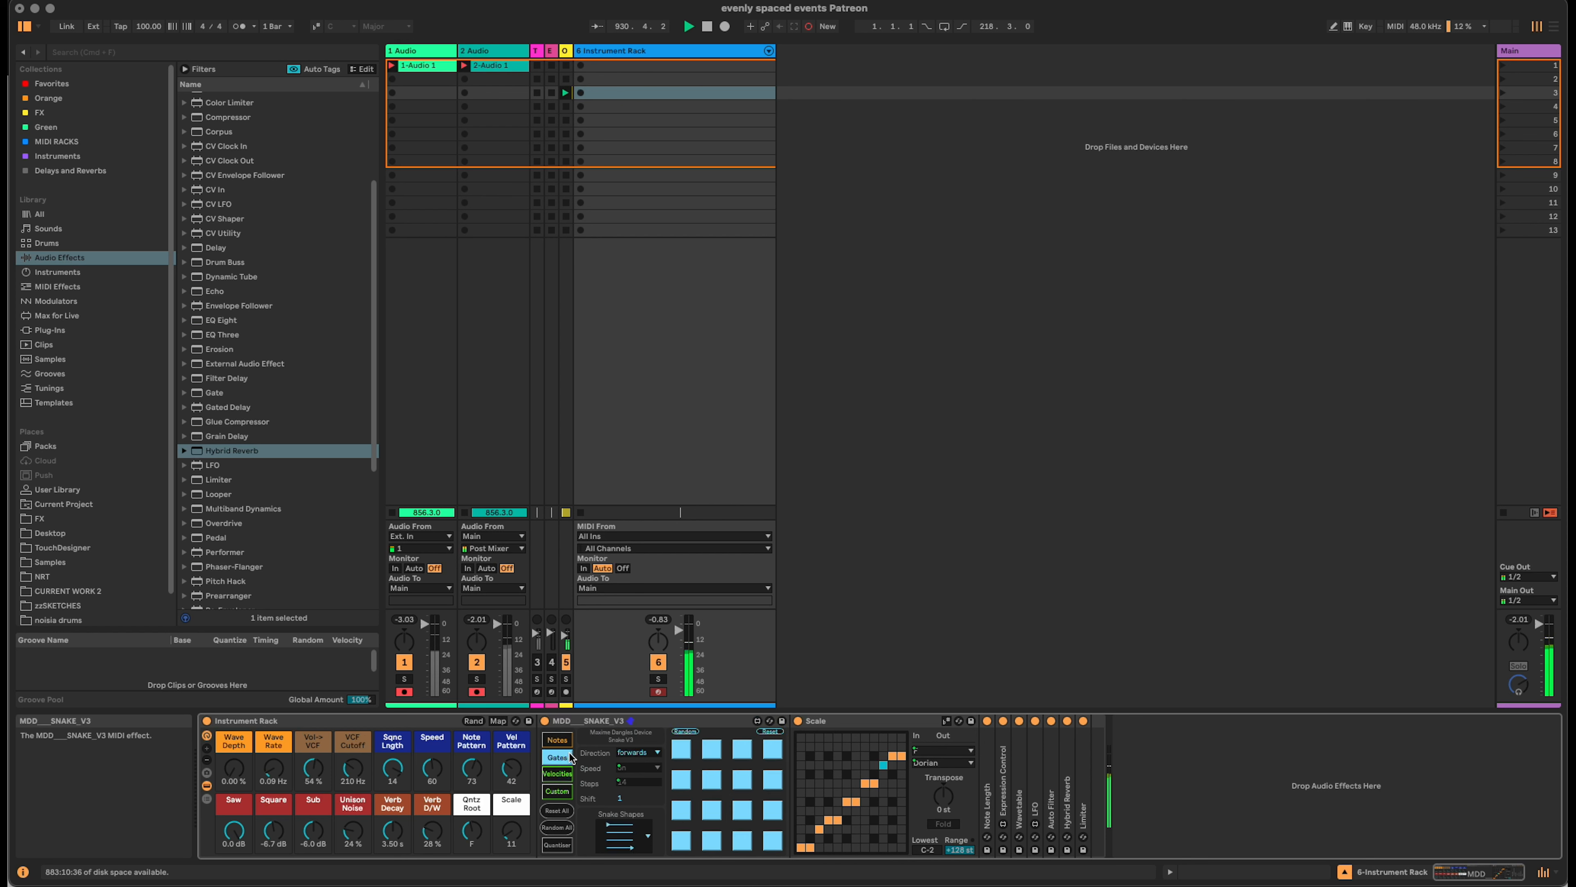
left_click(686, 732)
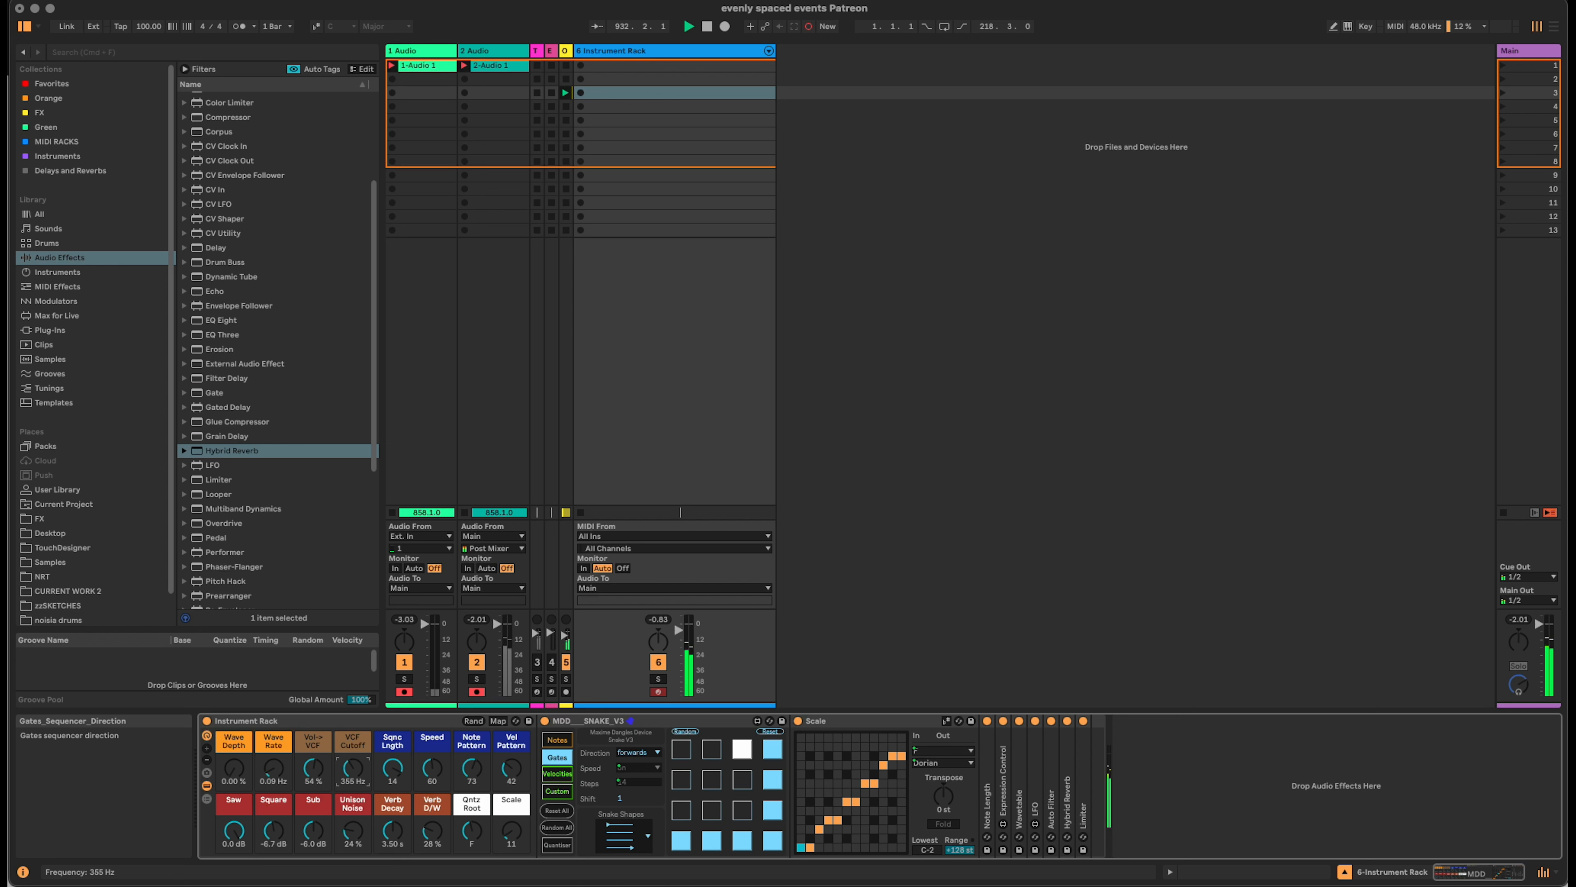
left_click(712, 780)
left_click(692, 784)
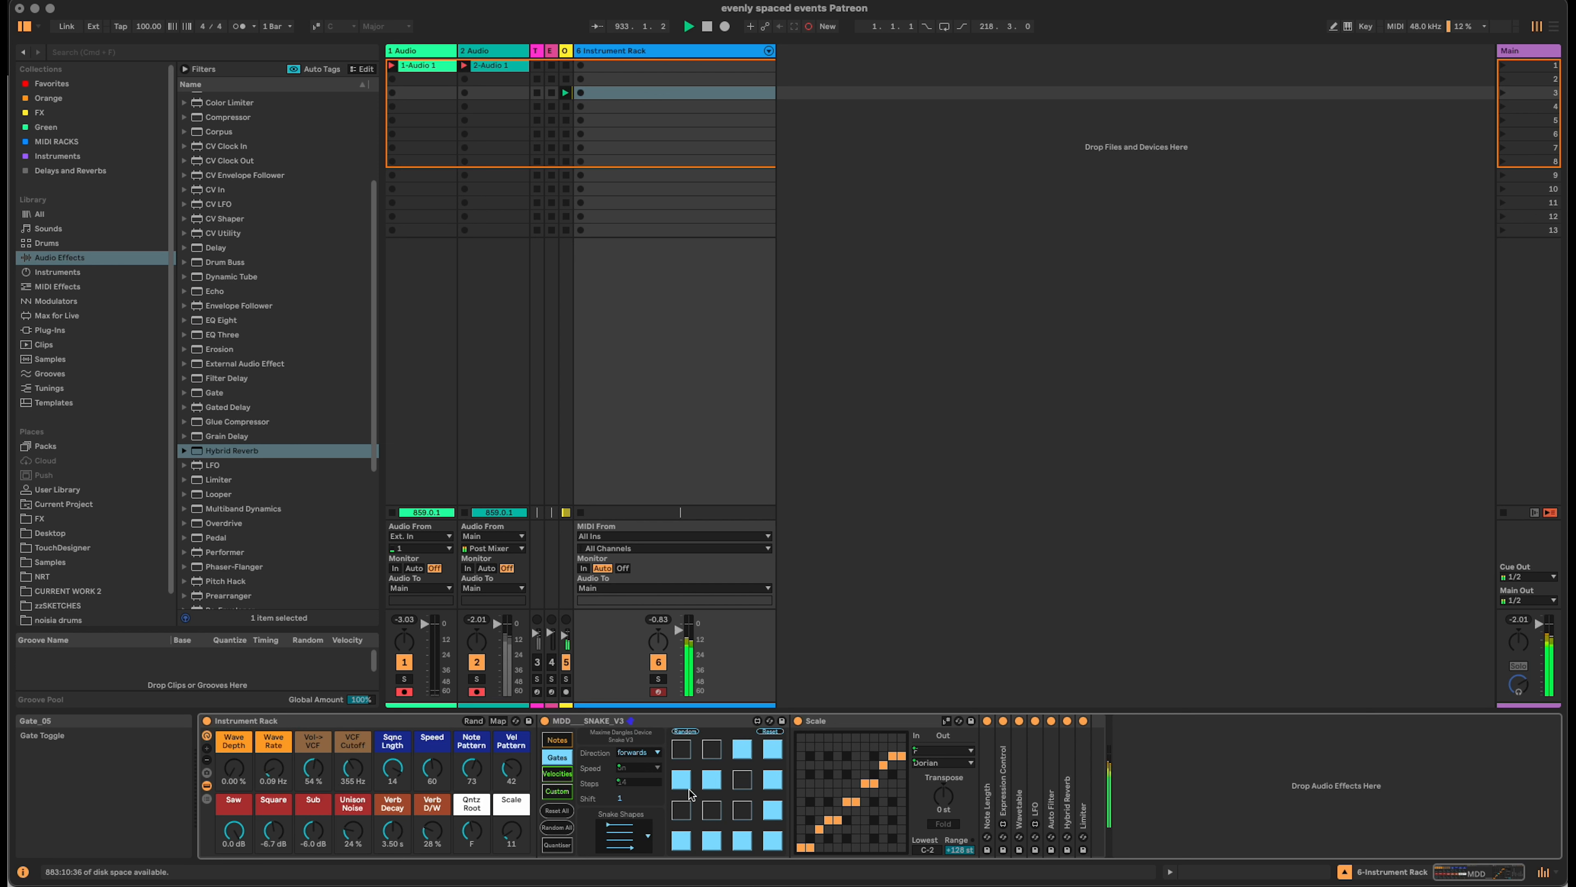
left_click(742, 810)
left_click(712, 810)
left_click(683, 810)
left_click(739, 780)
left_click(711, 748)
left_click(681, 748)
left_click(566, 741)
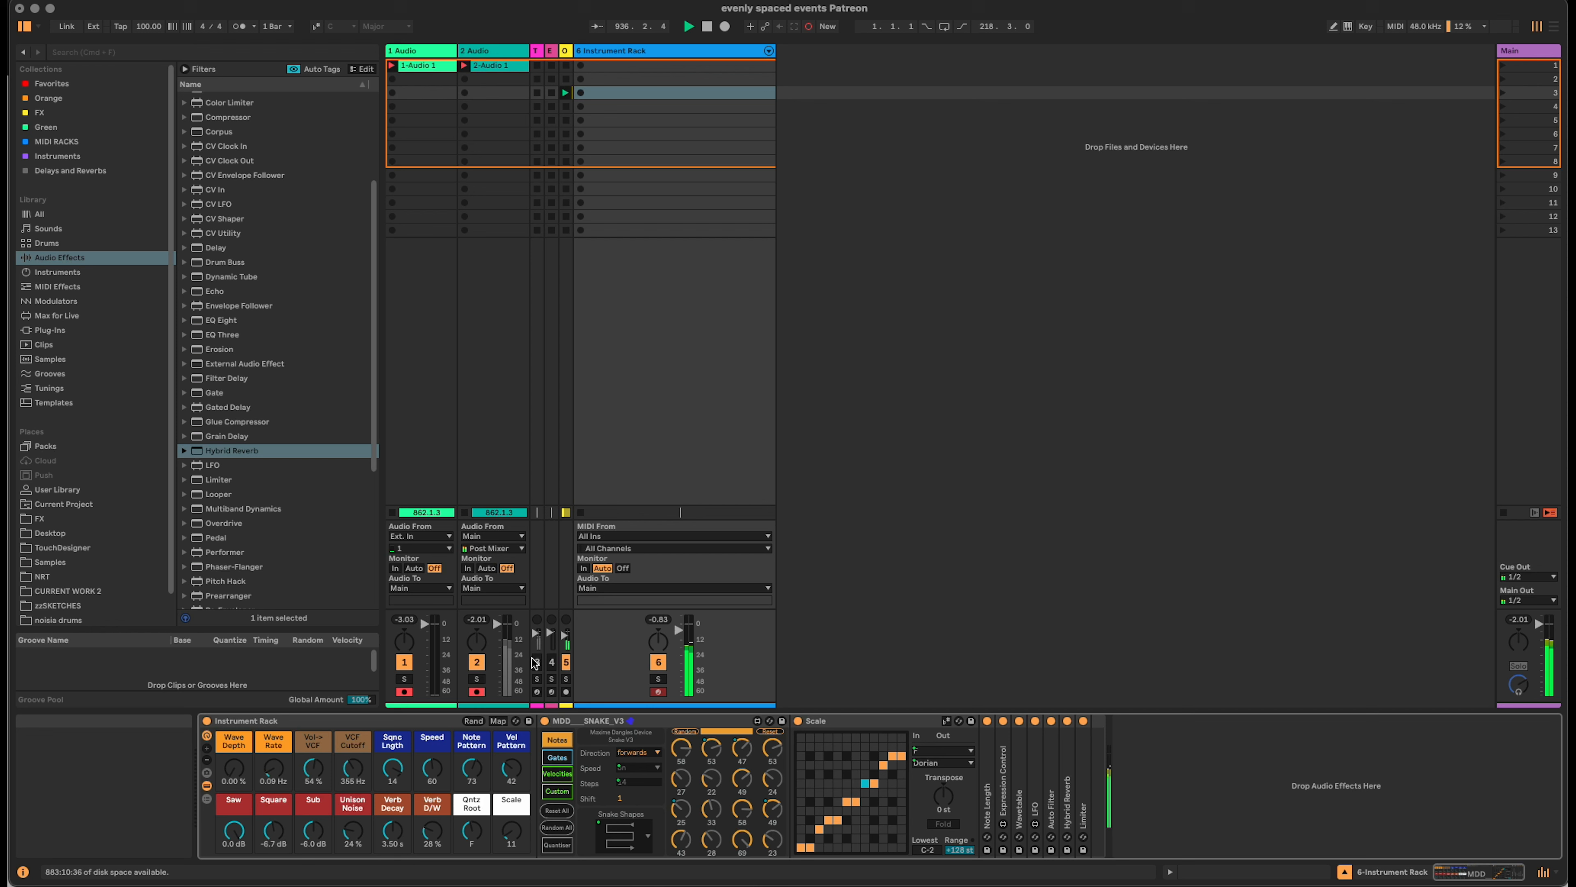
Activate track 4, widen the Euclidean Rhythm track, and turn on its Rotating Rhythm Generator.
left_click(551, 663)
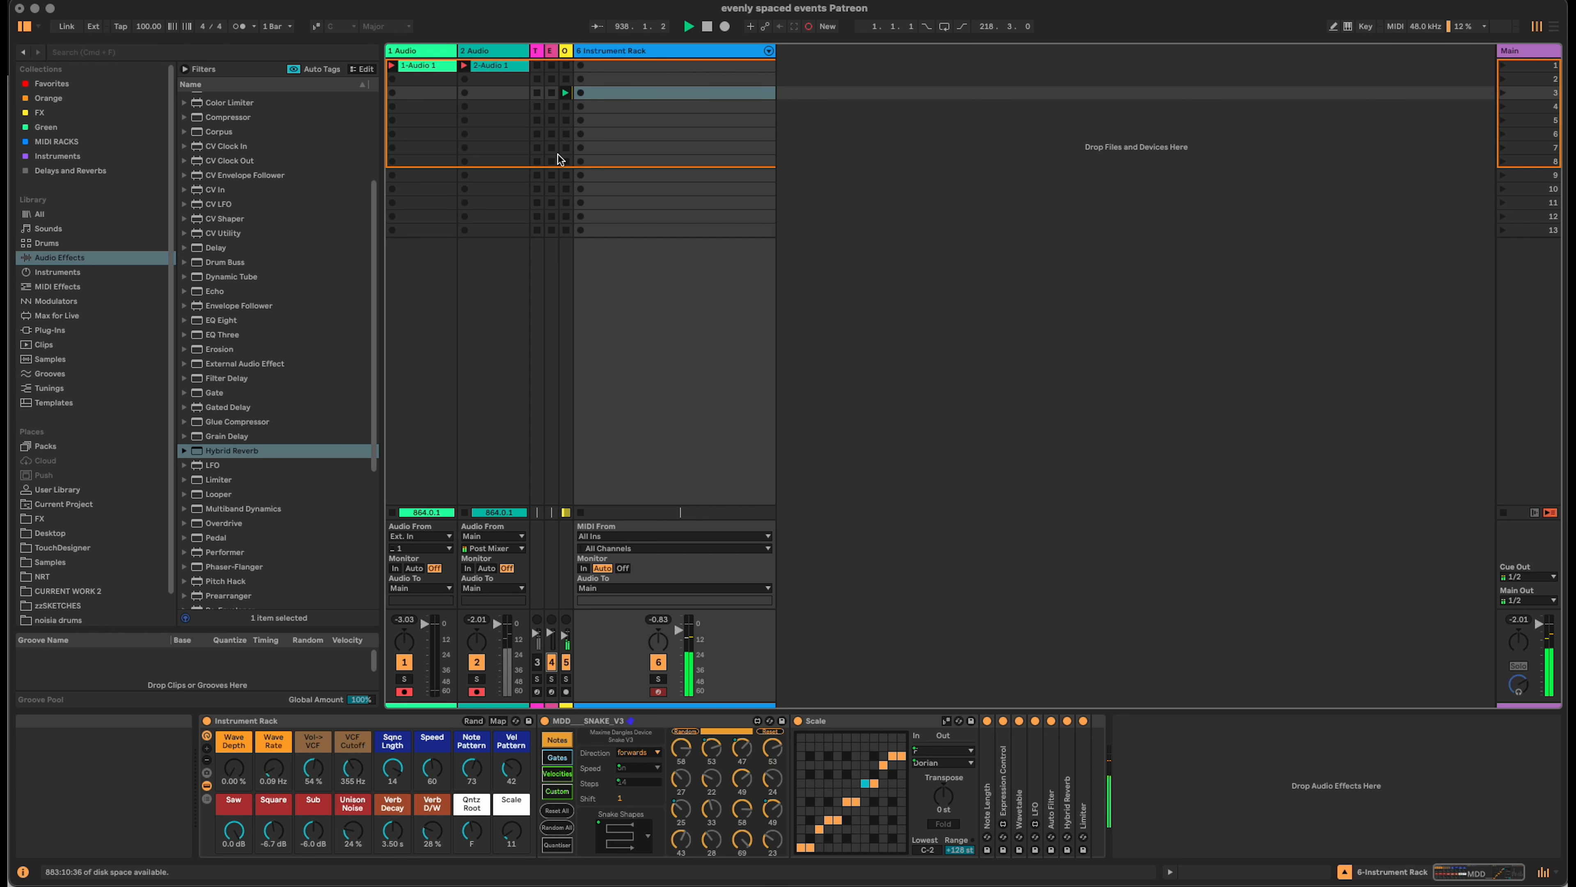
left_click_drag(556, 51, 627, 51)
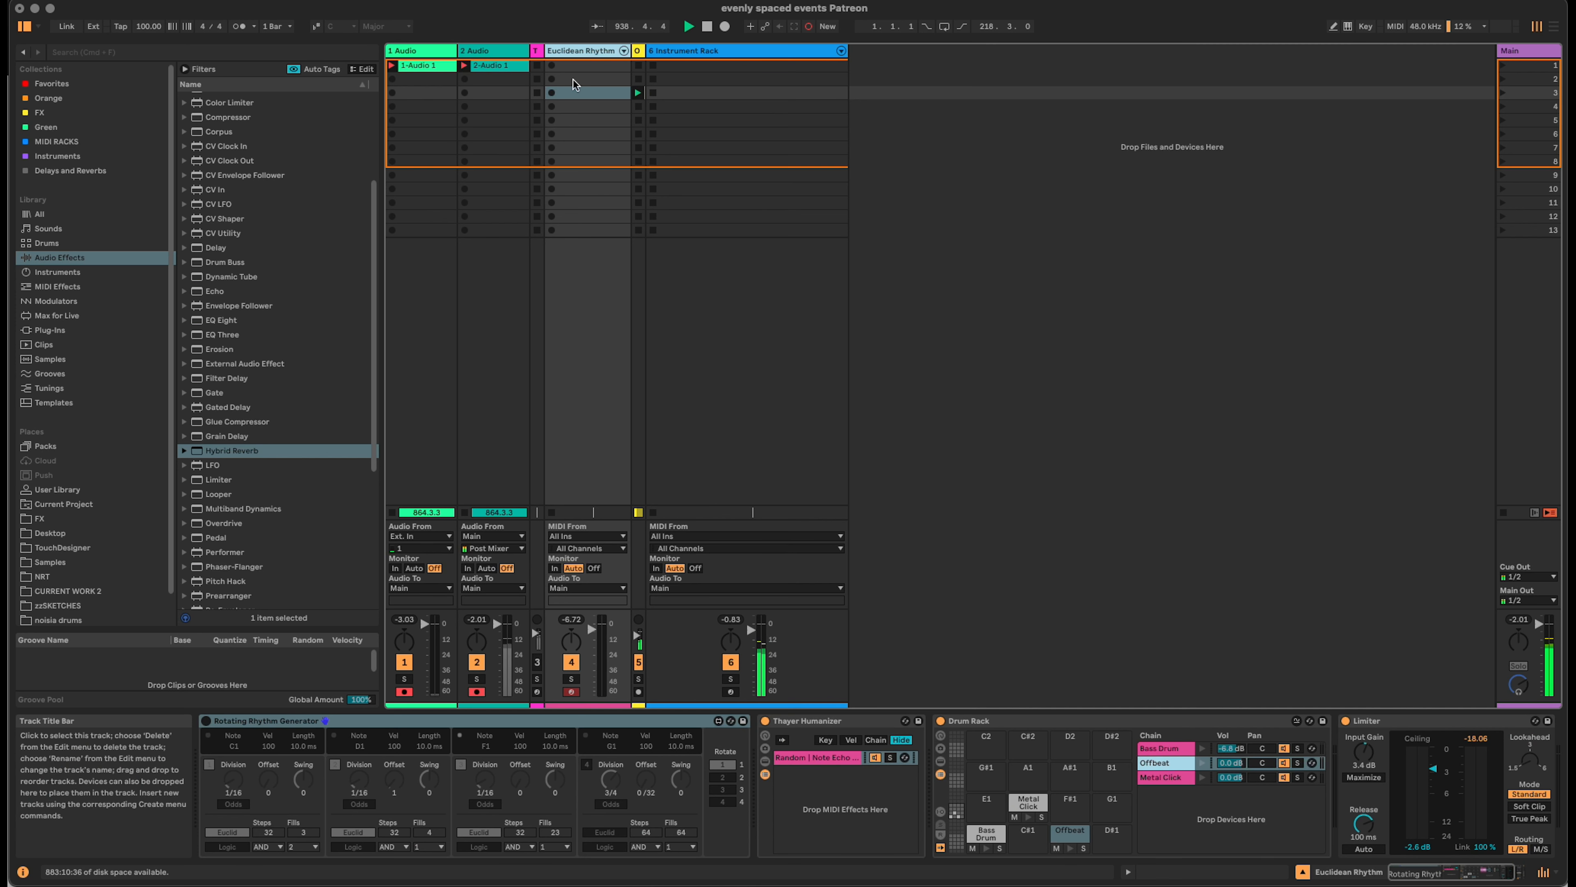
left_click(206, 721)
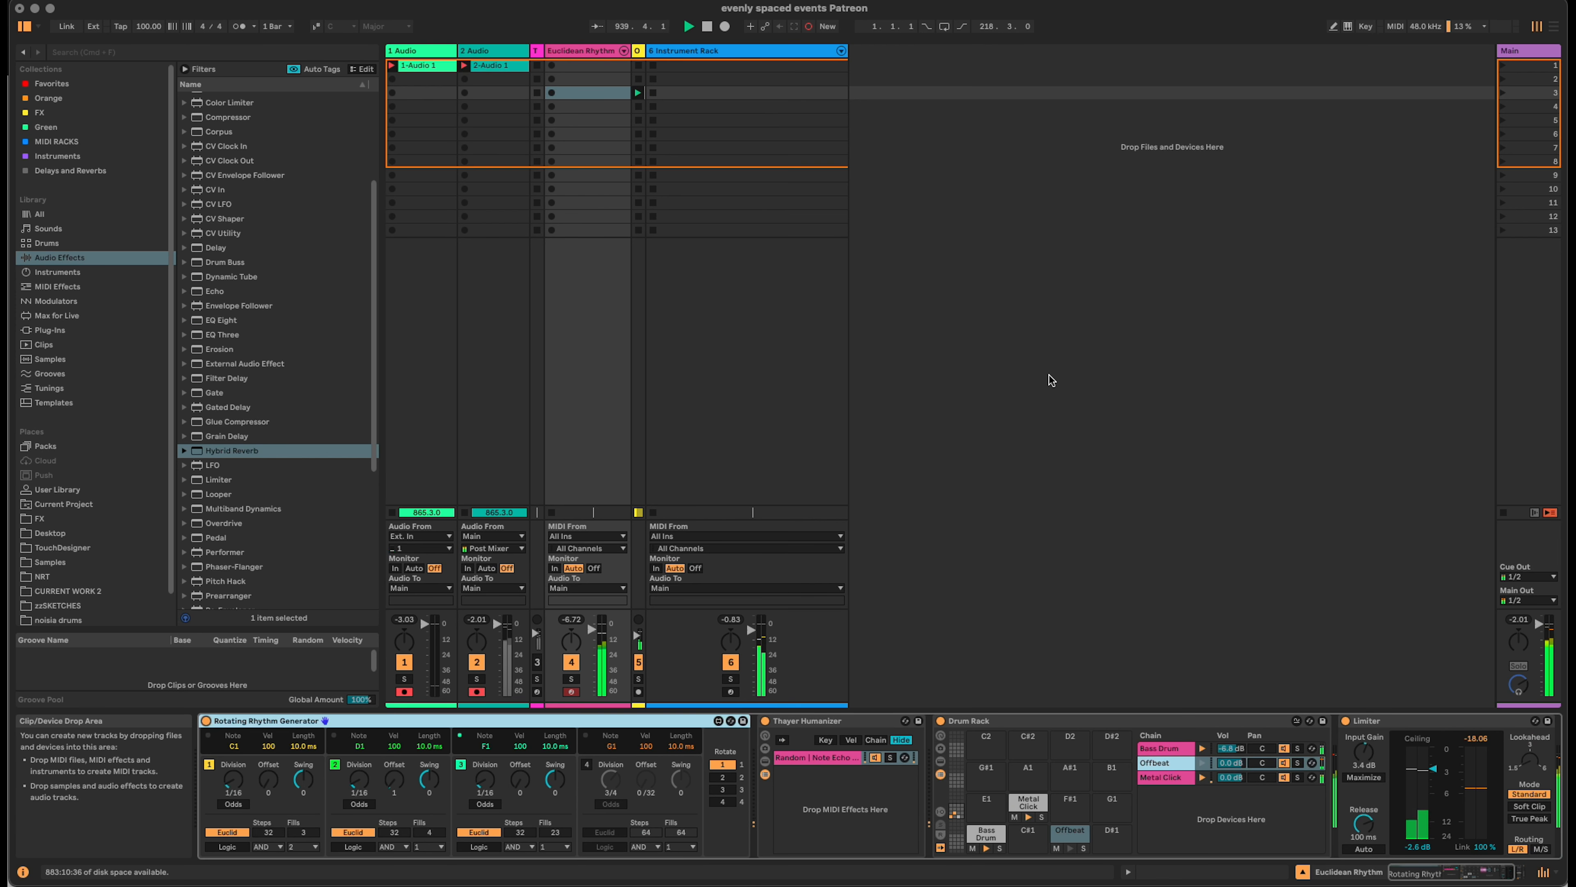
On the Instrument Rack track, set the Wave Depth macro to 72.4 %, VCF Cutoff to 180 Hz and Verb D/W to 50 %.
left_click(781, 51)
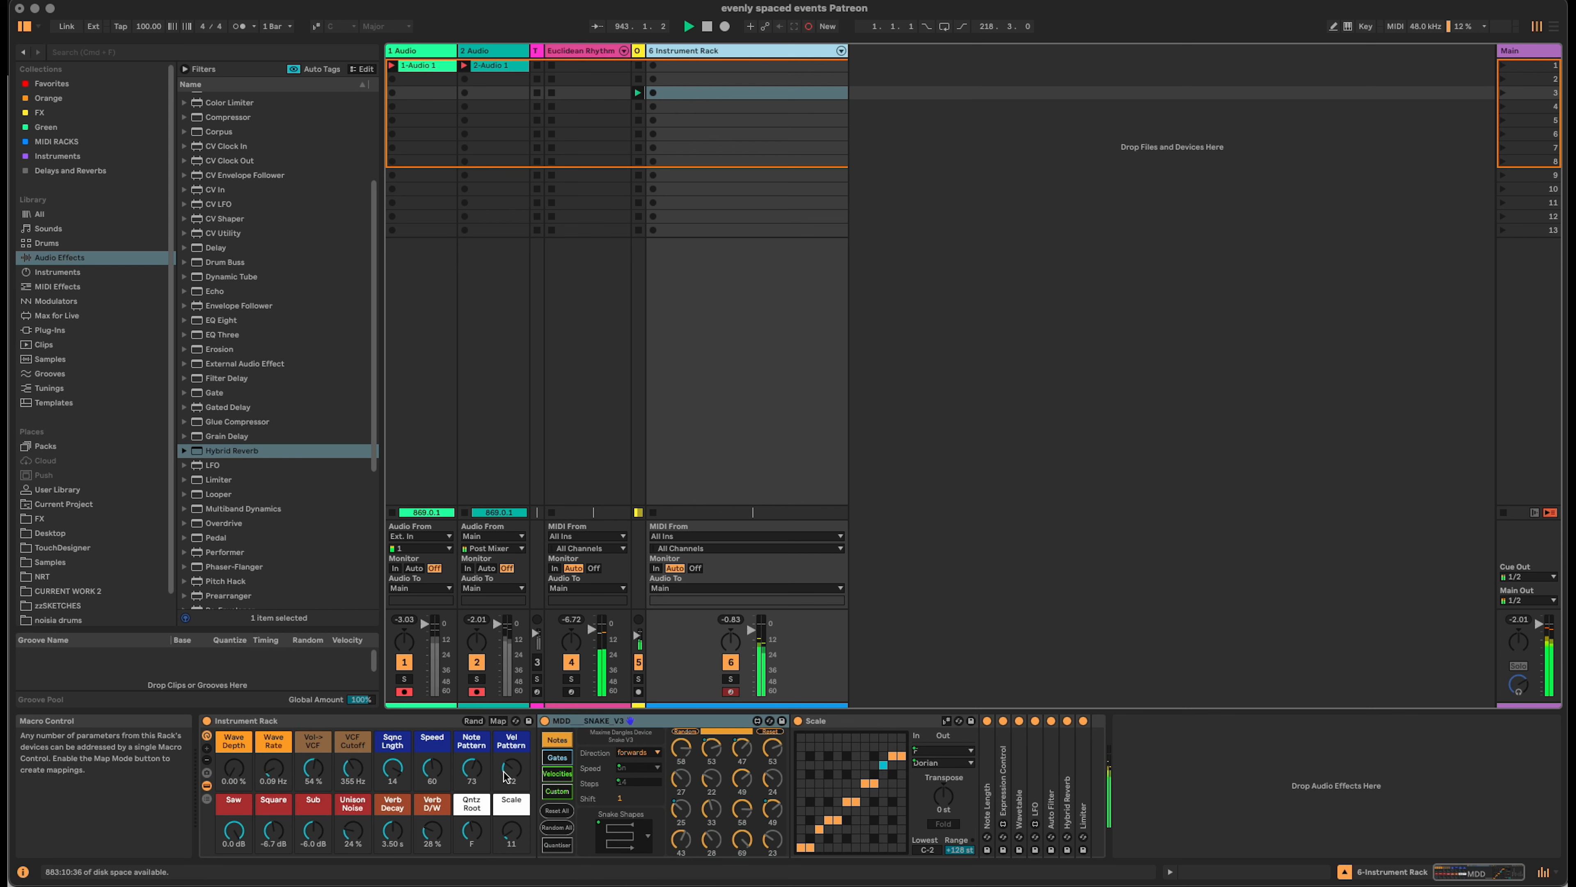
left_click_drag(235, 772, 239, 767)
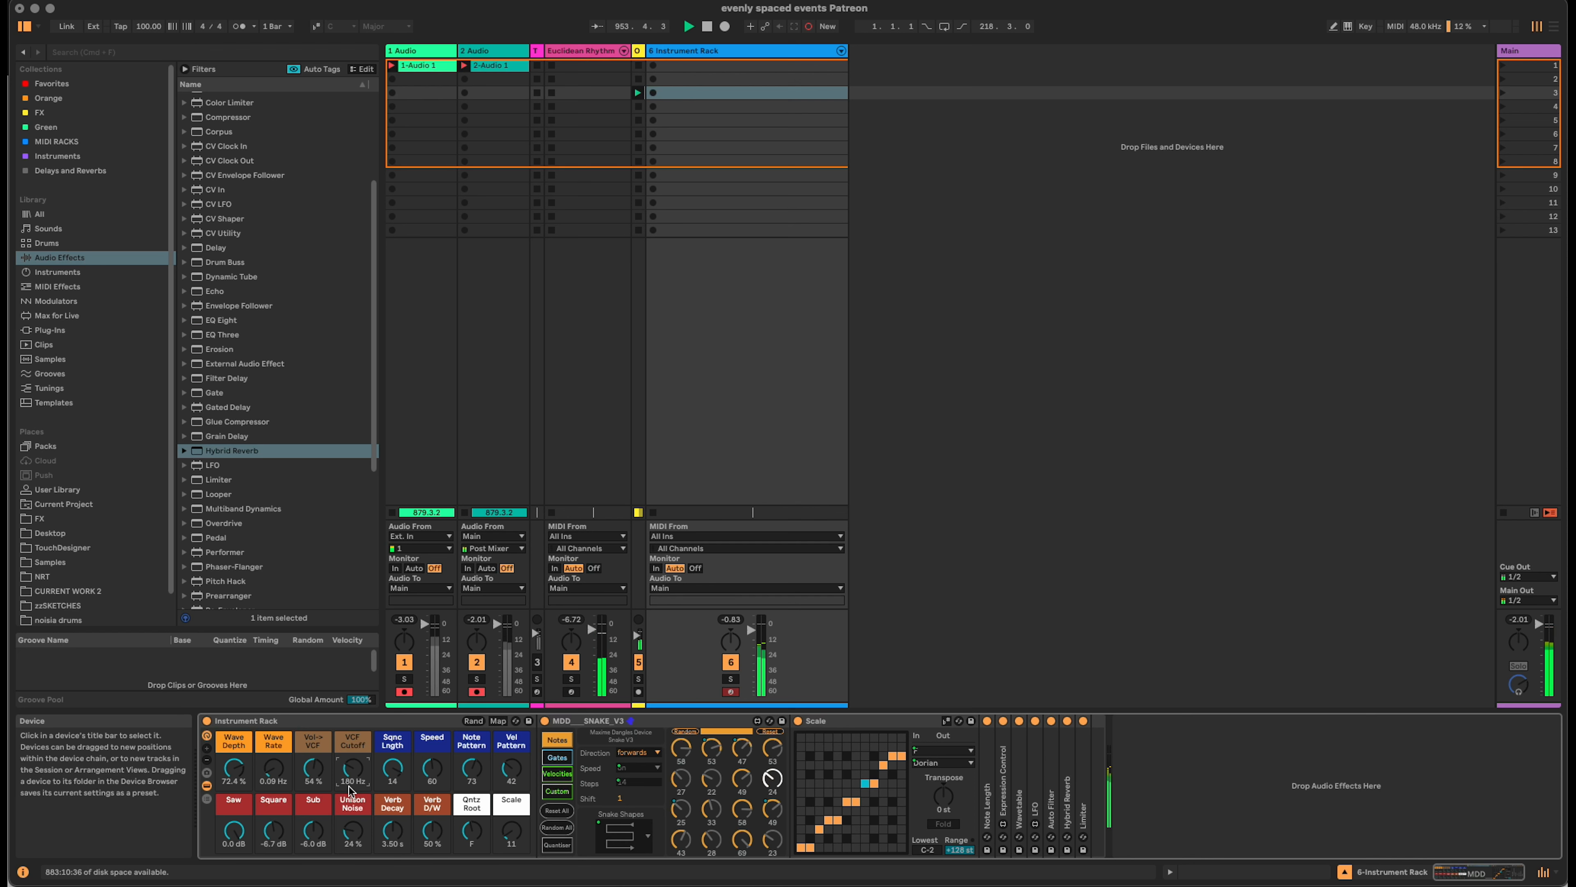
Collapse the Snake and Scale devices and hide the rack's device chain so only the macros show.
double_click(592, 720)
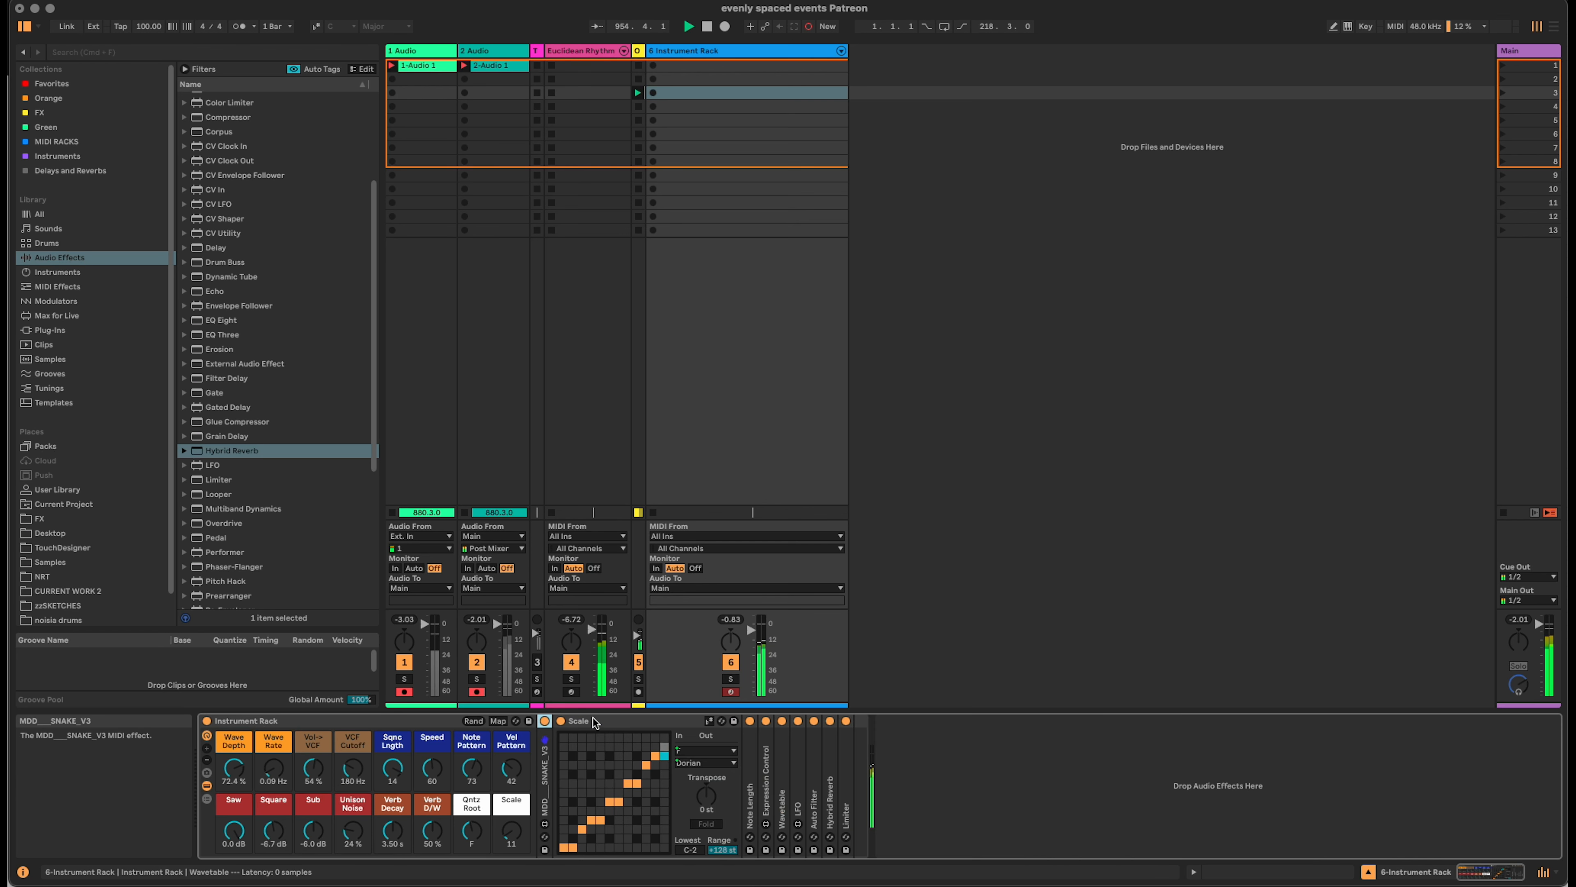
double_click(597, 720)
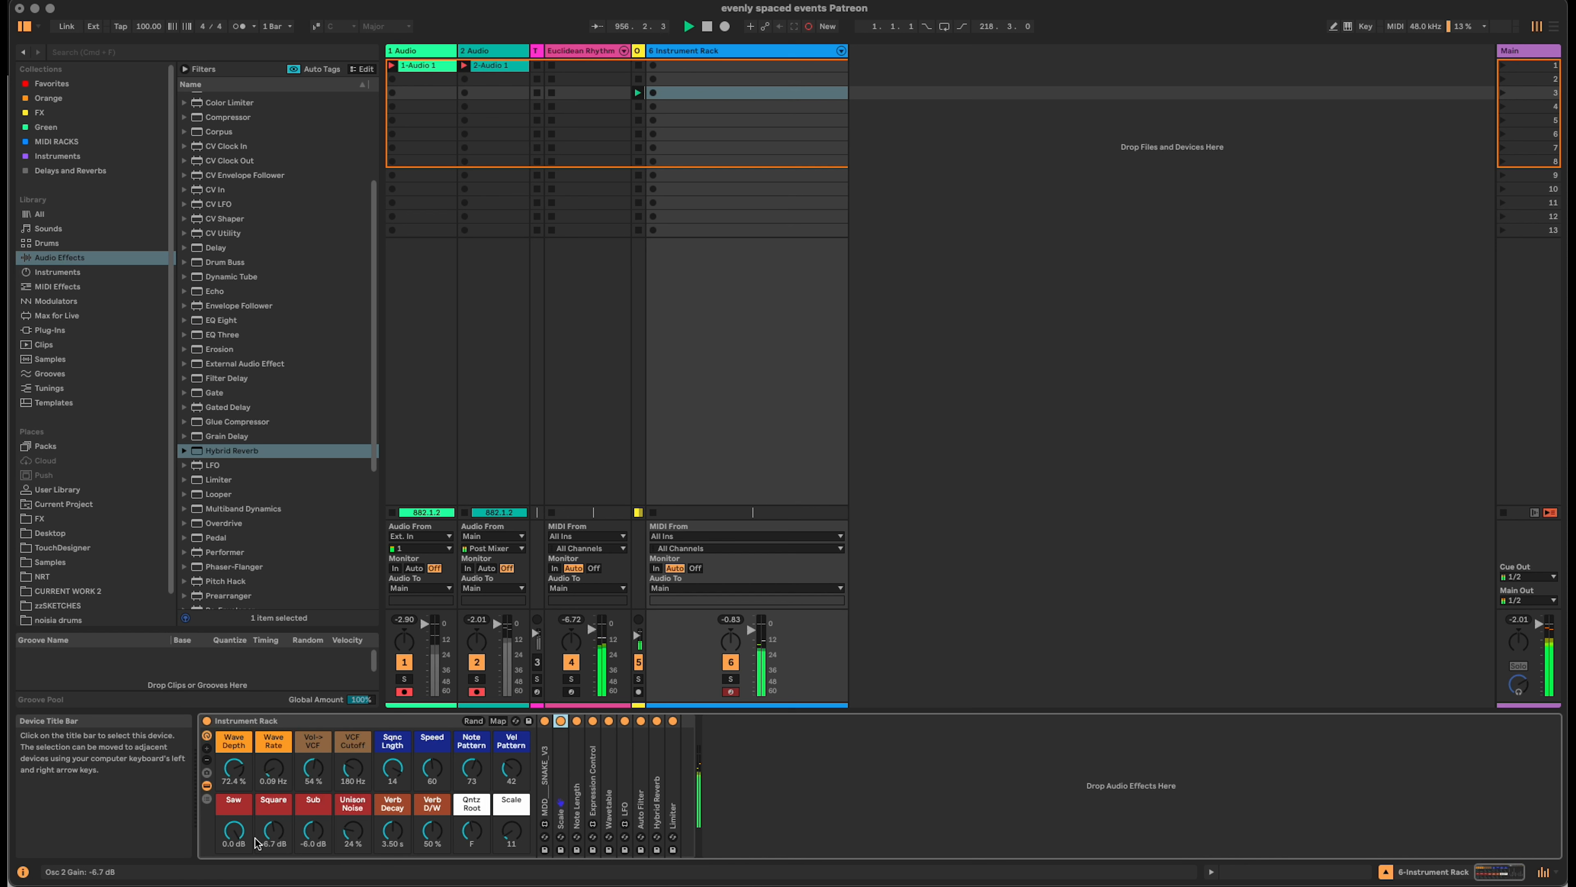
left_click(207, 785)
left_click(767, 782)
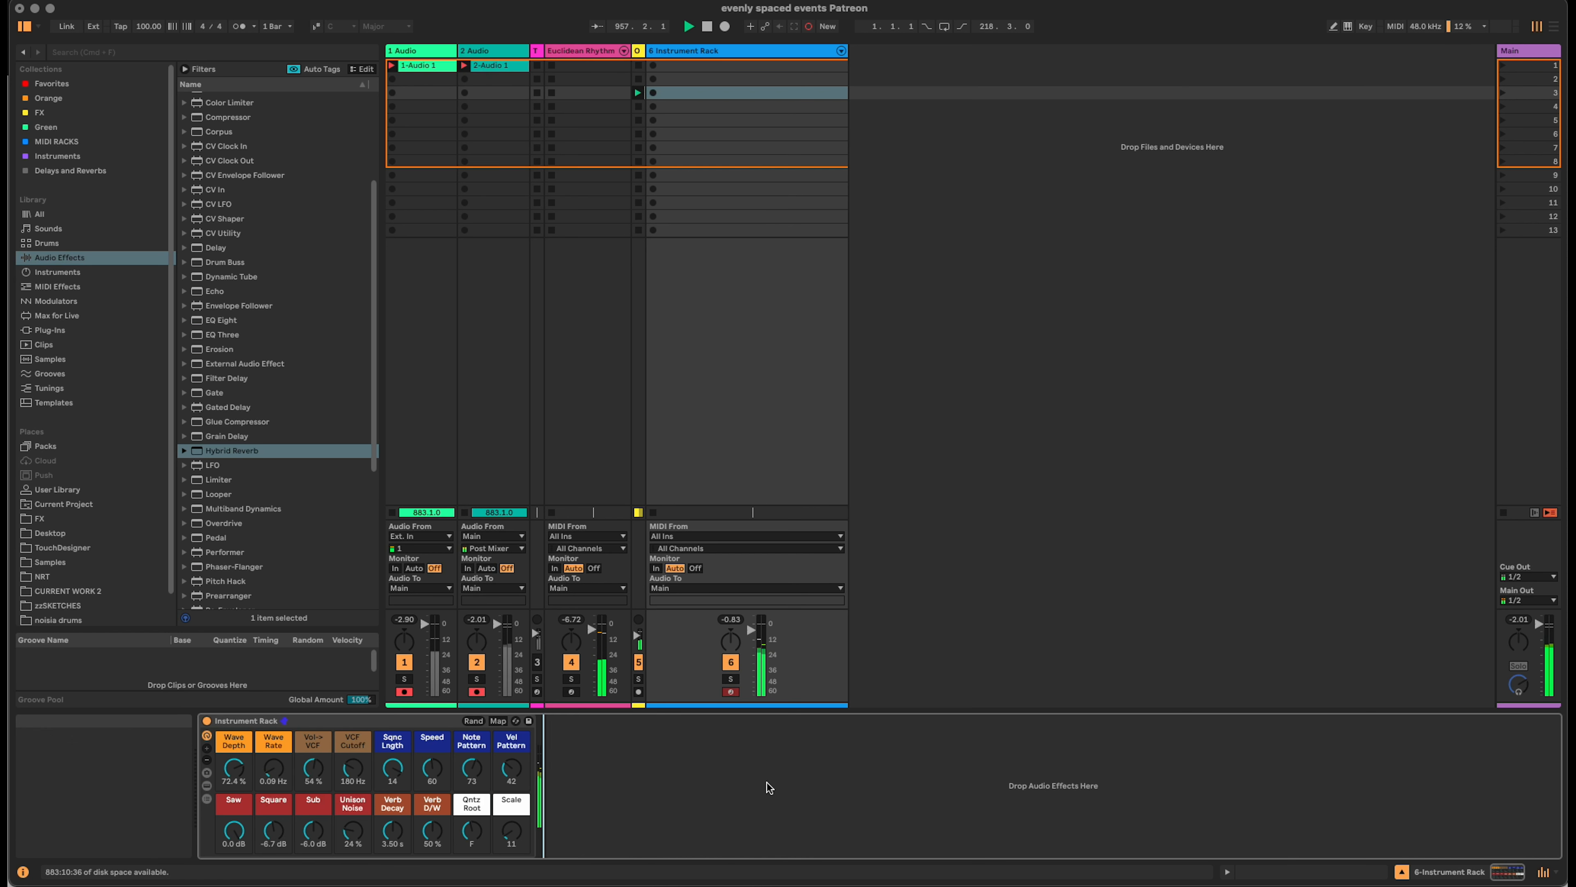